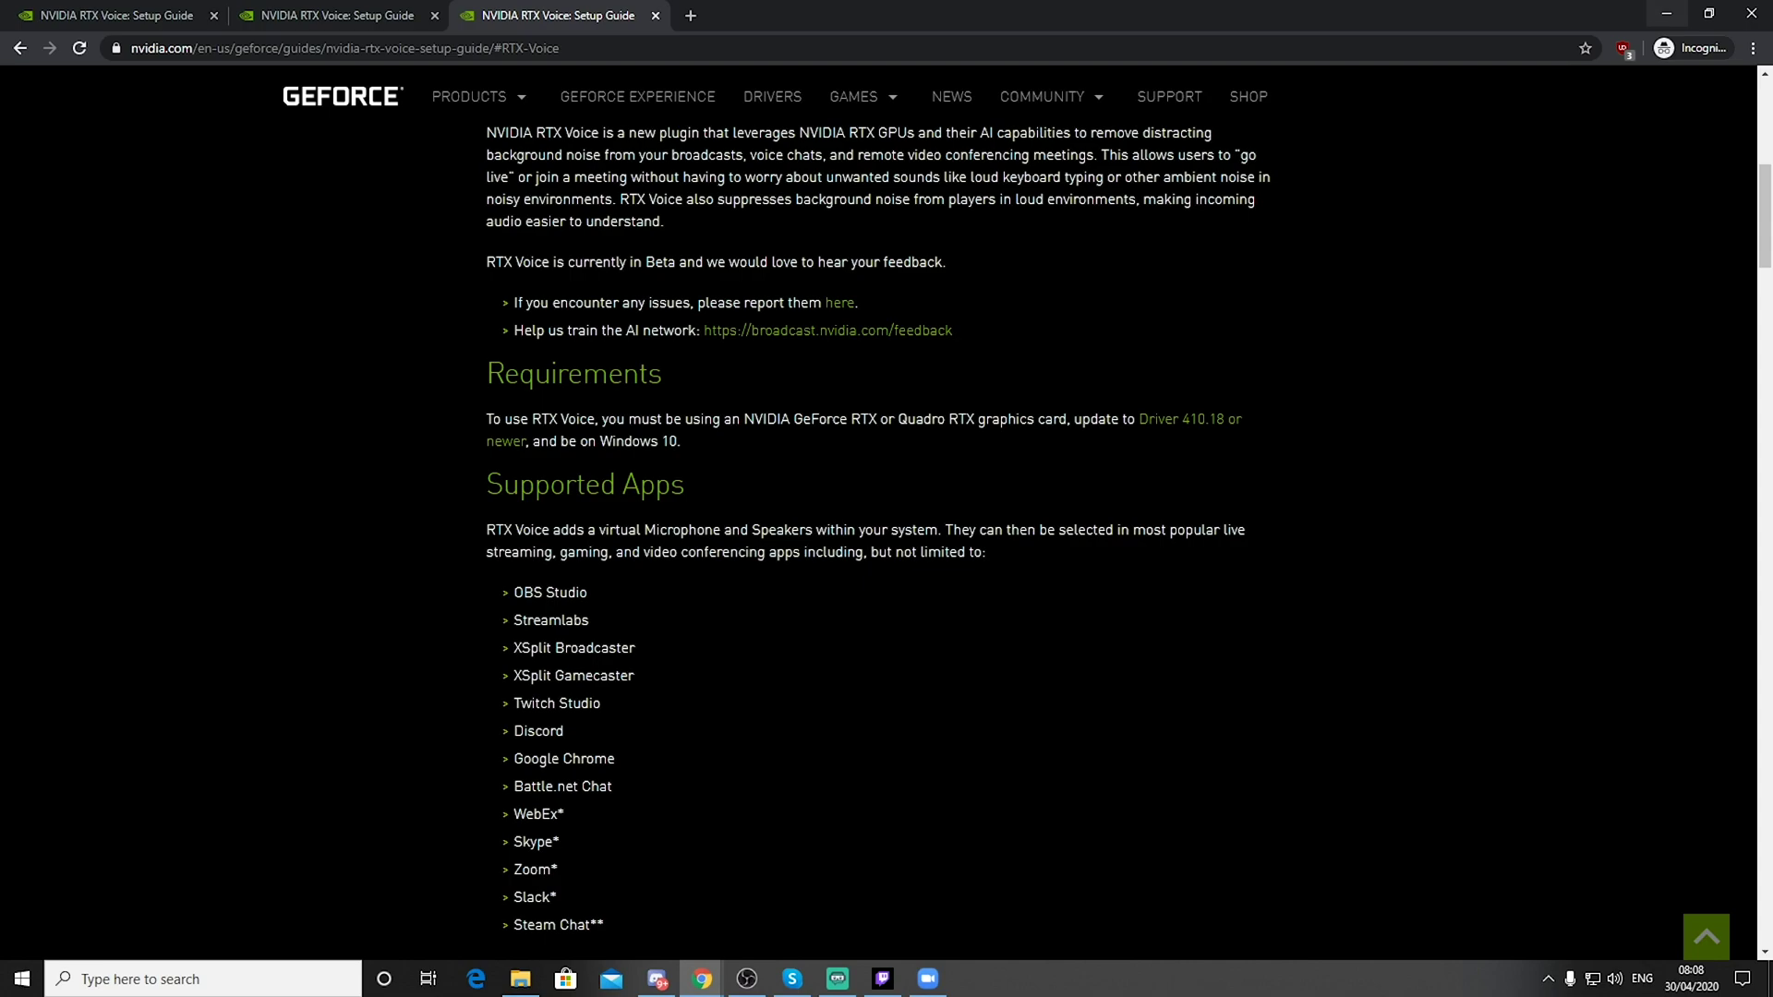
Step: Minimize Chrome and select the NVIDIA_RTX_Voice_v0.5.12.6.exe installer on the desktop
{"action": "left_click", "coordinate": [1667, 13]}
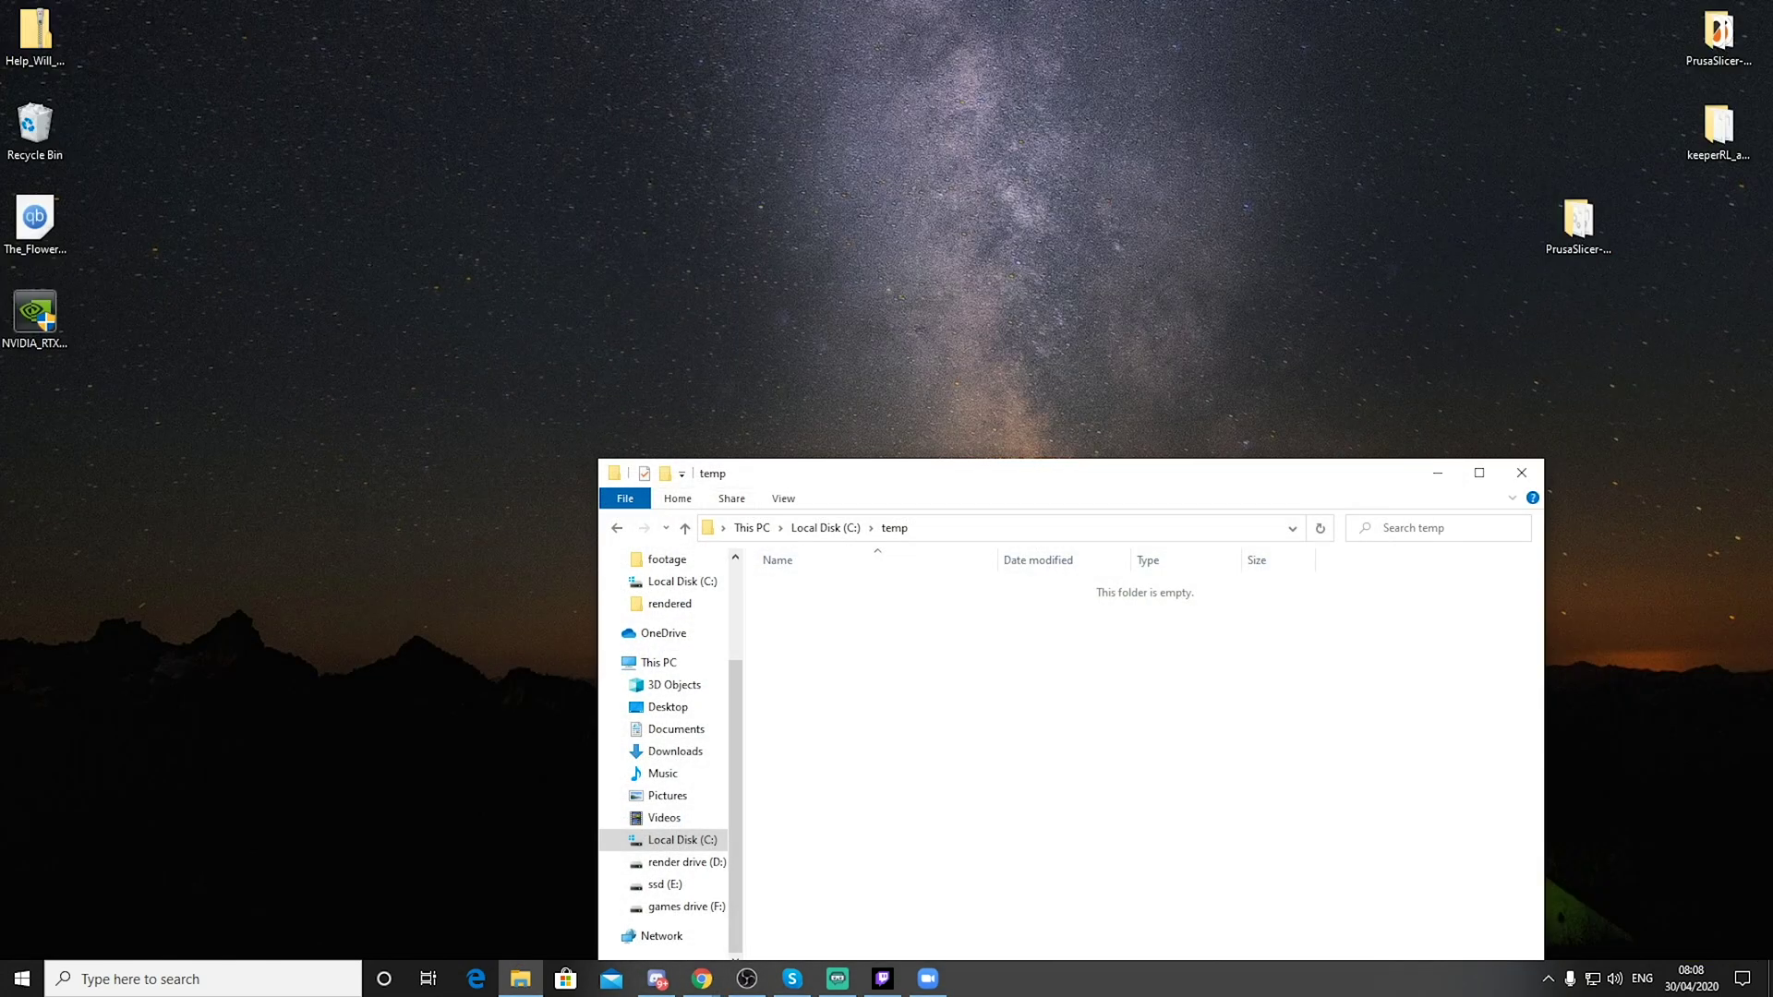
{"action": "left_click", "coordinate": [35, 314]}
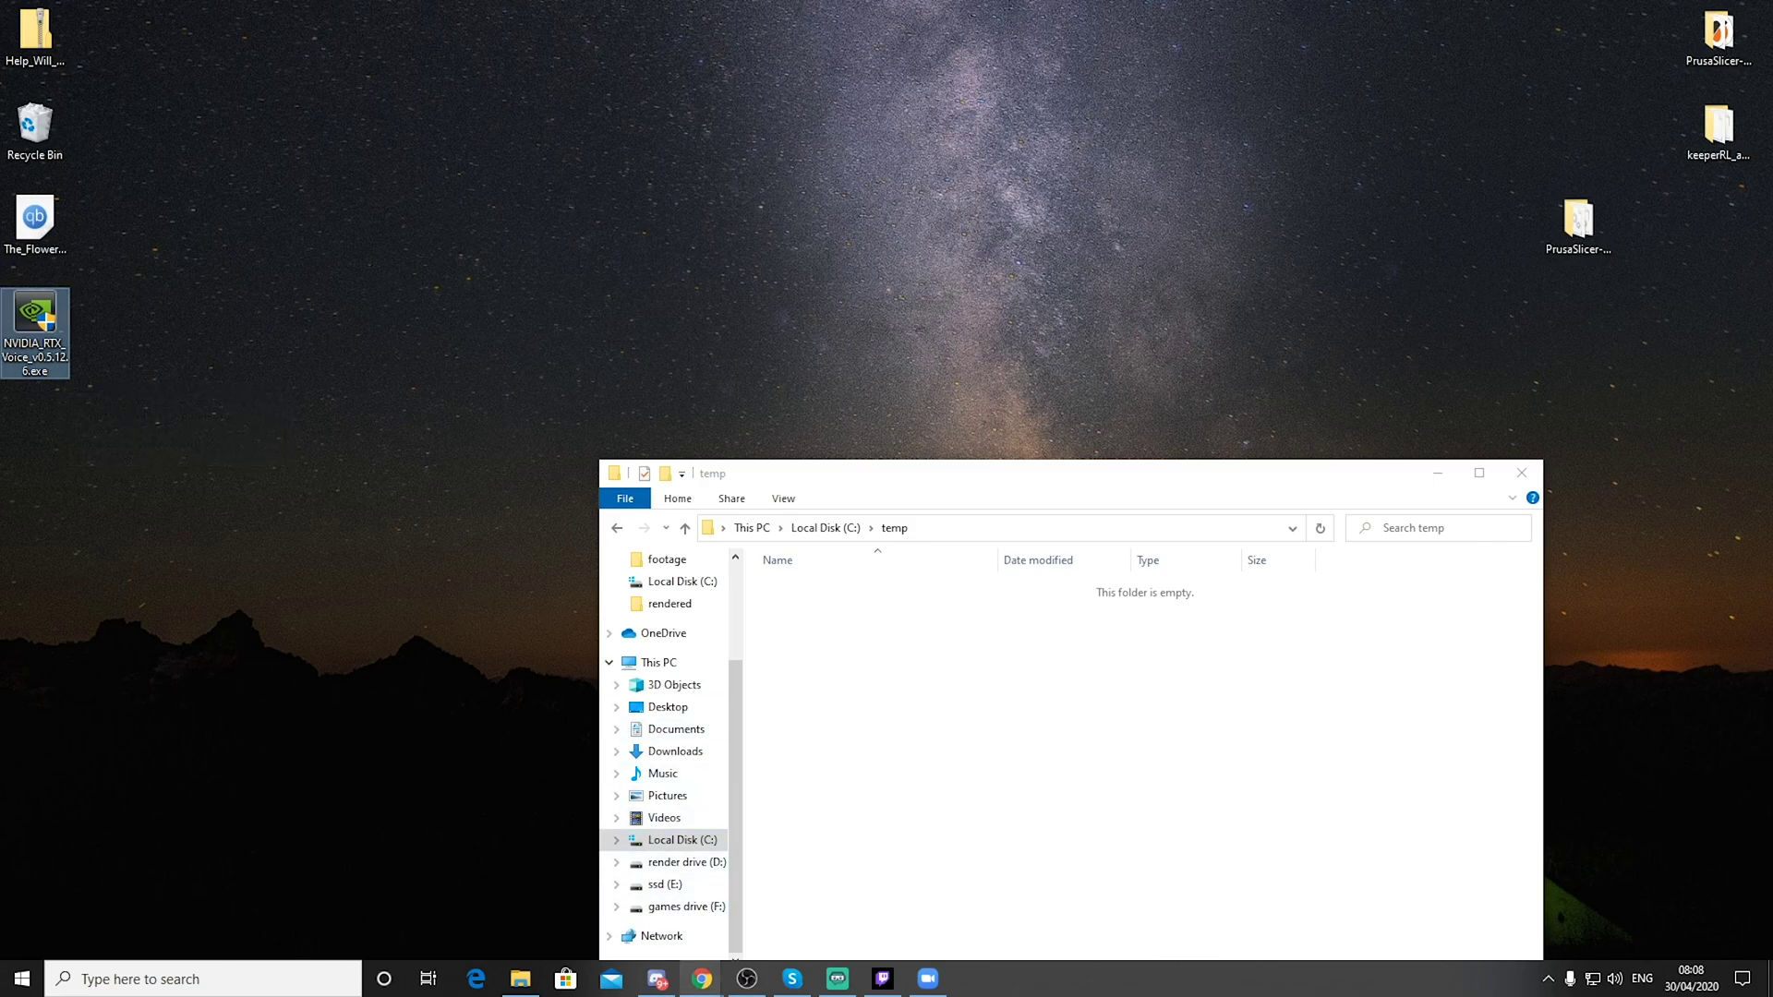
Step: Reopen the RTX Voice guide at About RTX Voice, then cancel the duplicate installer download
{"action": "mouse_move", "coordinate": [702, 979]}
{"action": "left_click", "coordinate": [600, 900]}
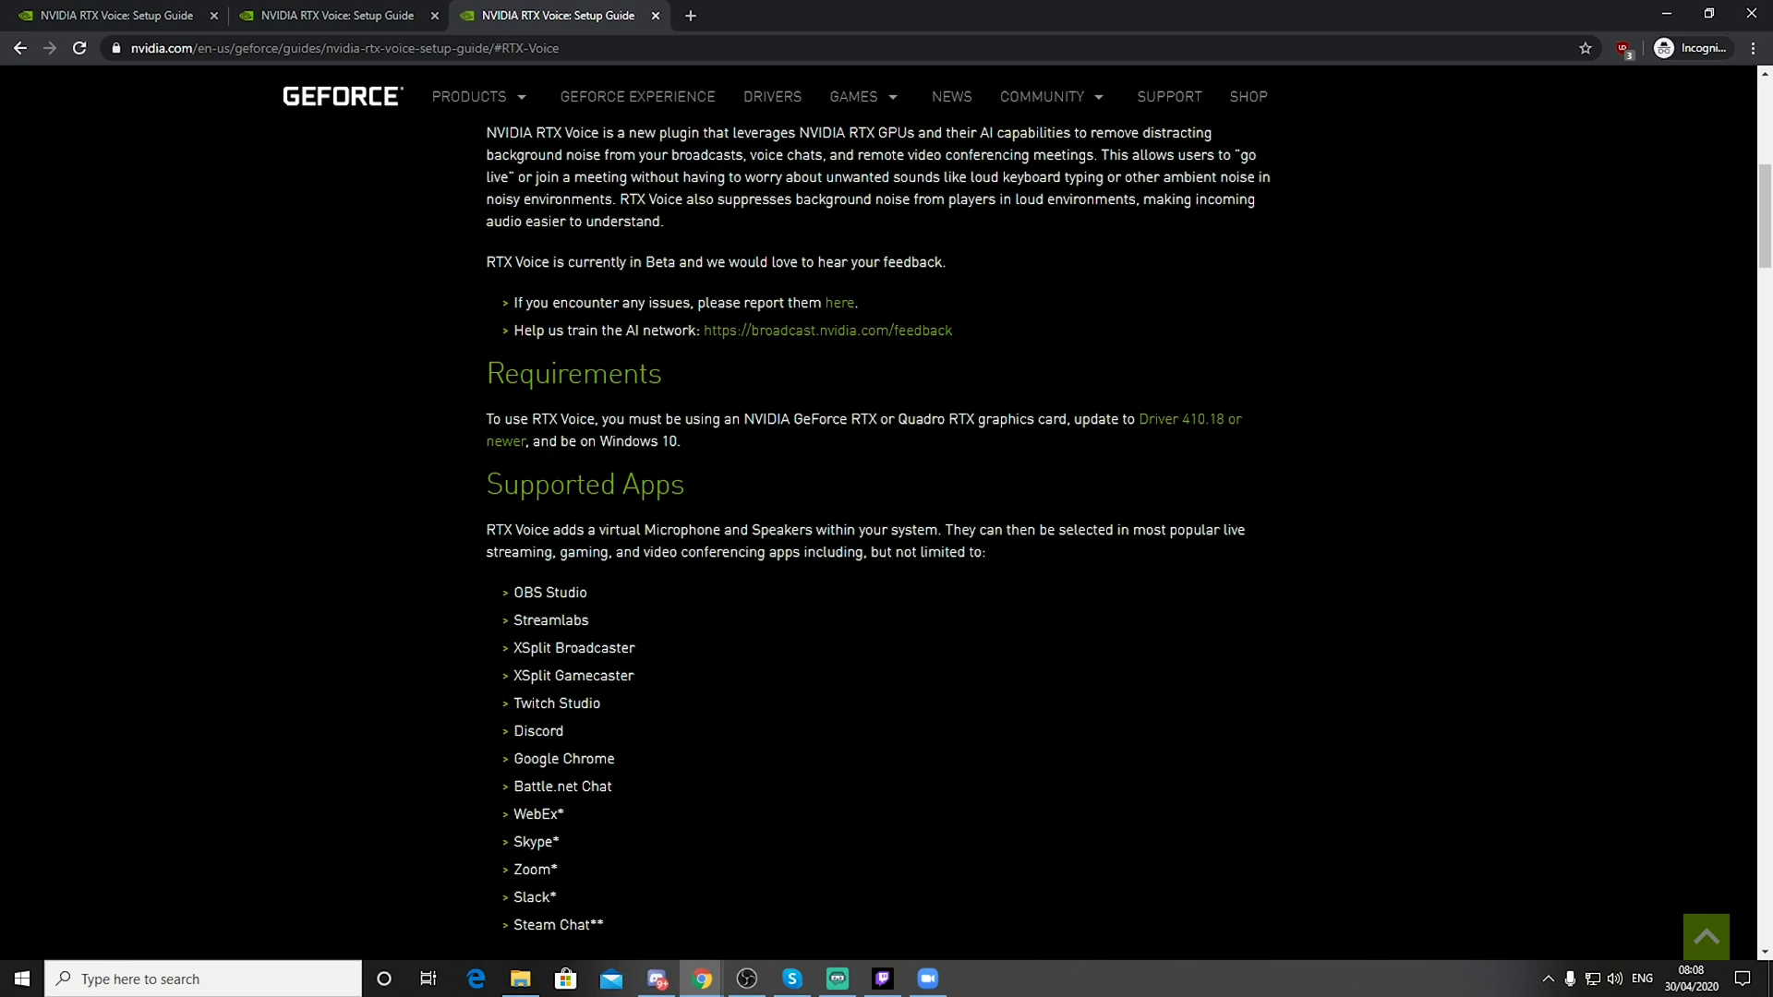
{"action": "scroll", "coordinate": [879, 513], "scroll_direction": "up", "scroll_amount": 8}
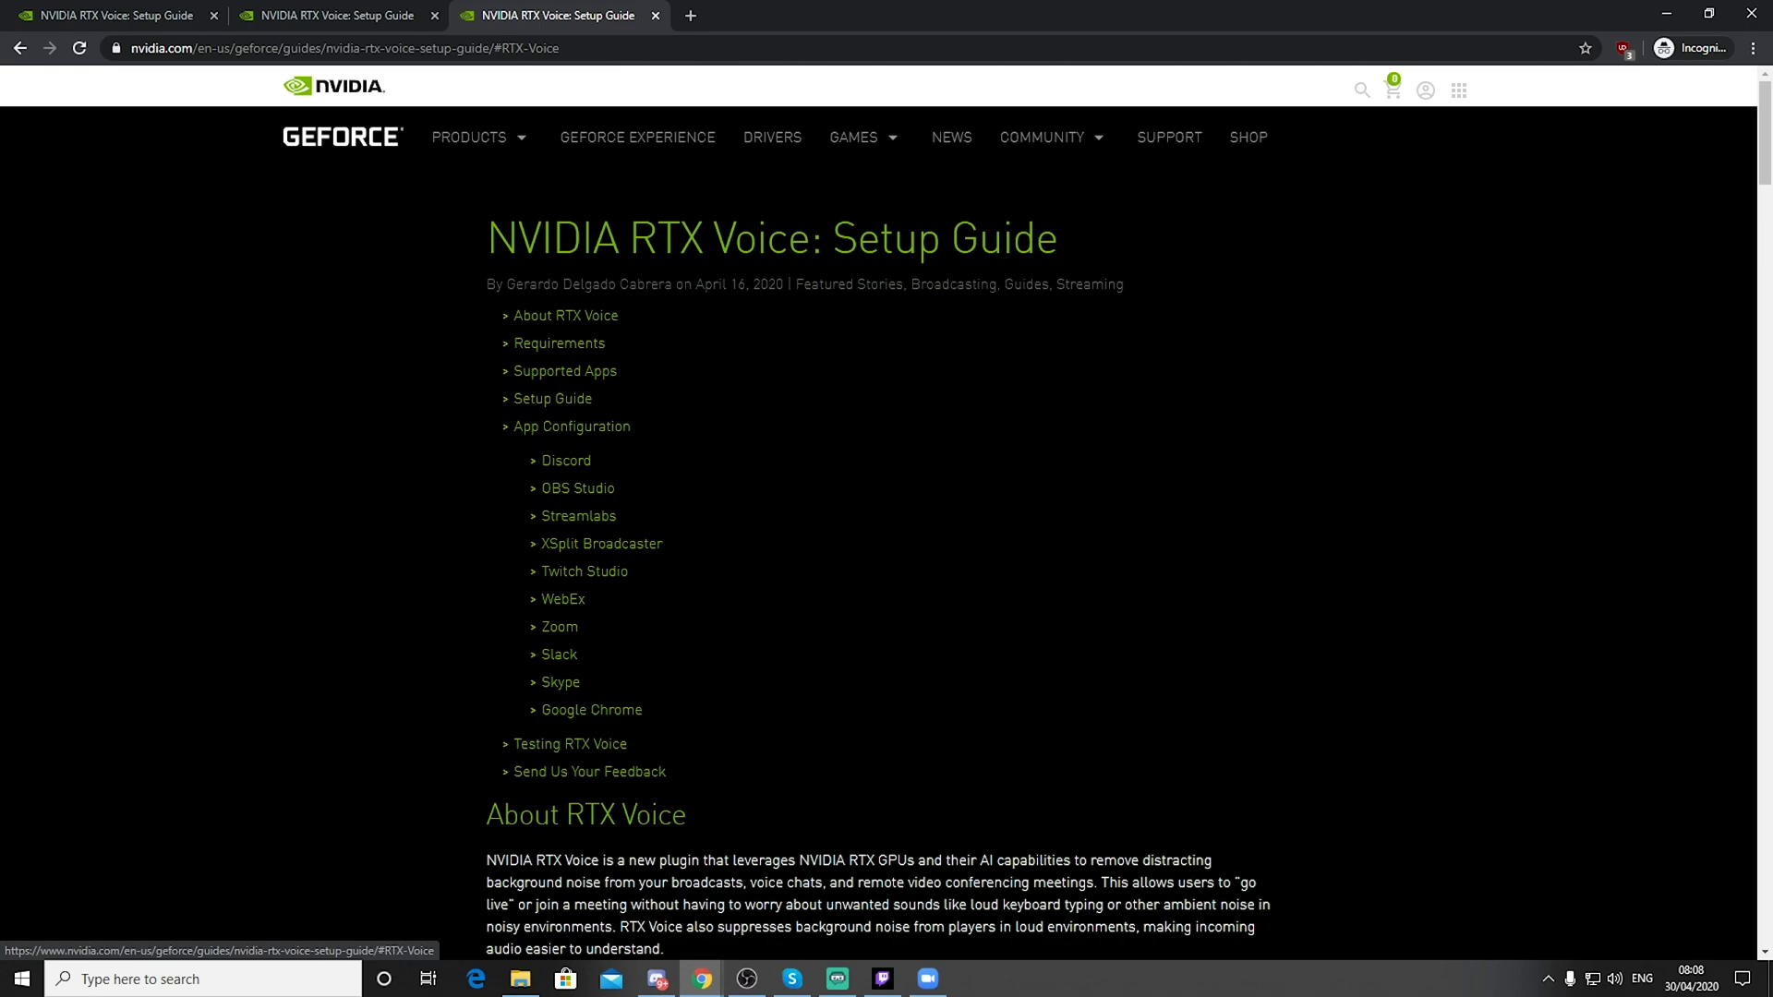
{"action": "left_click", "coordinate": [566, 316]}
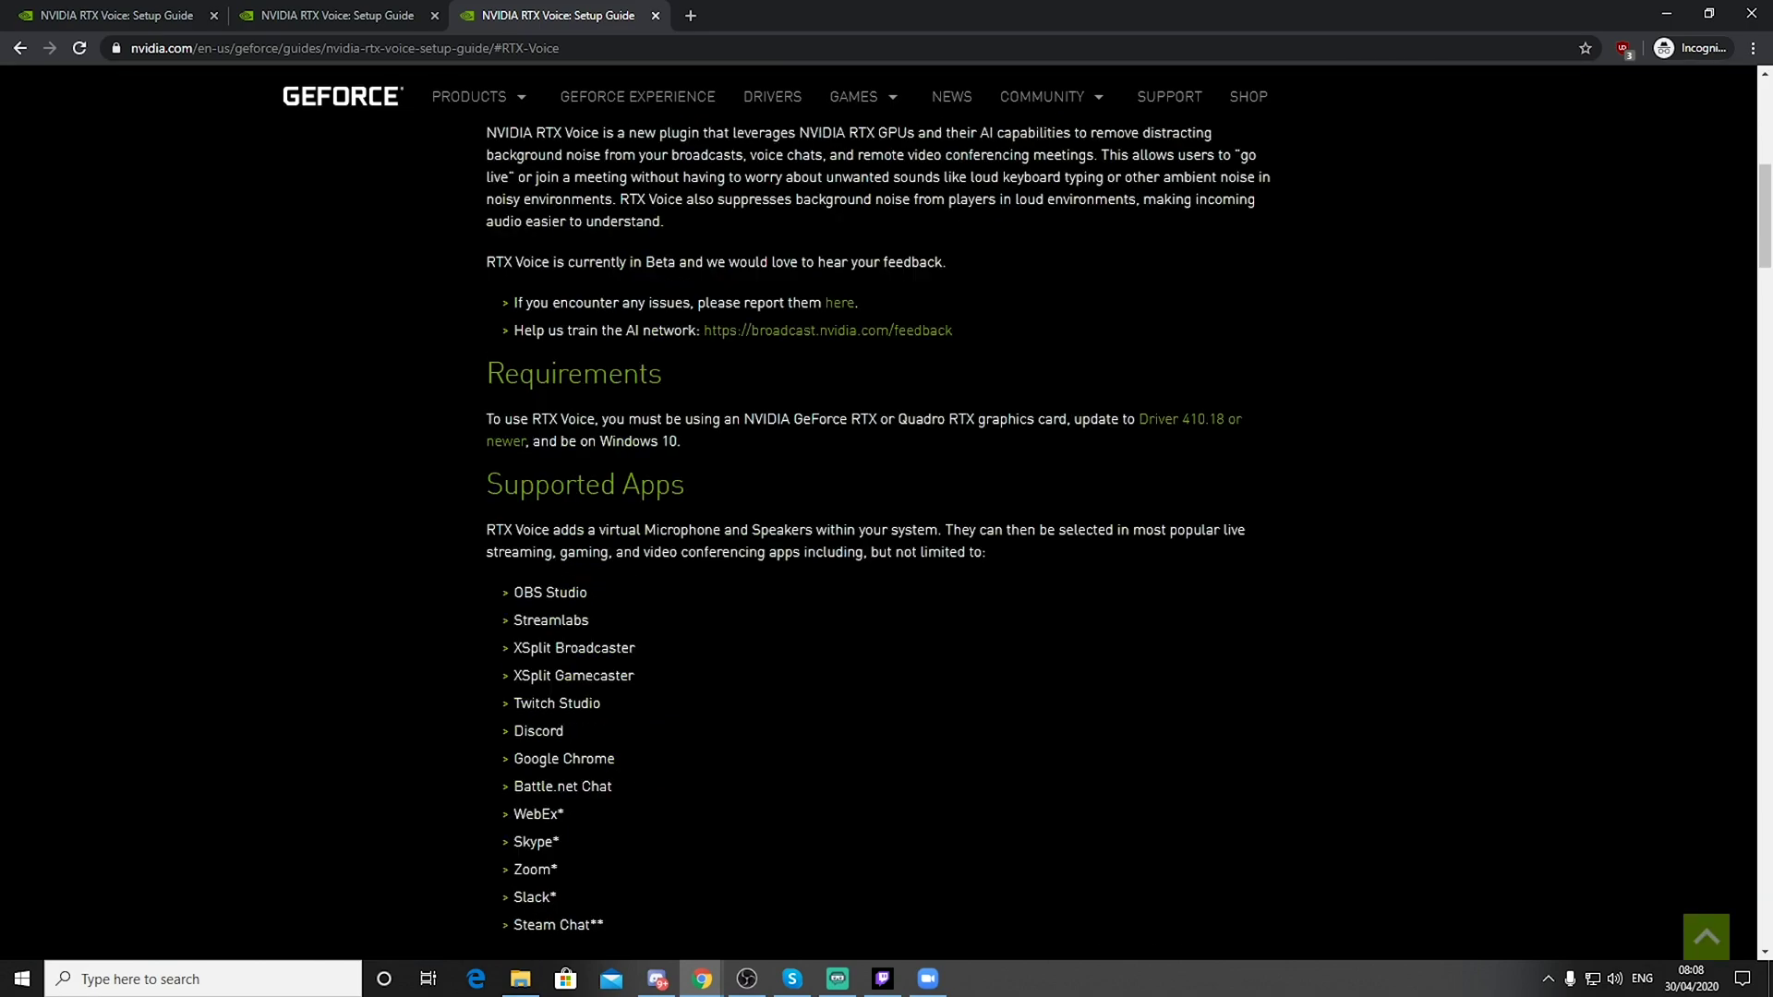
{"action": "scroll", "coordinate": [873, 543], "scroll_direction": "down", "scroll_amount": 6}
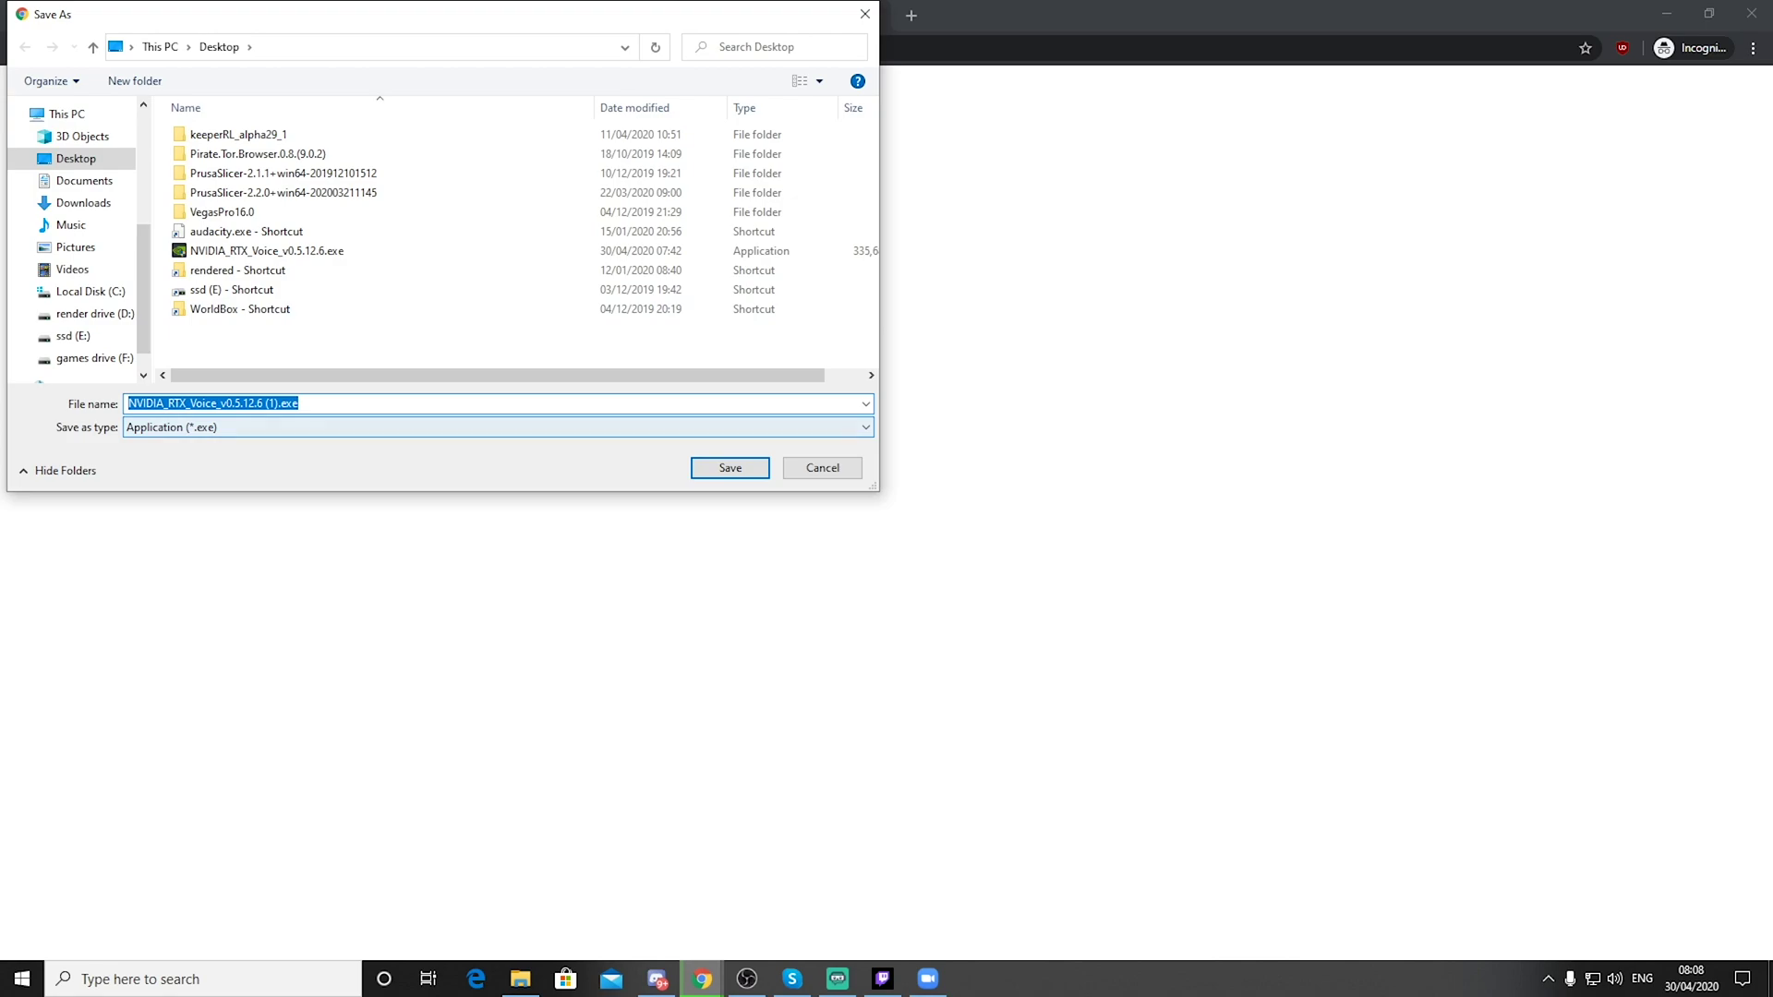
{"action": "left_click", "coordinate": [821, 468]}
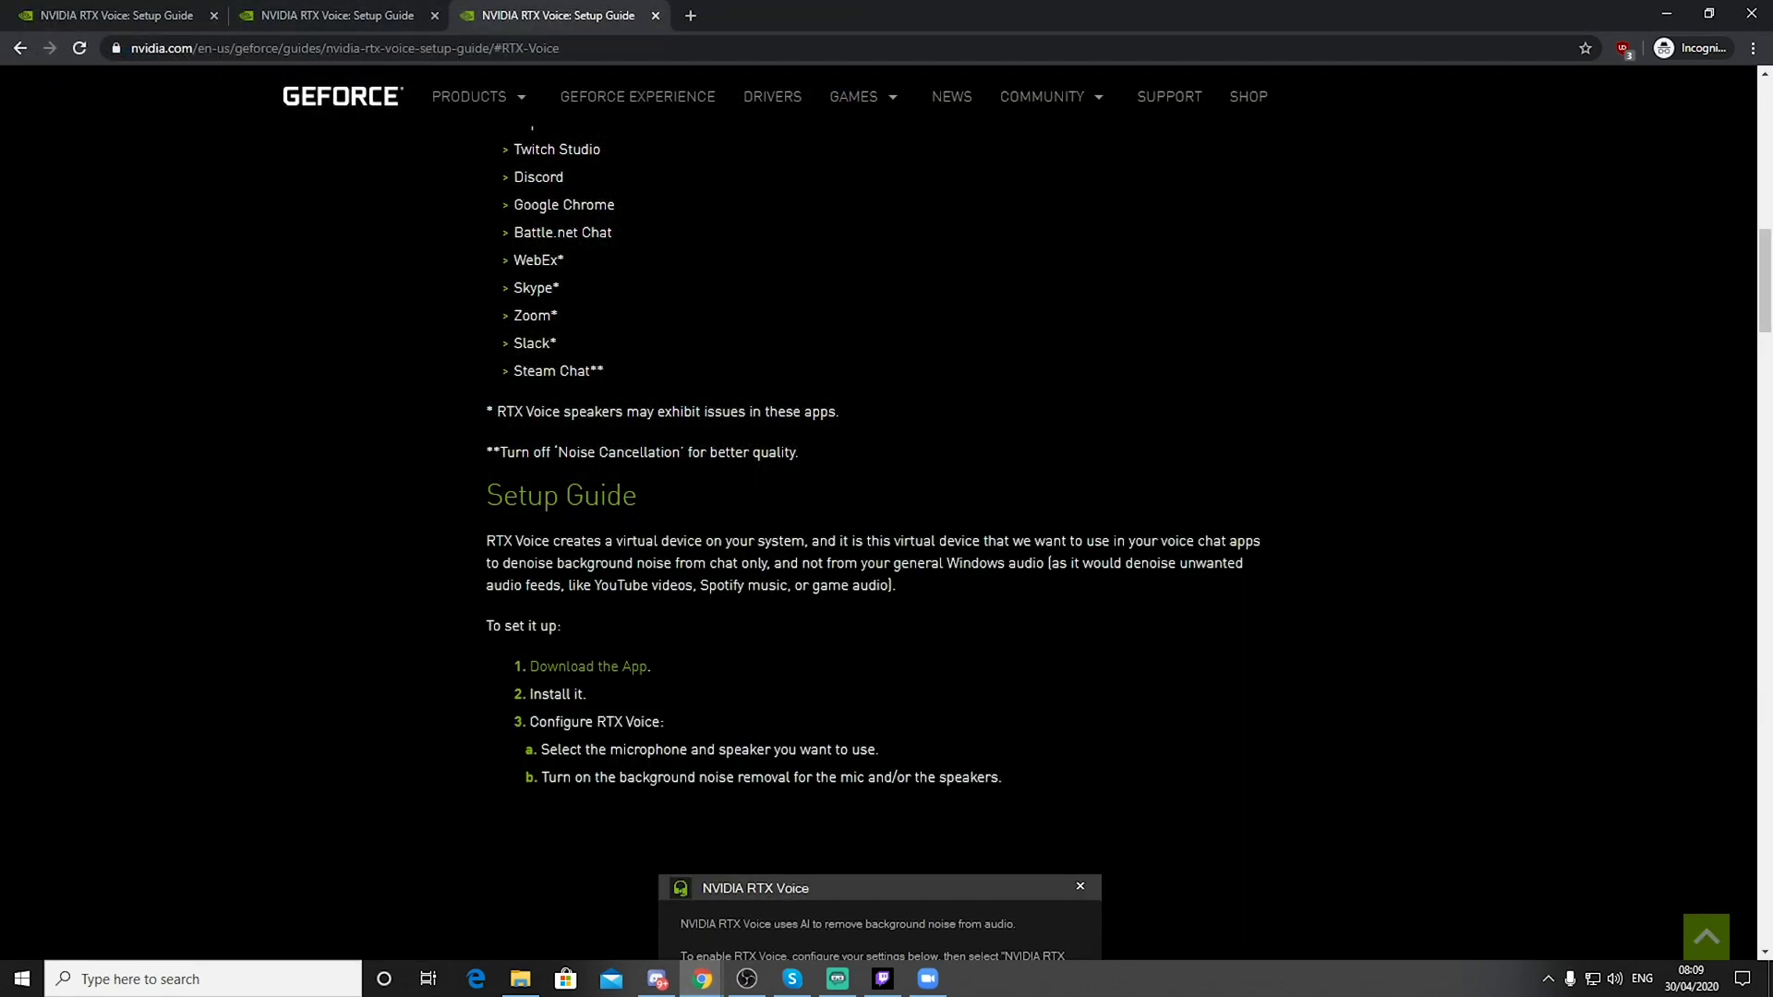
Step: Run NVIDIA_RTX_Voice_v0.5.12.6.exe into C:\temp and separate the error and temp folder windows
{"action": "left_click", "coordinate": [1666, 13]}
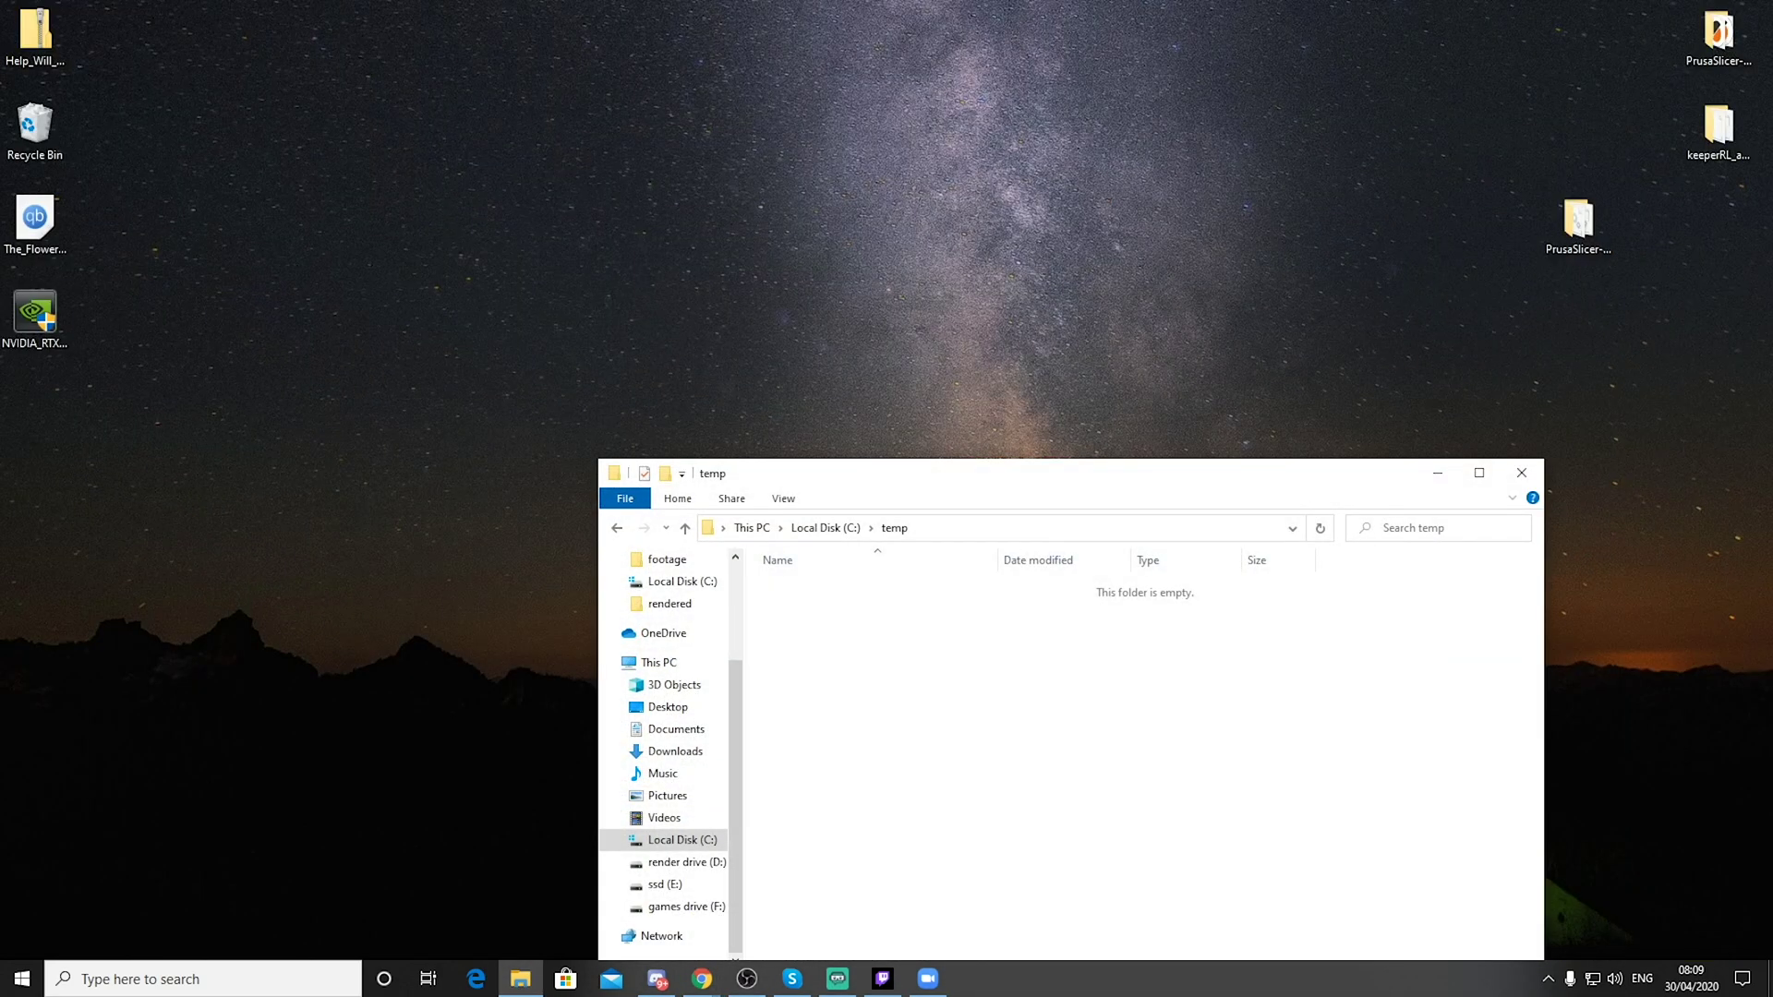
{"action": "left_click", "coordinate": [35, 318]}
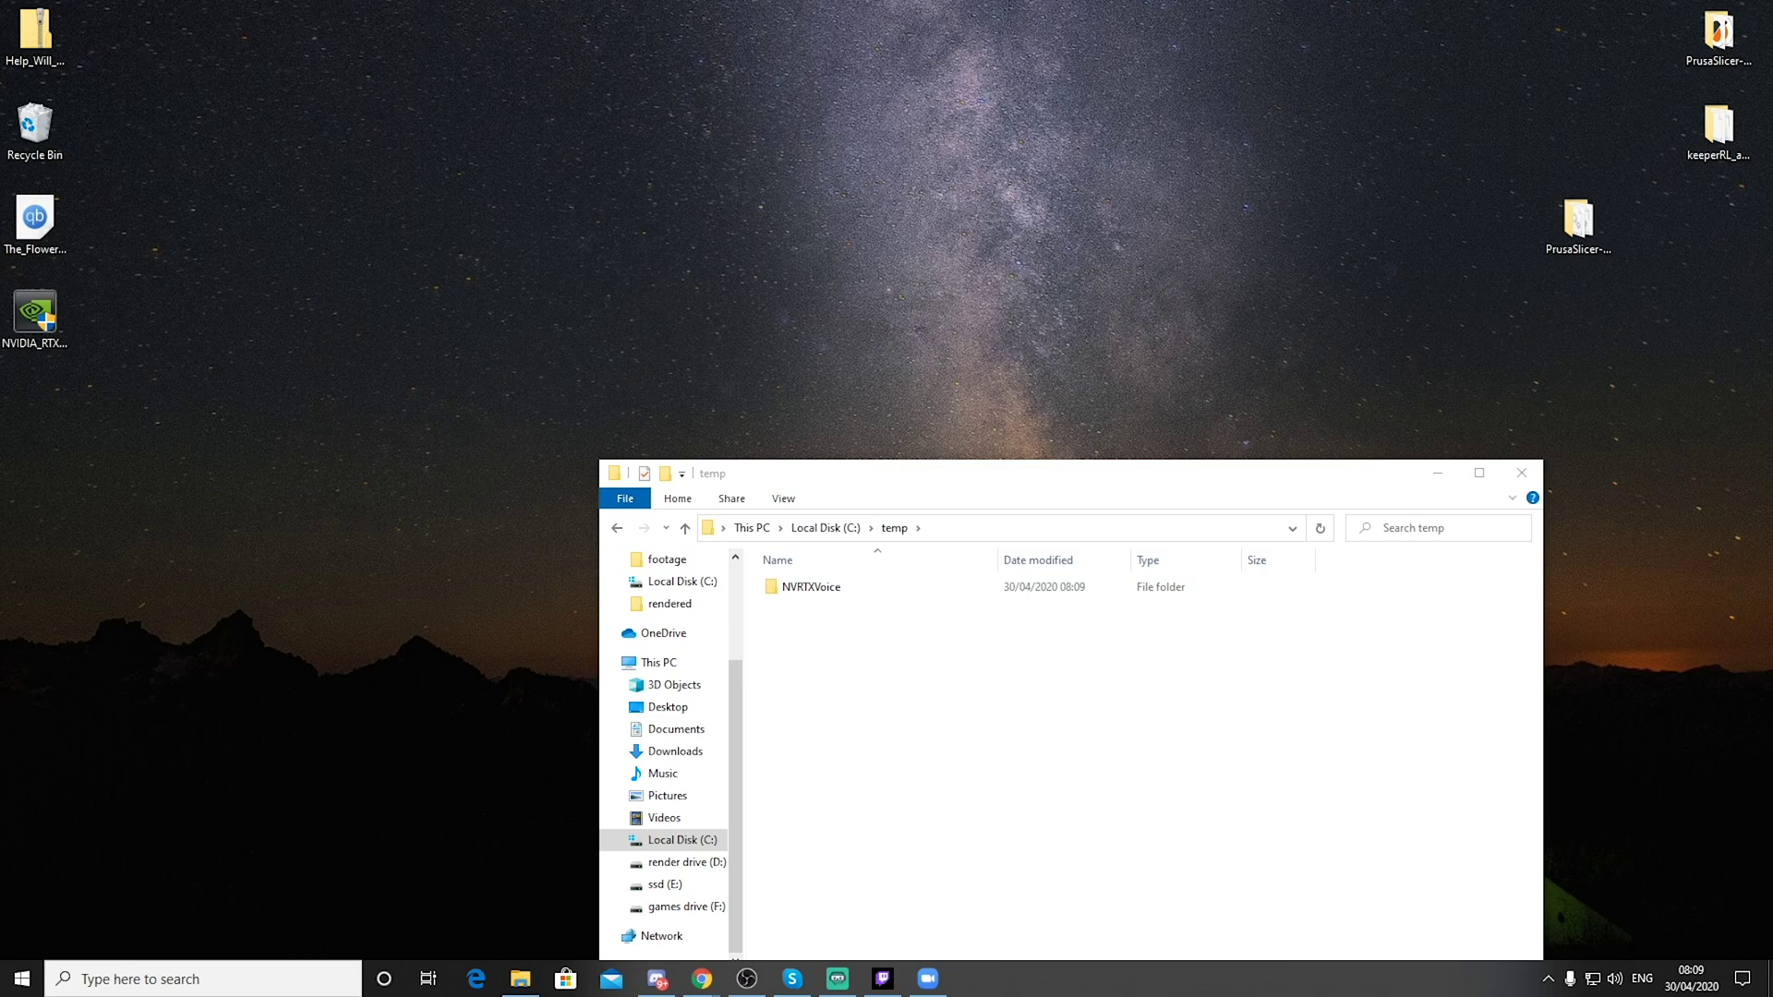
{"action": "left_click_drag", "start_coordinate": [958, 476], "coordinate": [1036, 107]}
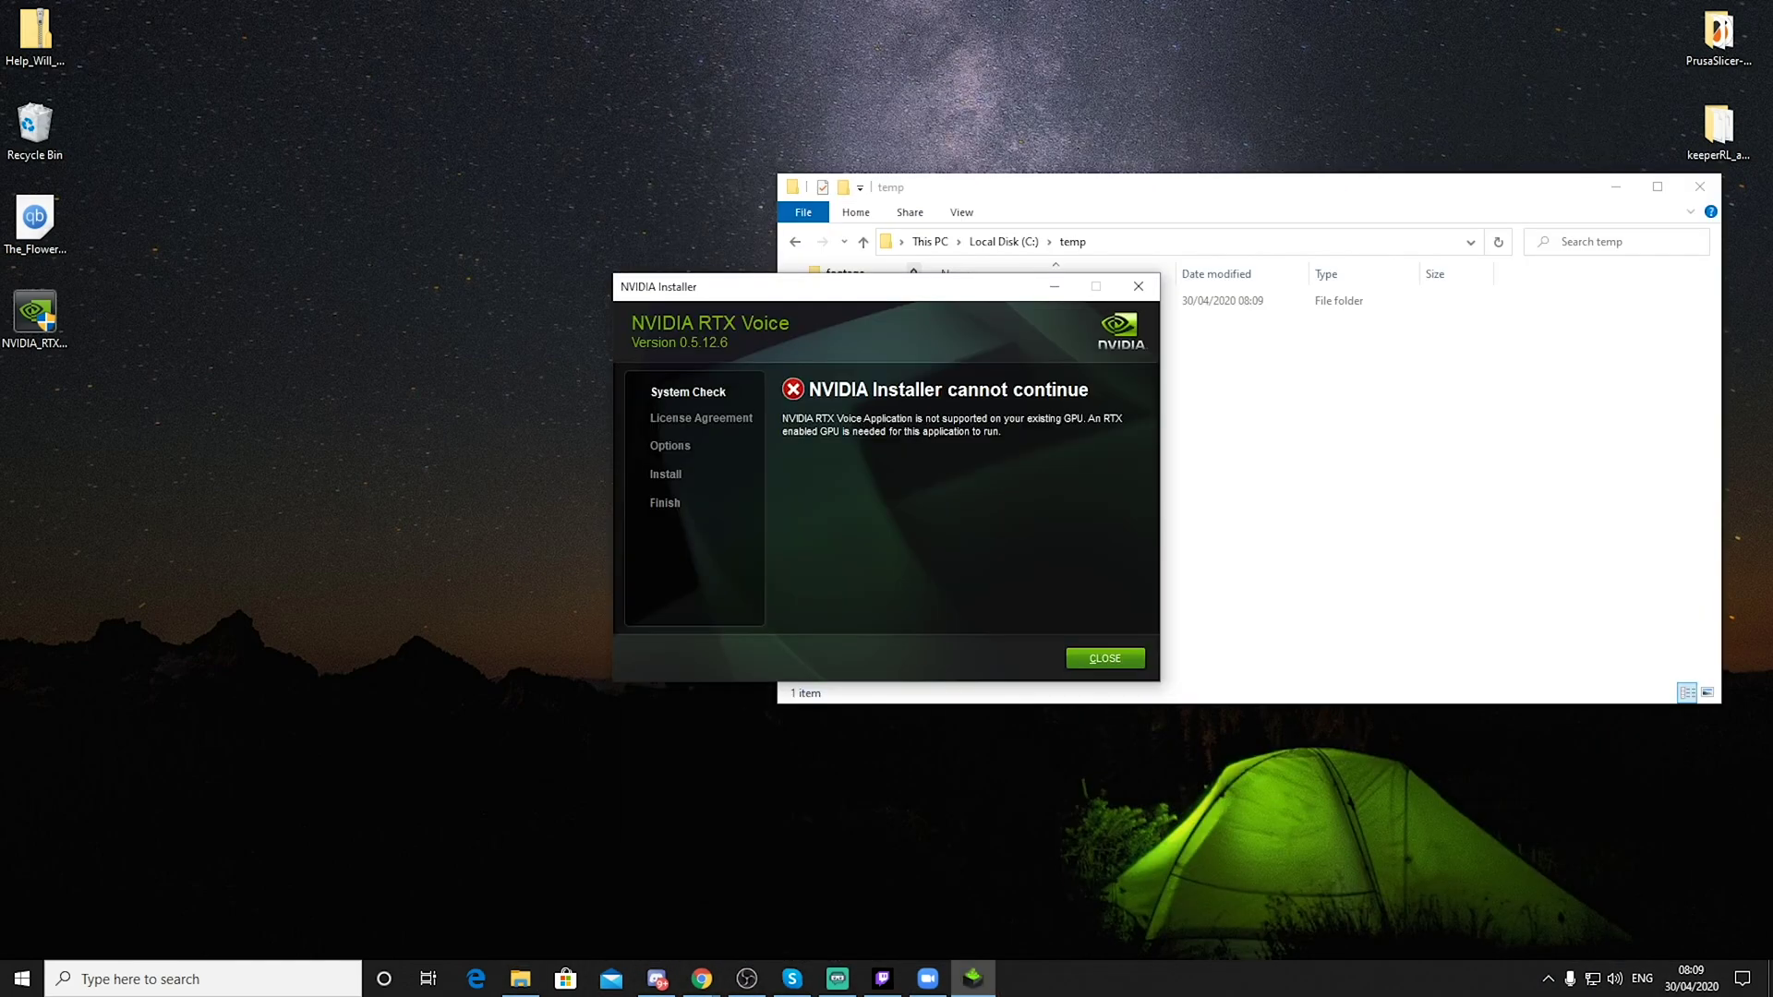
{"action": "left_click_drag", "start_coordinate": [847, 293], "coordinate": [413, 352]}
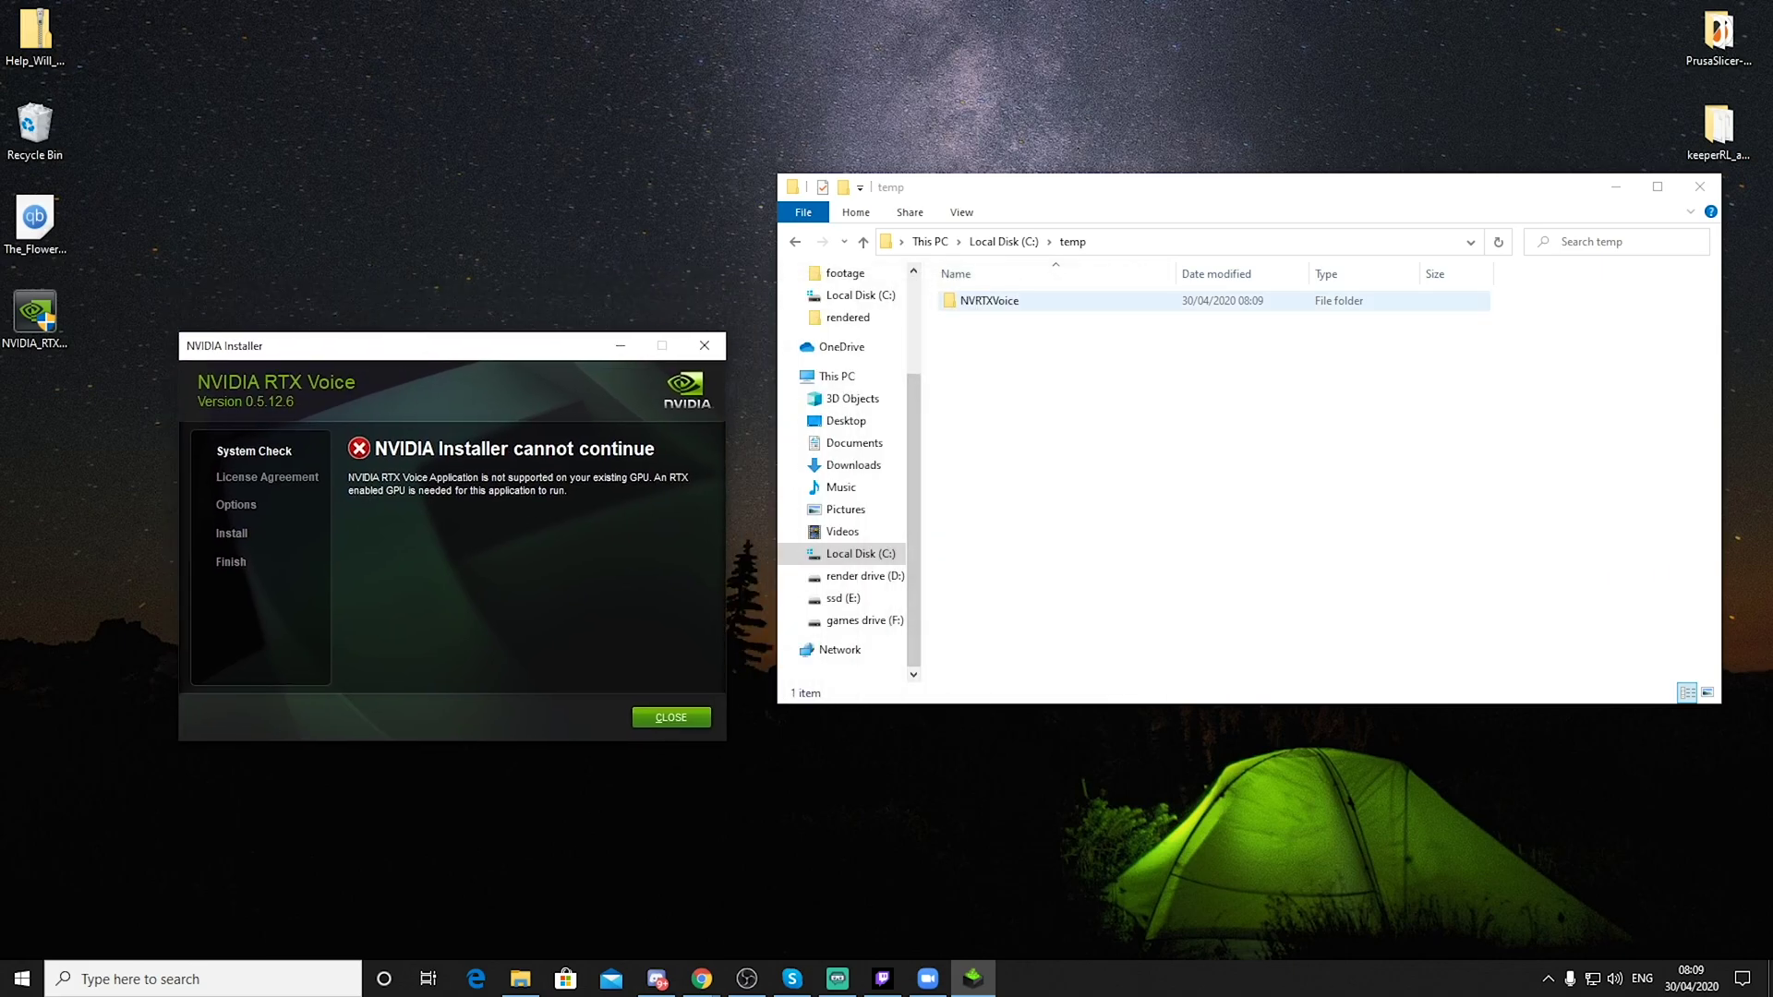
Step: Open RTXVoice.nvi from NVRTXVoice > NvAFX in Notepad through Open with
{"action": "double_click", "coordinate": [989, 300]}
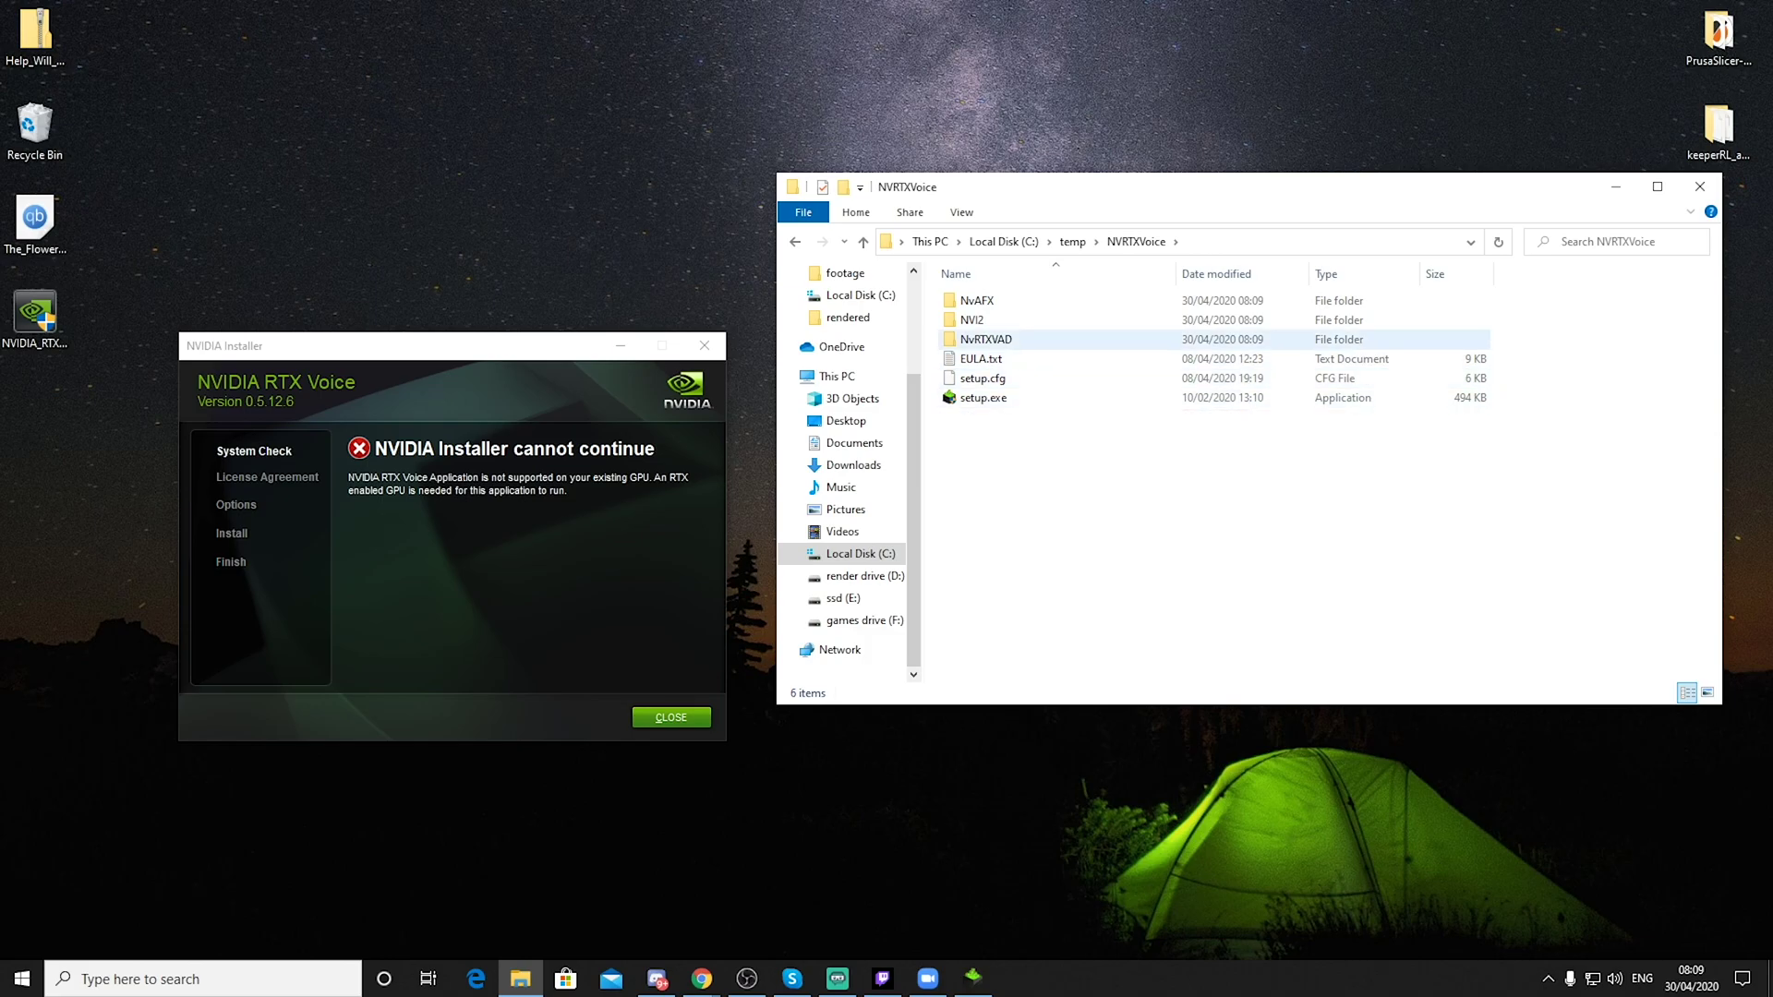
{"action": "double_click", "coordinate": [977, 300]}
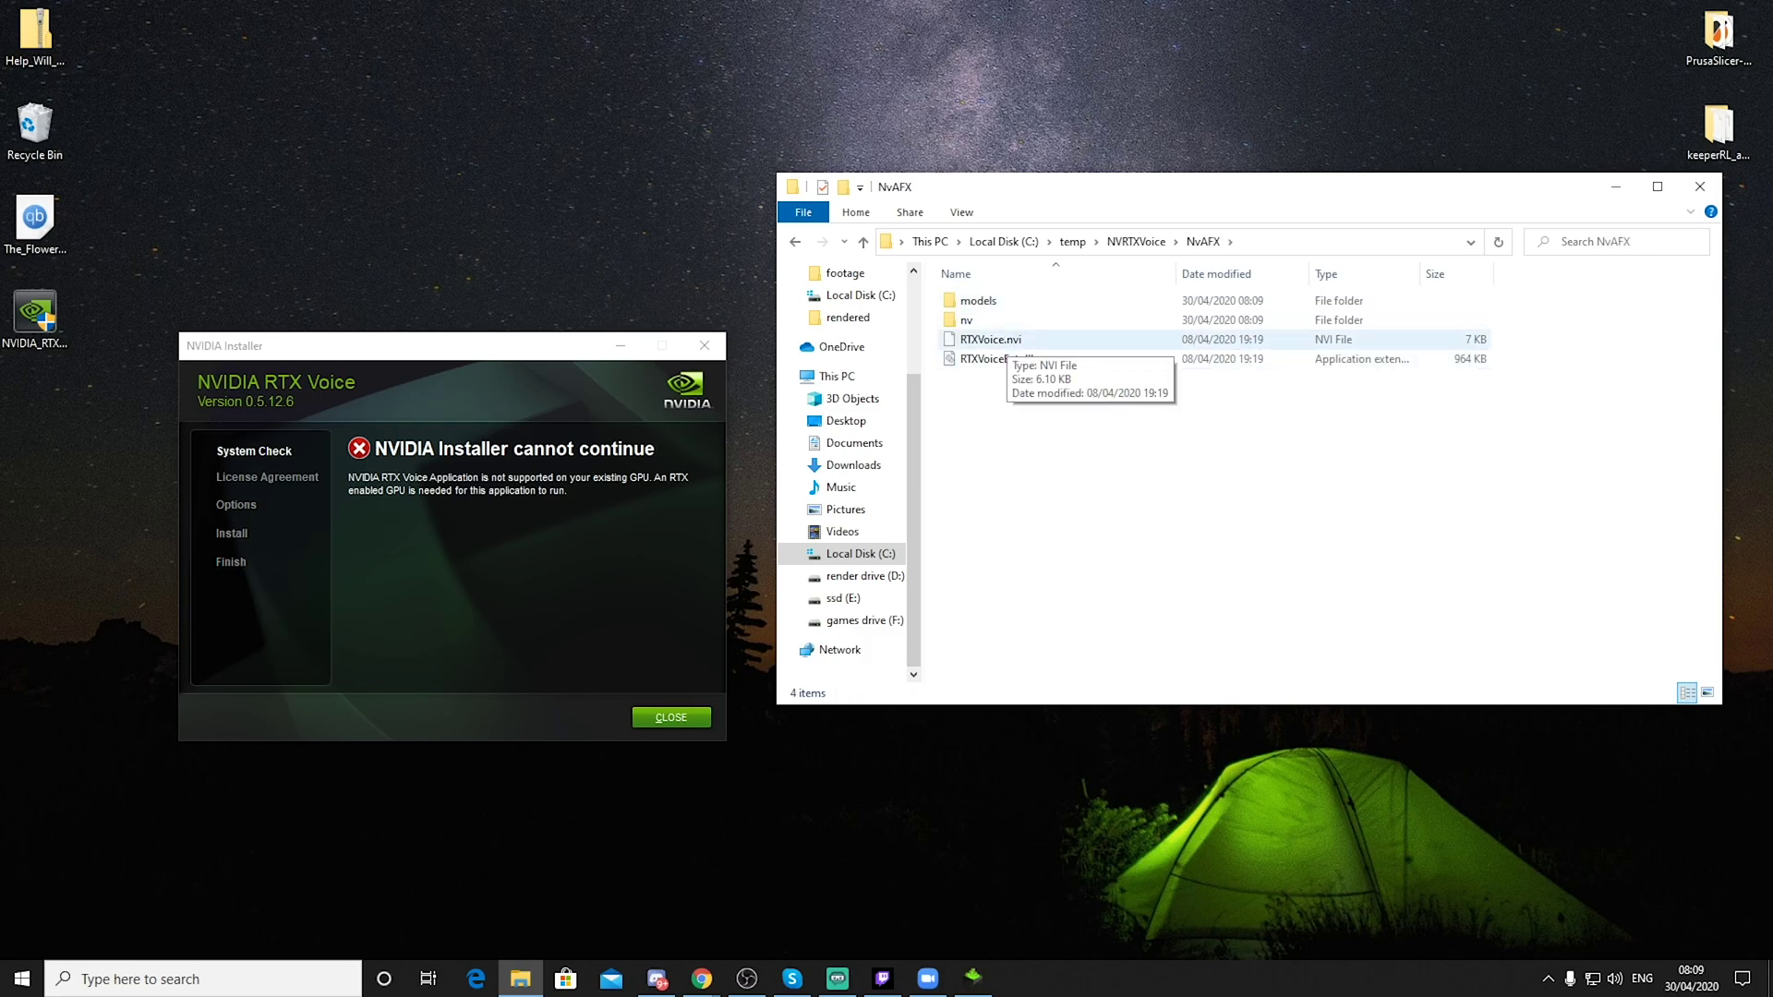
{"action": "right_click", "coordinate": [997, 344]}
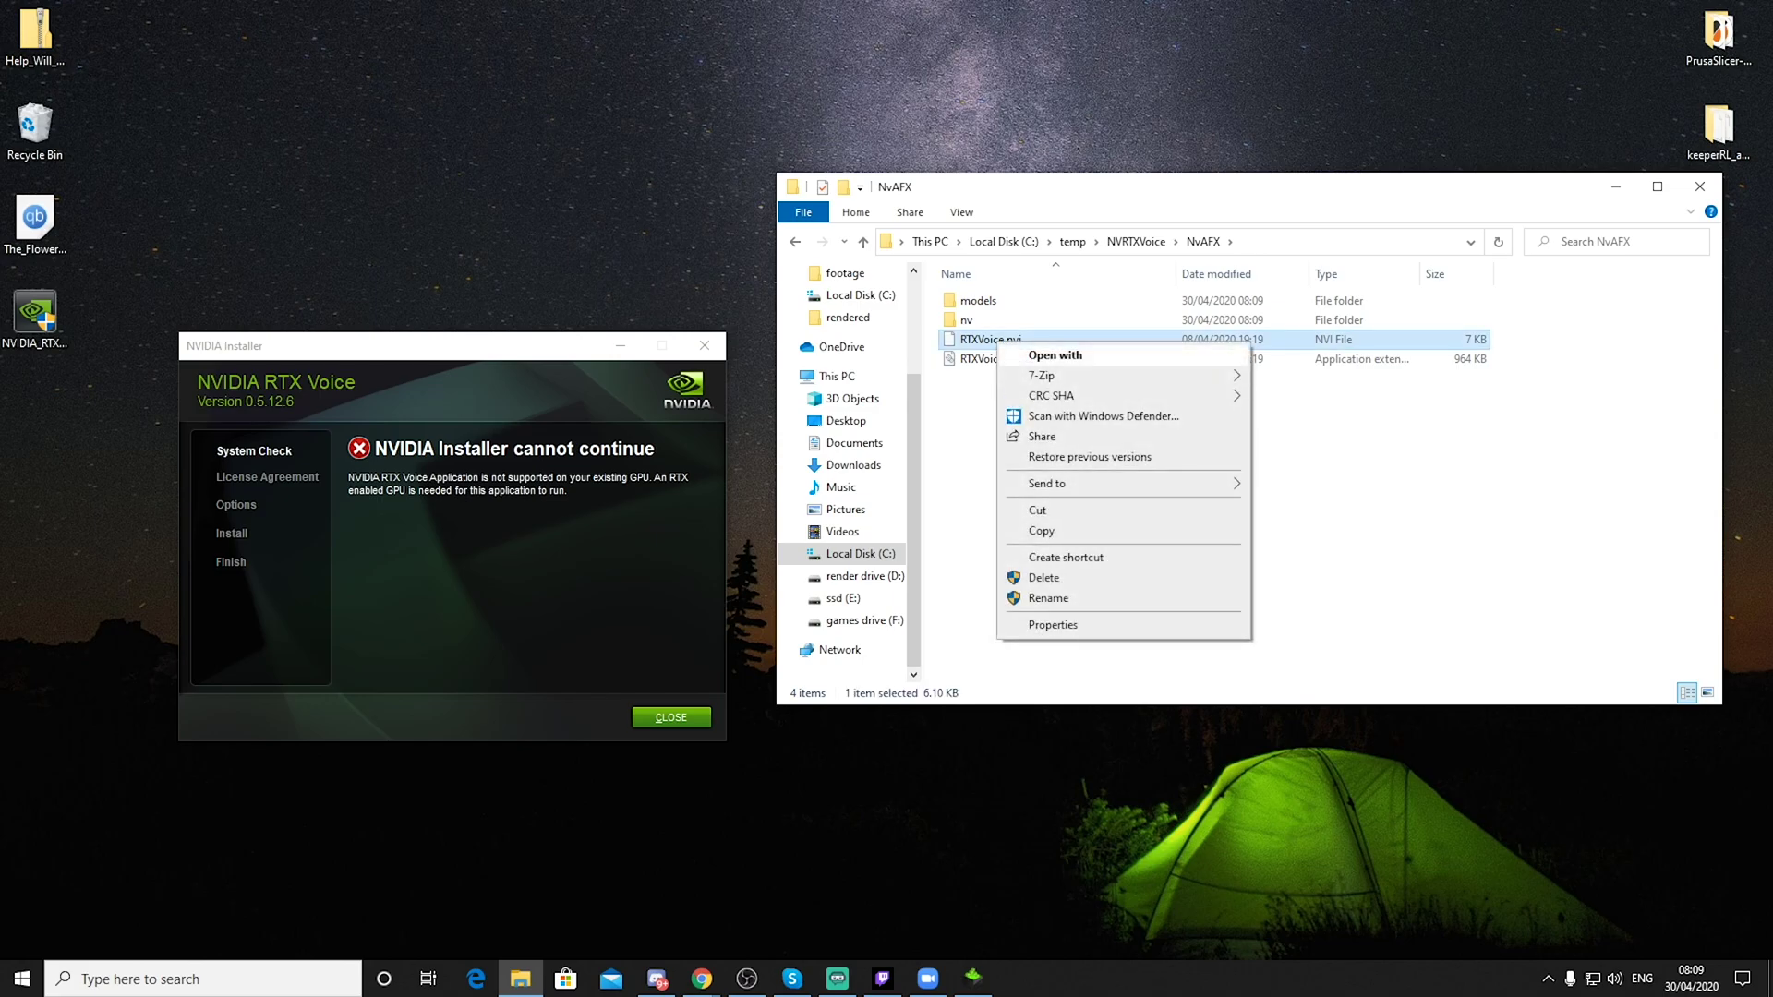
{"action": "left_click", "coordinate": [1055, 354]}
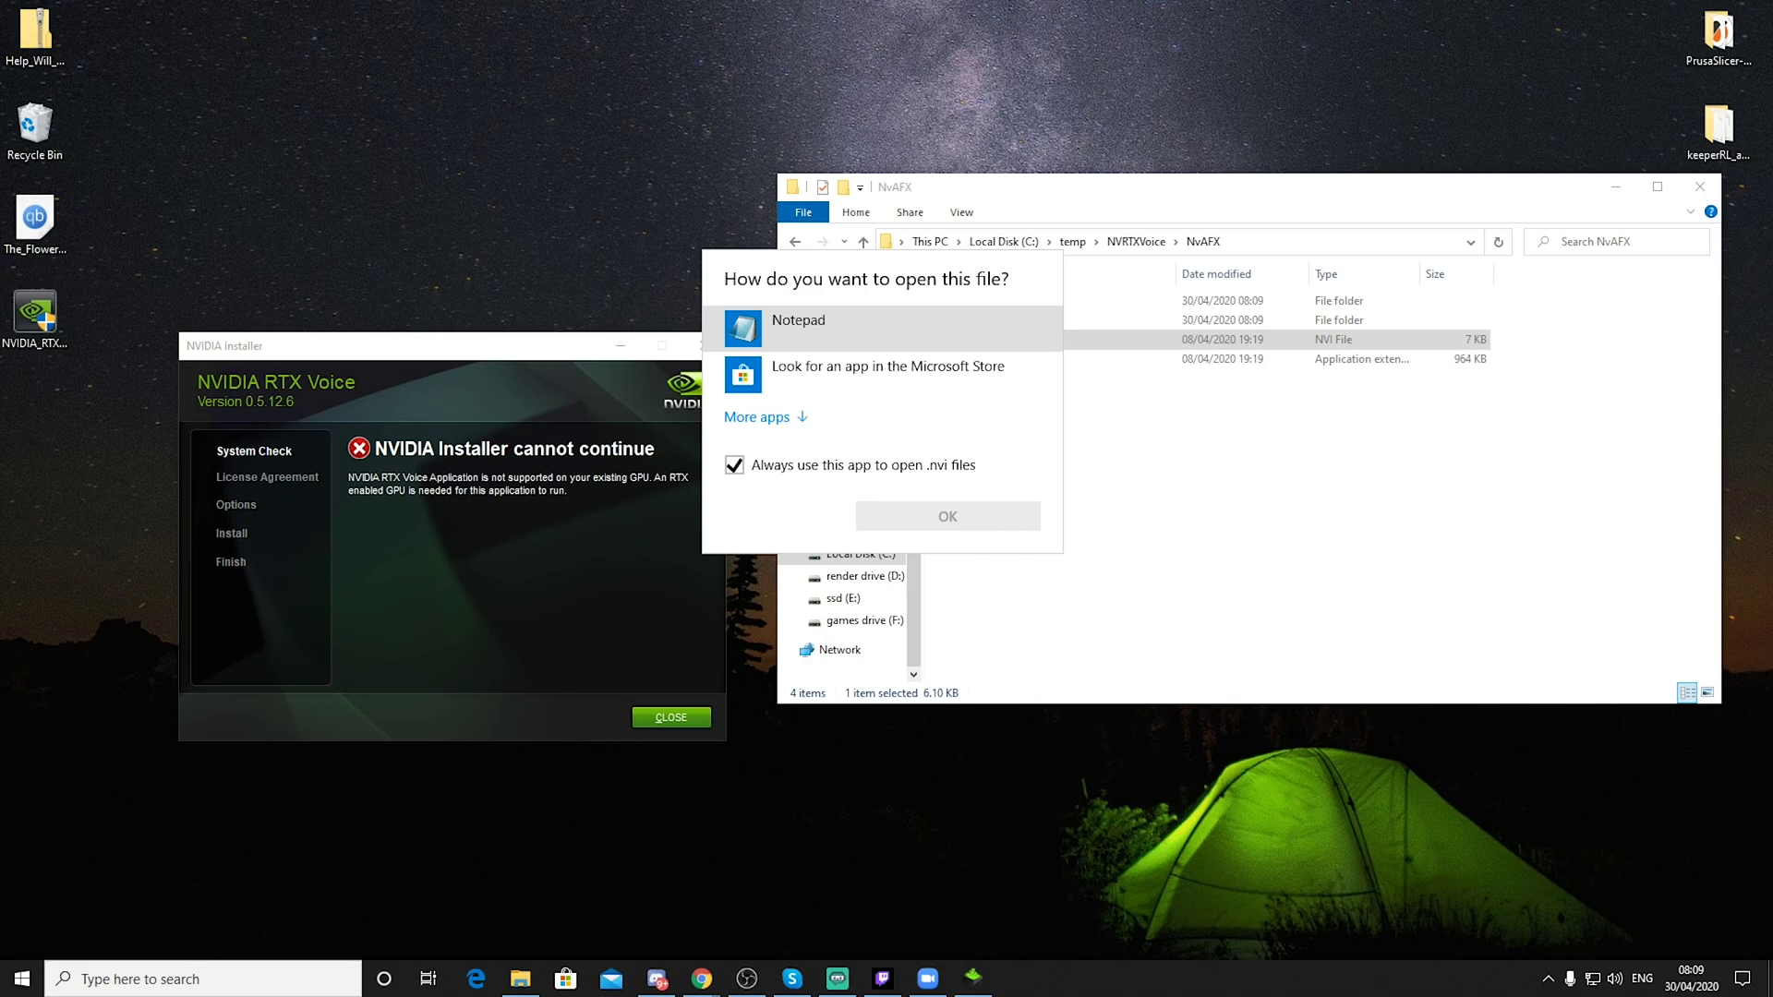
{"action": "double_click", "coordinate": [842, 320]}
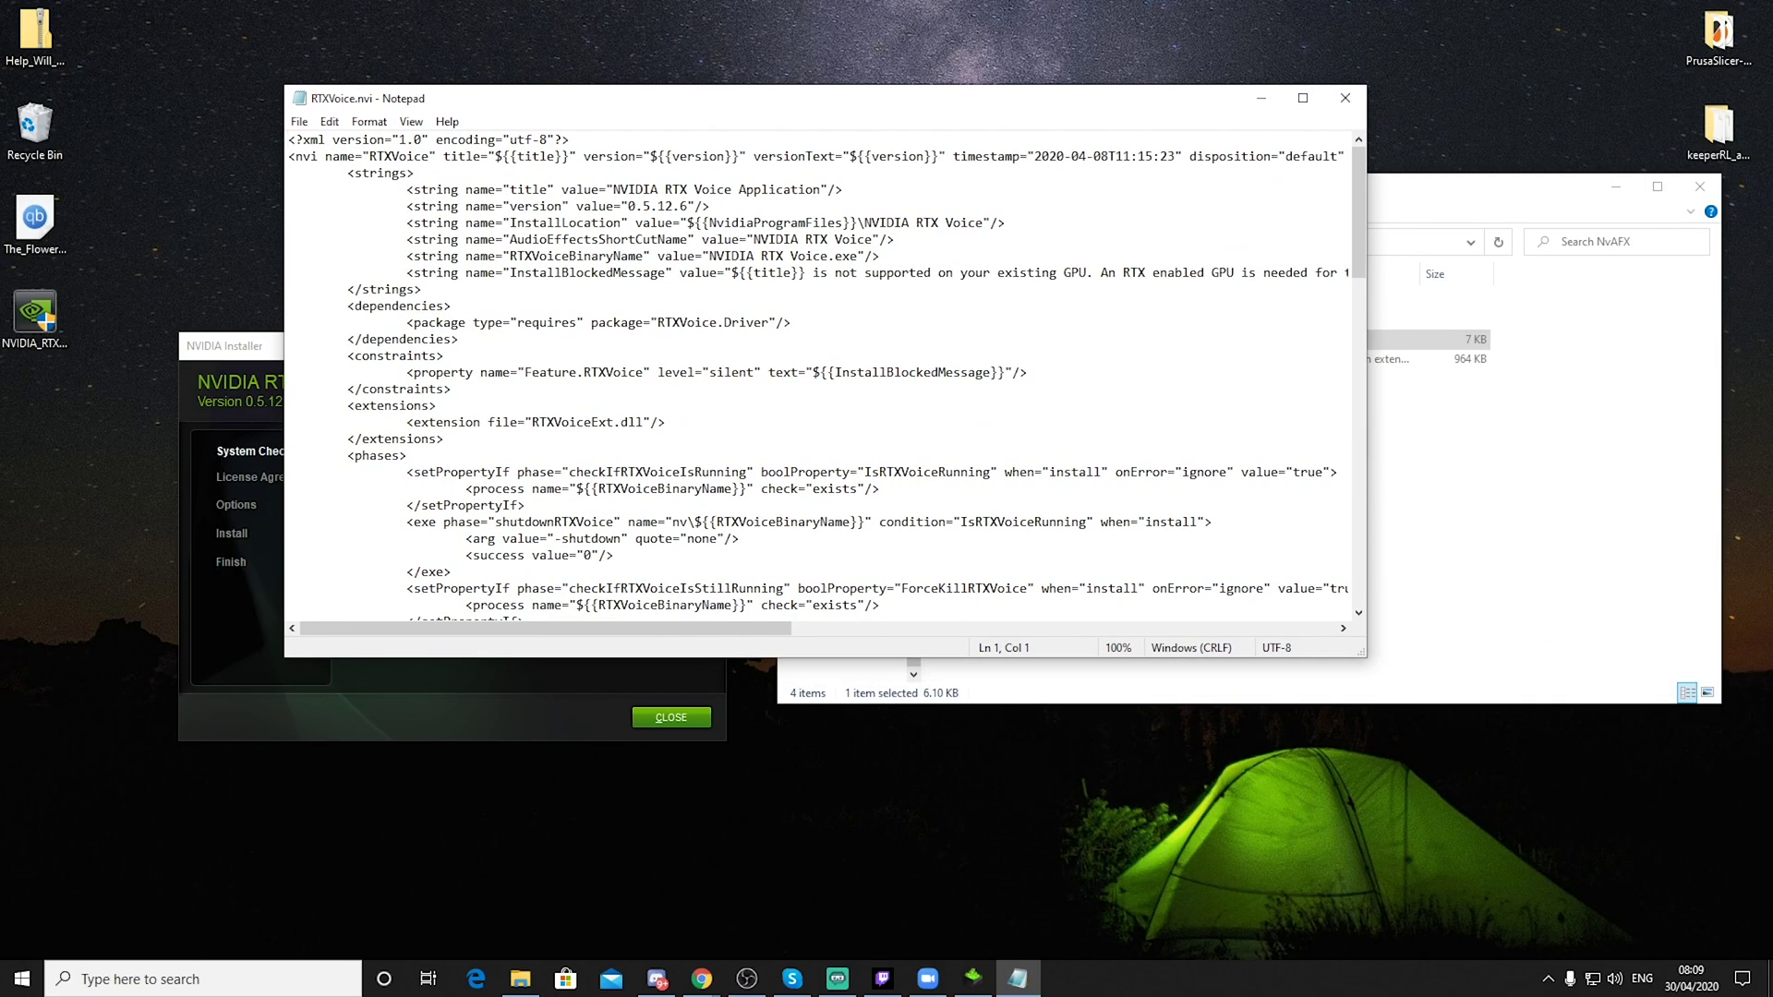
Step: Select and delete the <constraints> block, then undo the deletion
{"action": "left_click_drag", "start_coordinate": [453, 389], "coordinate": [348, 356]}
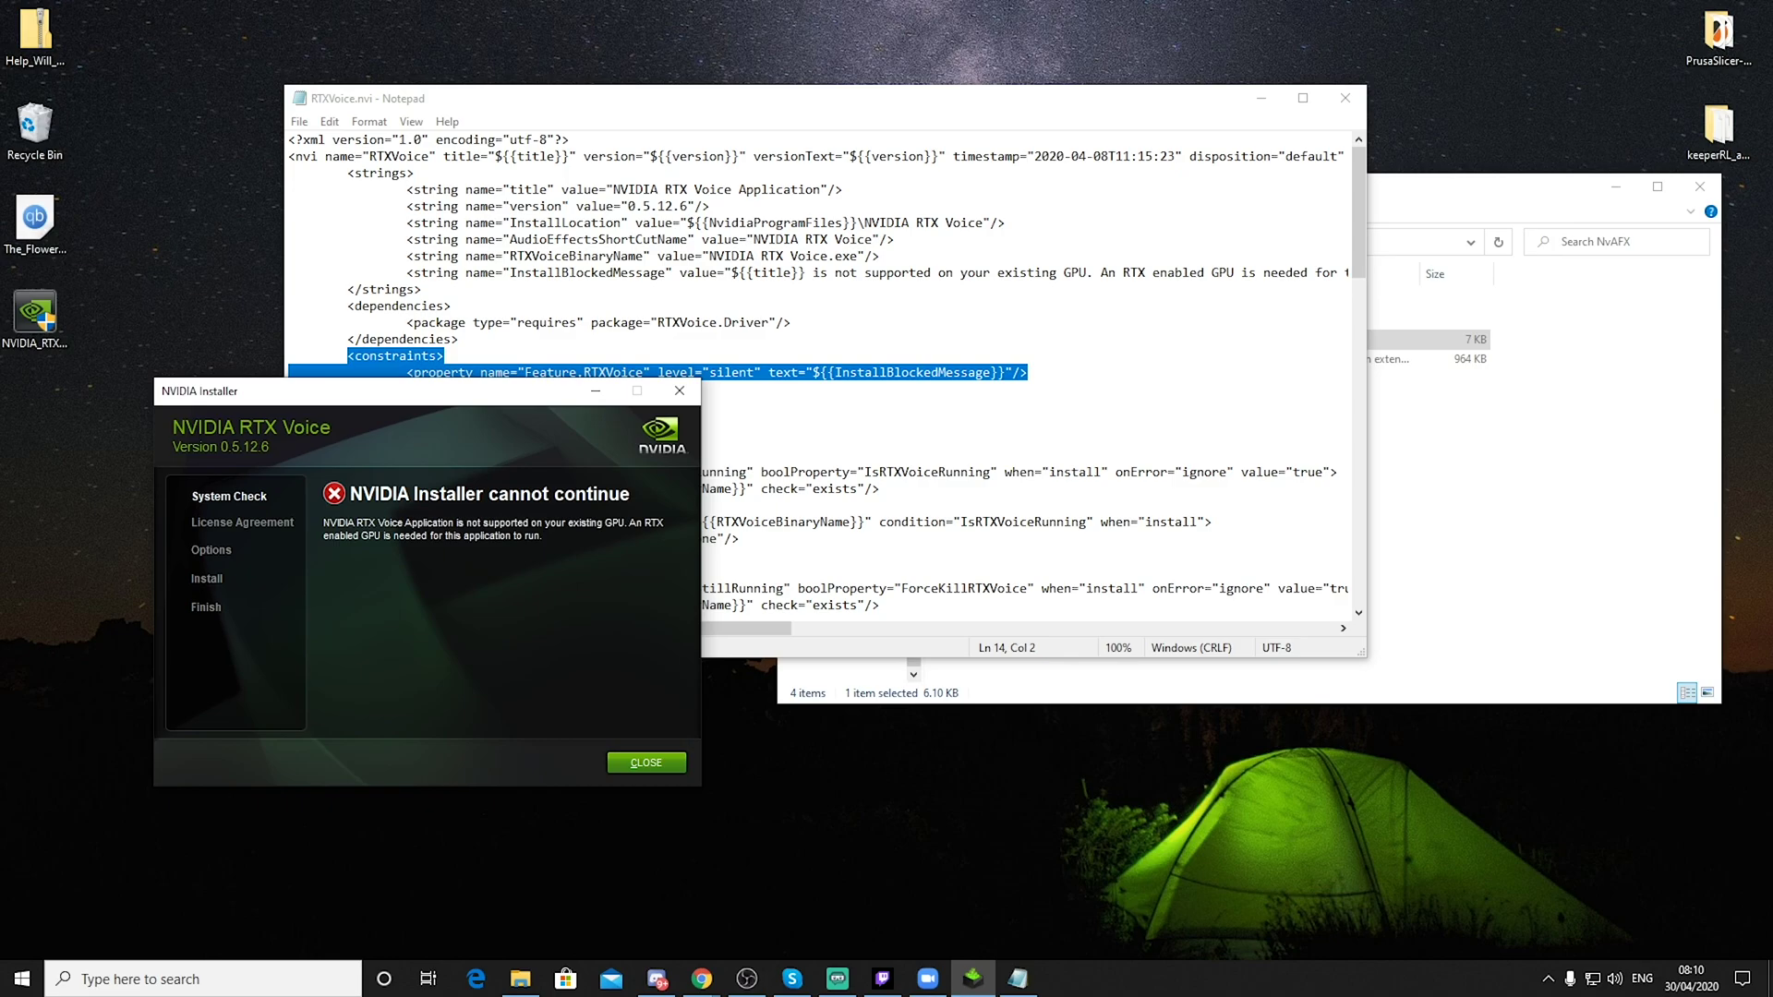
{"action": "left_click", "coordinate": [794, 388]}
{"action": "left_click_drag", "start_coordinate": [452, 388], "coordinate": [348, 355]}
{"action": "key", "text": "Delete"}
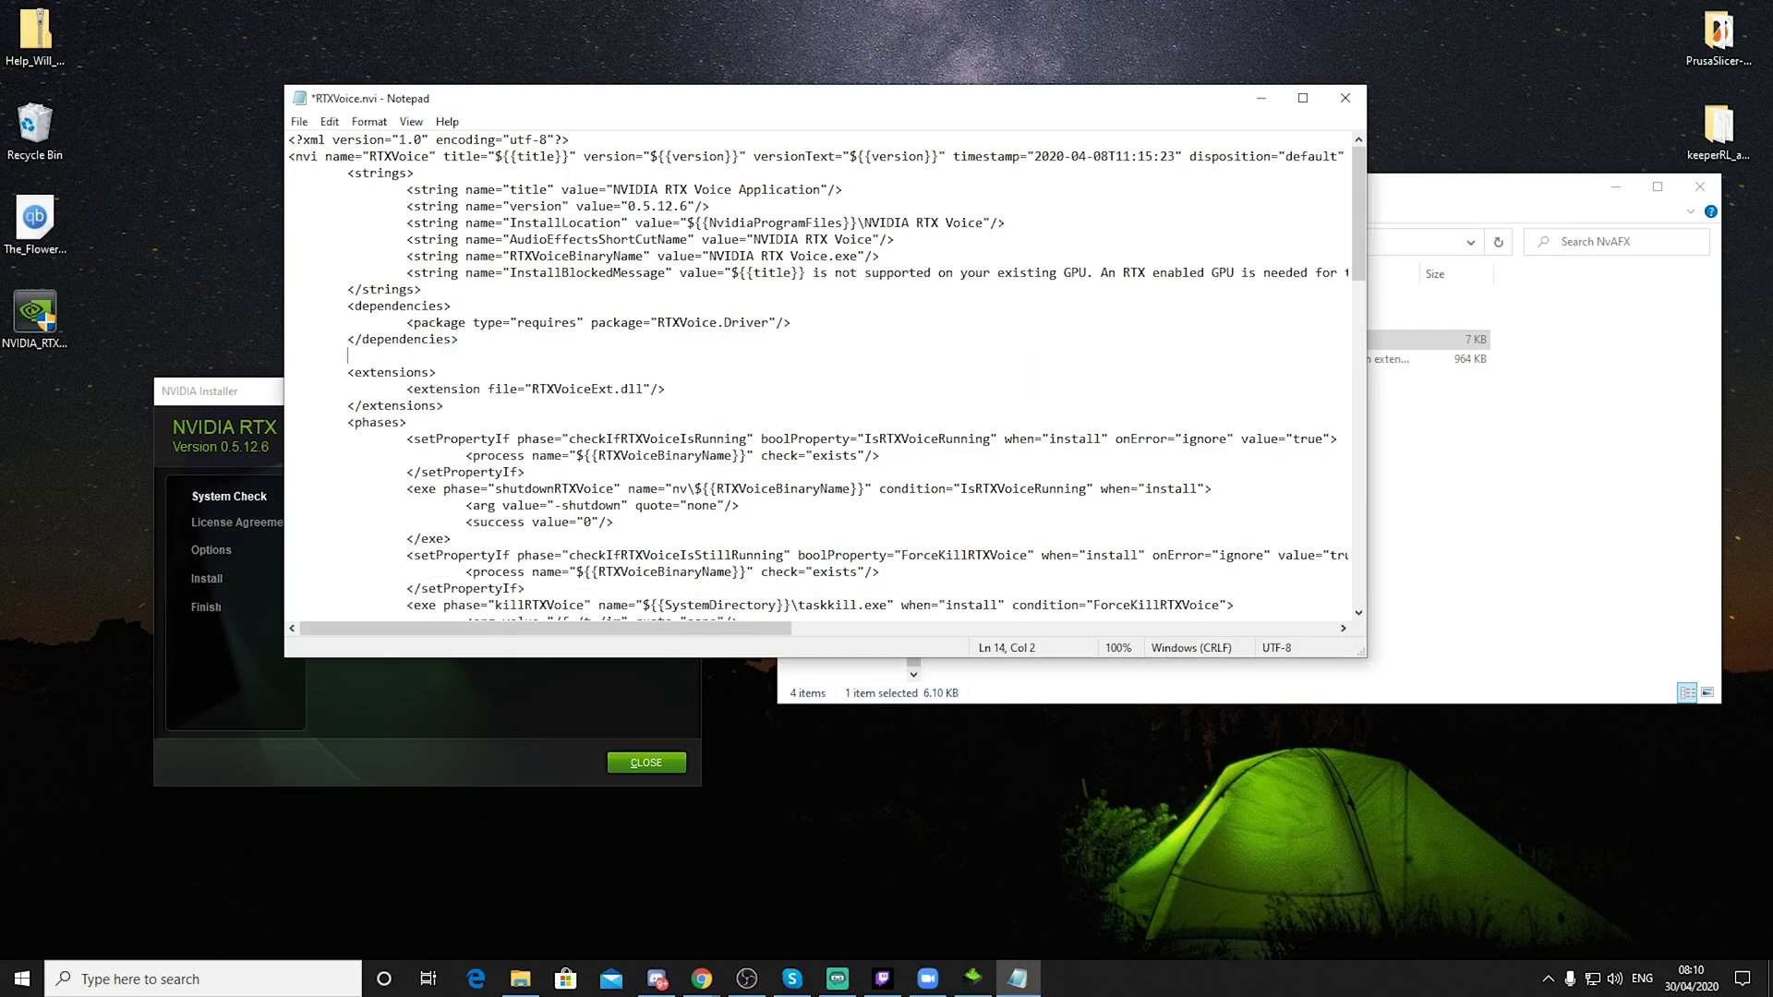
{"action": "key", "text": "Delete"}
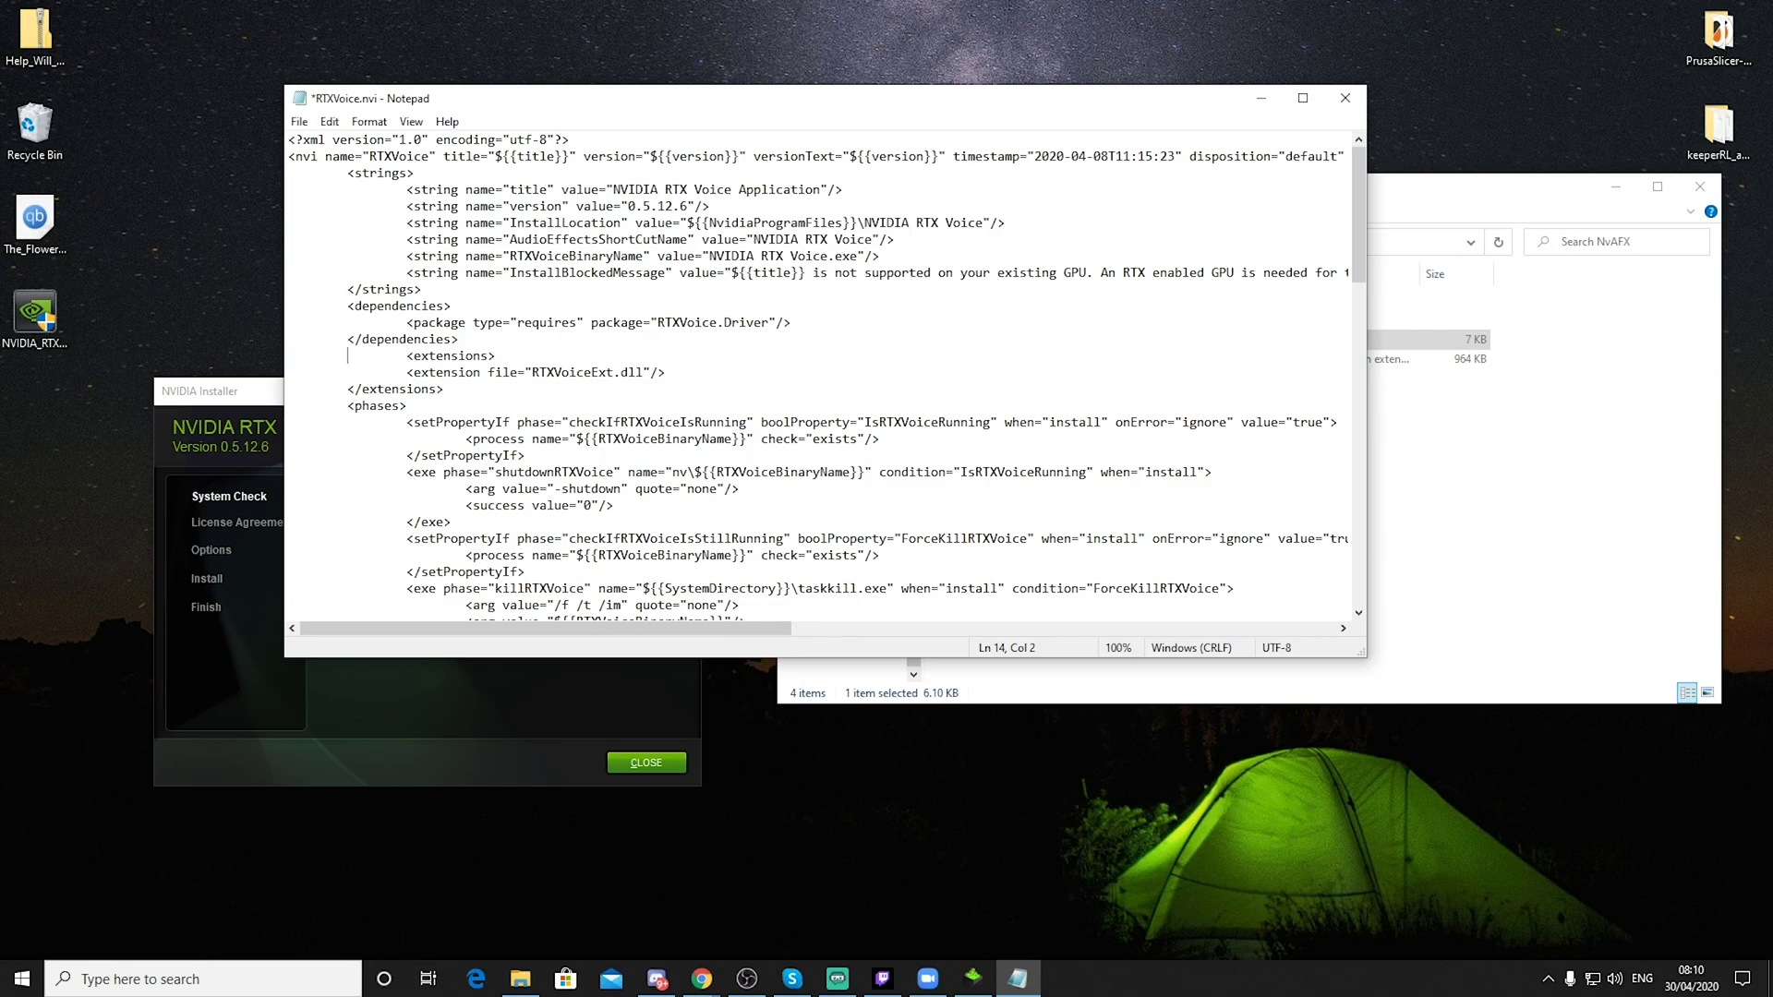
{"action": "key", "text": "ctrl+z"}
Step: Delete the <constraints> block cleanly, remove the indent before <extensions>, and start Save As
{"action": "left_click", "coordinate": [407, 422]}
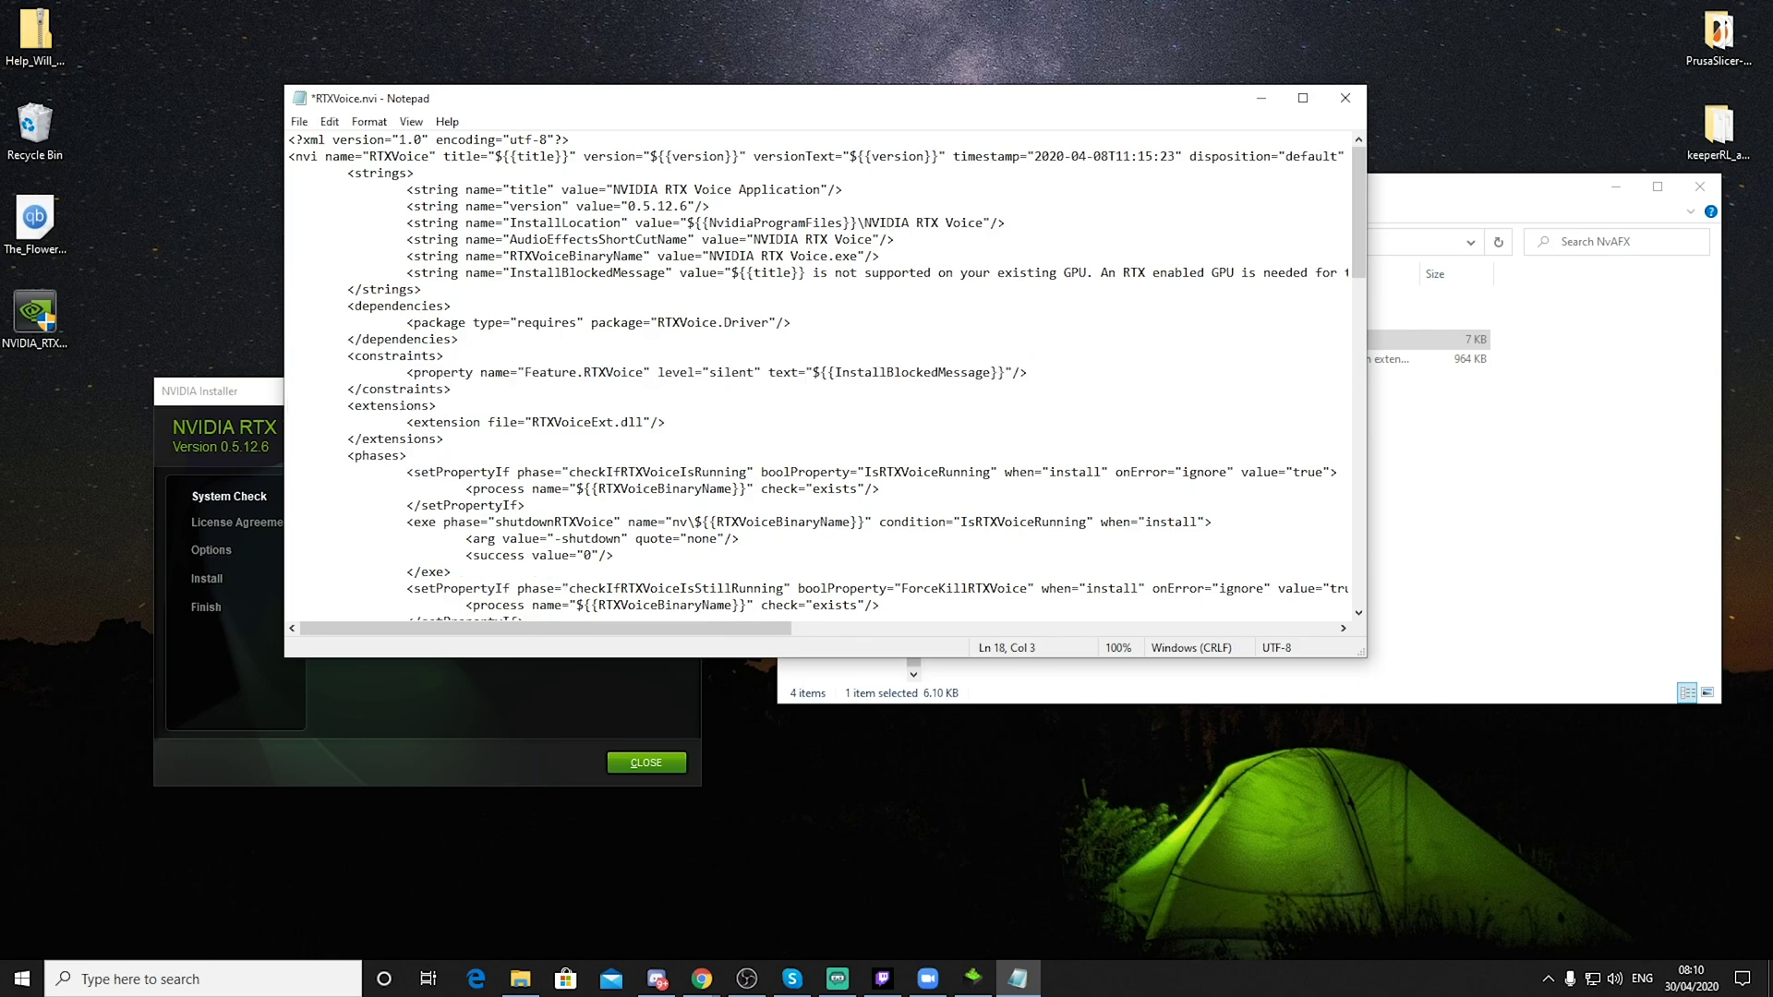
{"action": "left_click_drag", "start_coordinate": [452, 389], "coordinate": [348, 356]}
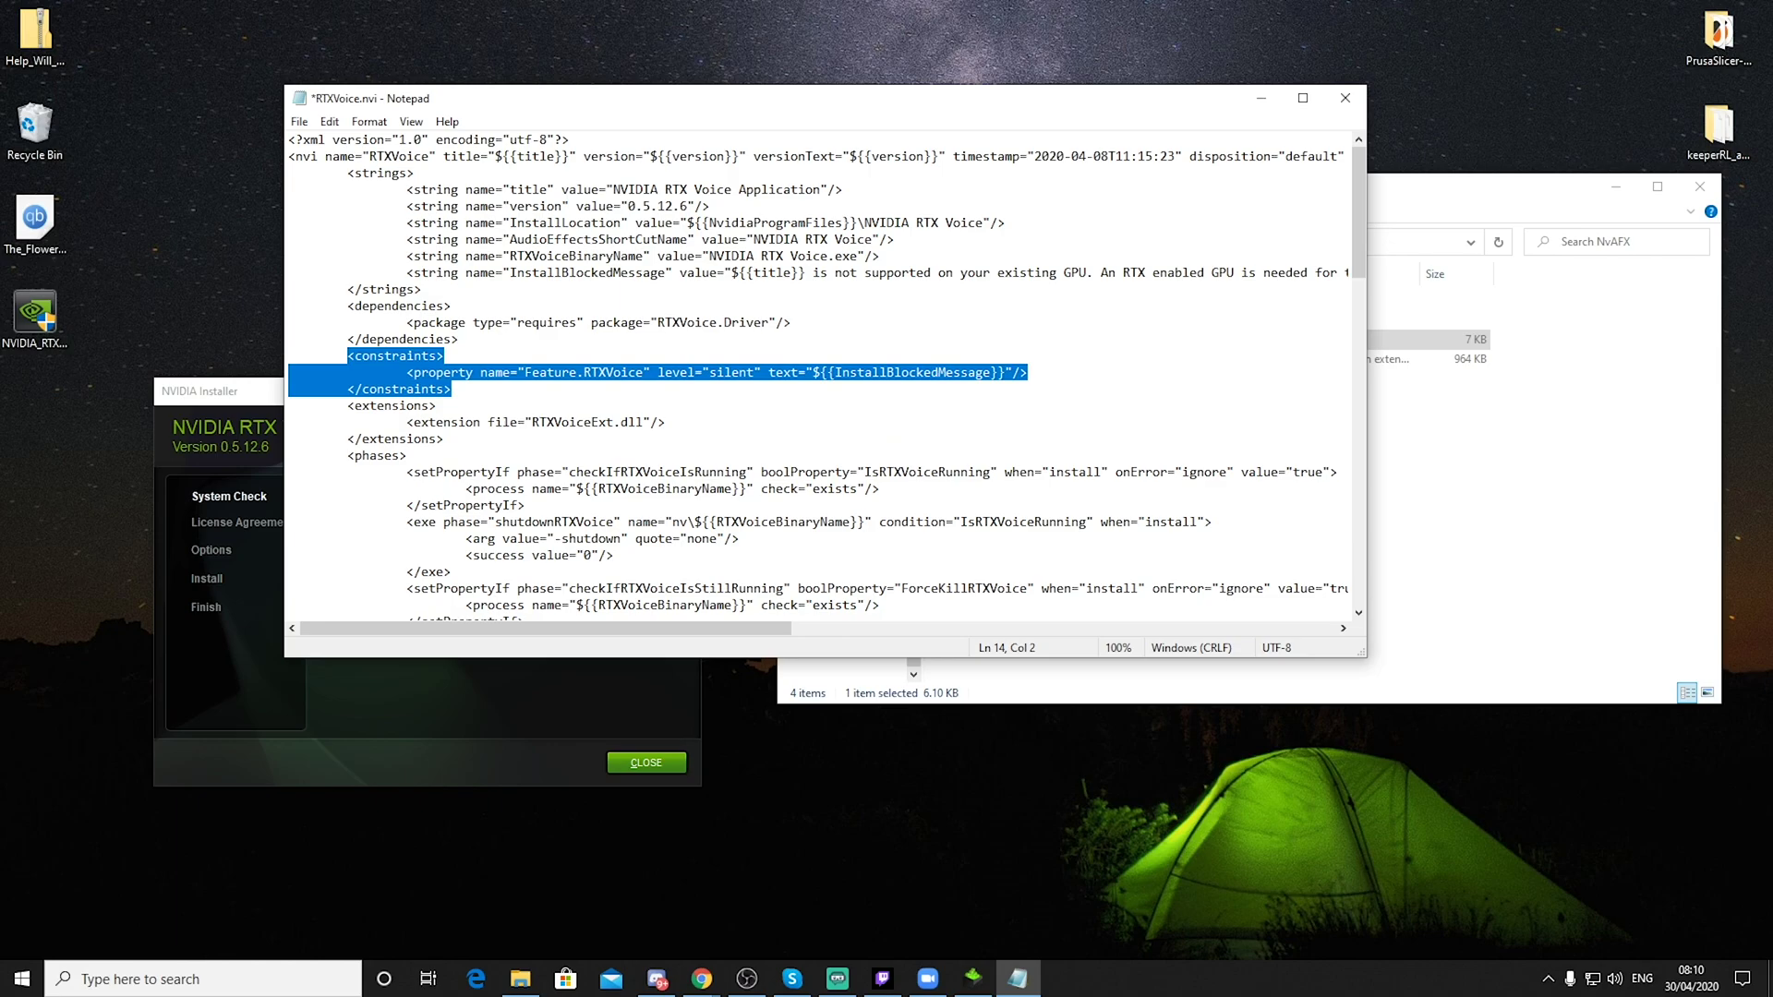
{"action": "key", "text": "Delete"}
{"action": "key", "text": "Delete"}
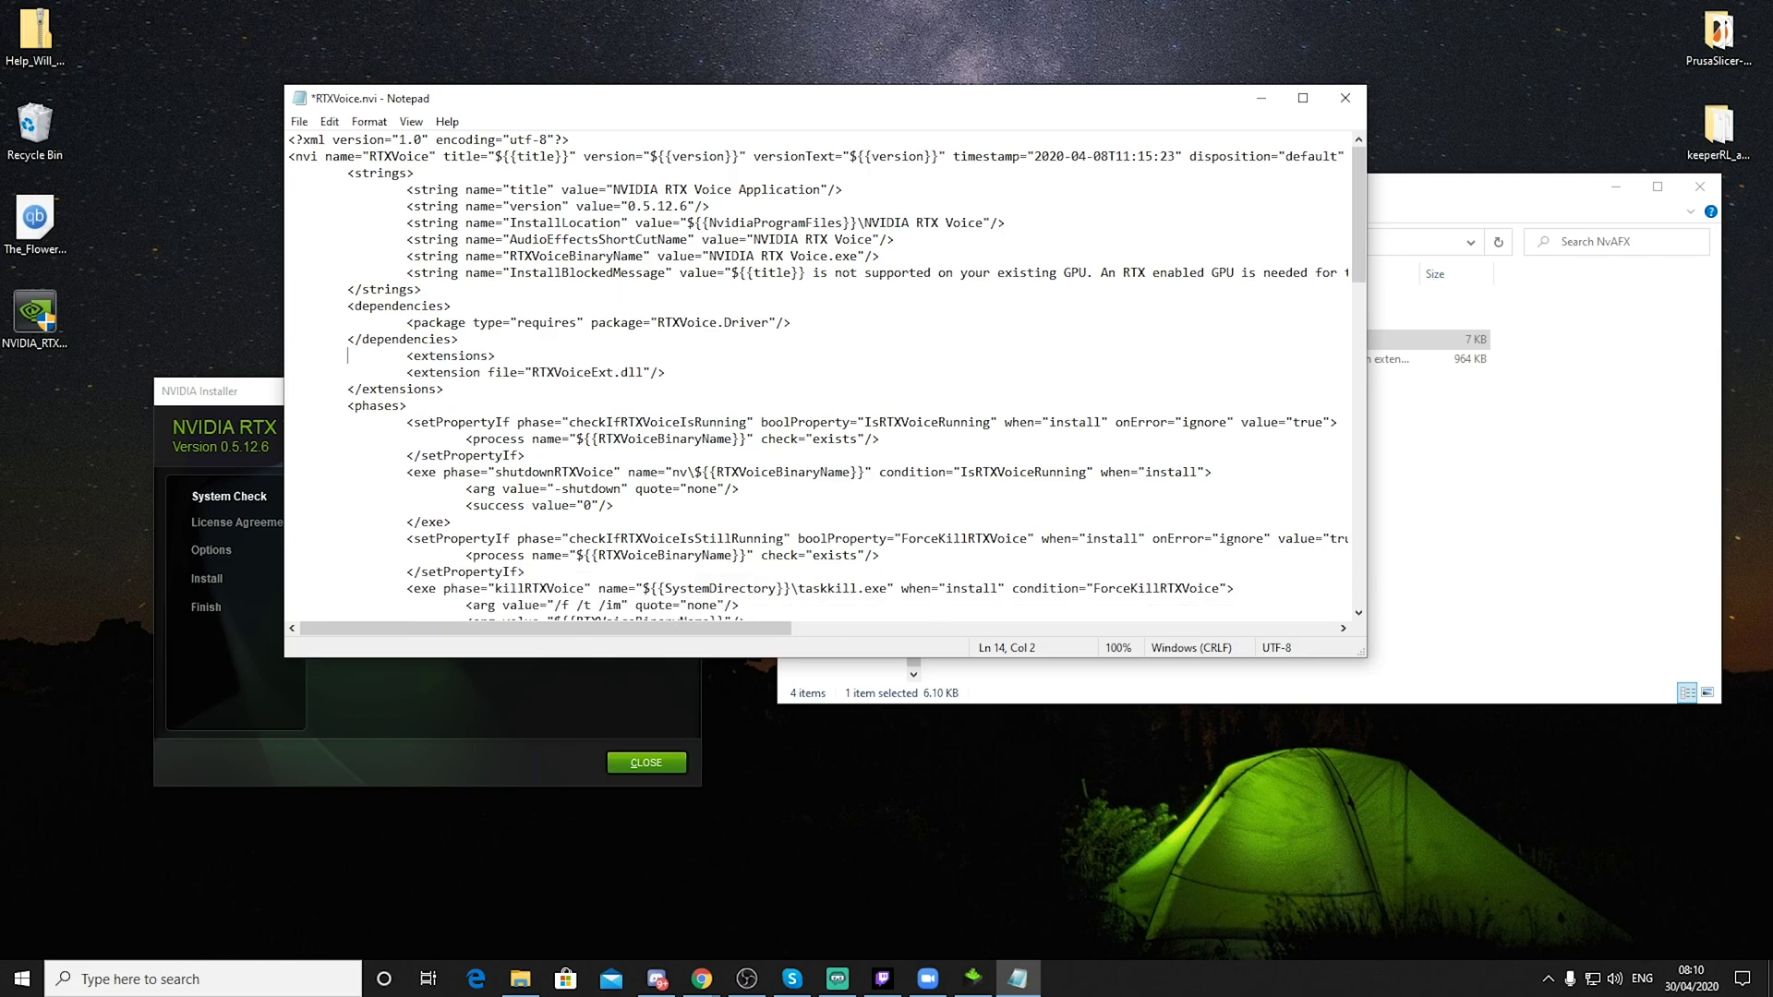
{"action": "key", "text": "BackSpace"}
{"action": "key", "text": "alt+f"}
{"action": "key", "text": "a"}
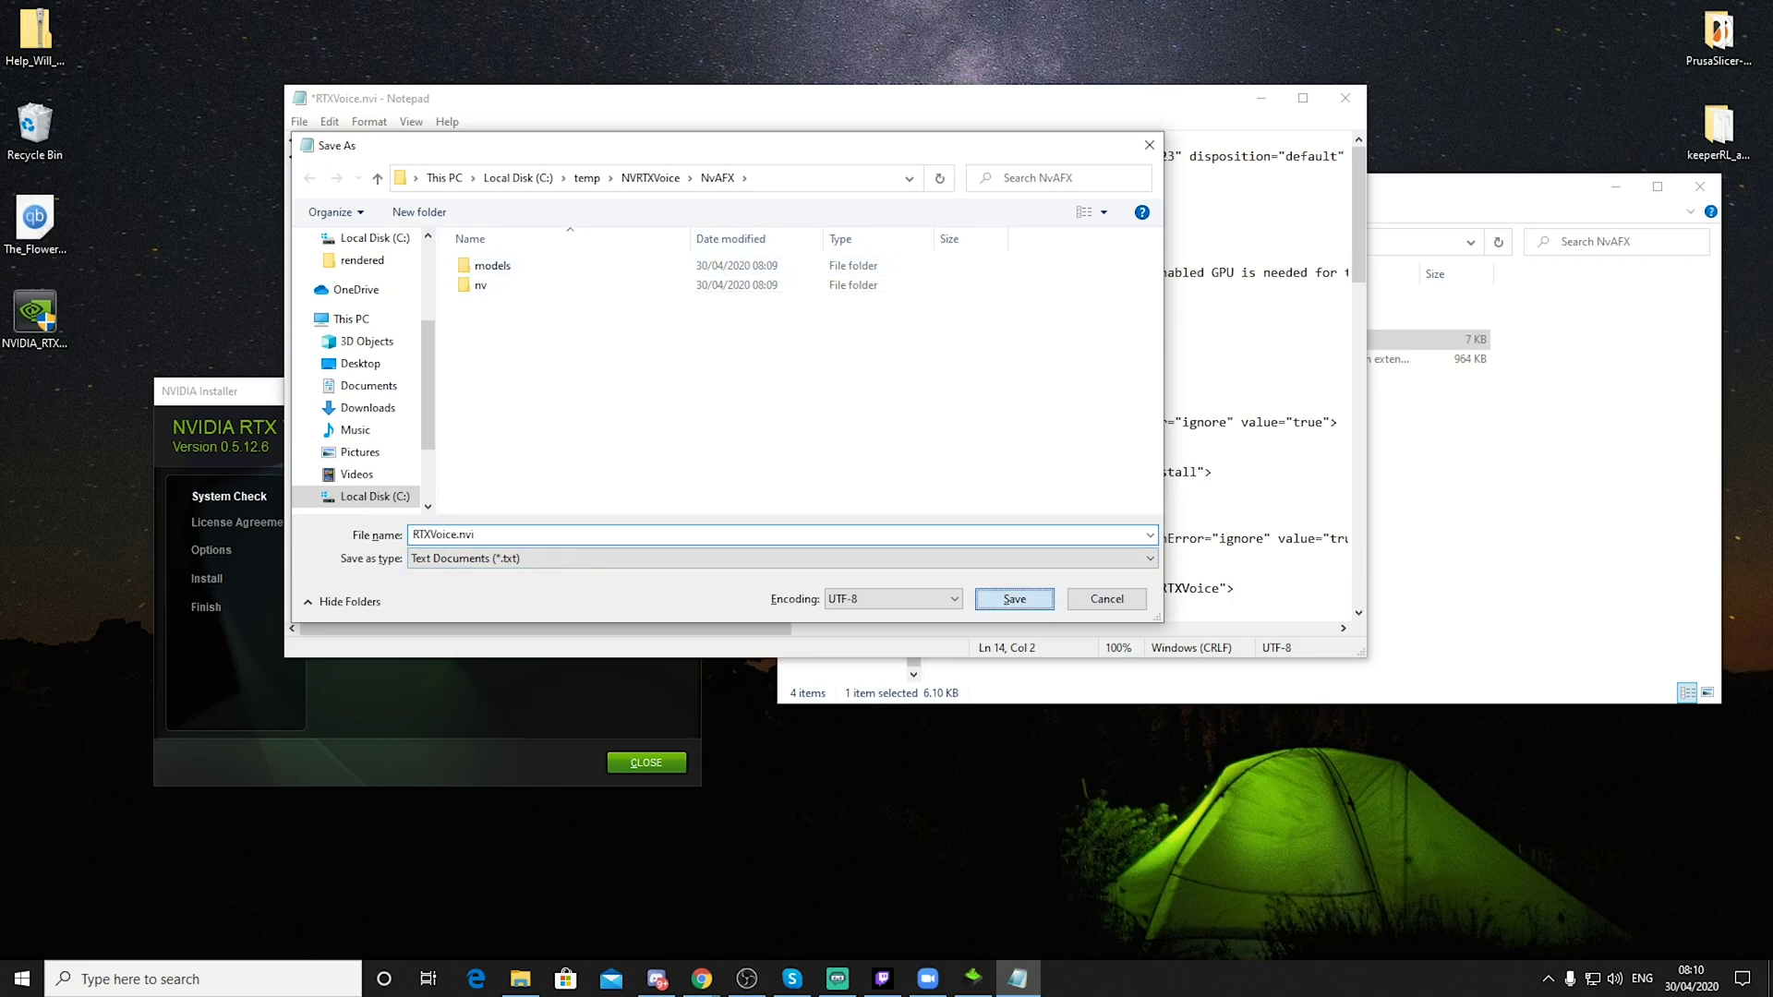
Step: Try replacing RTXVoice.nvi, dismiss the permission-denied error, and close Notepad without saving
{"action": "key", "text": "Return"}
{"action": "left_click", "coordinate": [931, 491]}
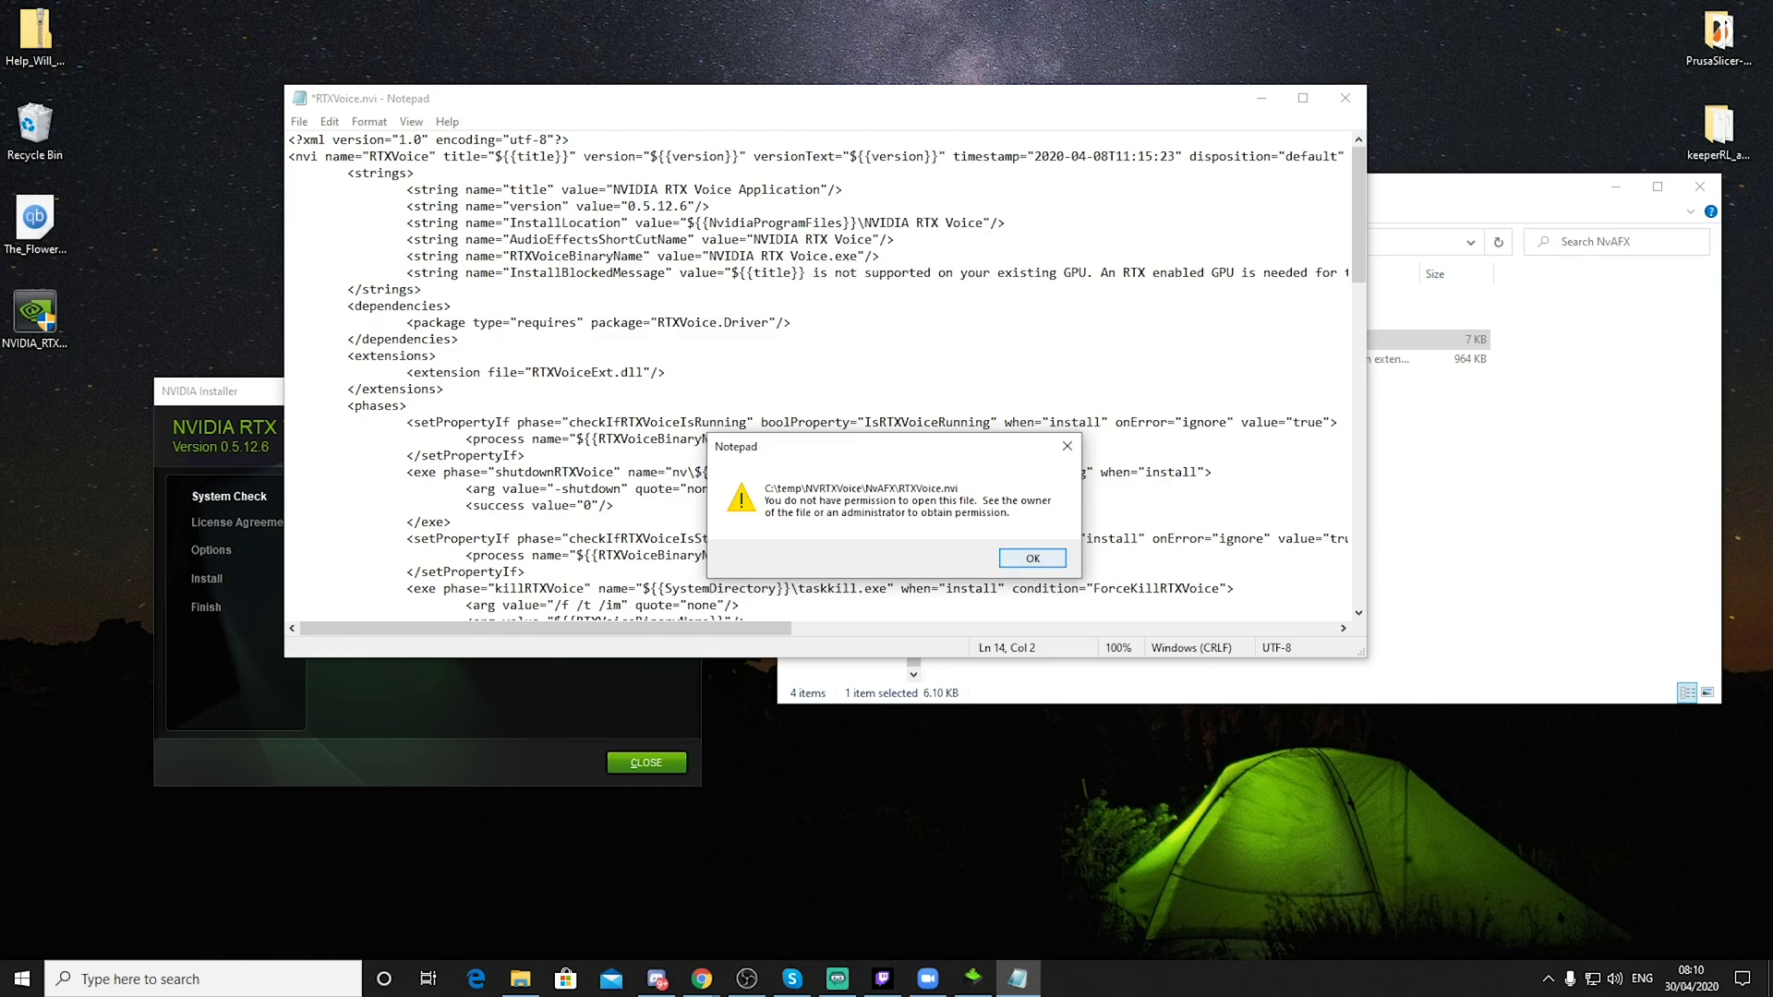
{"action": "key", "text": "Return"}
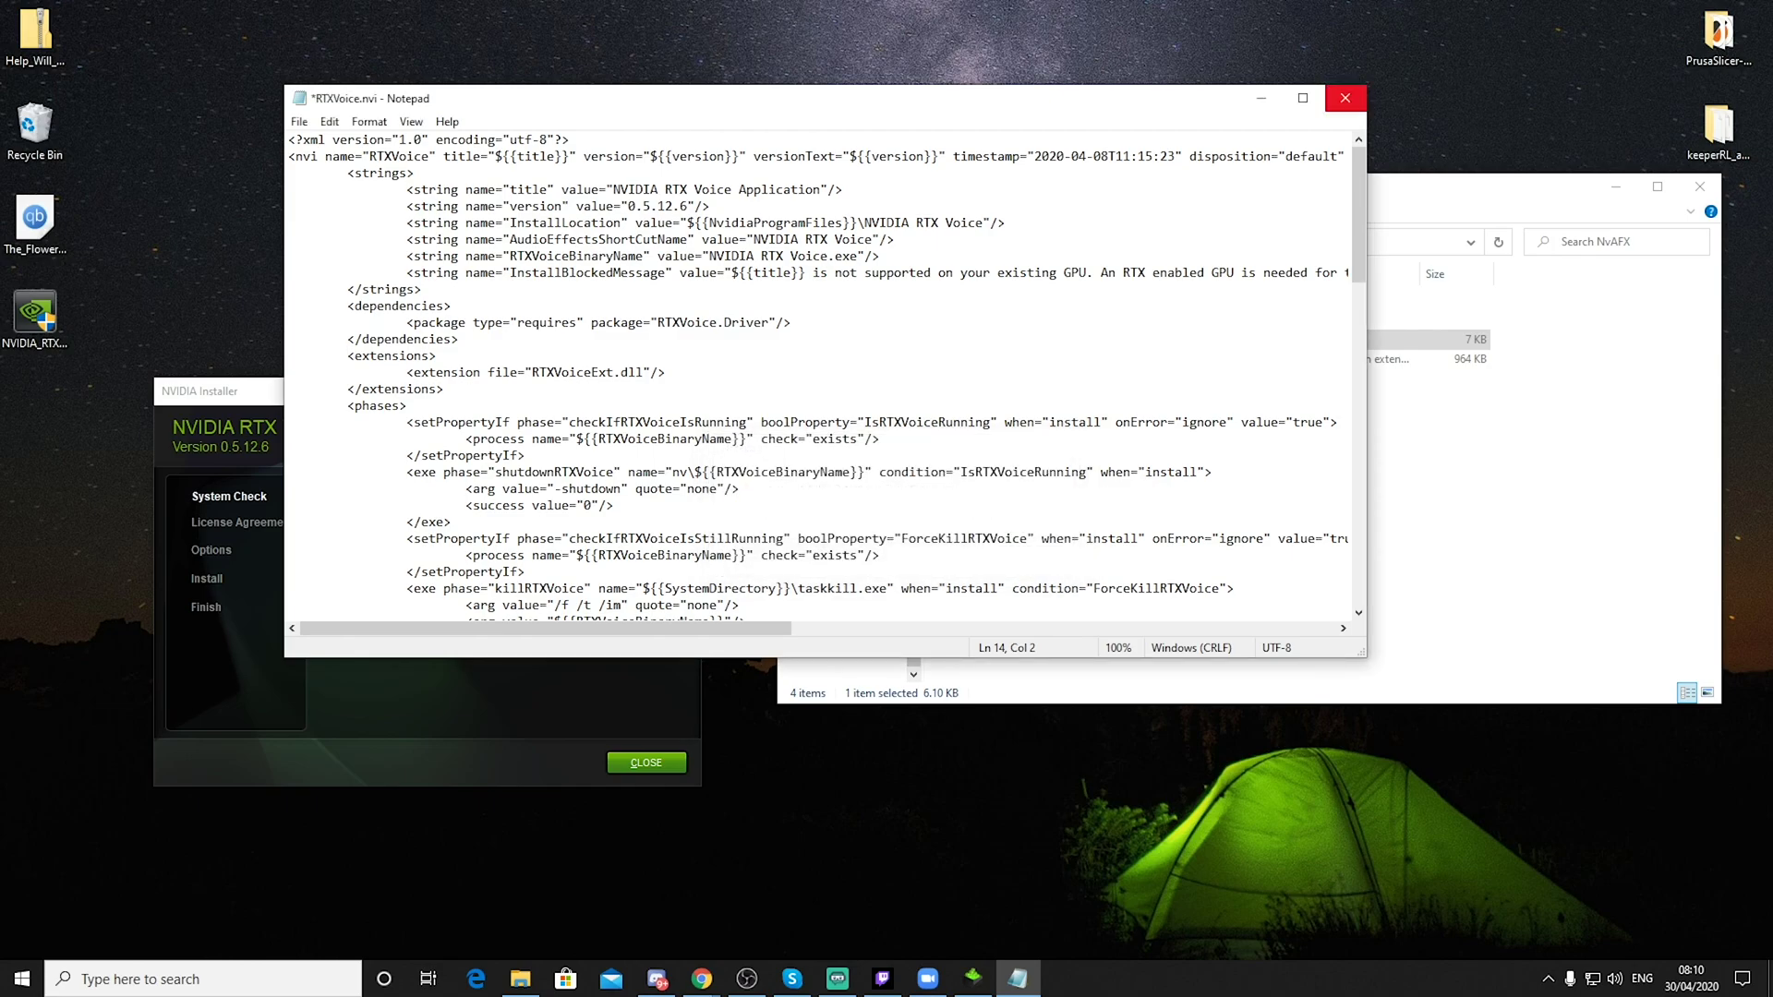
{"action": "left_click", "coordinate": [1344, 98]}
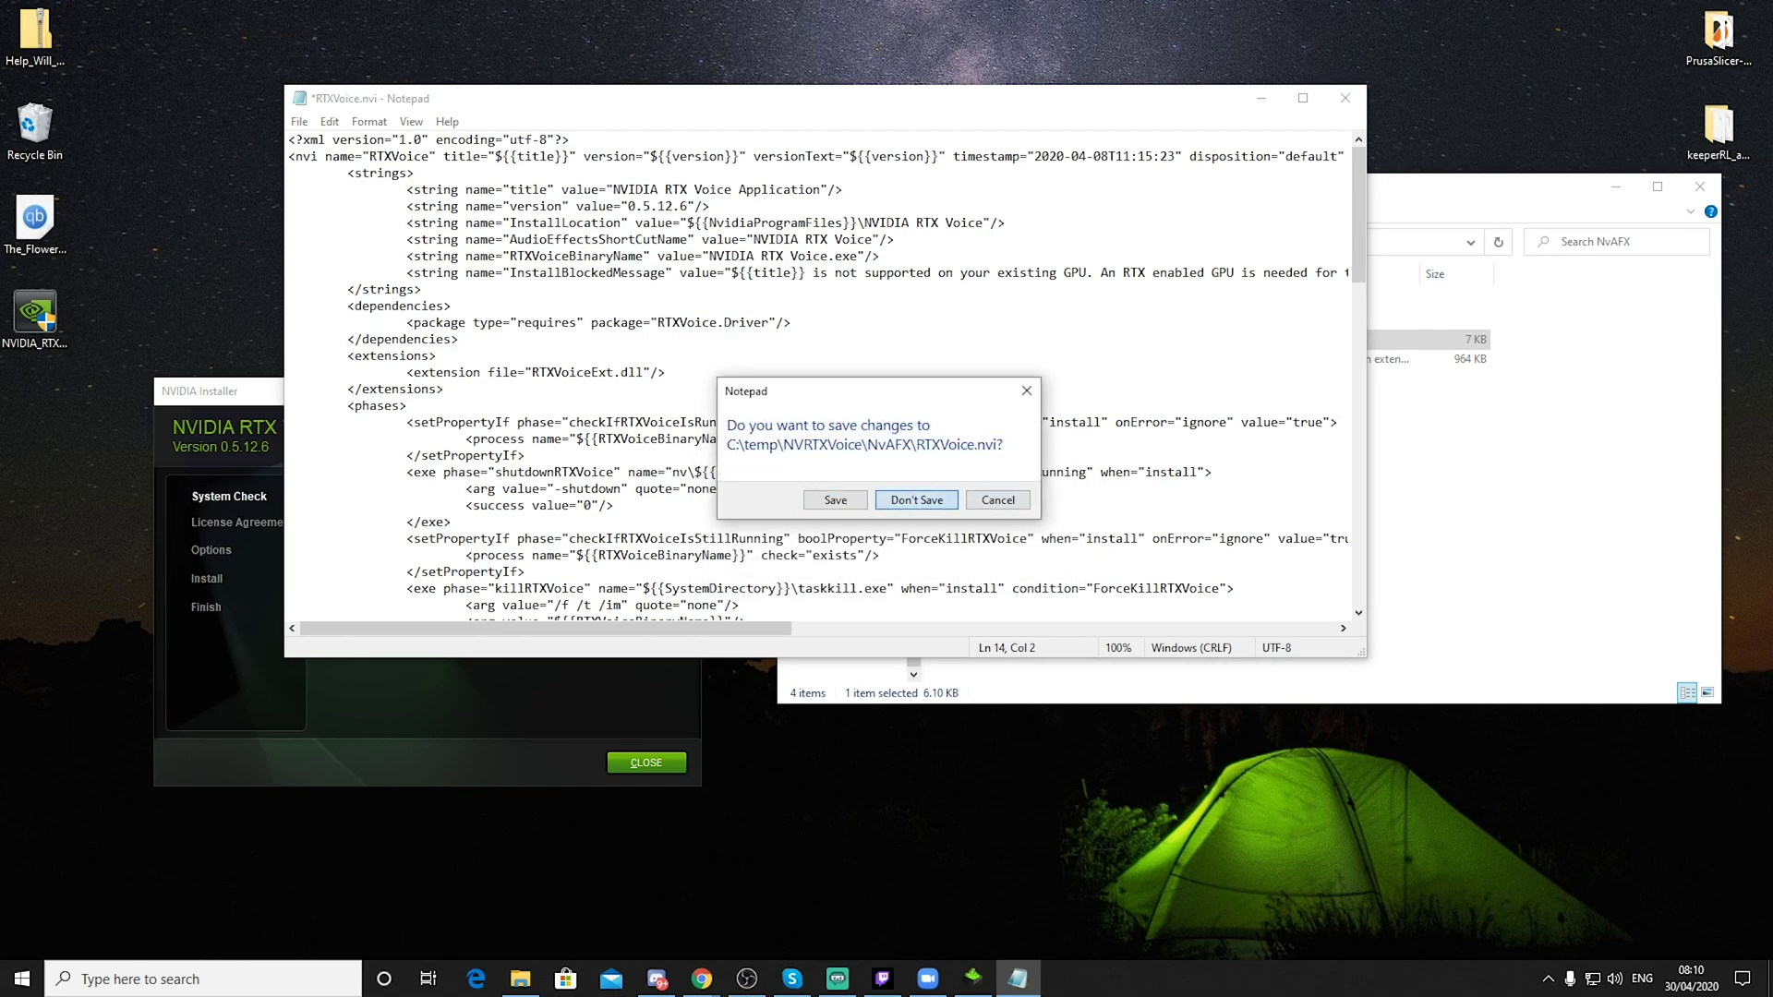
{"action": "left_click", "coordinate": [917, 500]}
Step: Run Notepad as administrator and open RTXVoice.nvi with All Files shown
{"action": "right_click", "coordinate": [985, 340]}
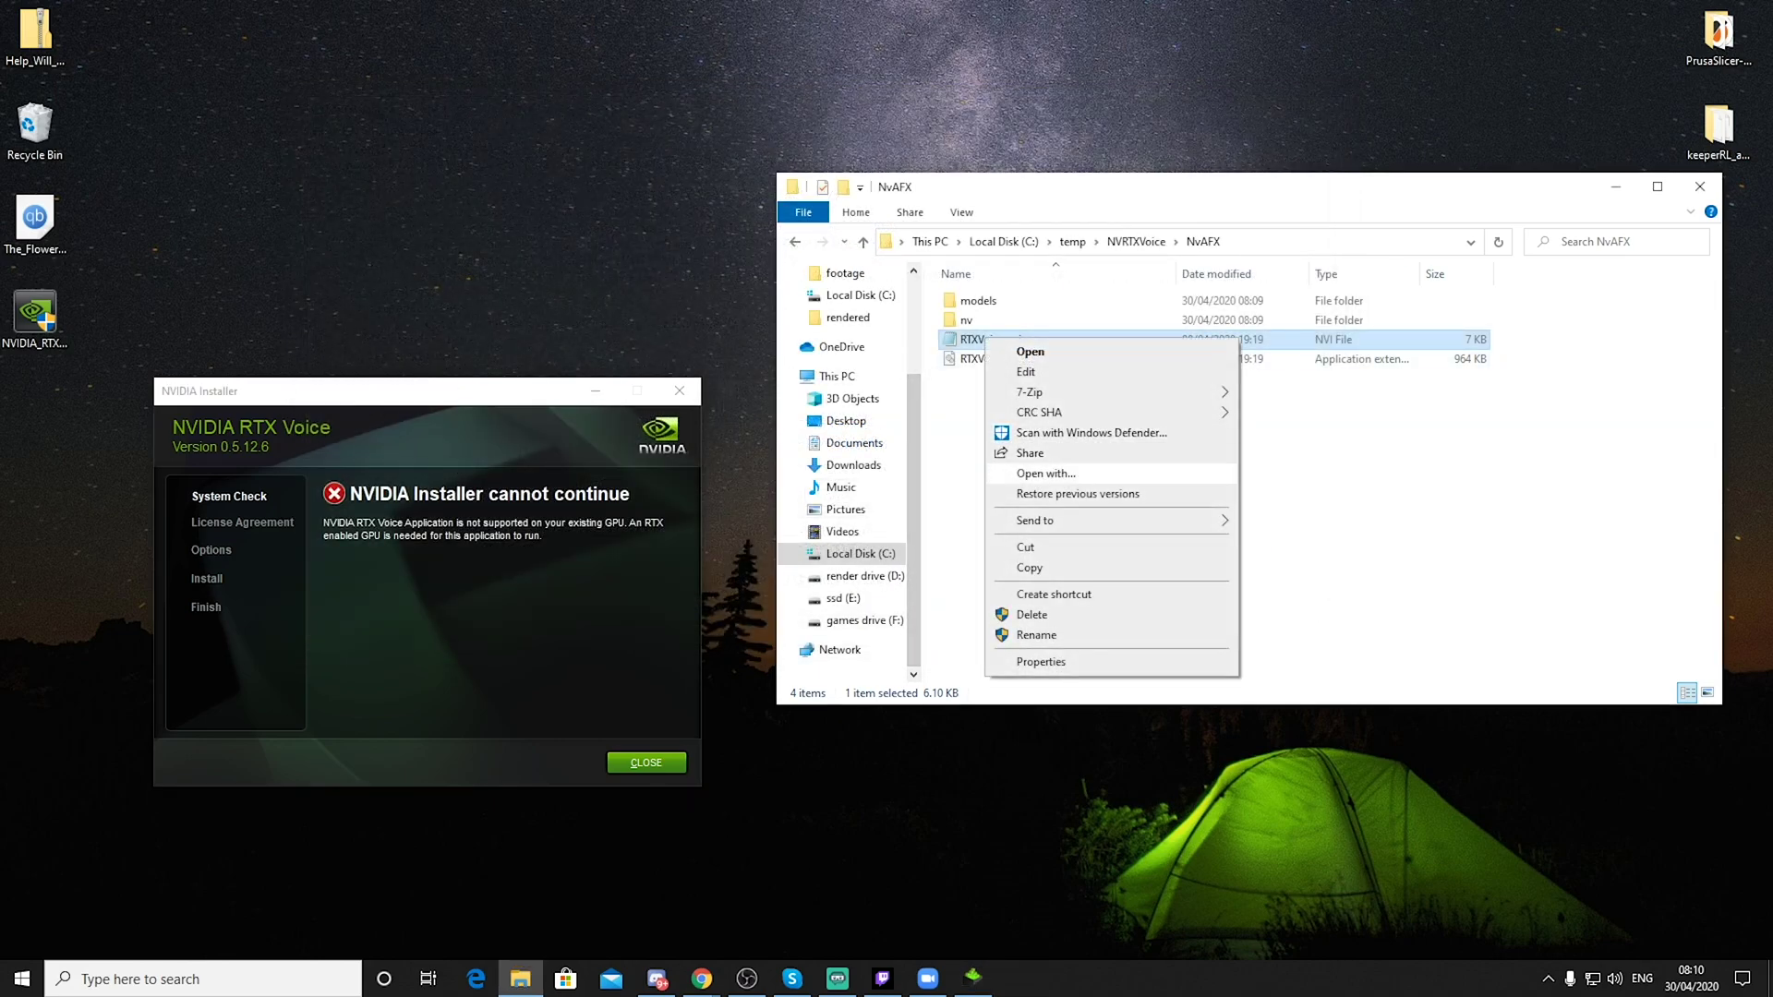
{"action": "left_click", "coordinate": [1046, 473]}
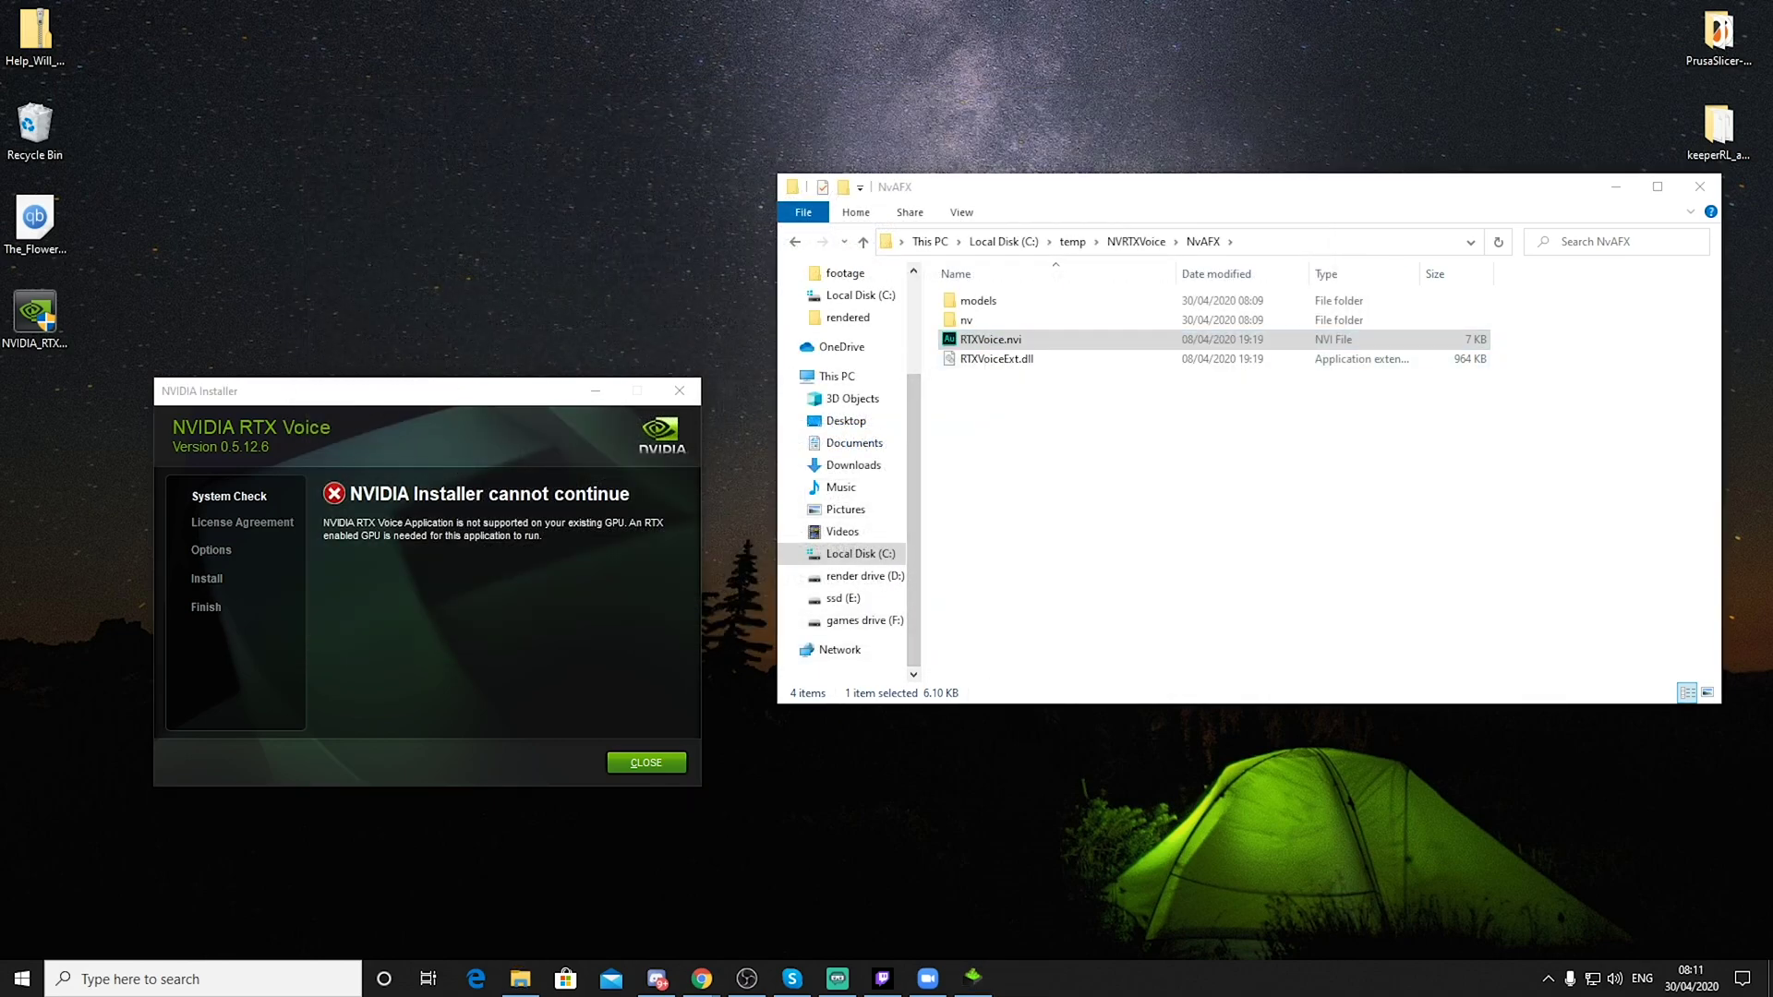
{"action": "key", "text": "super"}
{"action": "type", "text": "notepad"}
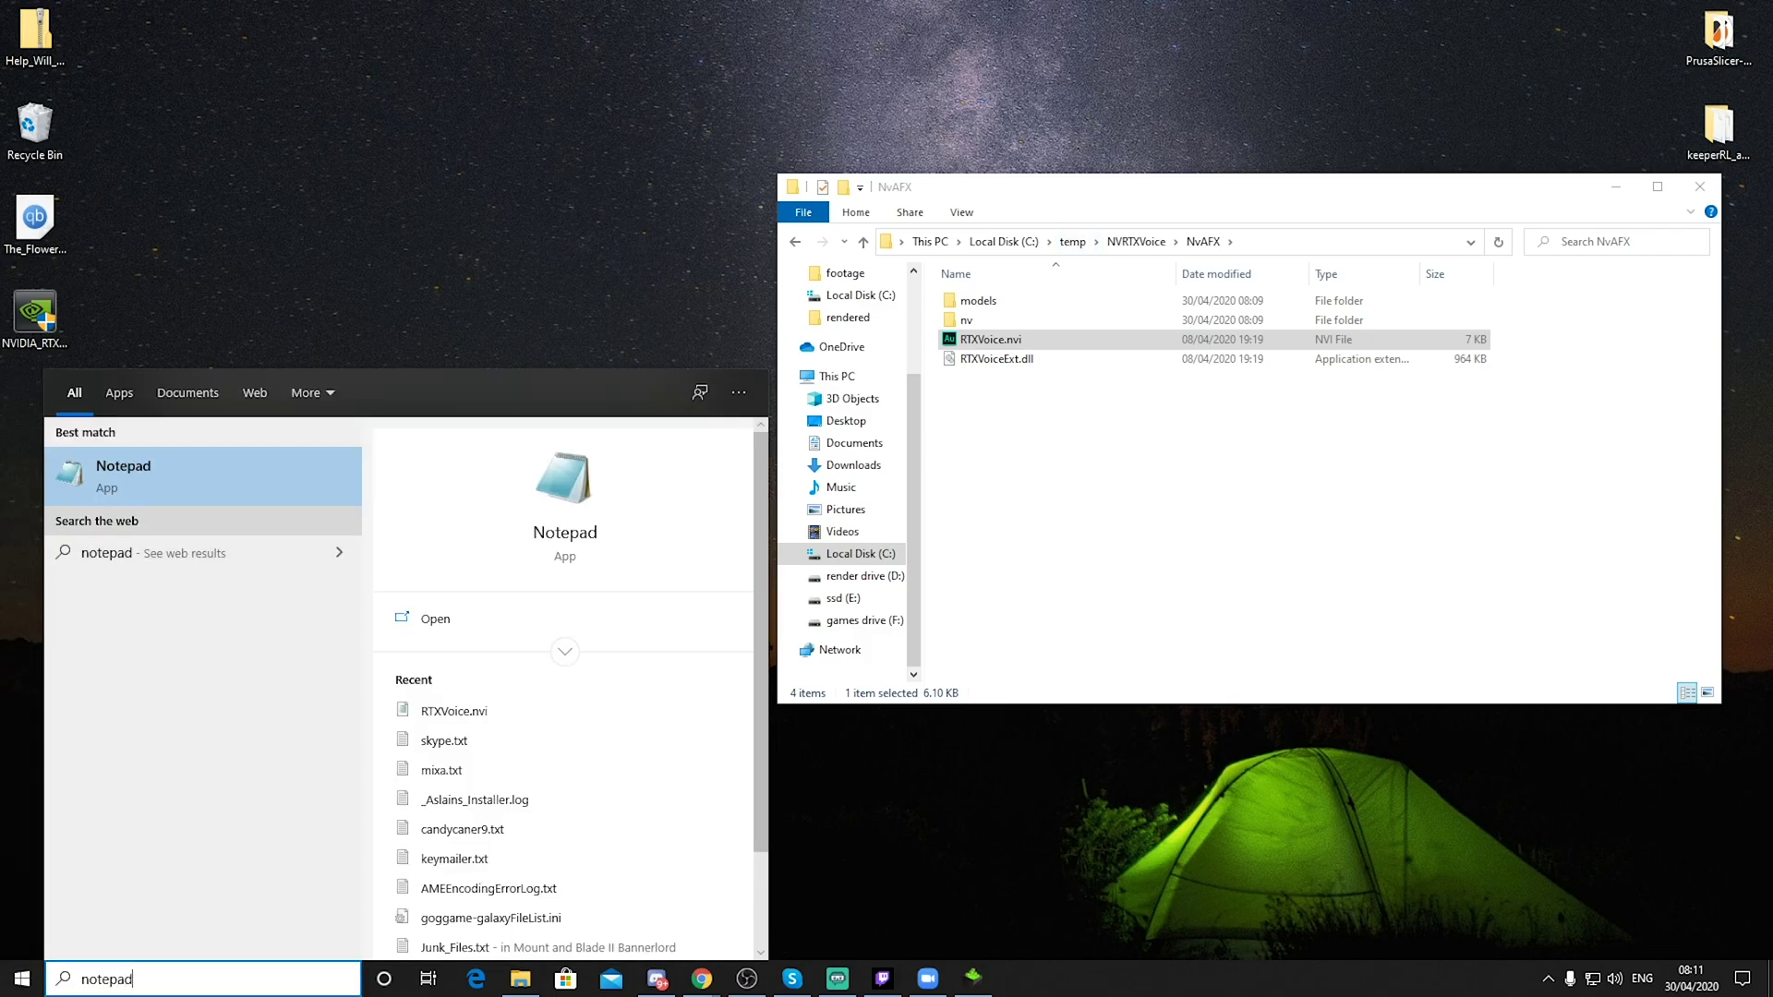
{"action": "right_click", "coordinate": [179, 476]}
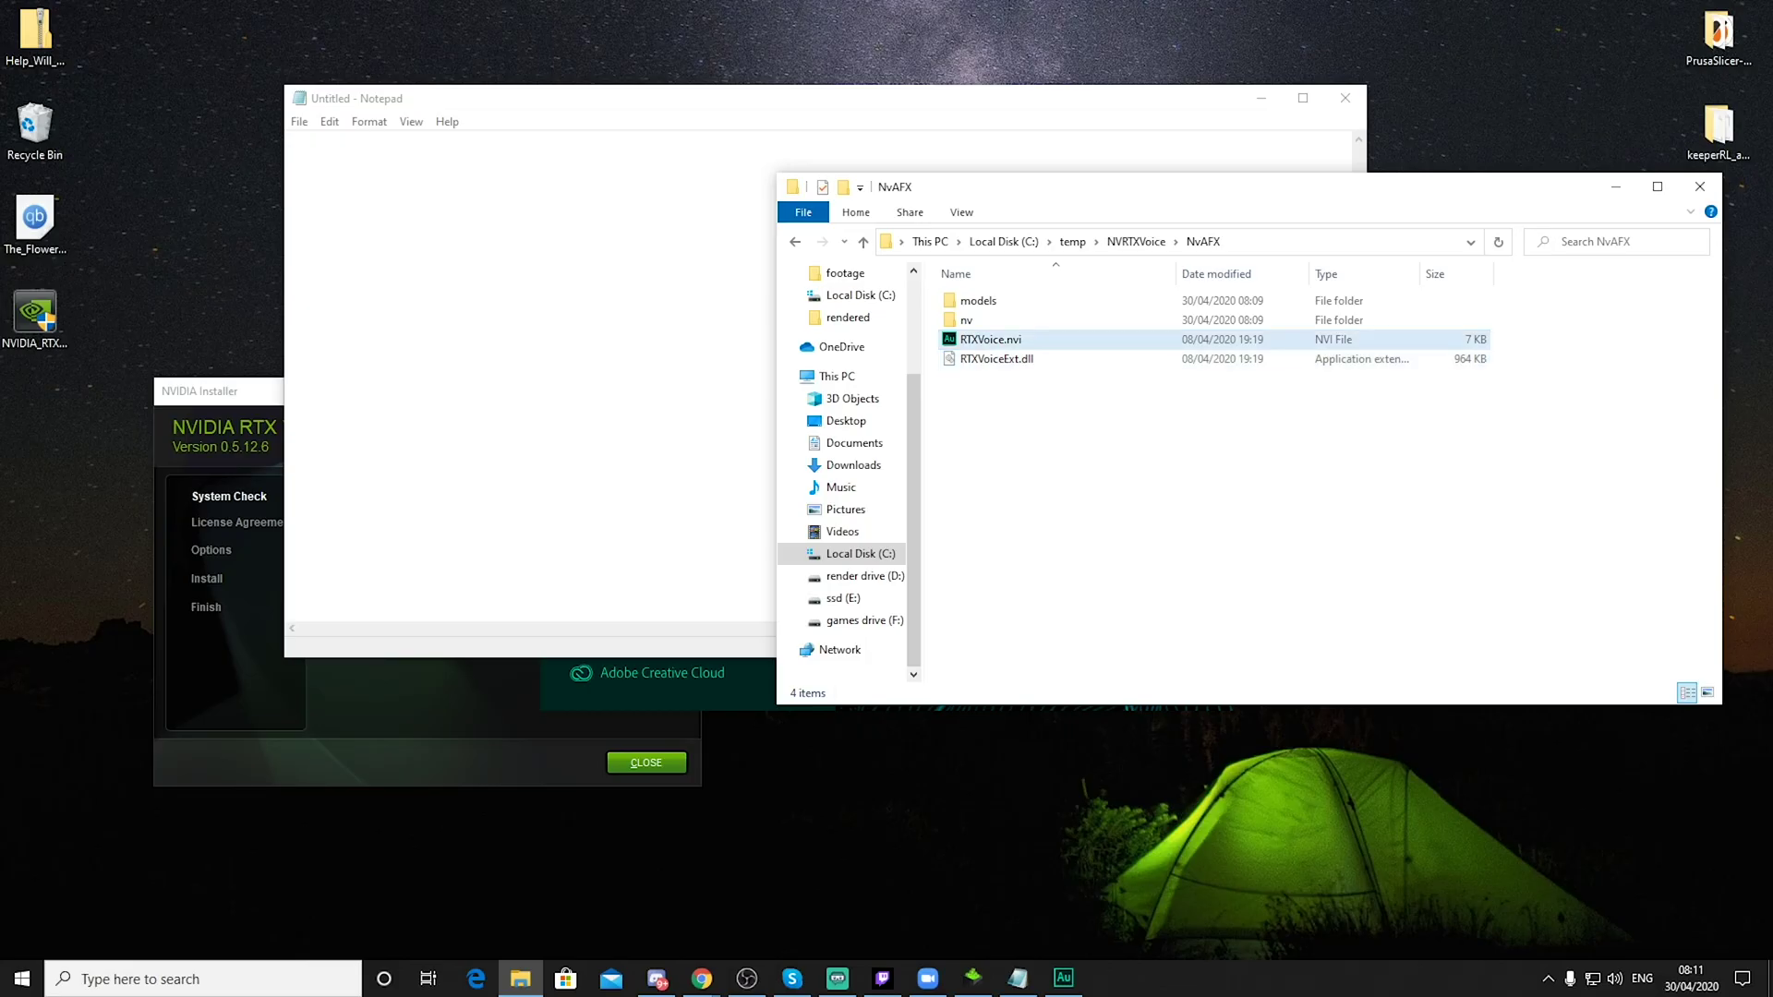
{"action": "left_click", "coordinate": [993, 339]}
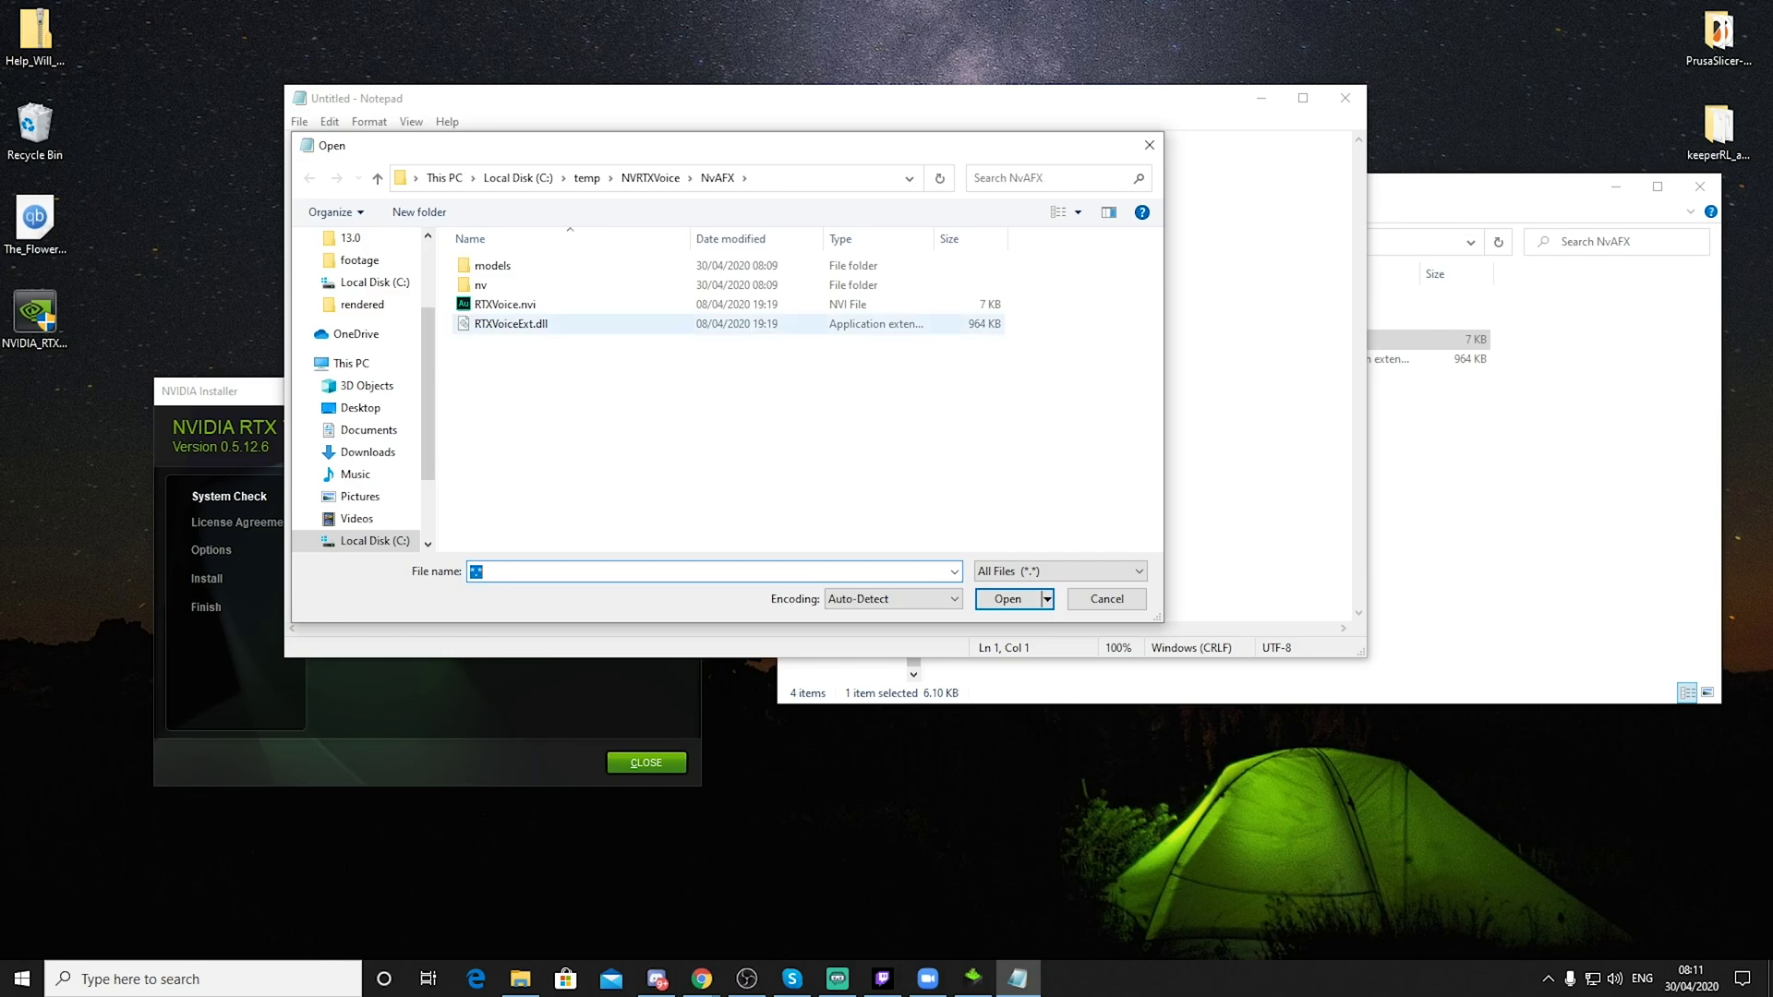
{"action": "left_click", "coordinate": [505, 304]}
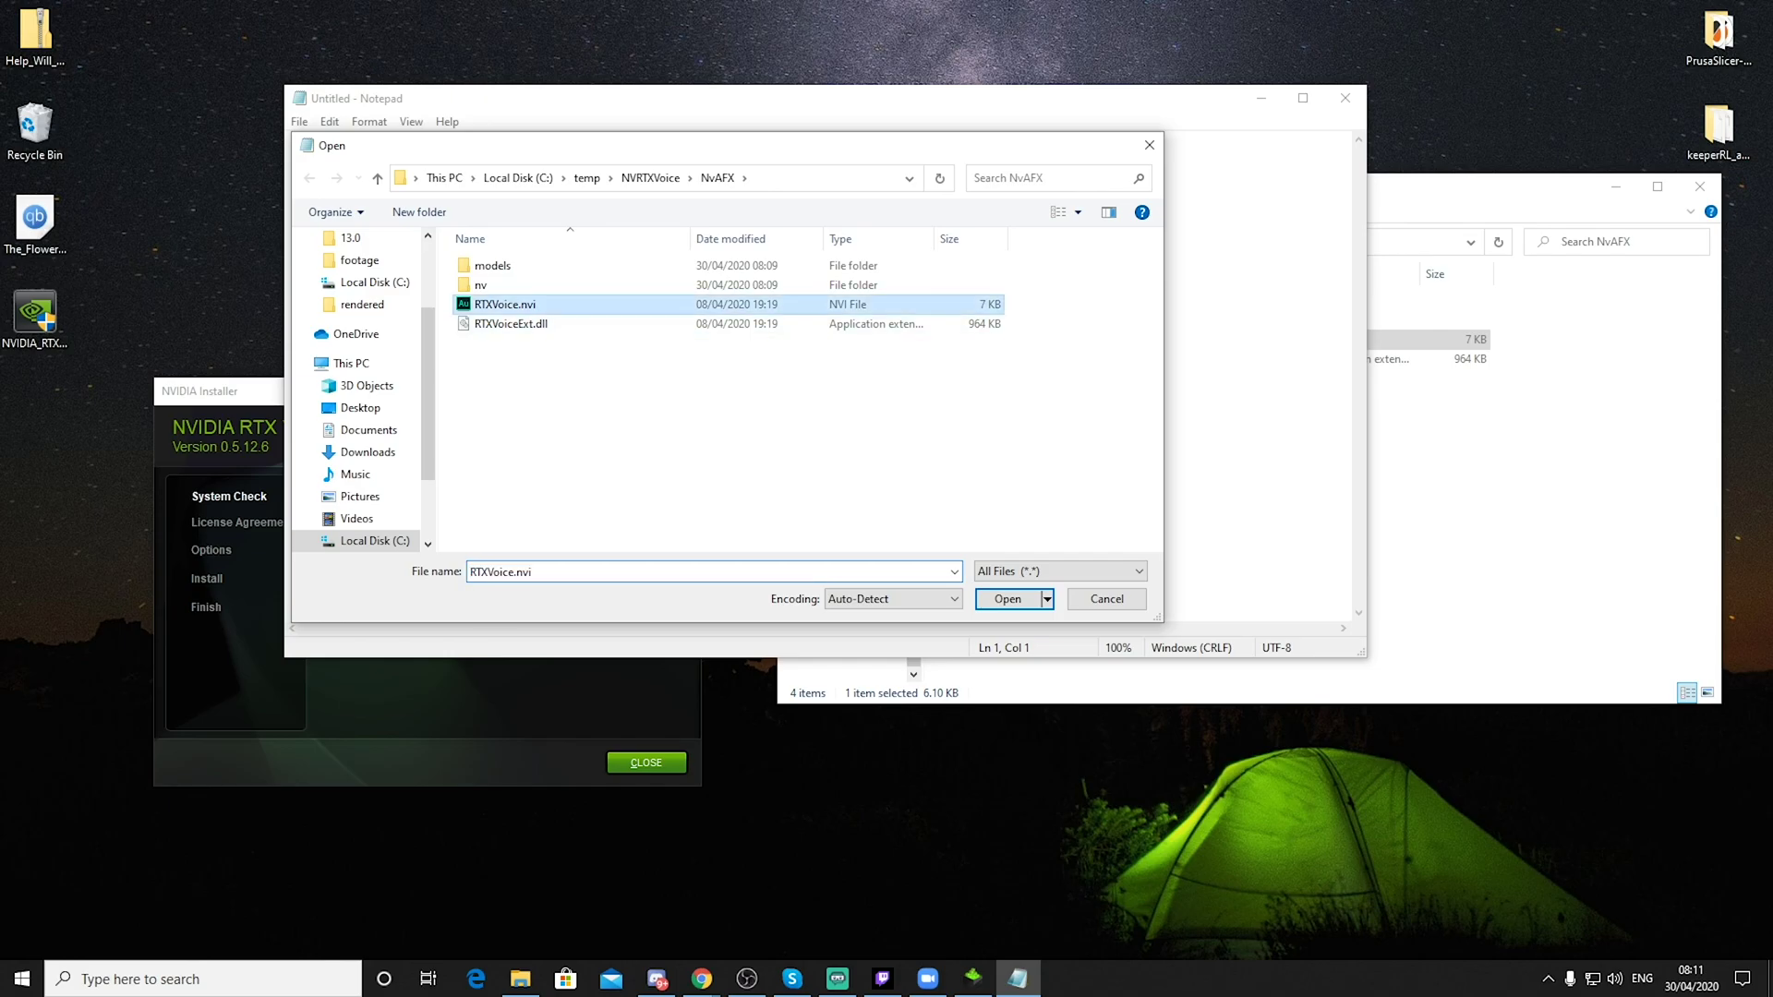
{"action": "left_click", "coordinate": [1007, 599]}
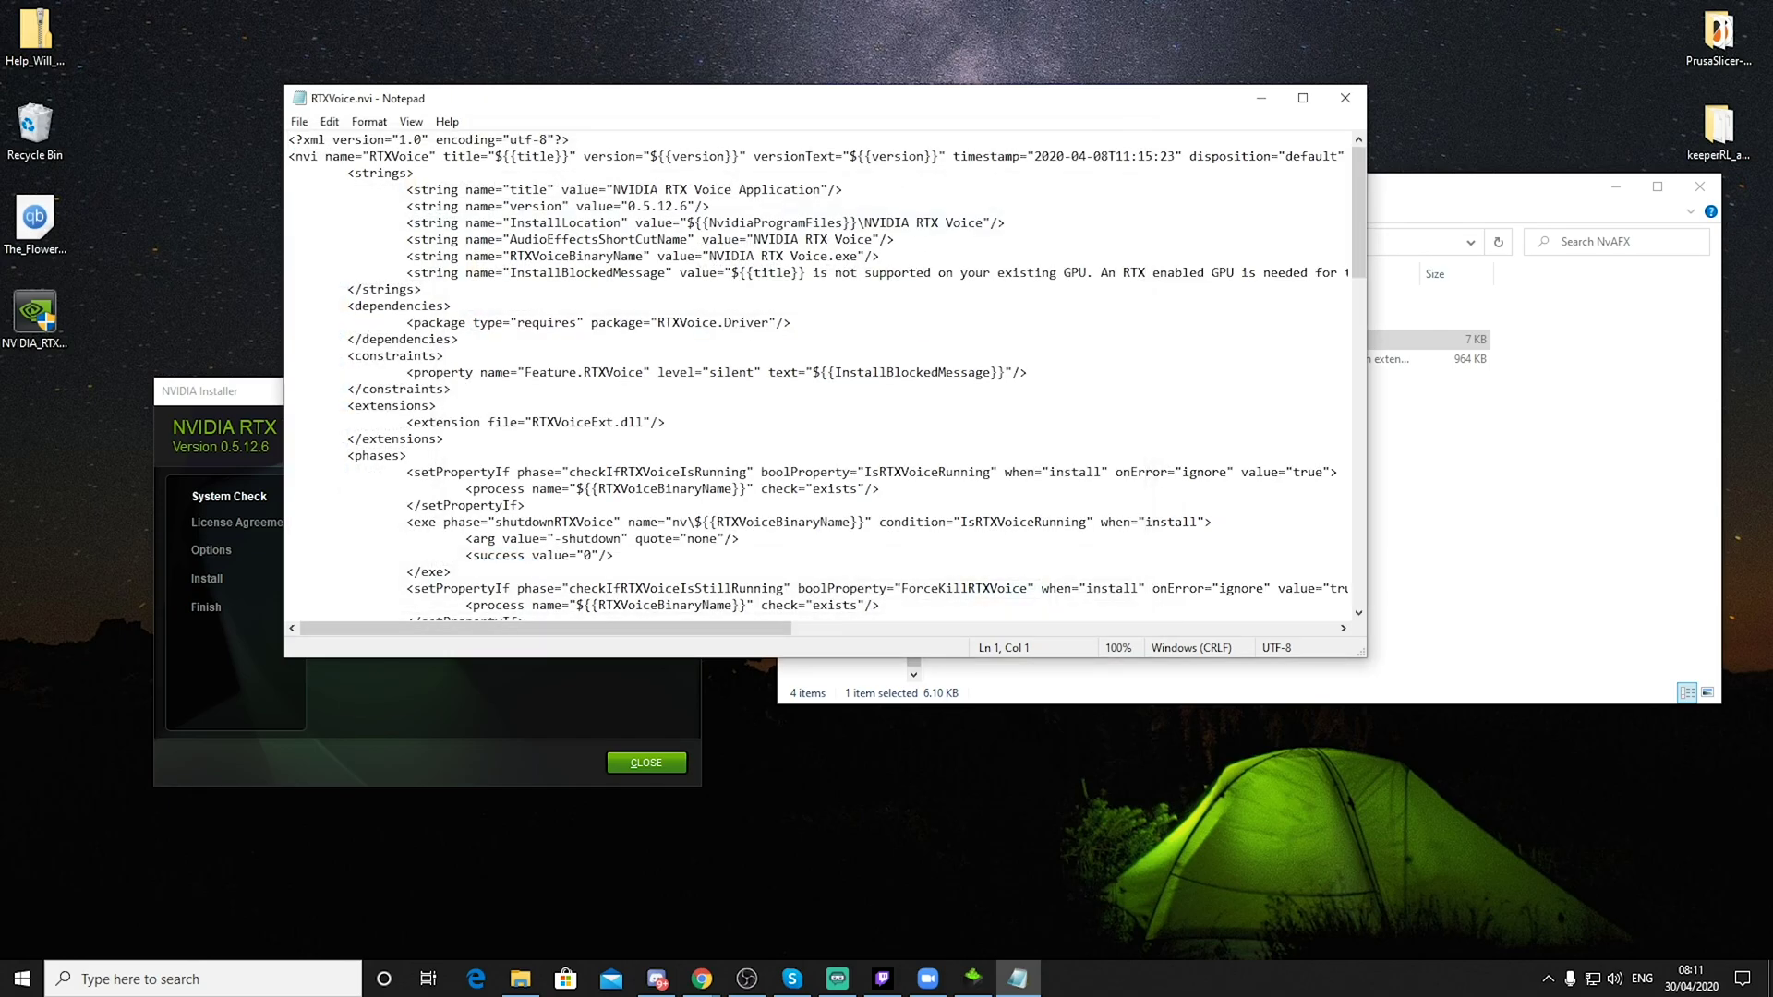
Step: Delete the <constraints> block, fix the <extensions> indent, save the file and close Notepad
{"action": "left_click_drag", "start_coordinate": [452, 389], "coordinate": [347, 357]}
{"action": "key", "text": "Delete"}
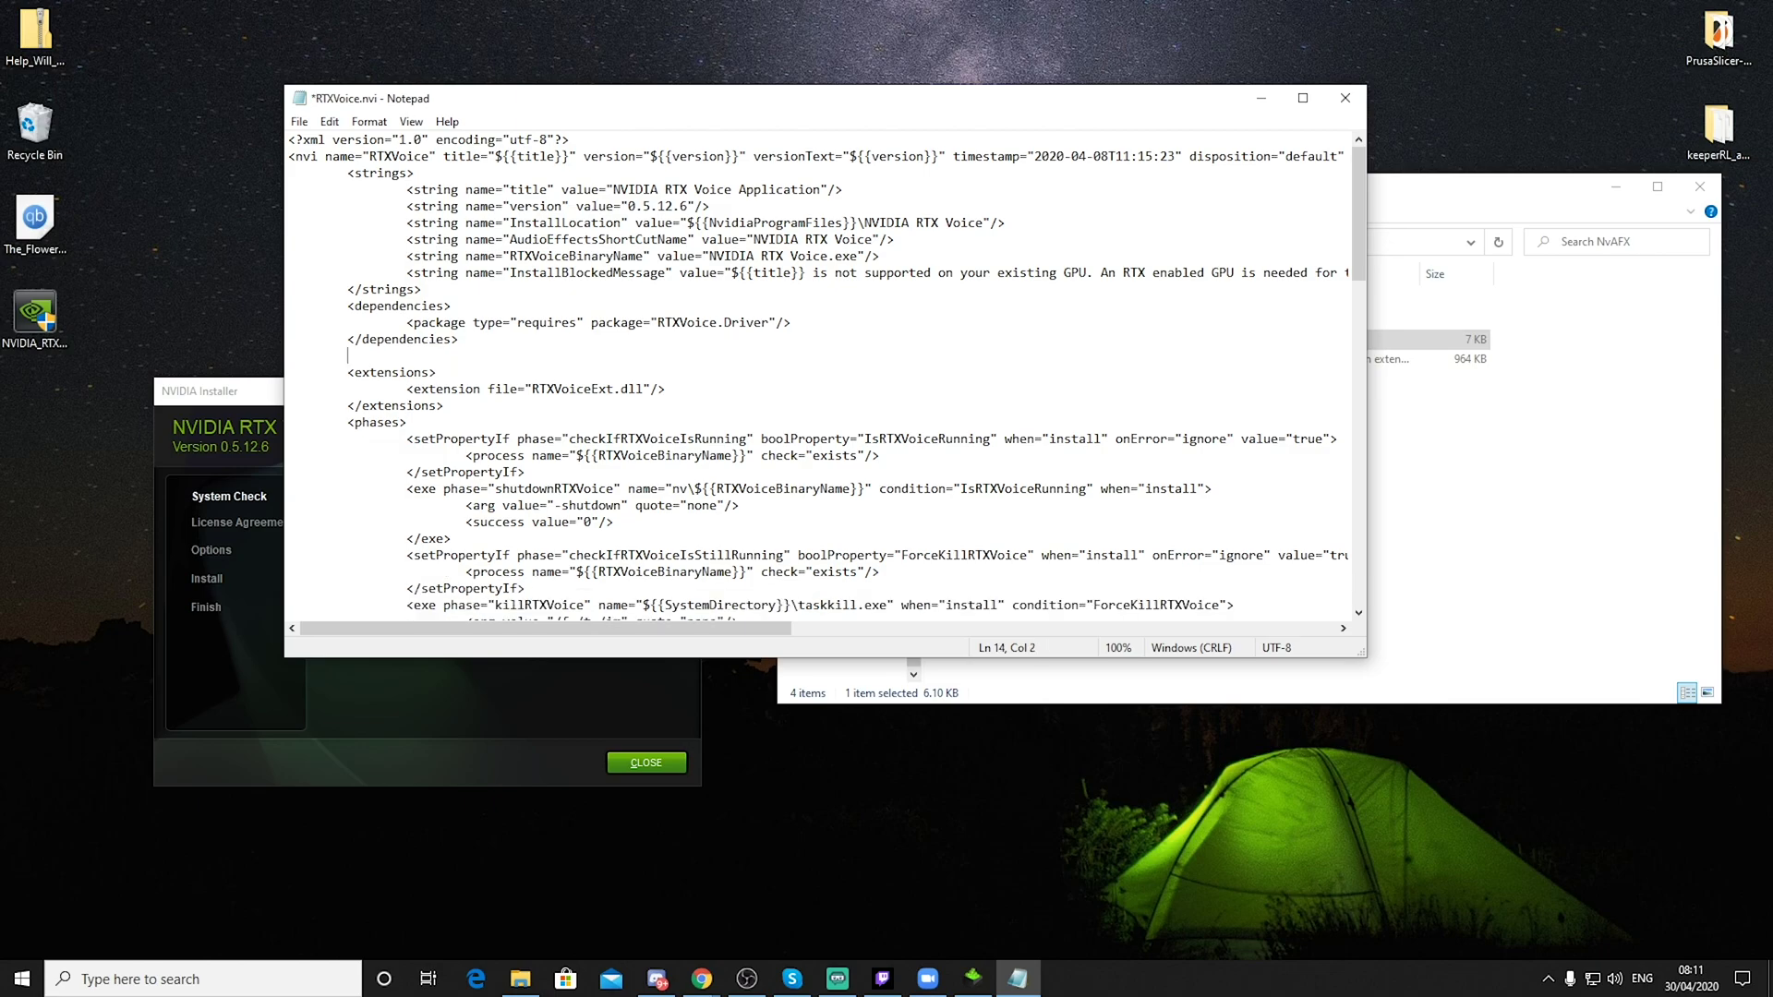
{"action": "key", "text": "Delete"}
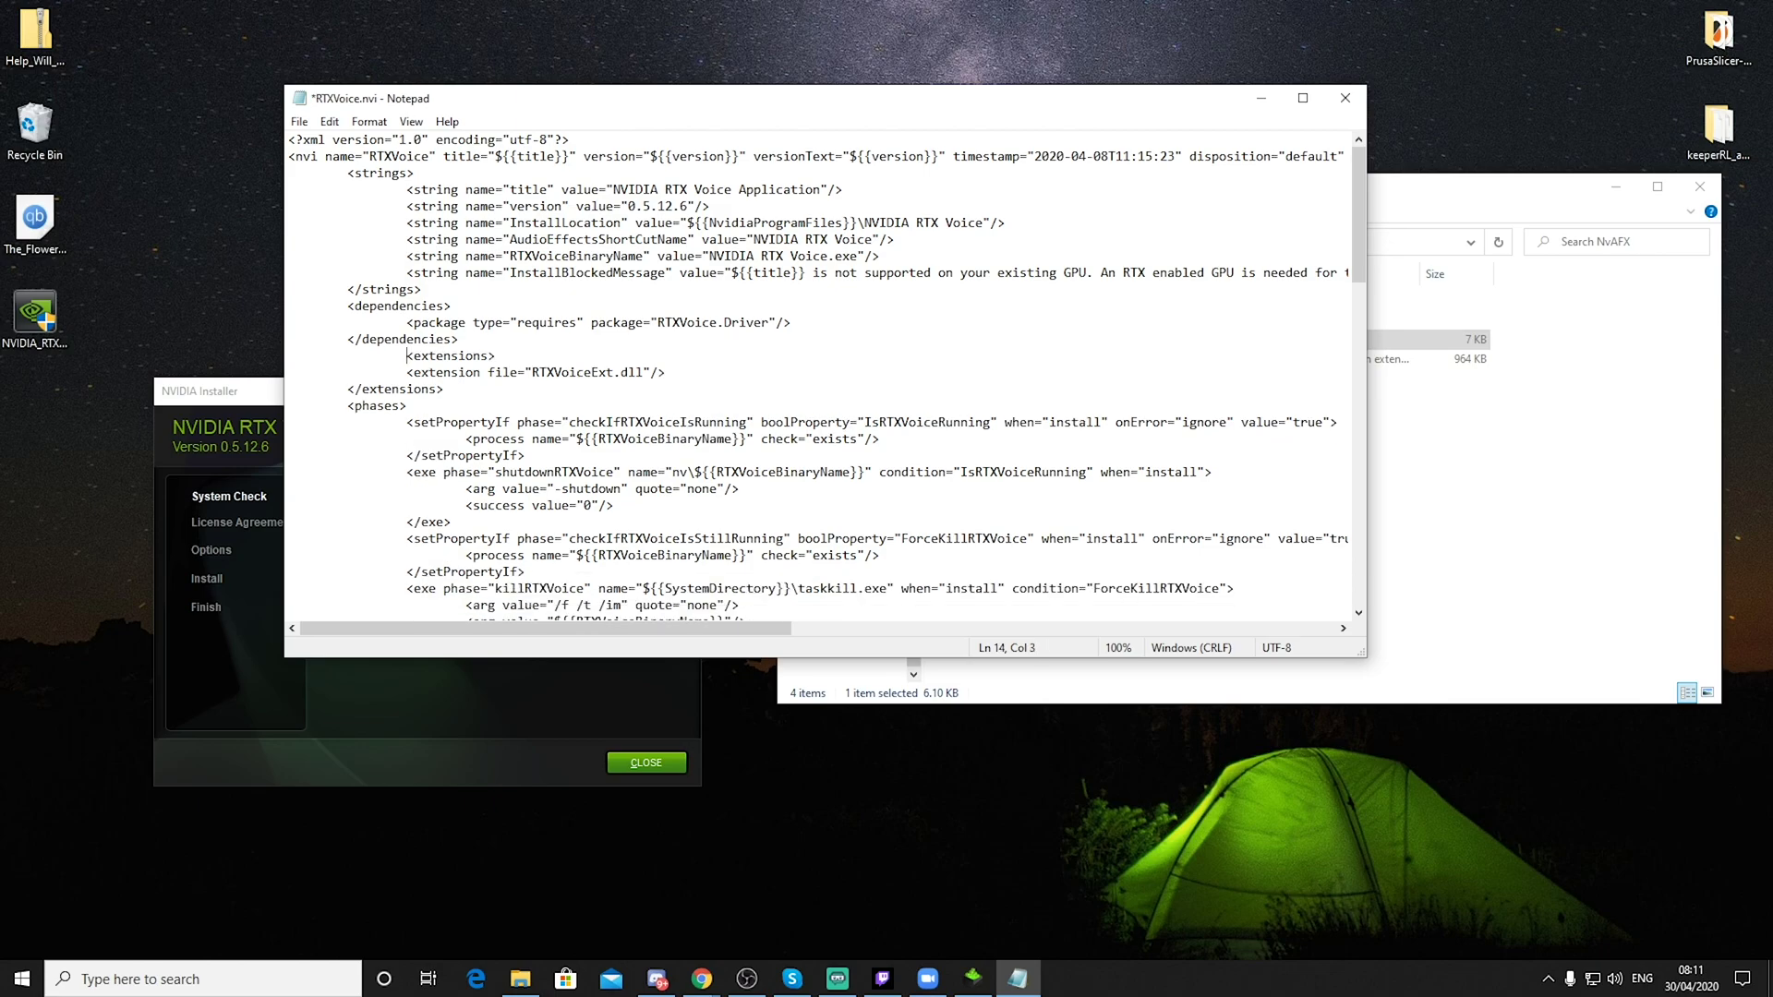
{"action": "key", "text": "BackSpace"}
{"action": "key", "text": "alt+f"}
{"action": "key", "text": "s"}
{"action": "left_click", "coordinate": [1346, 98]}
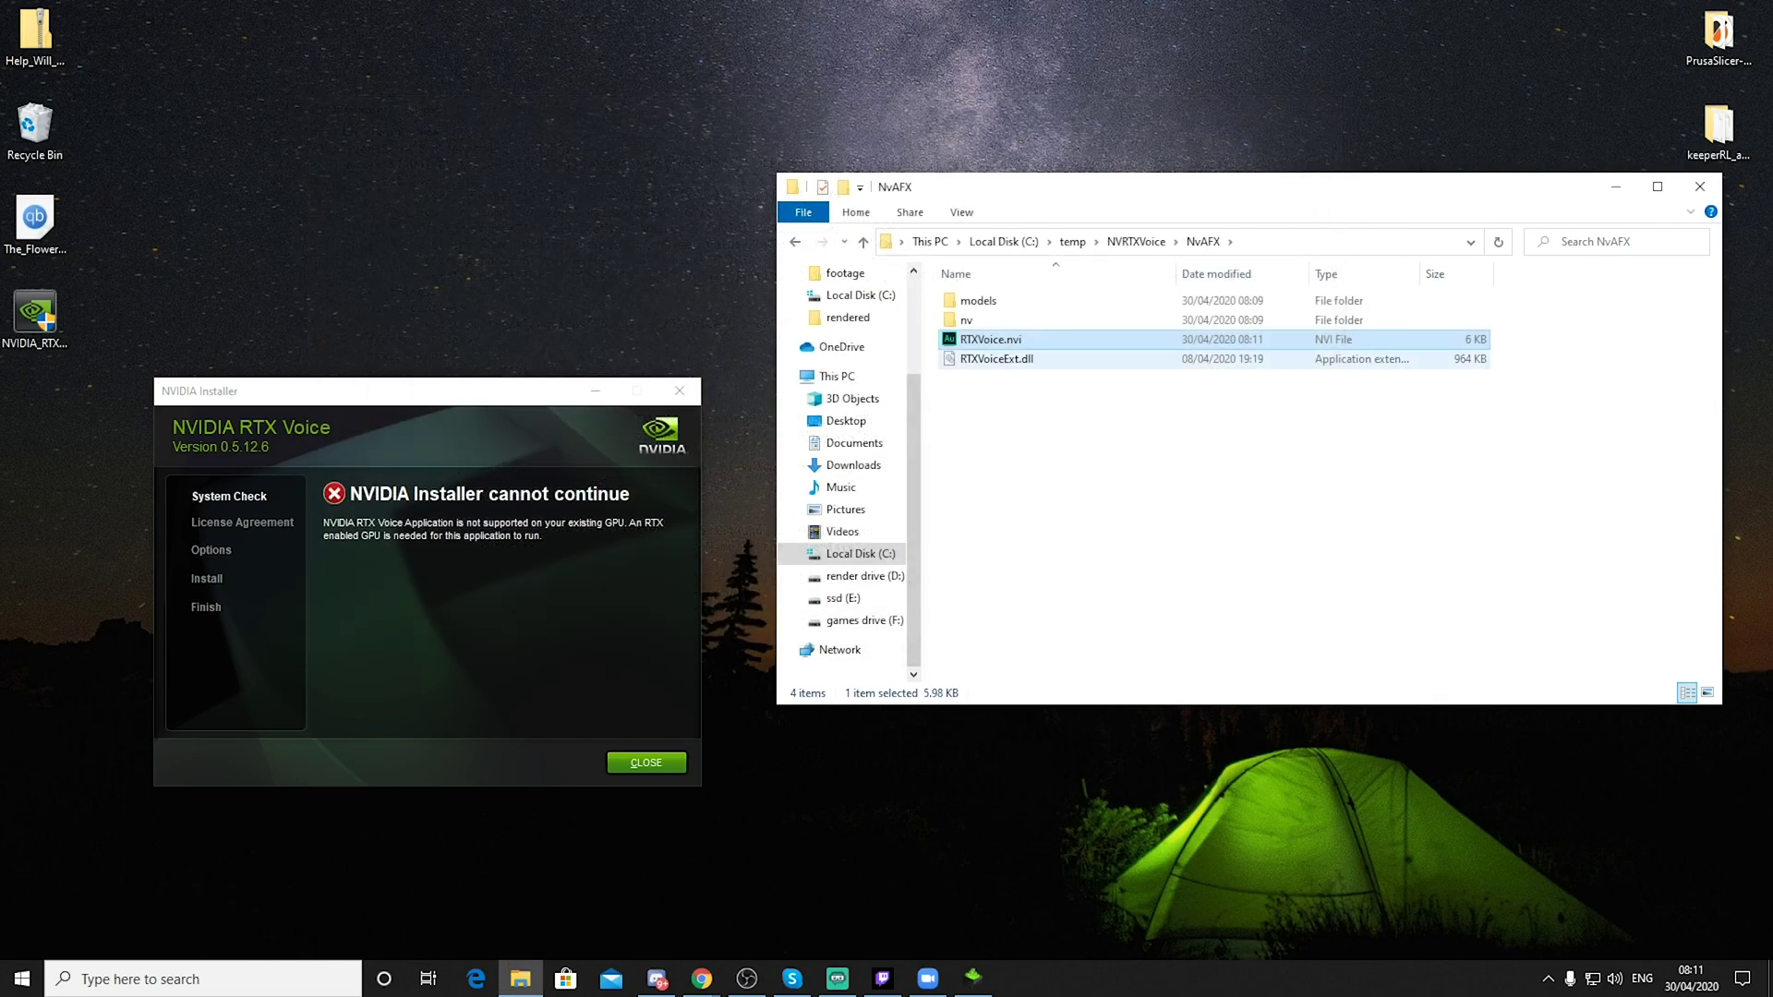
Step: Close the failed installer, rerun setup, agree, and install RTX Voice 0.5.12.6 with driver 1.0.0.2
{"action": "left_click", "coordinate": [1135, 241]}
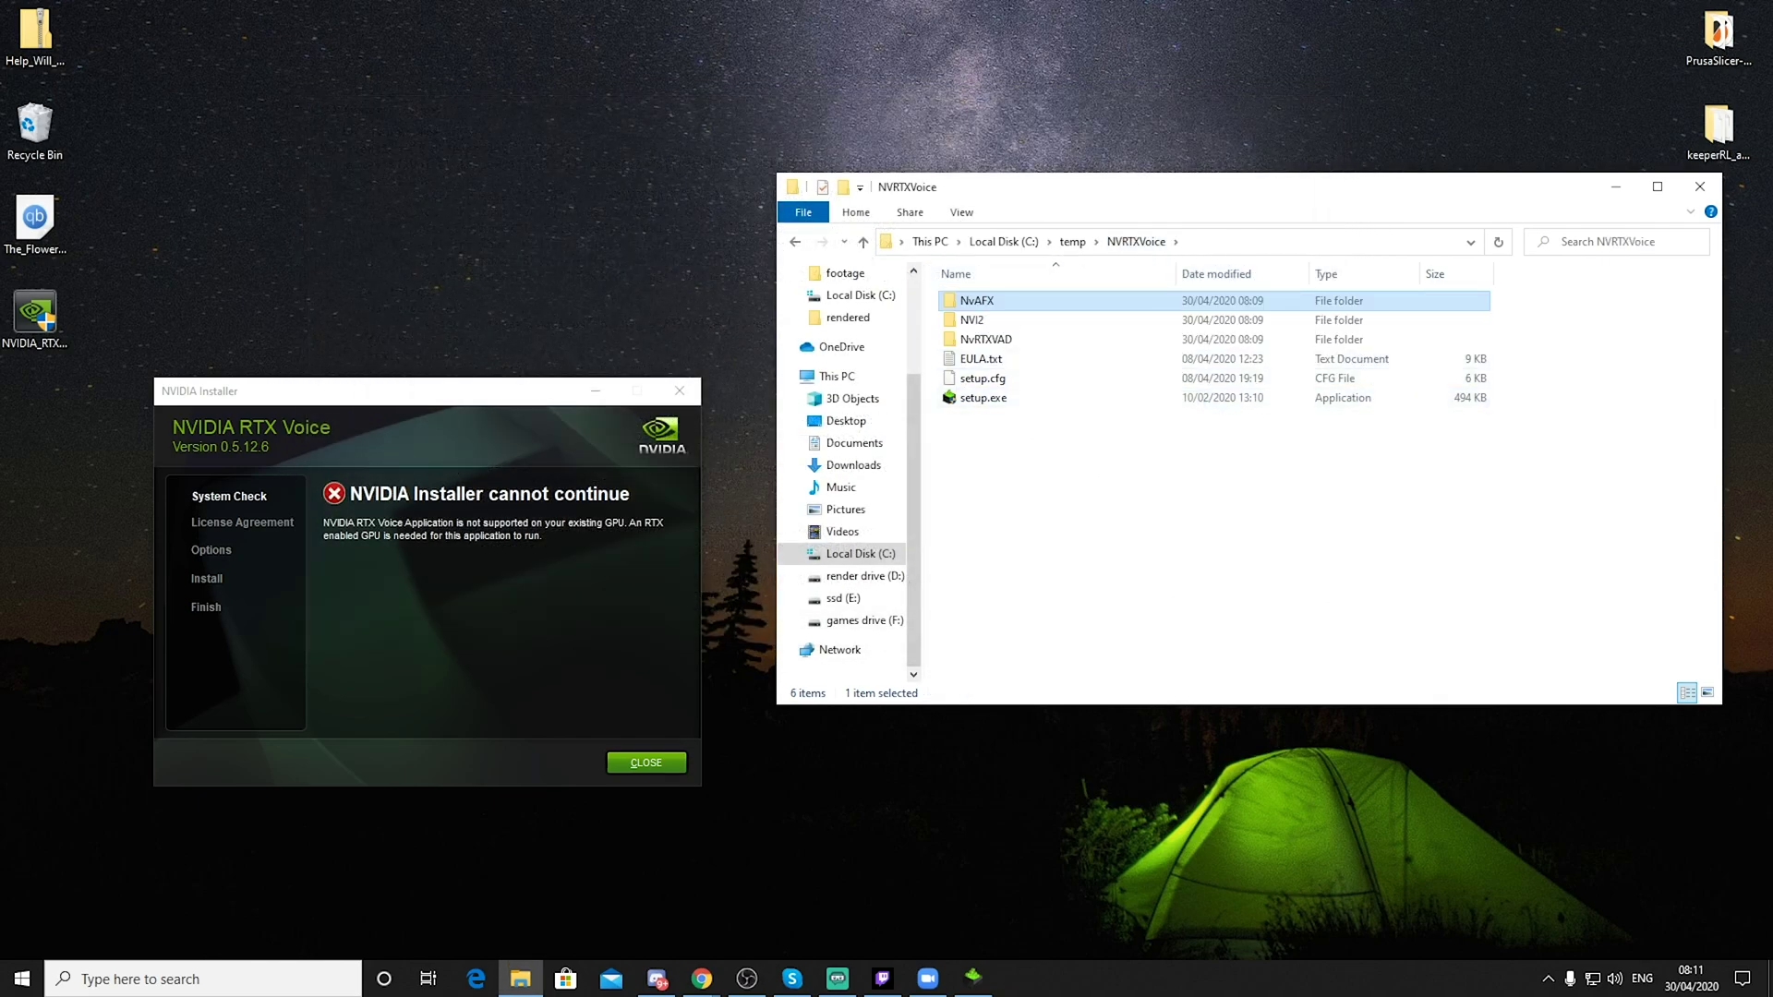
{"action": "left_click", "coordinate": [647, 763]}
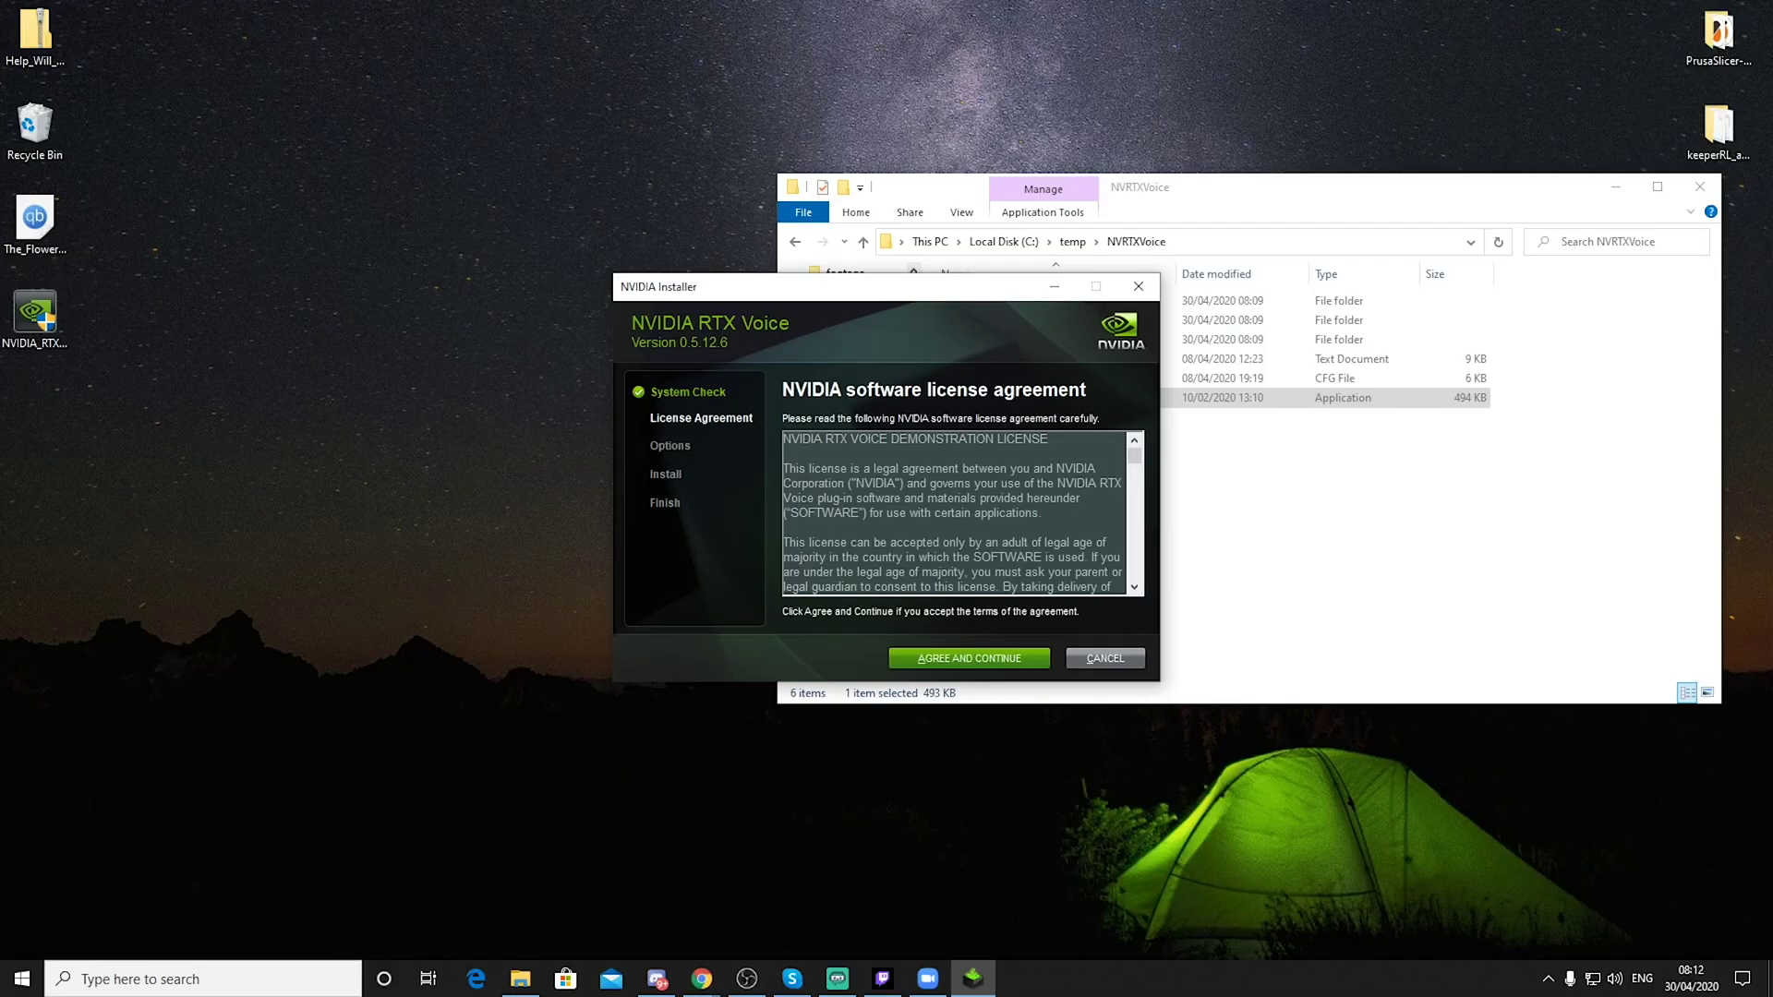
{"action": "left_click", "coordinate": [968, 658]}
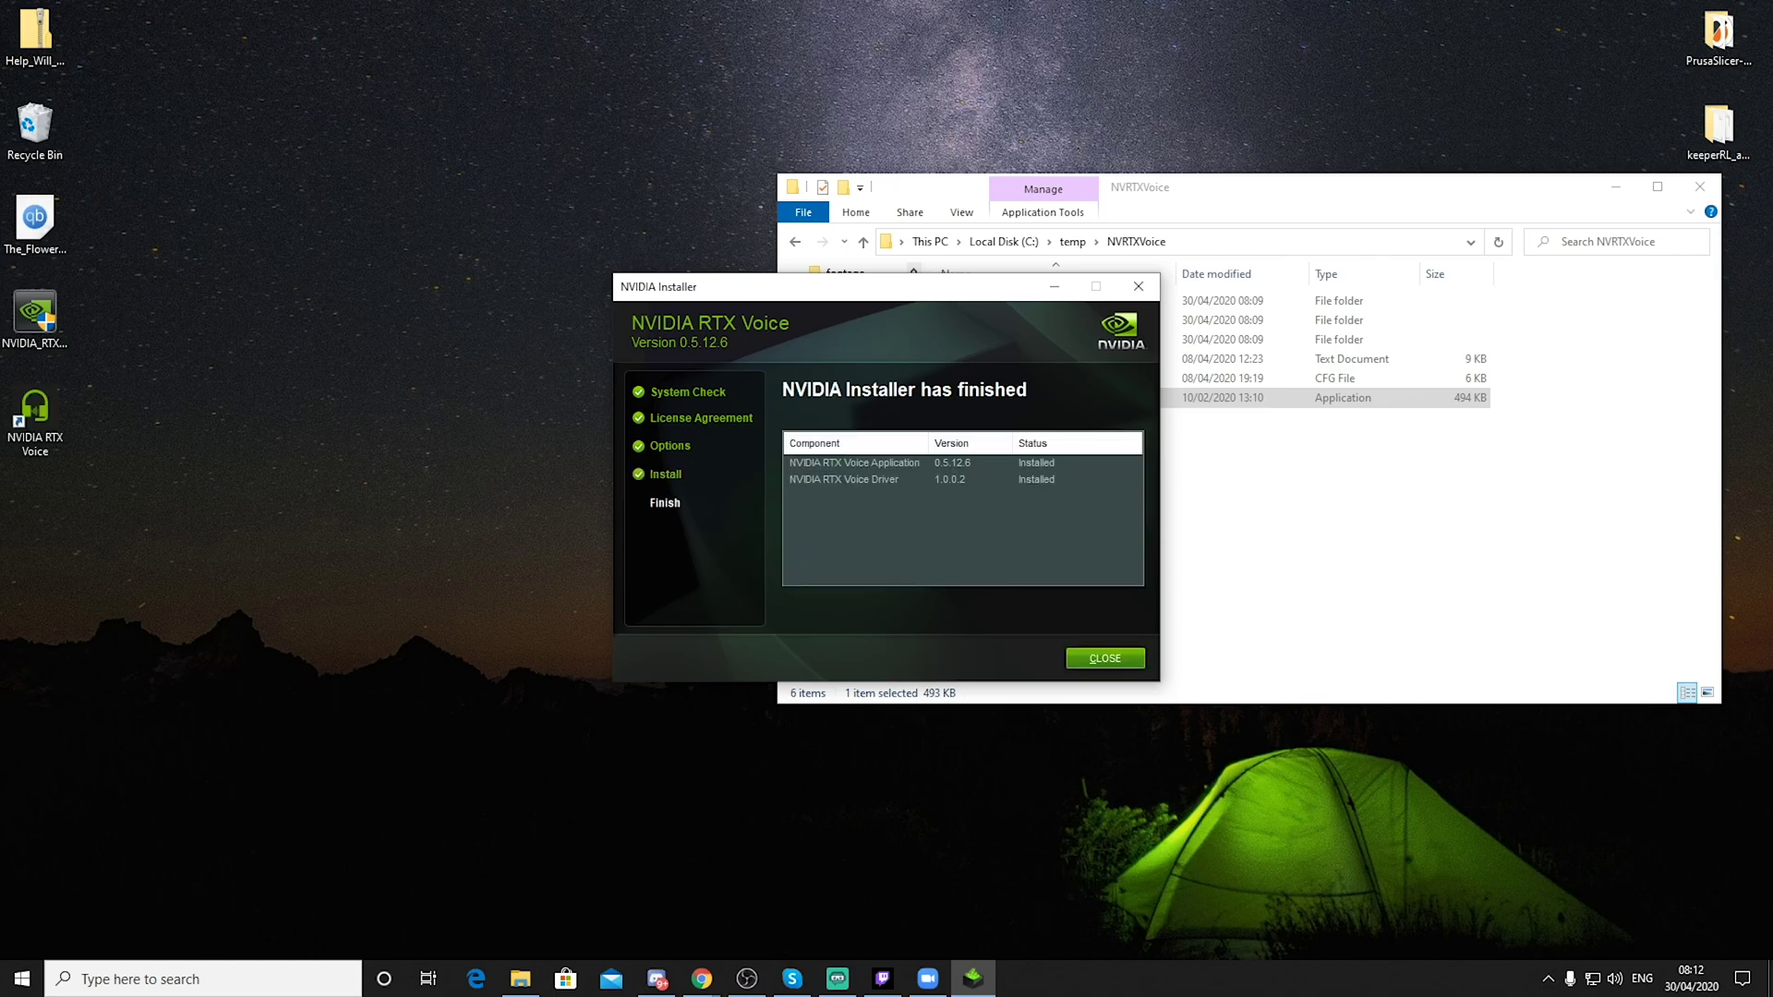
{"action": "key", "text": "Return"}
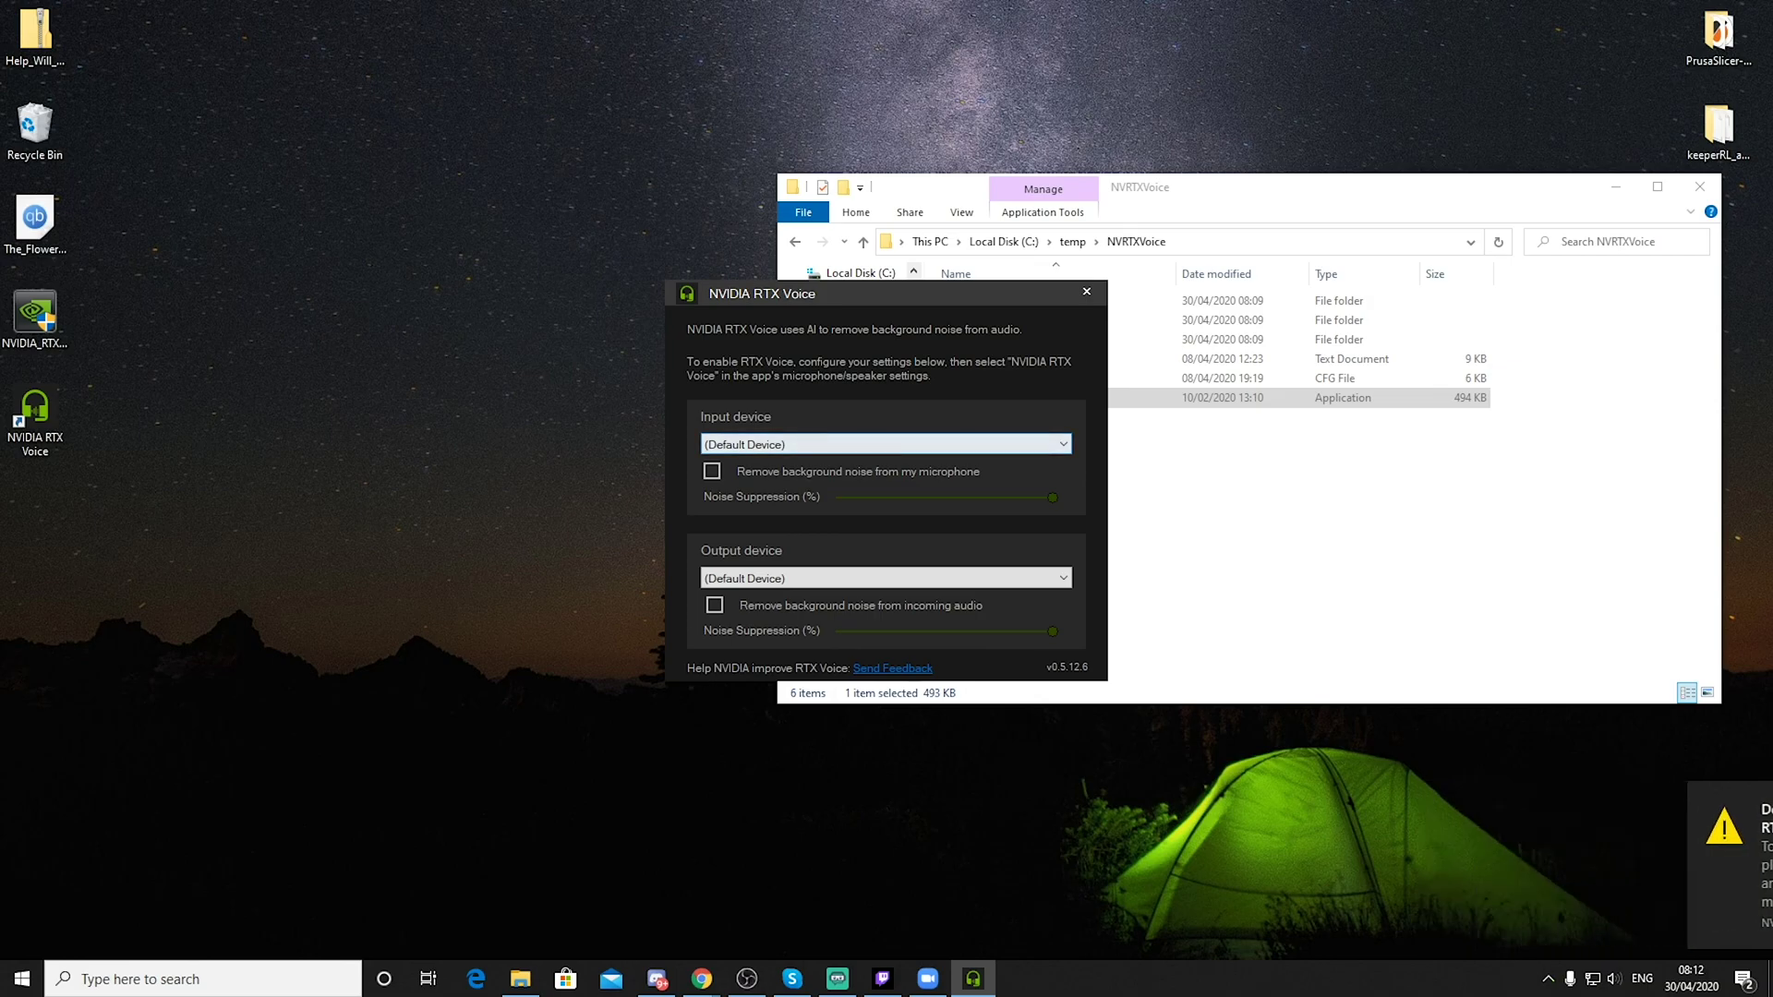
Step: Pick Microphone (High Definition Audio Device) from Input device and Speakers (High Definition Audio Device) from Output device
{"action": "left_click", "coordinate": [886, 444]}
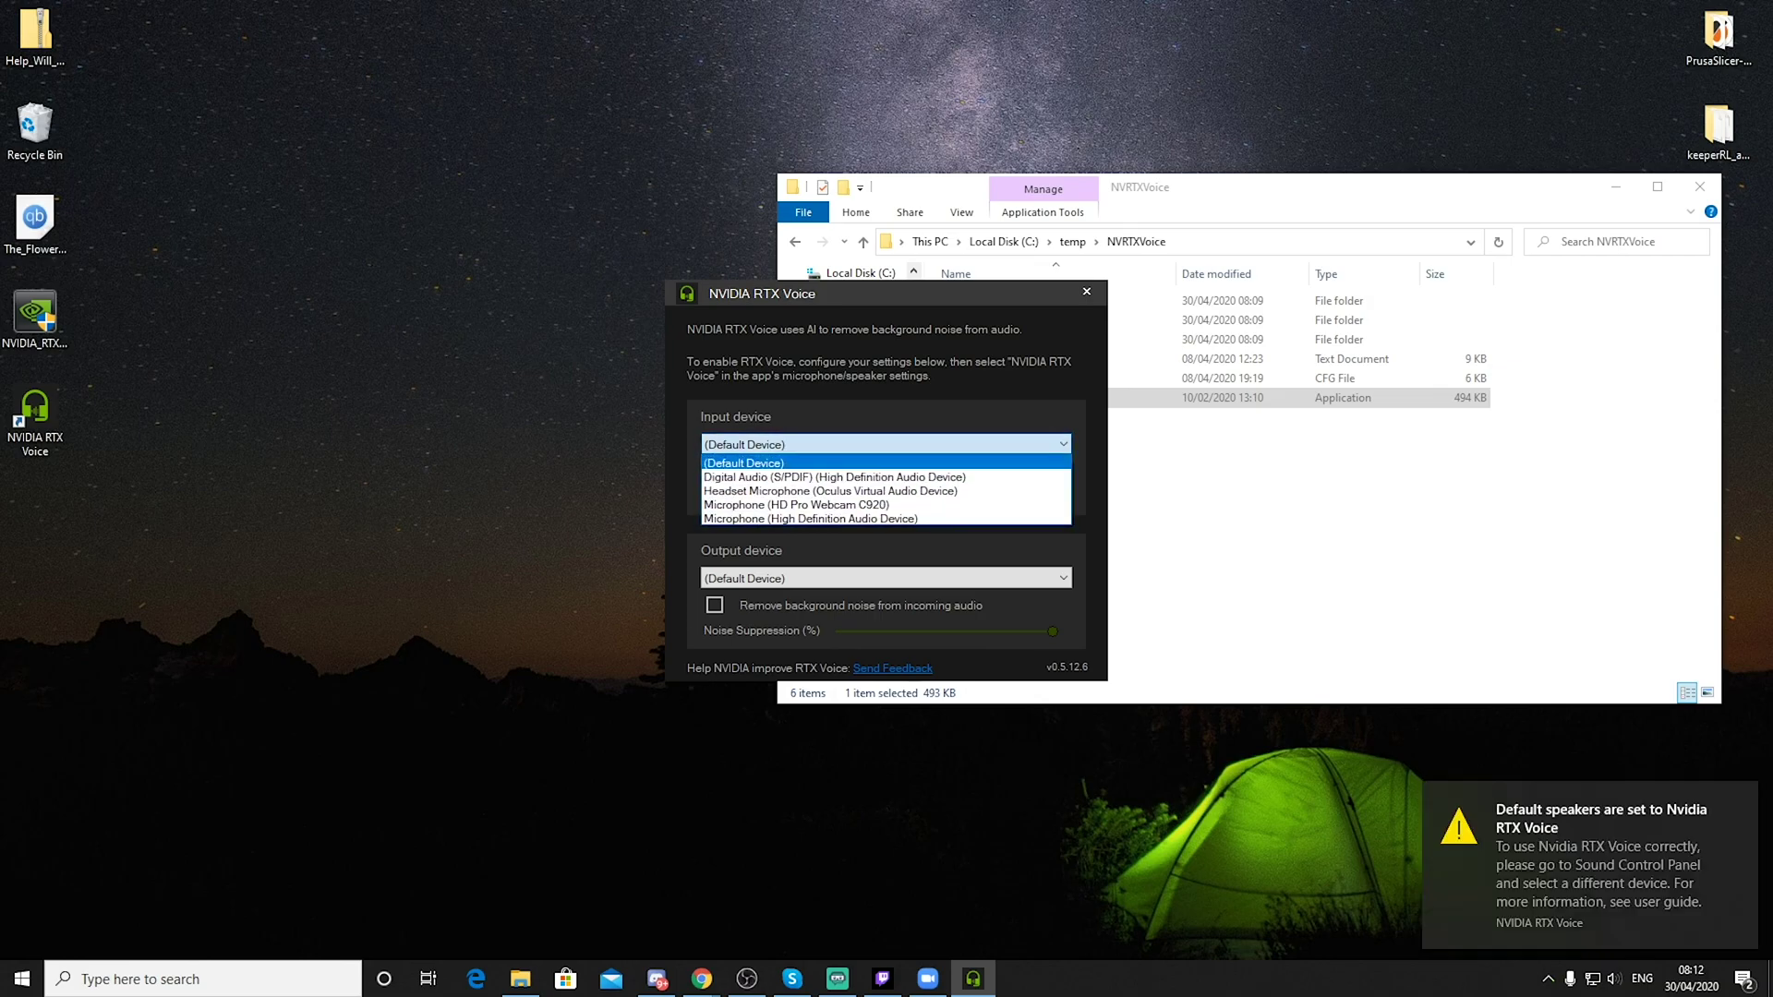
{"action": "key", "text": "Down"}
{"action": "key", "text": "Down"}
{"action": "key", "text": "Down"}
{"action": "key", "text": "Down"}
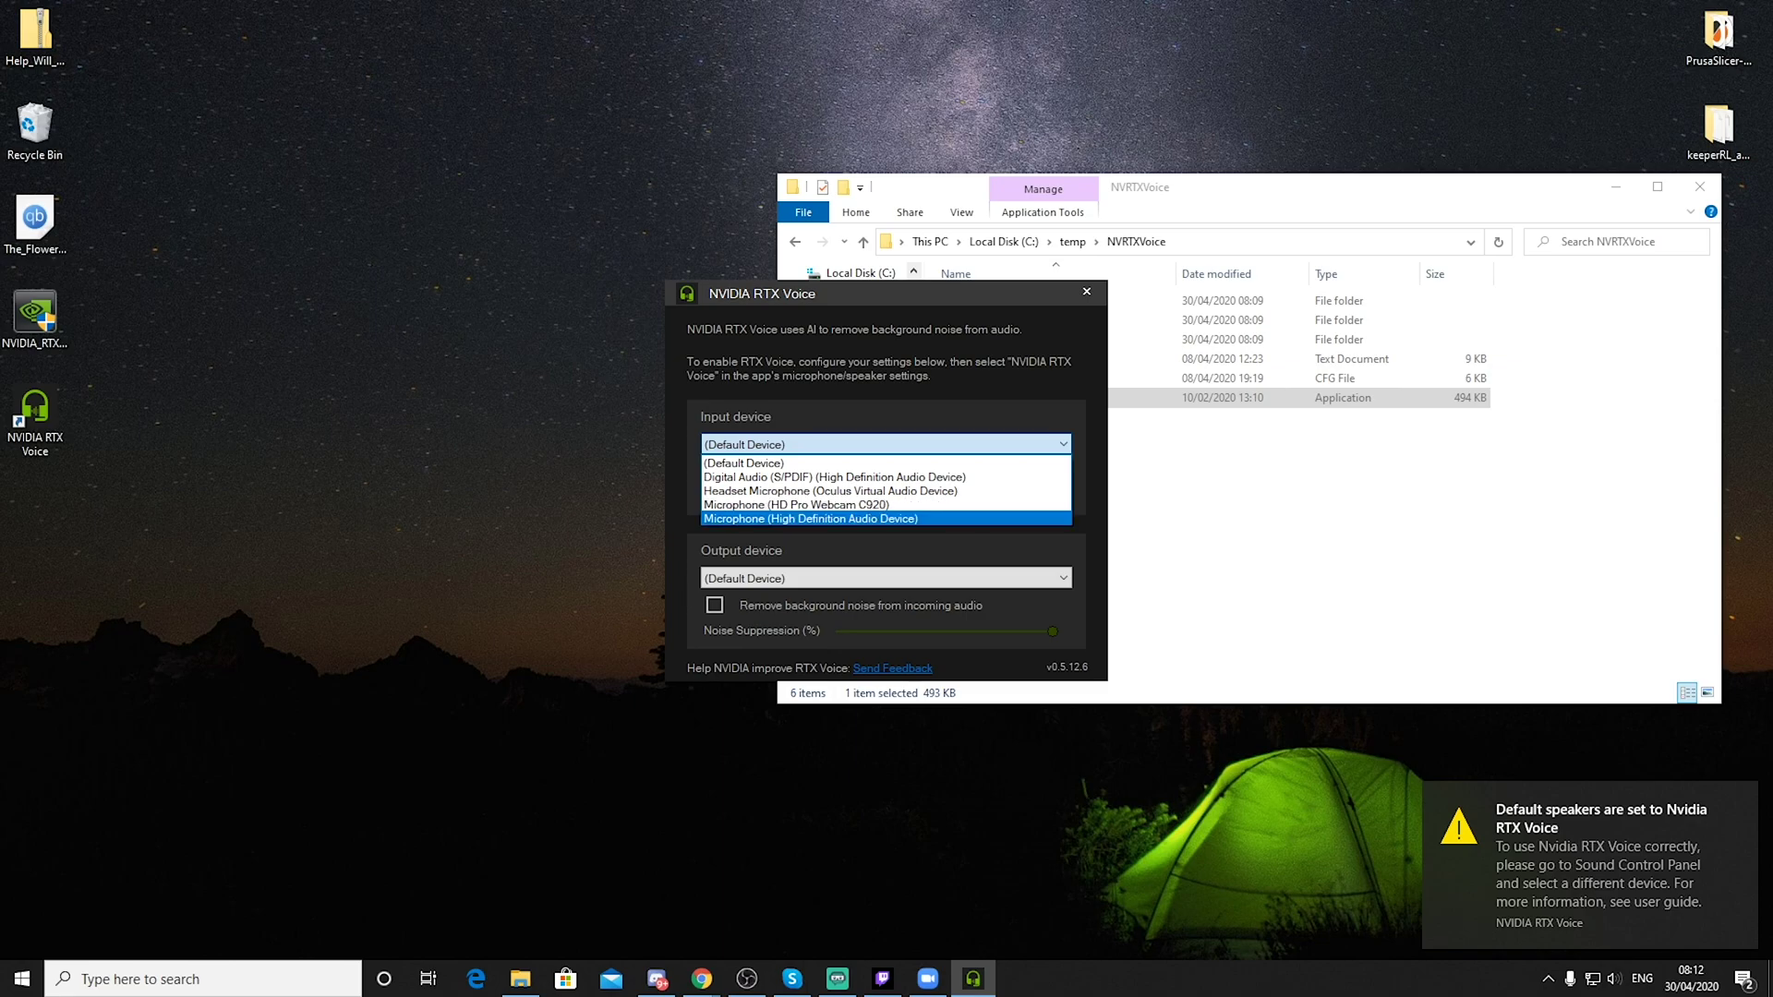
{"action": "key", "text": "Return"}
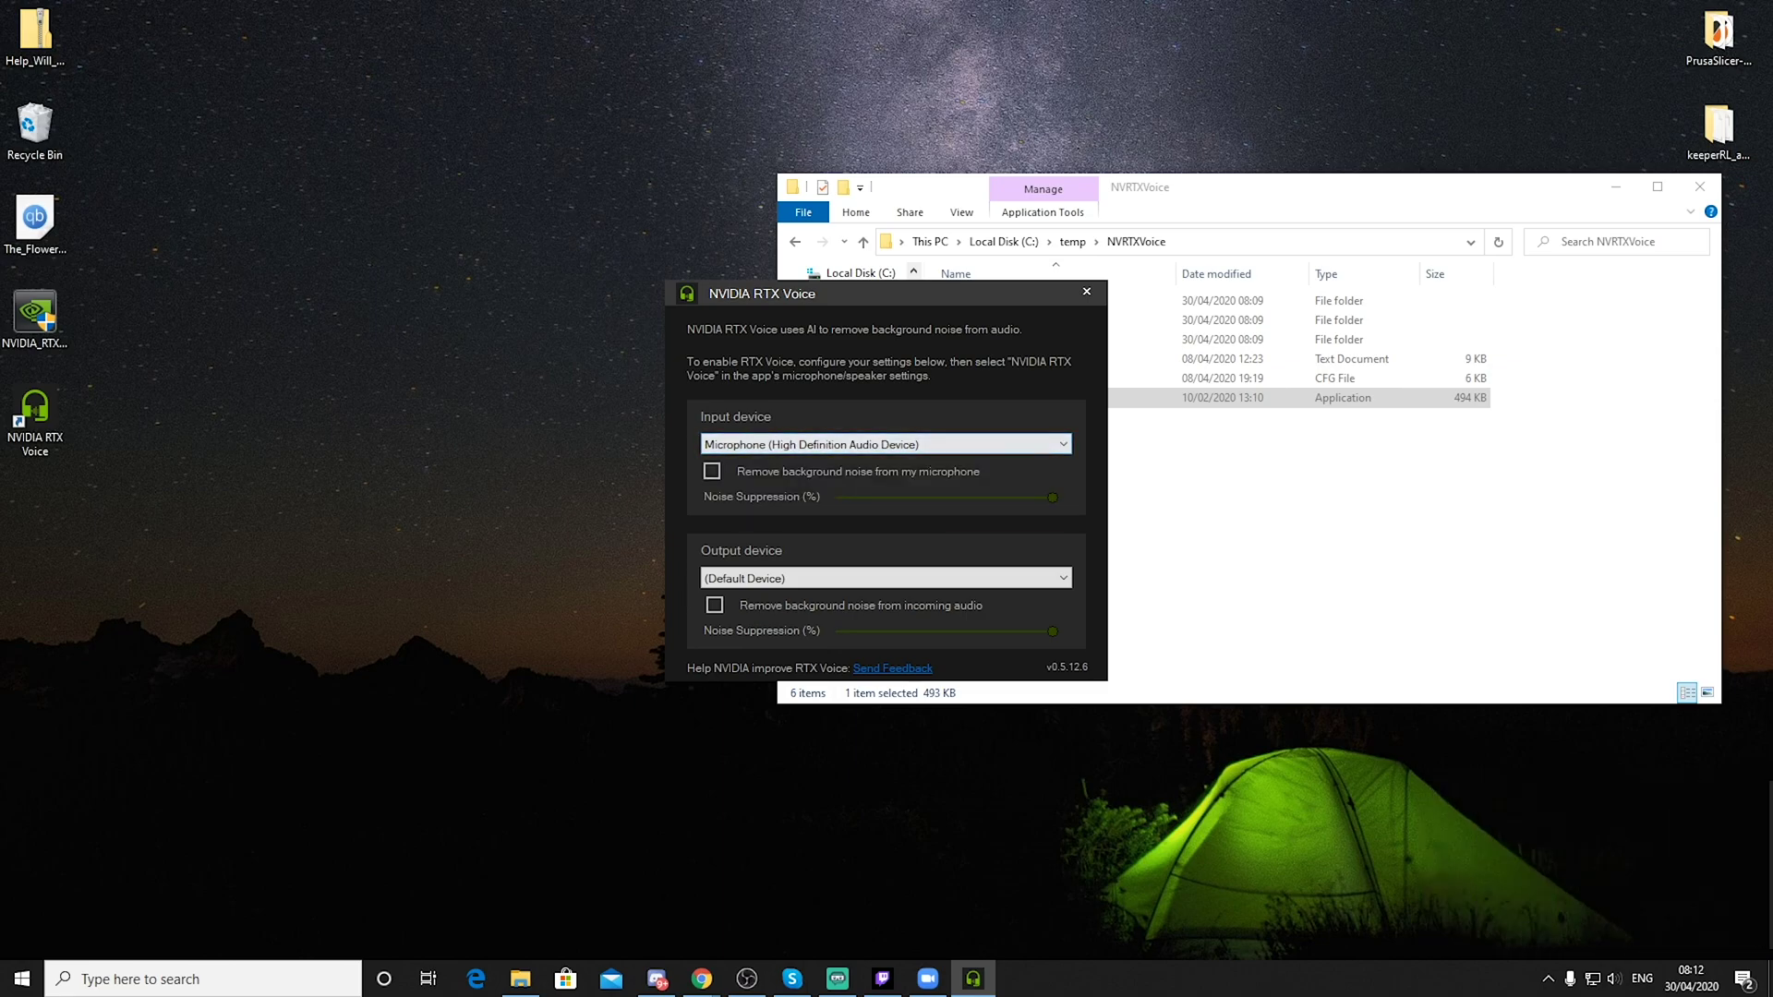
{"action": "left_click", "coordinate": [887, 578]}
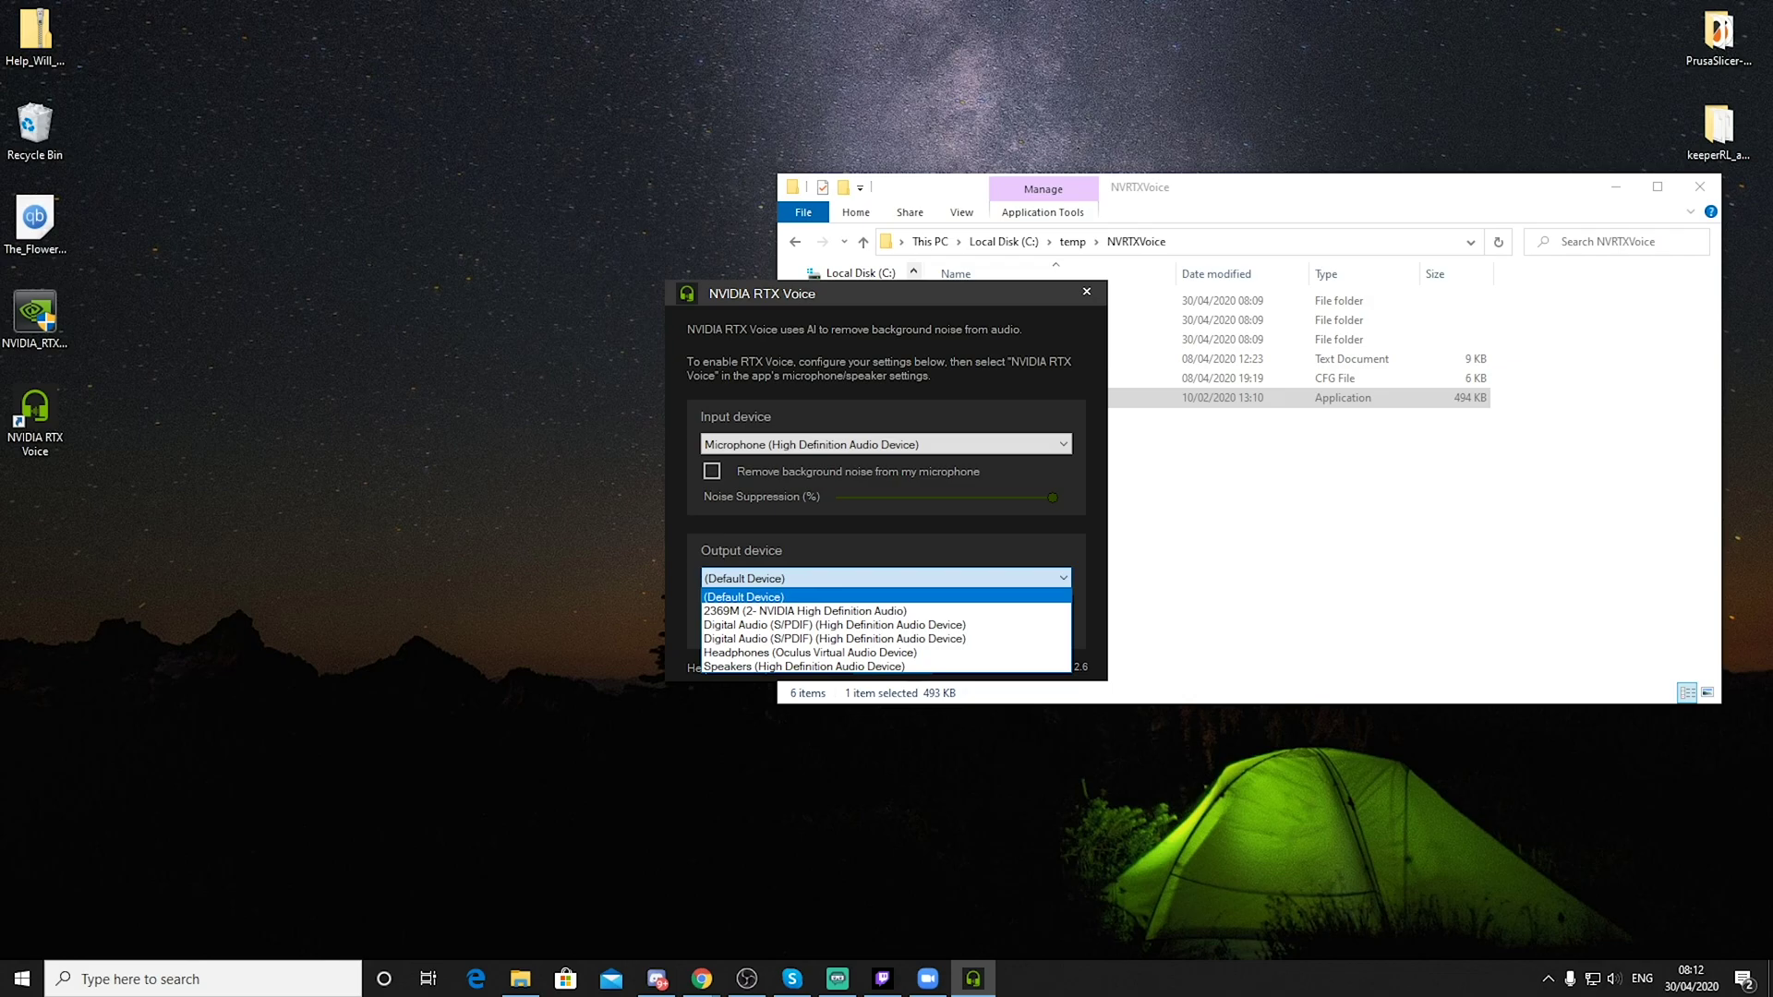
{"action": "key", "text": "End"}
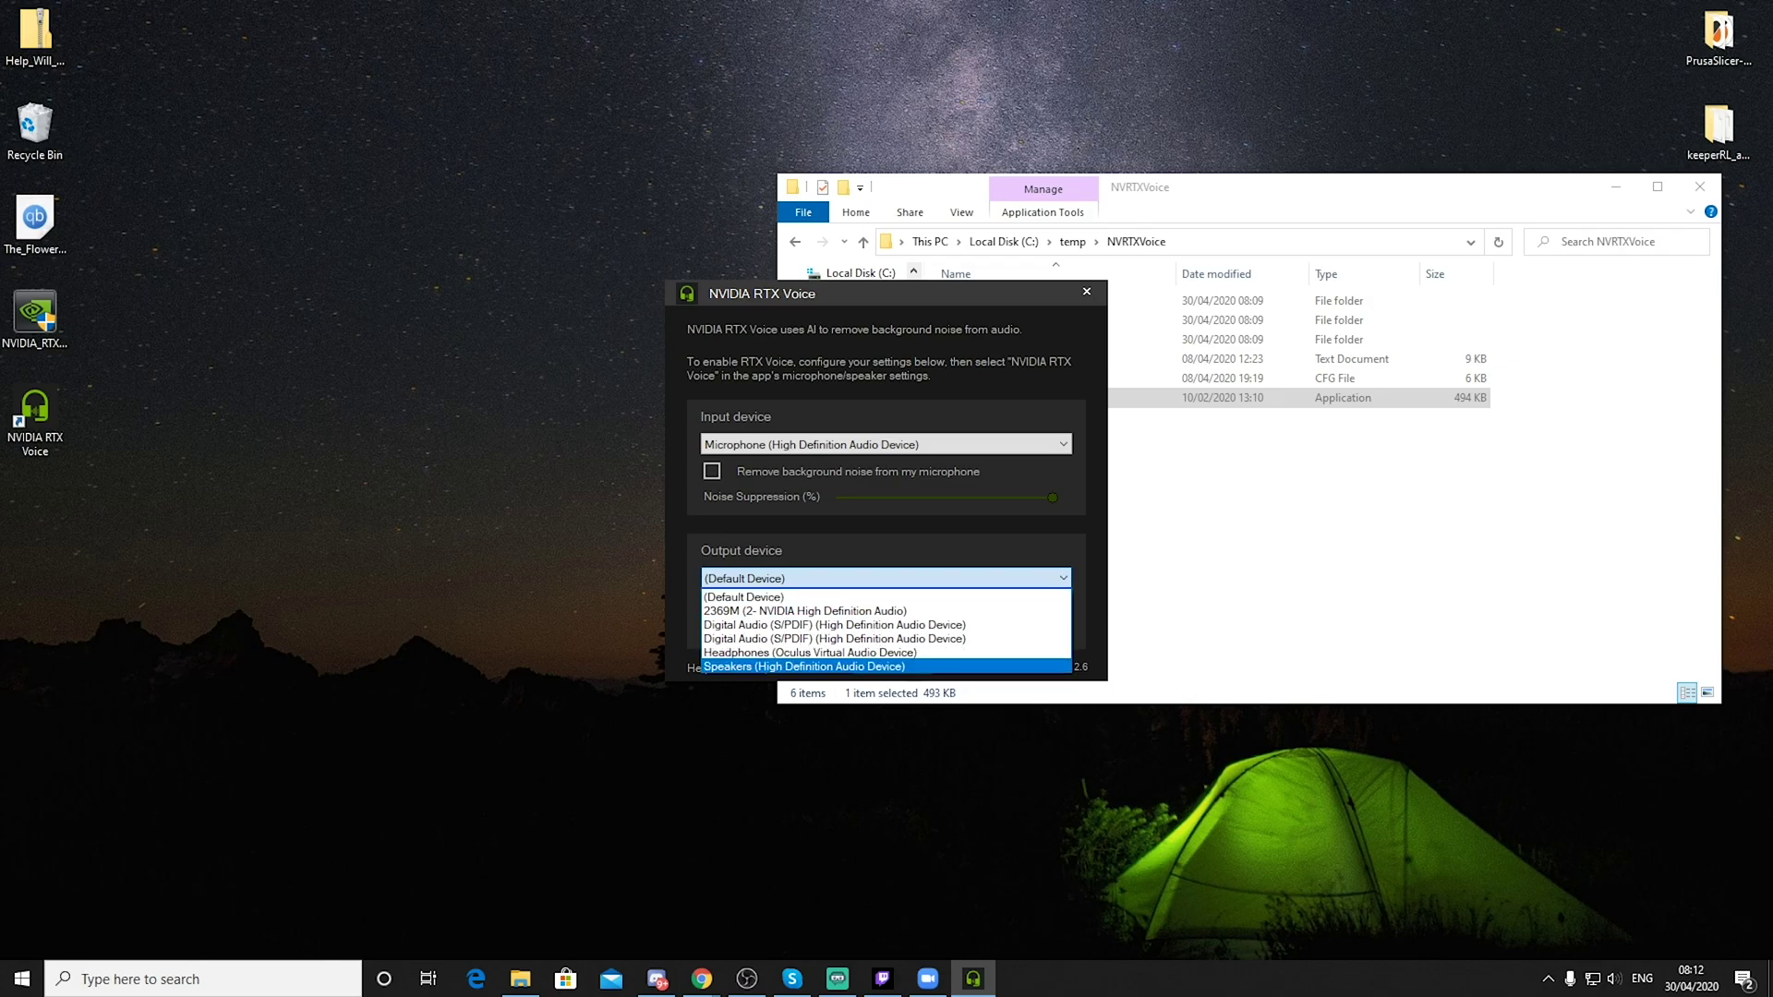
{"action": "key", "text": "Return"}
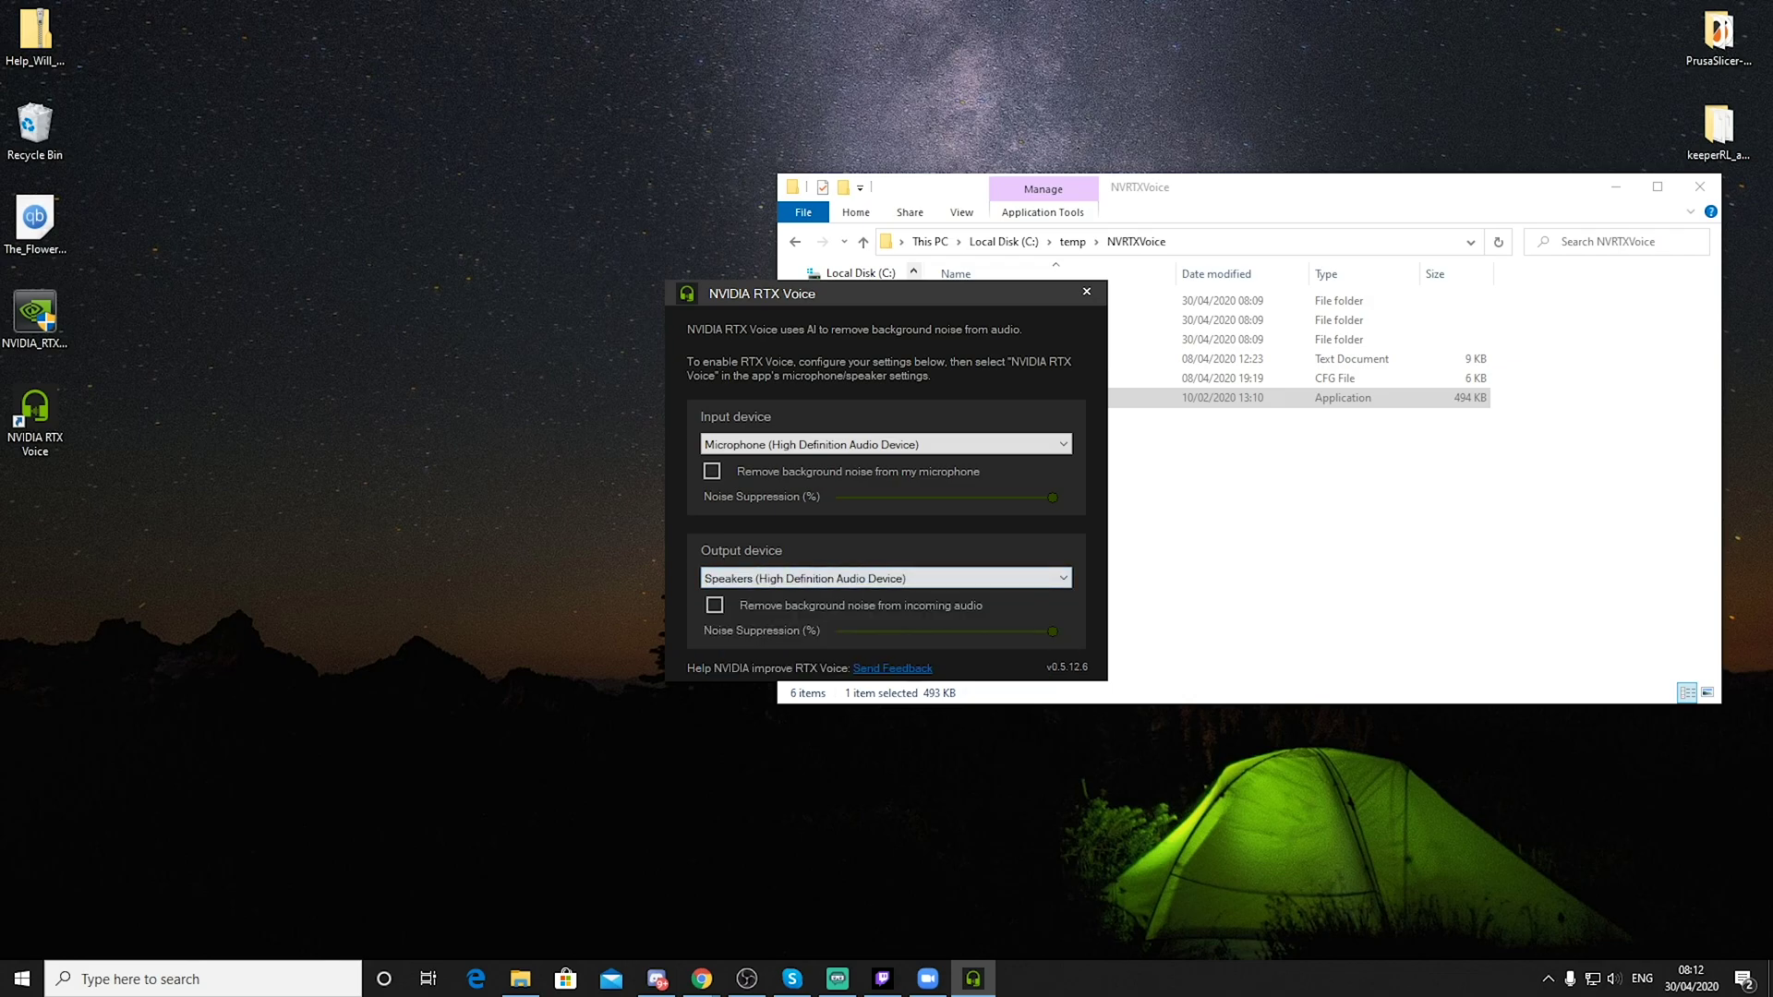
Step: In Sound settings, raise master volume to 38 and choose Speakers (High Definition Audio Device) as output
{"action": "right_click", "coordinate": [1614, 979]}
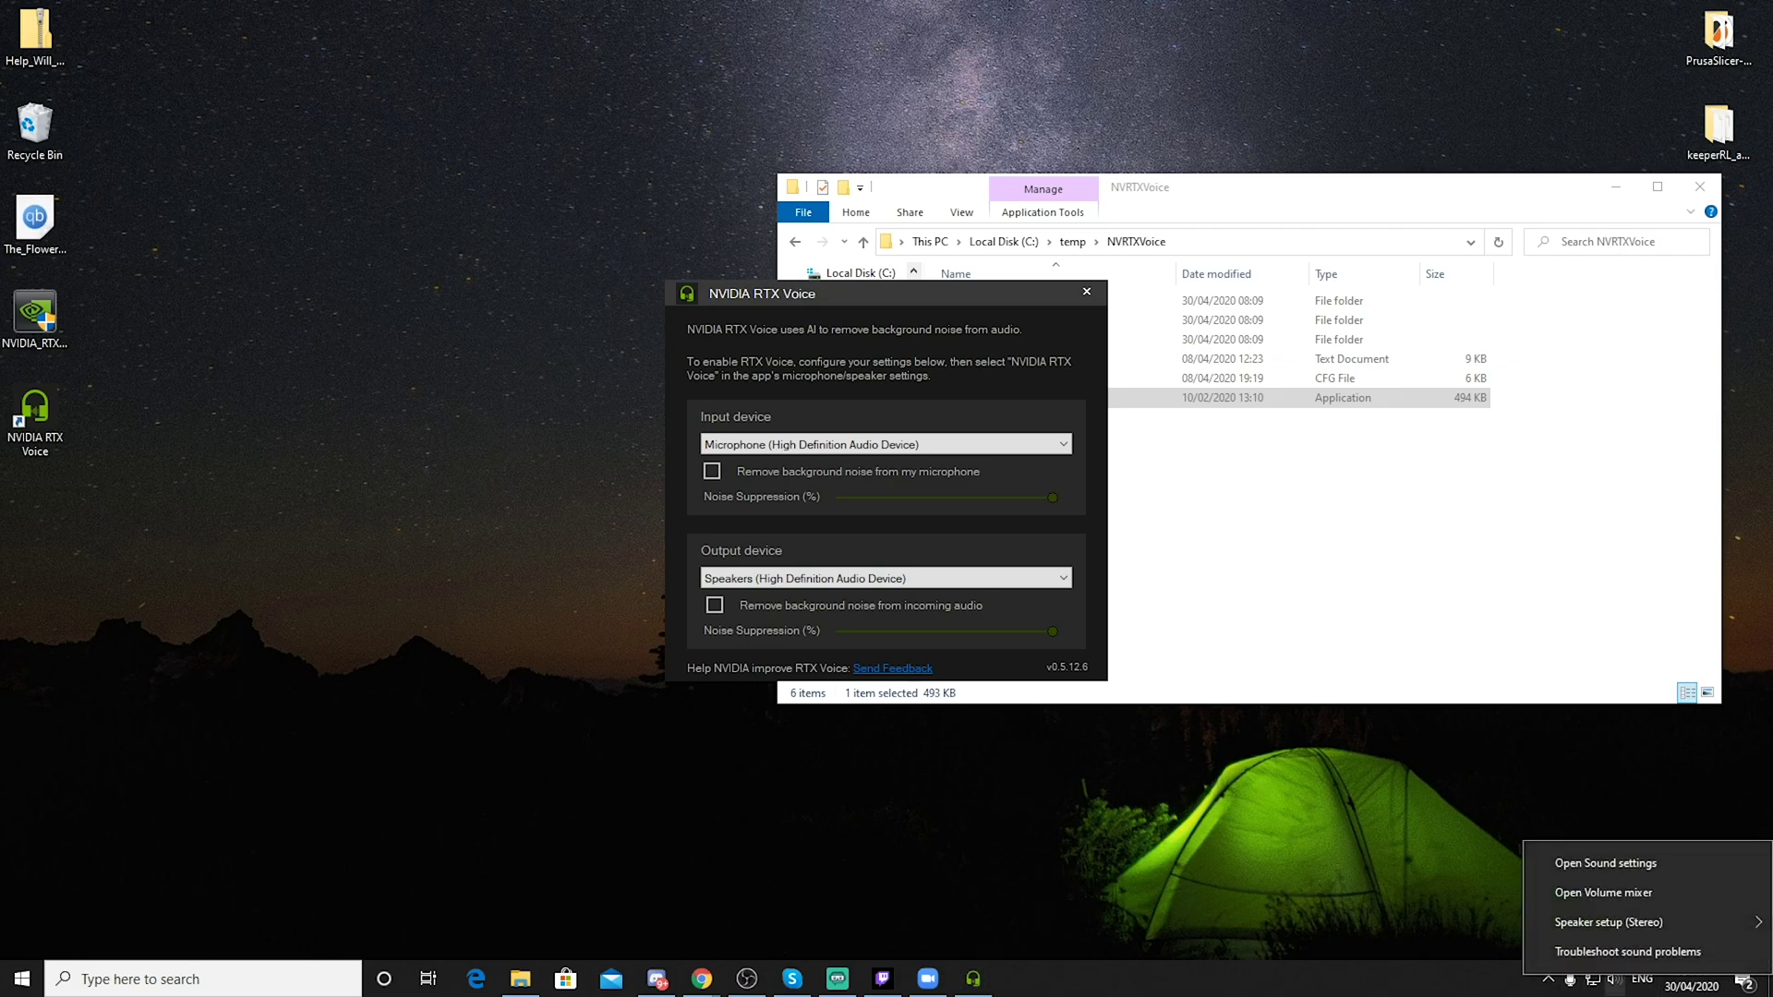
{"action": "key", "text": "Up"}
{"action": "key", "text": "Up"}
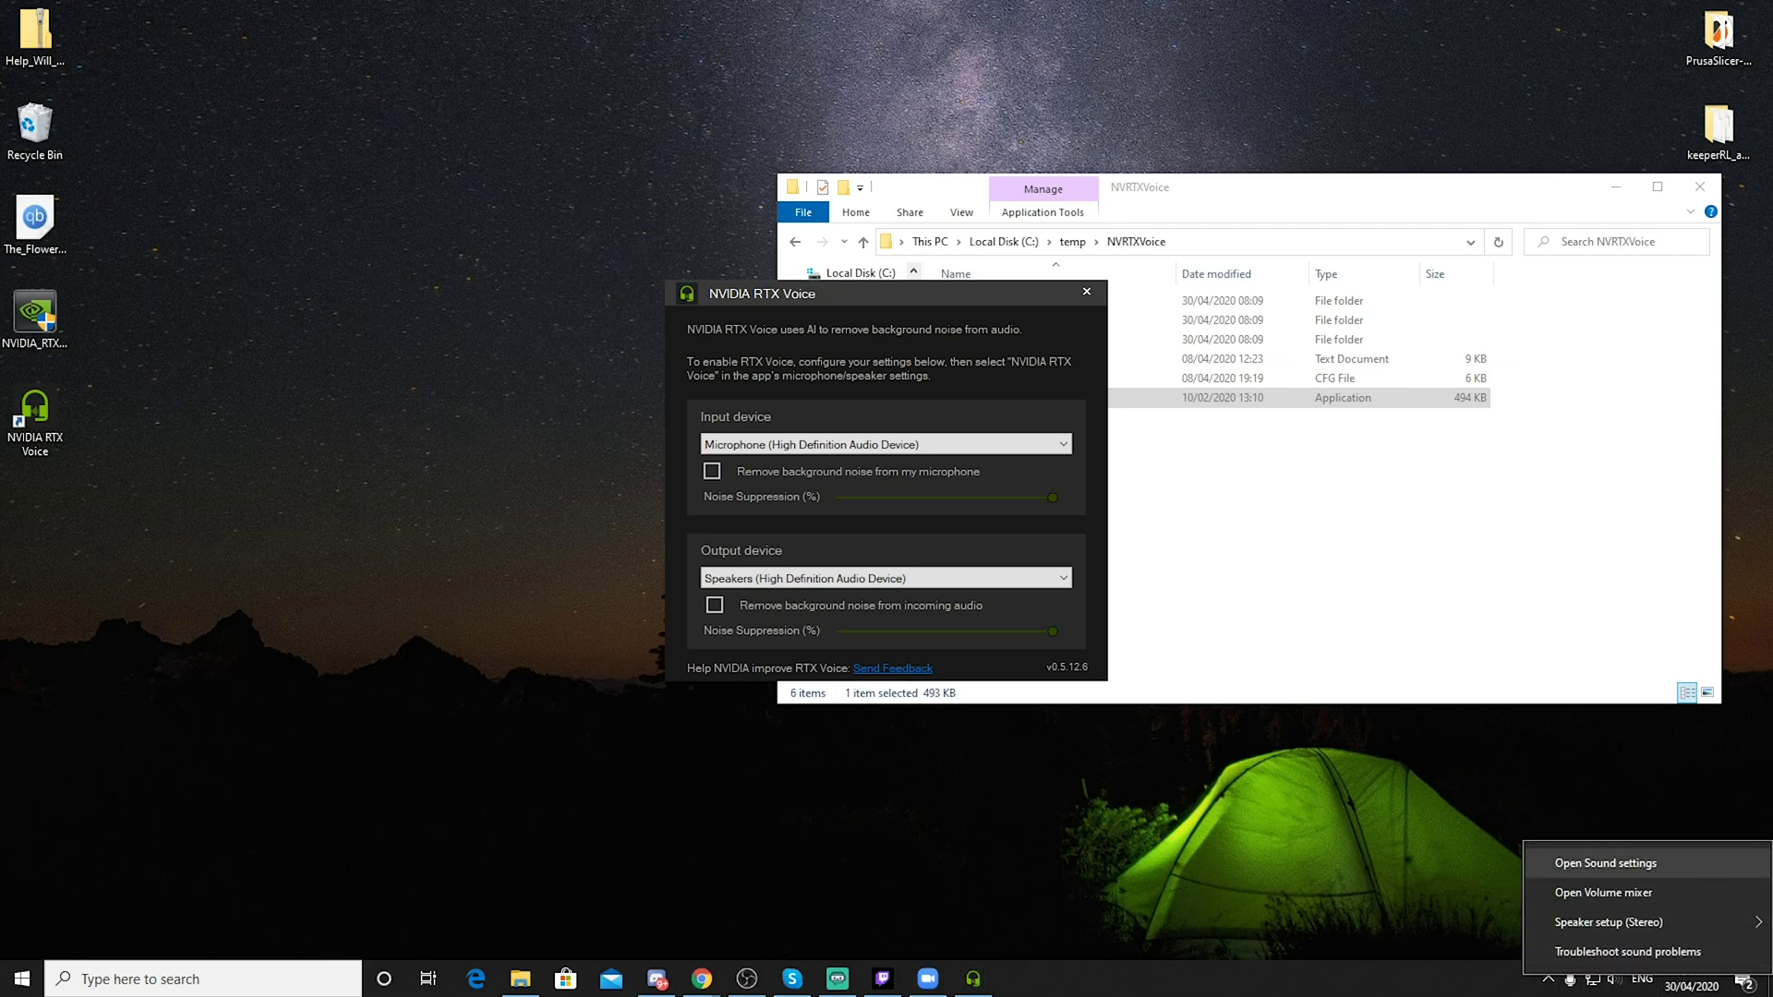
{"action": "key", "text": "Return"}
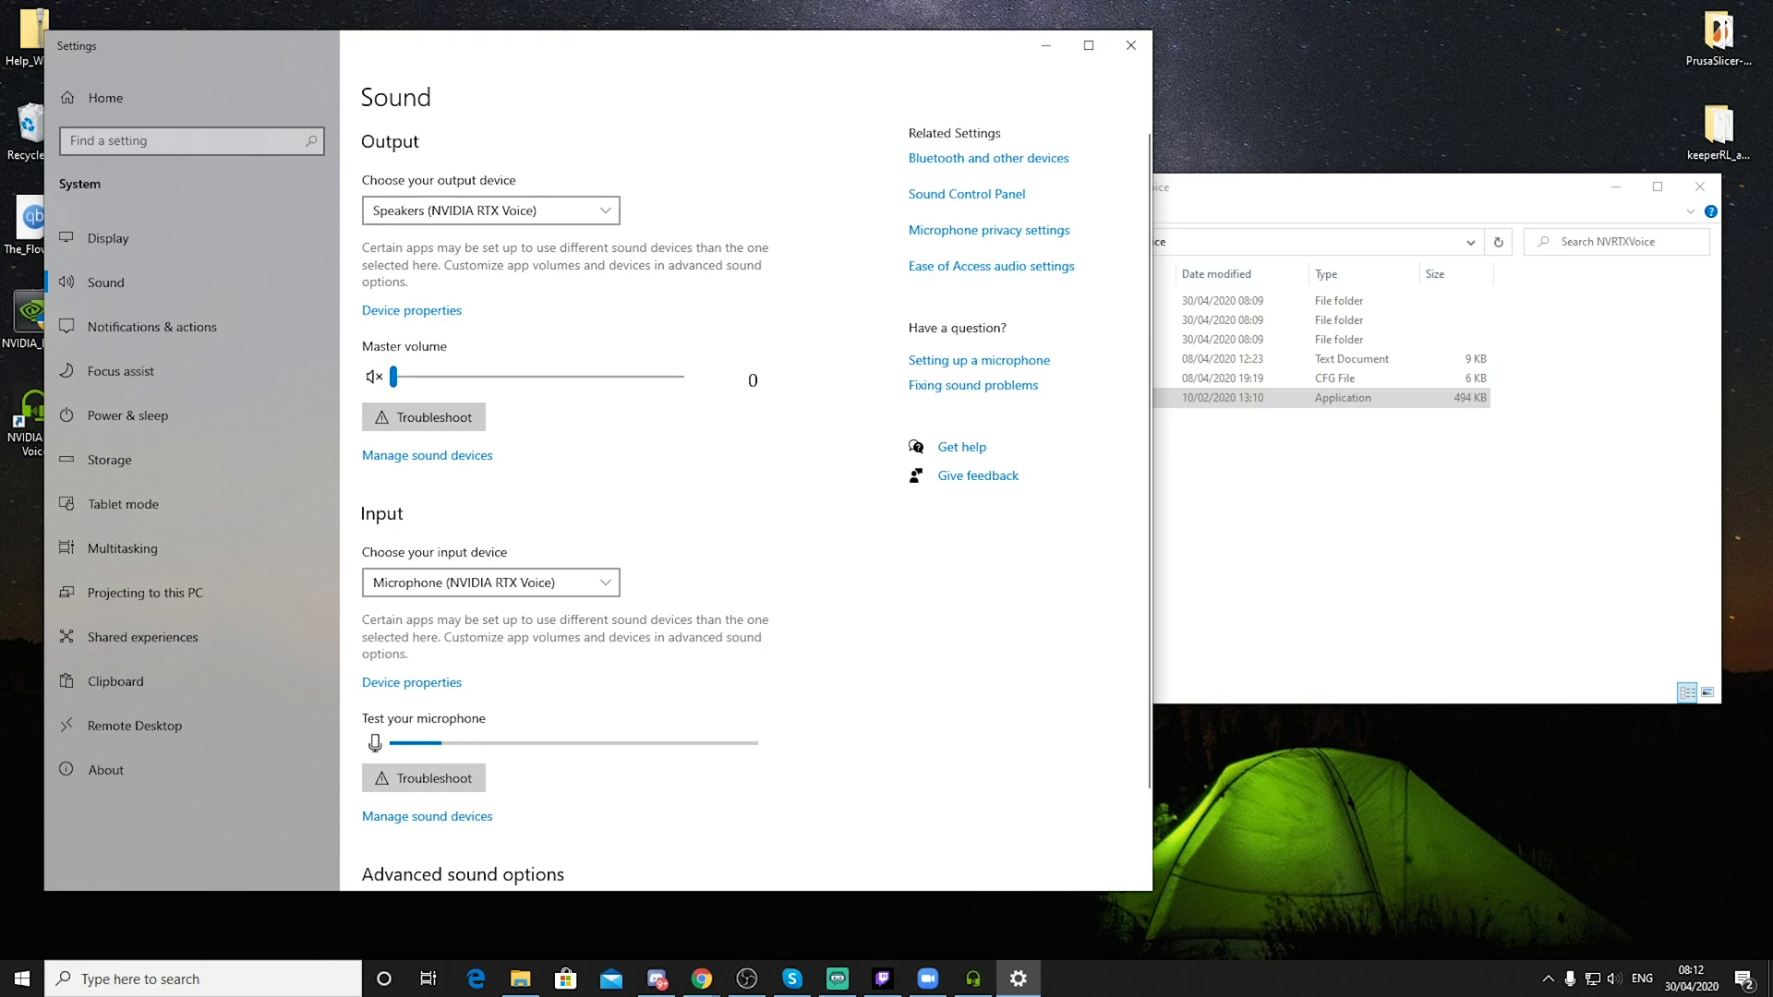
{"action": "left_click", "coordinate": [502, 377]}
{"action": "left_click", "coordinate": [490, 210]}
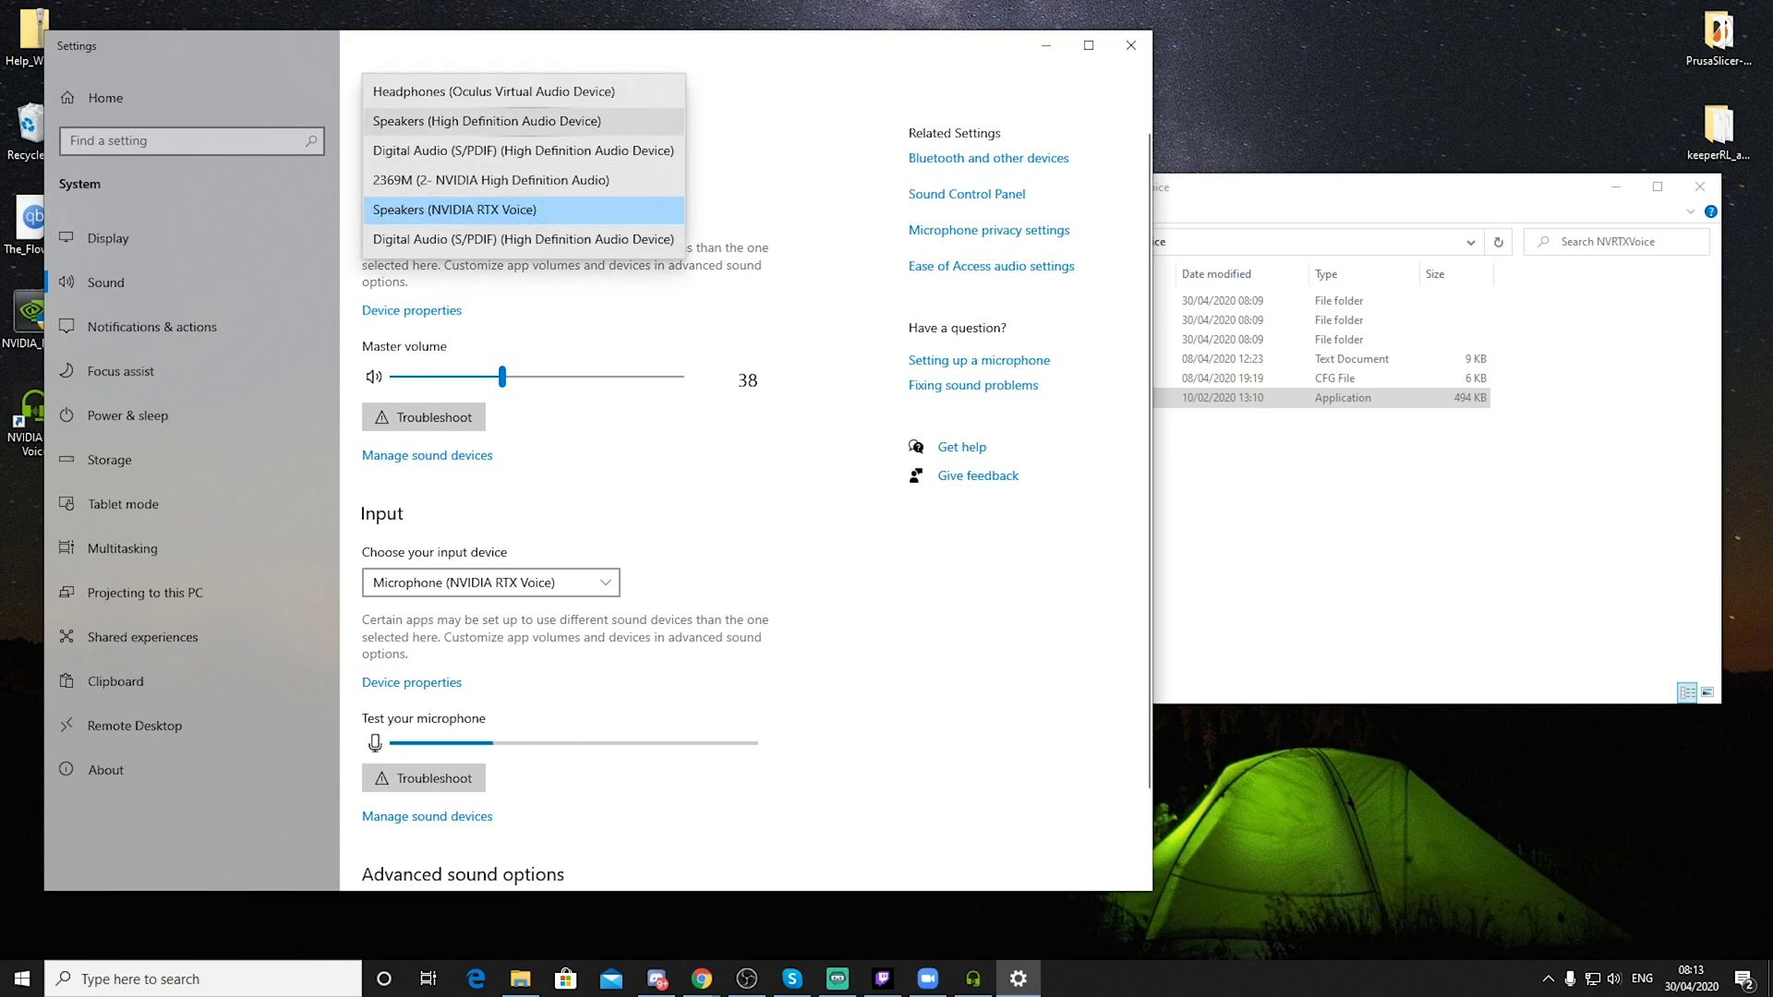
{"action": "left_click", "coordinate": [487, 121]}
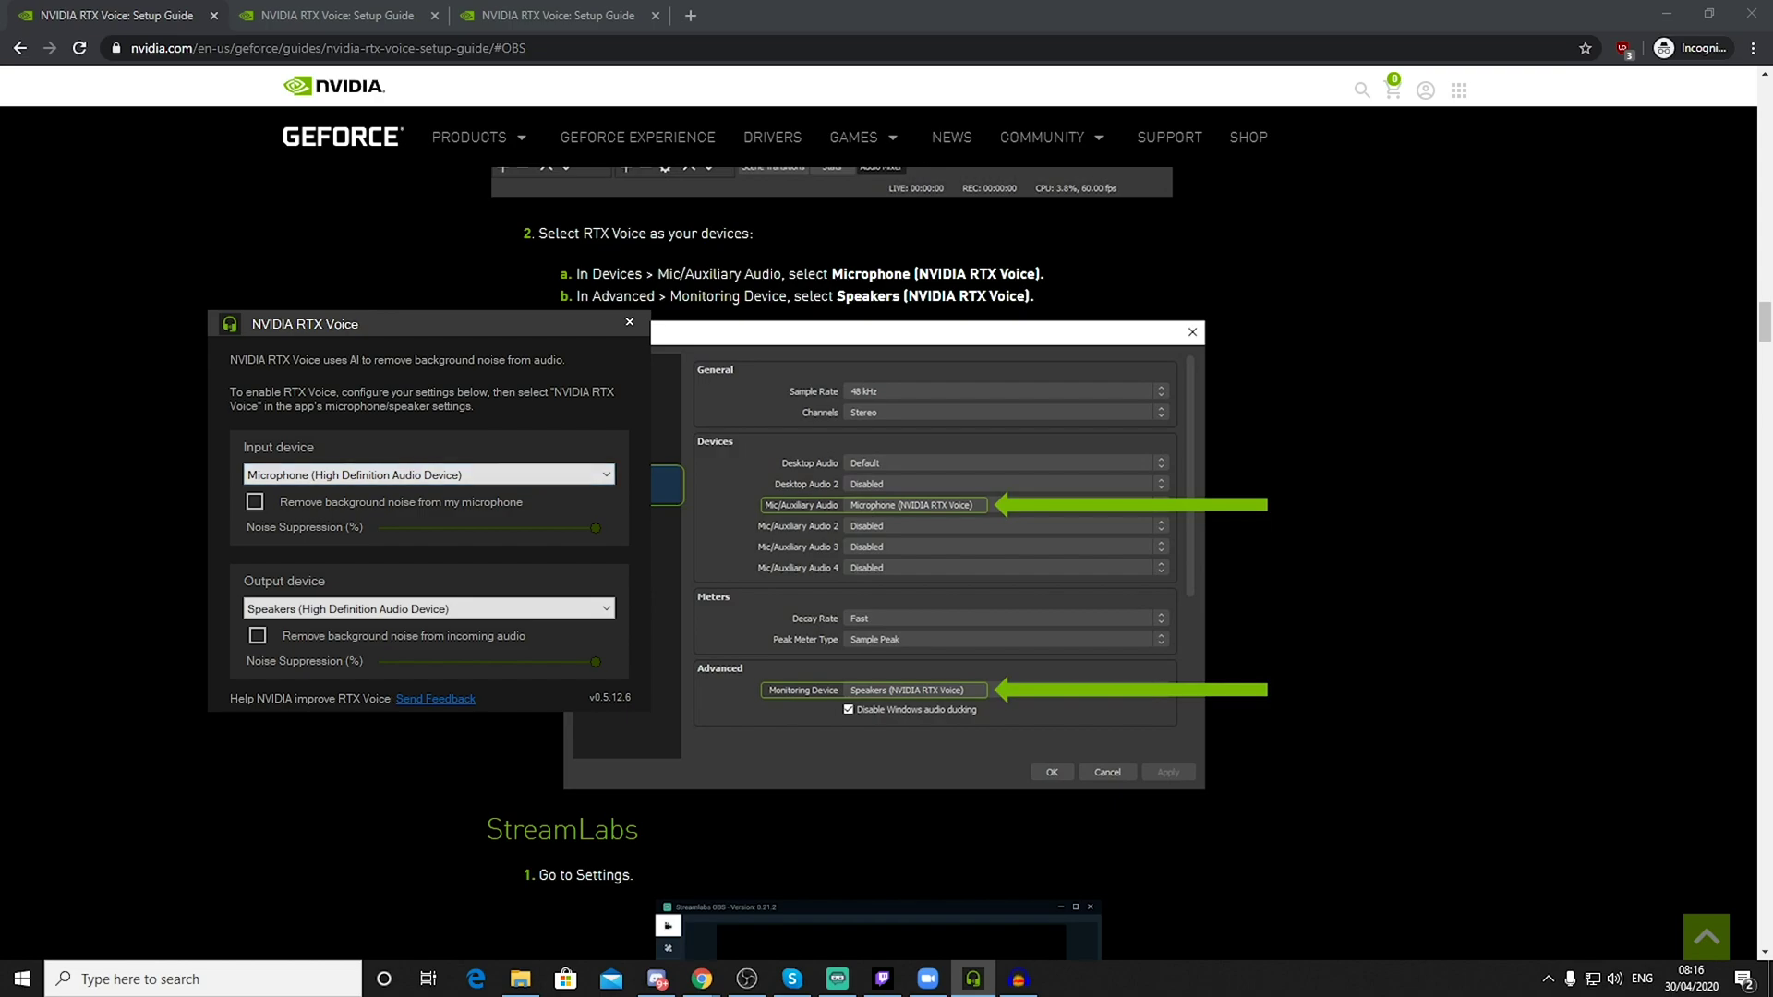
Step: Check the RTX Voice input device list from the guide's OBS section, leaving the microphone unchanged
{"action": "left_click", "coordinate": [429, 475]}
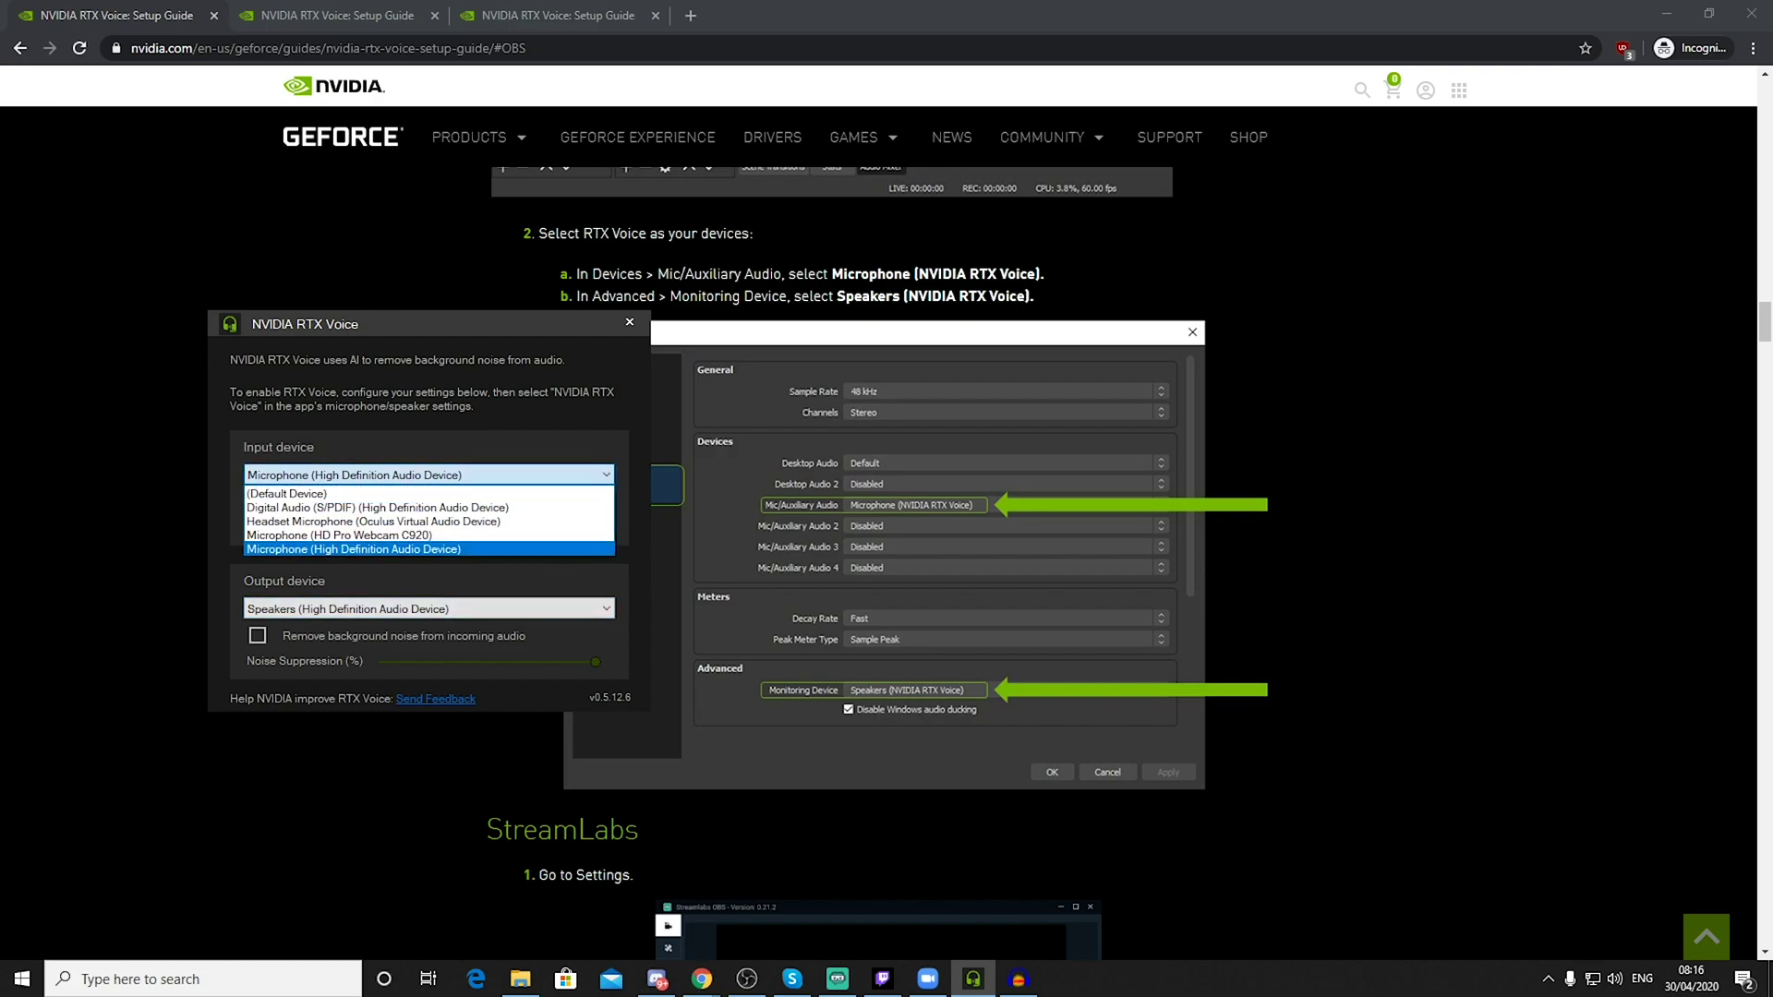
{"action": "left_click", "coordinate": [429, 474]}
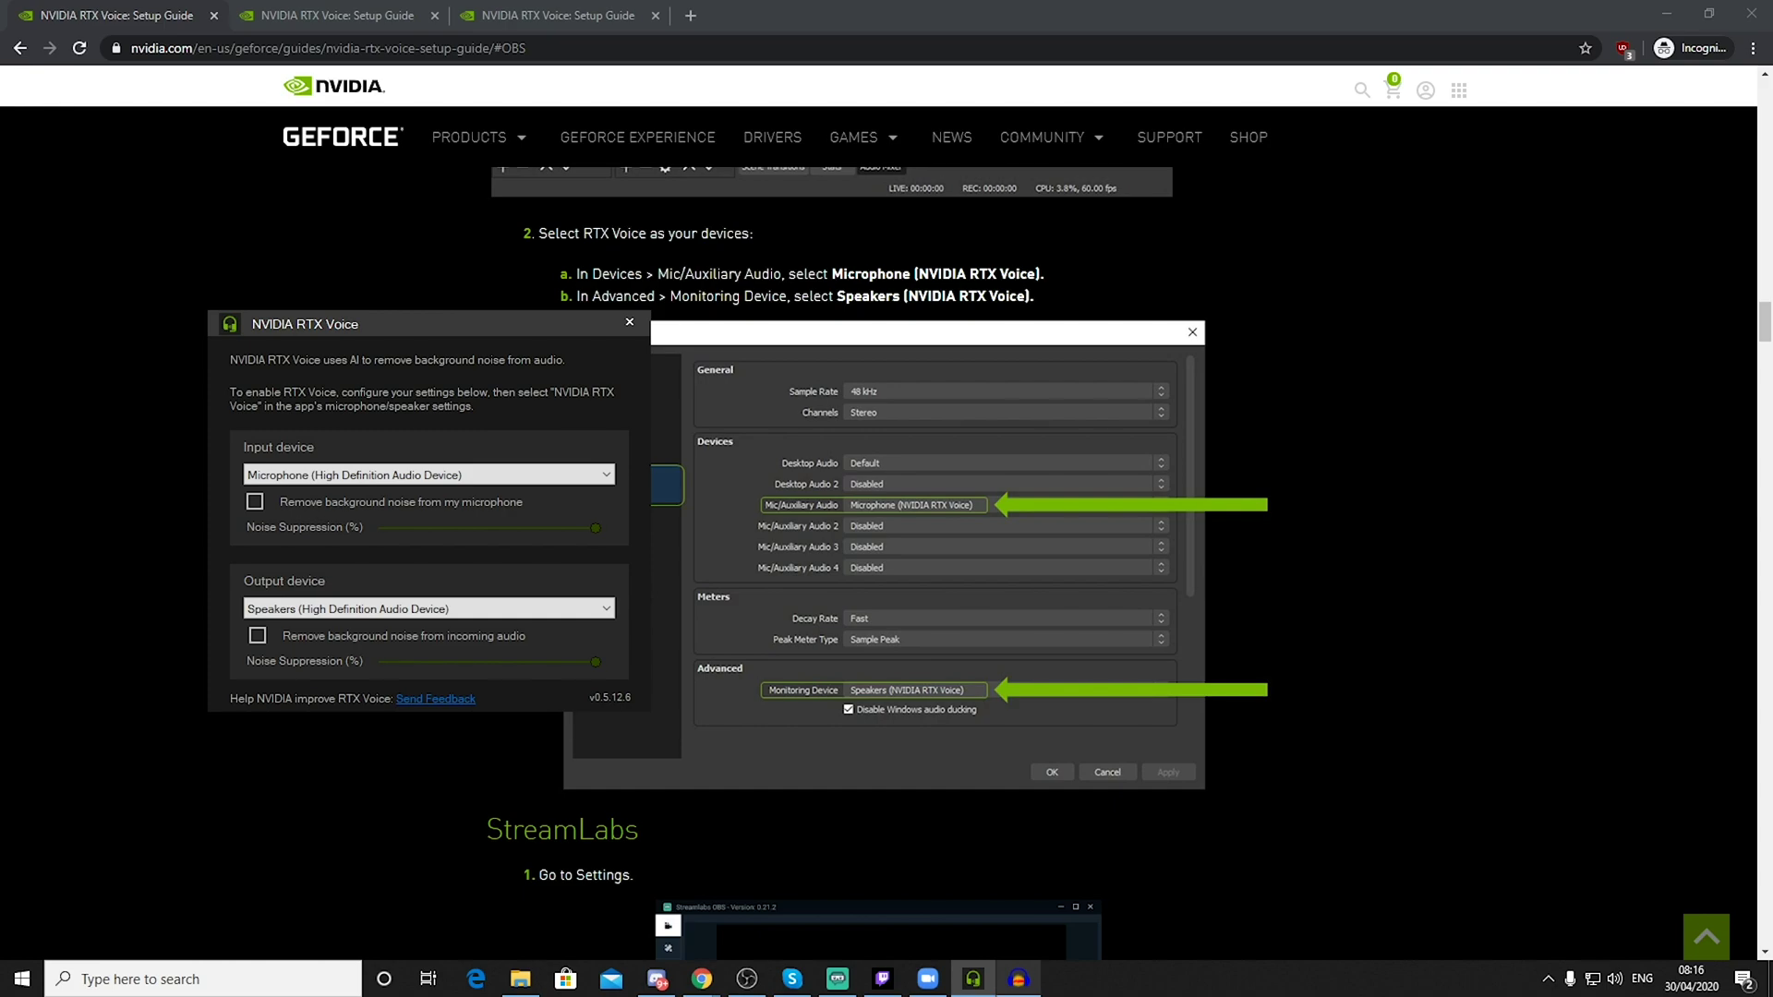
{"action": "mouse_move", "coordinate": [1018, 978]}
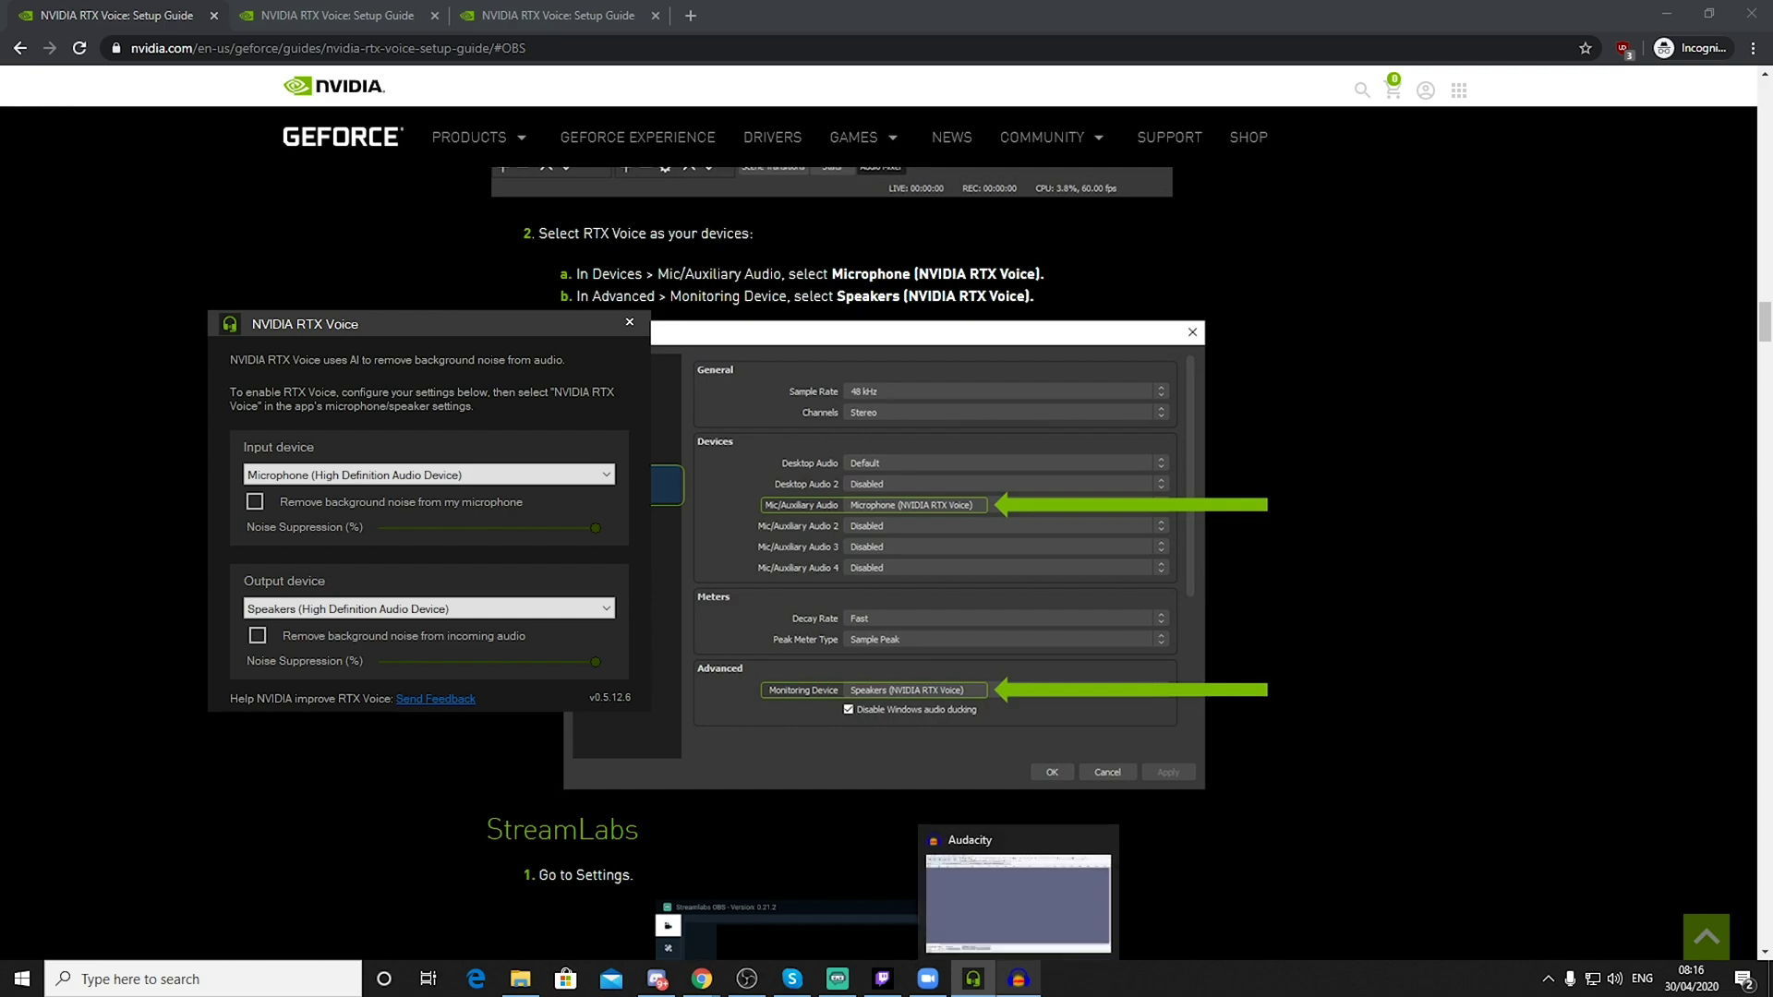
Step: Confirm Microphone (NVIDIA RTX Voice) as Audacity's recording device and start a test recording
{"action": "left_click", "coordinate": [1018, 979]}
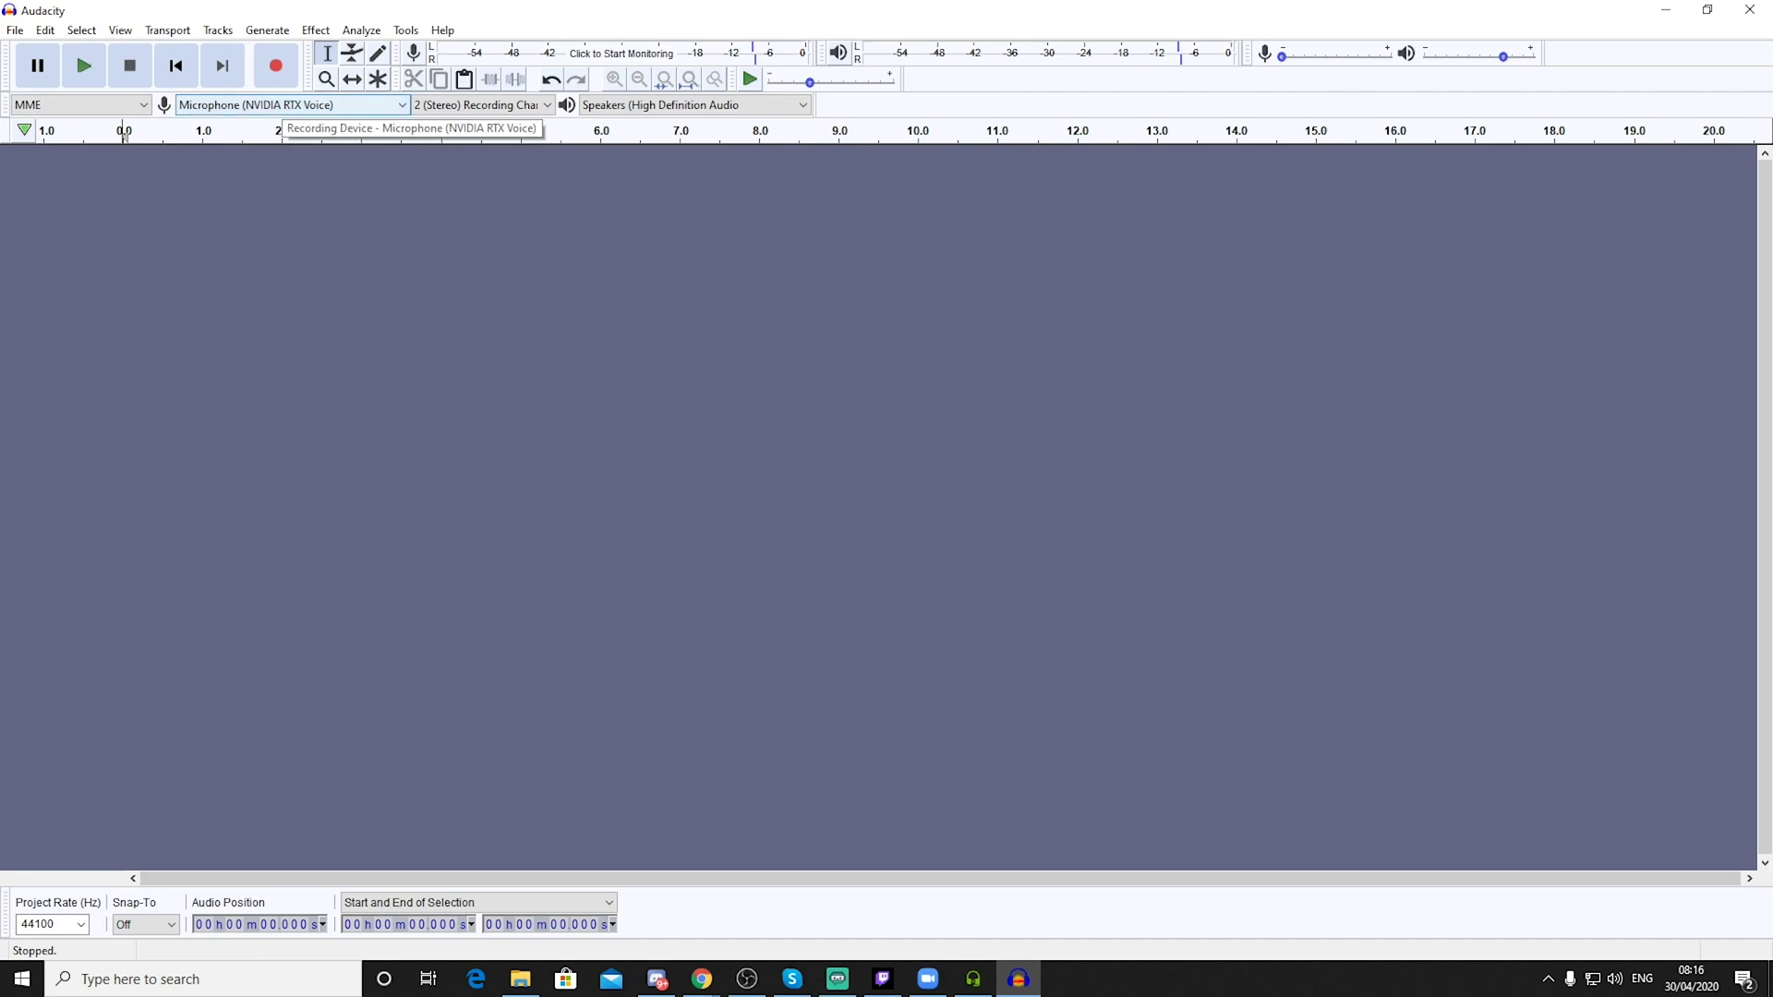
{"action": "left_click", "coordinate": [283, 104]}
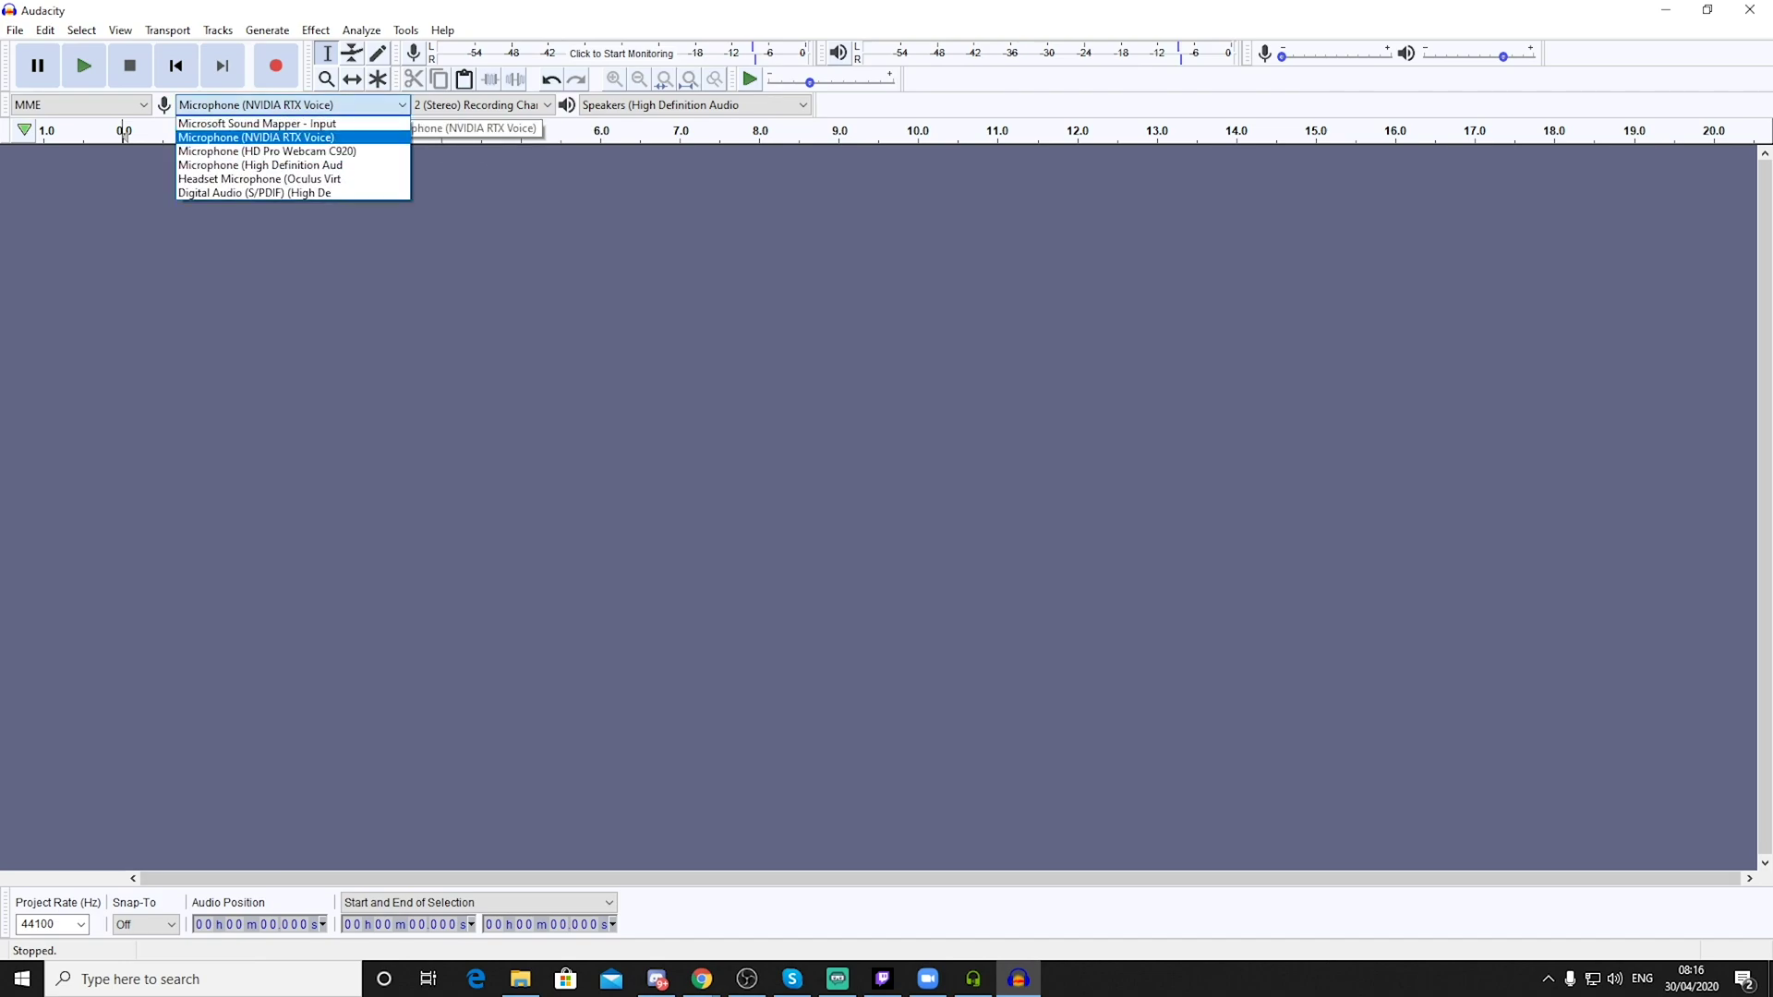
{"action": "left_click", "coordinate": [282, 104]}
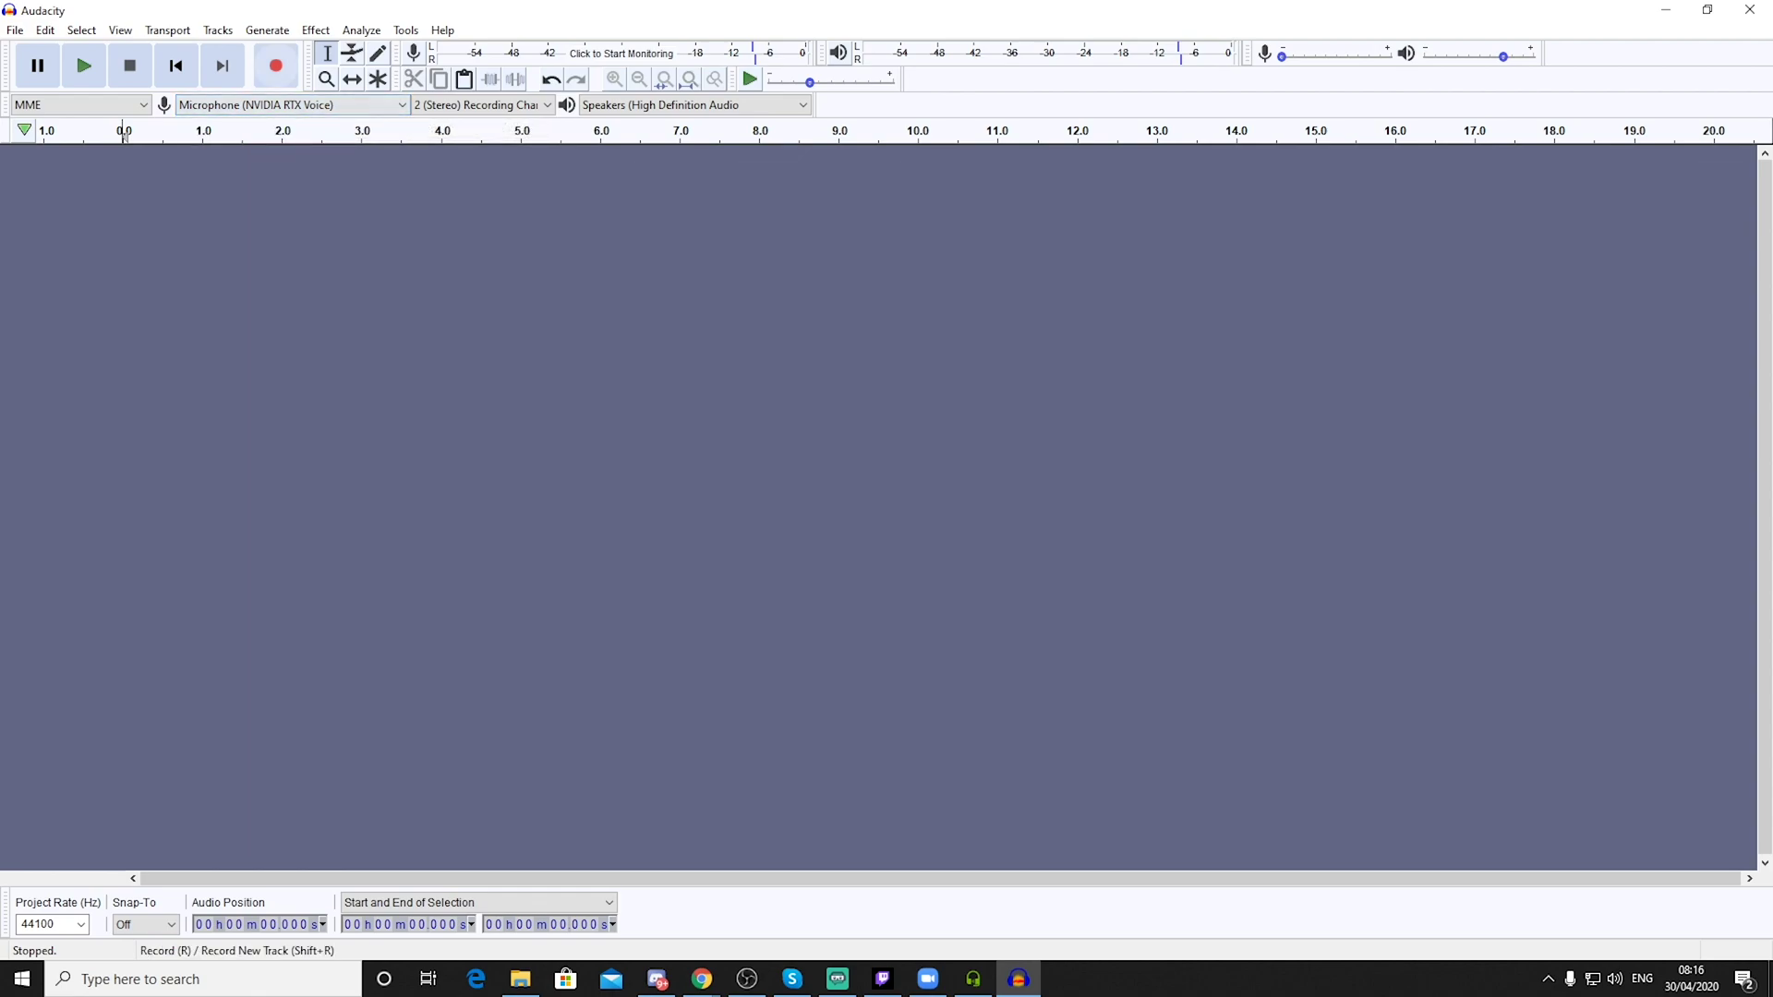
{"action": "left_click", "coordinate": [275, 66]}
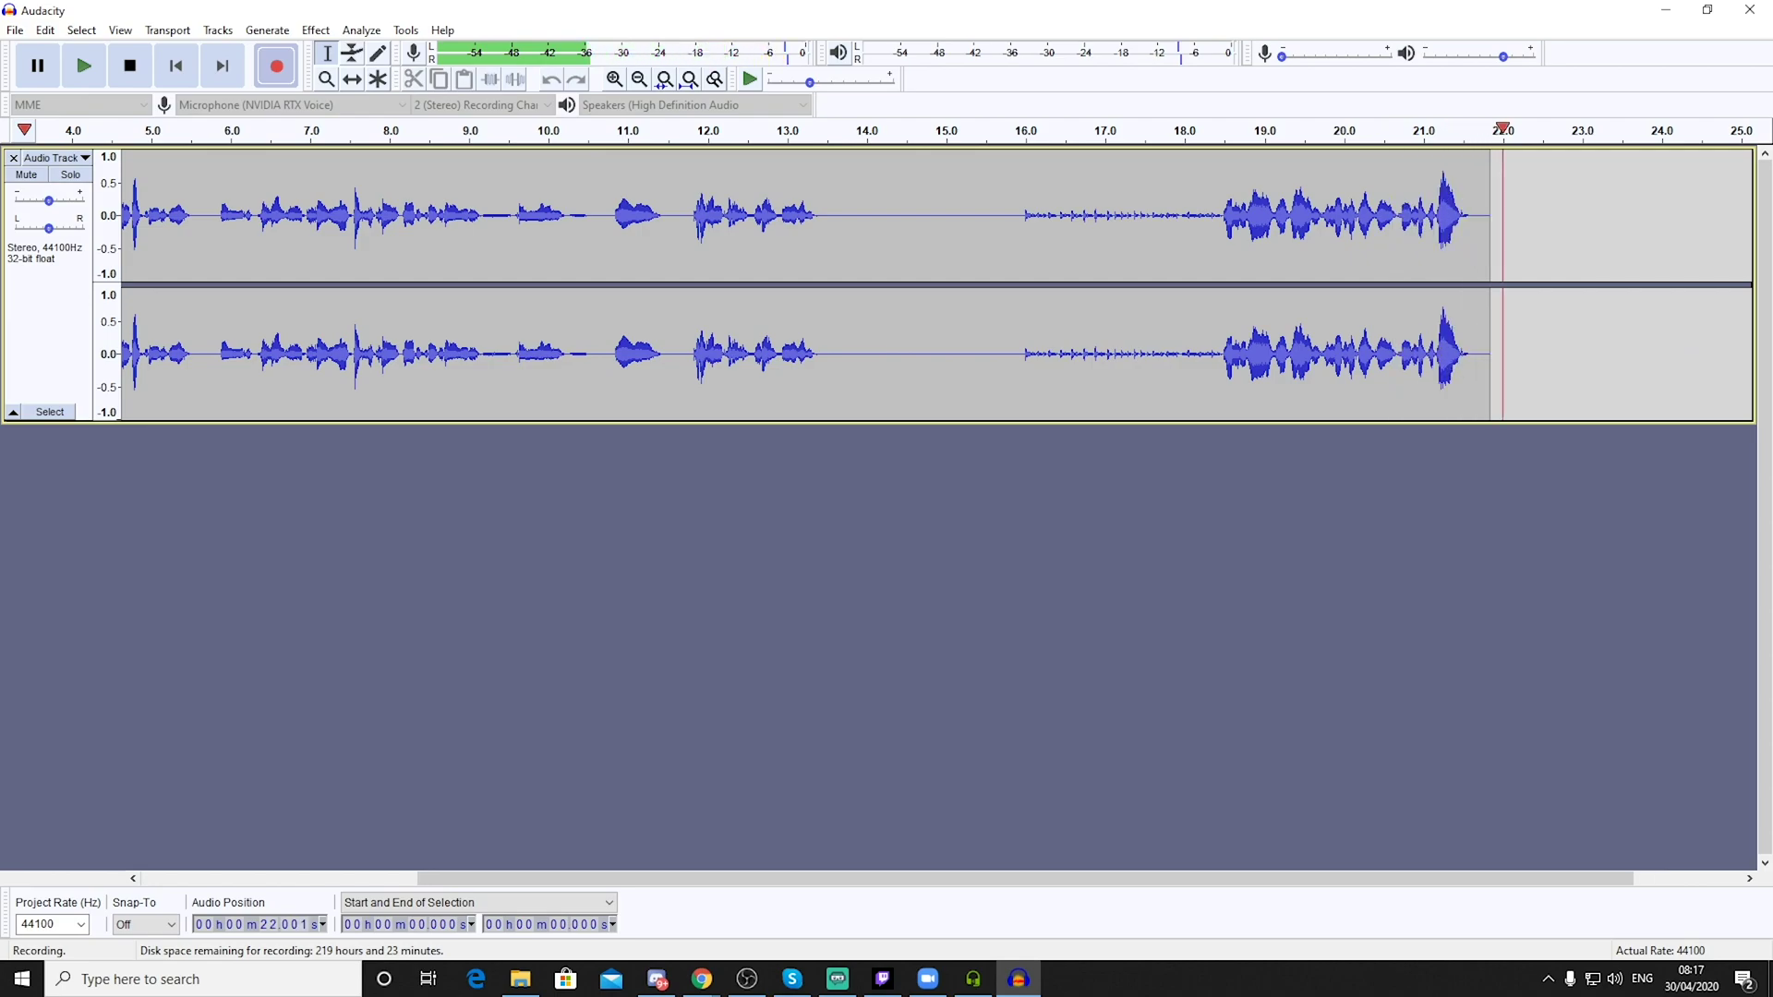
Step: Enable RTX Voice microphone background-noise removal mid-recording, then stop the recording at about 34 seconds
{"action": "left_click", "coordinate": [972, 979]}
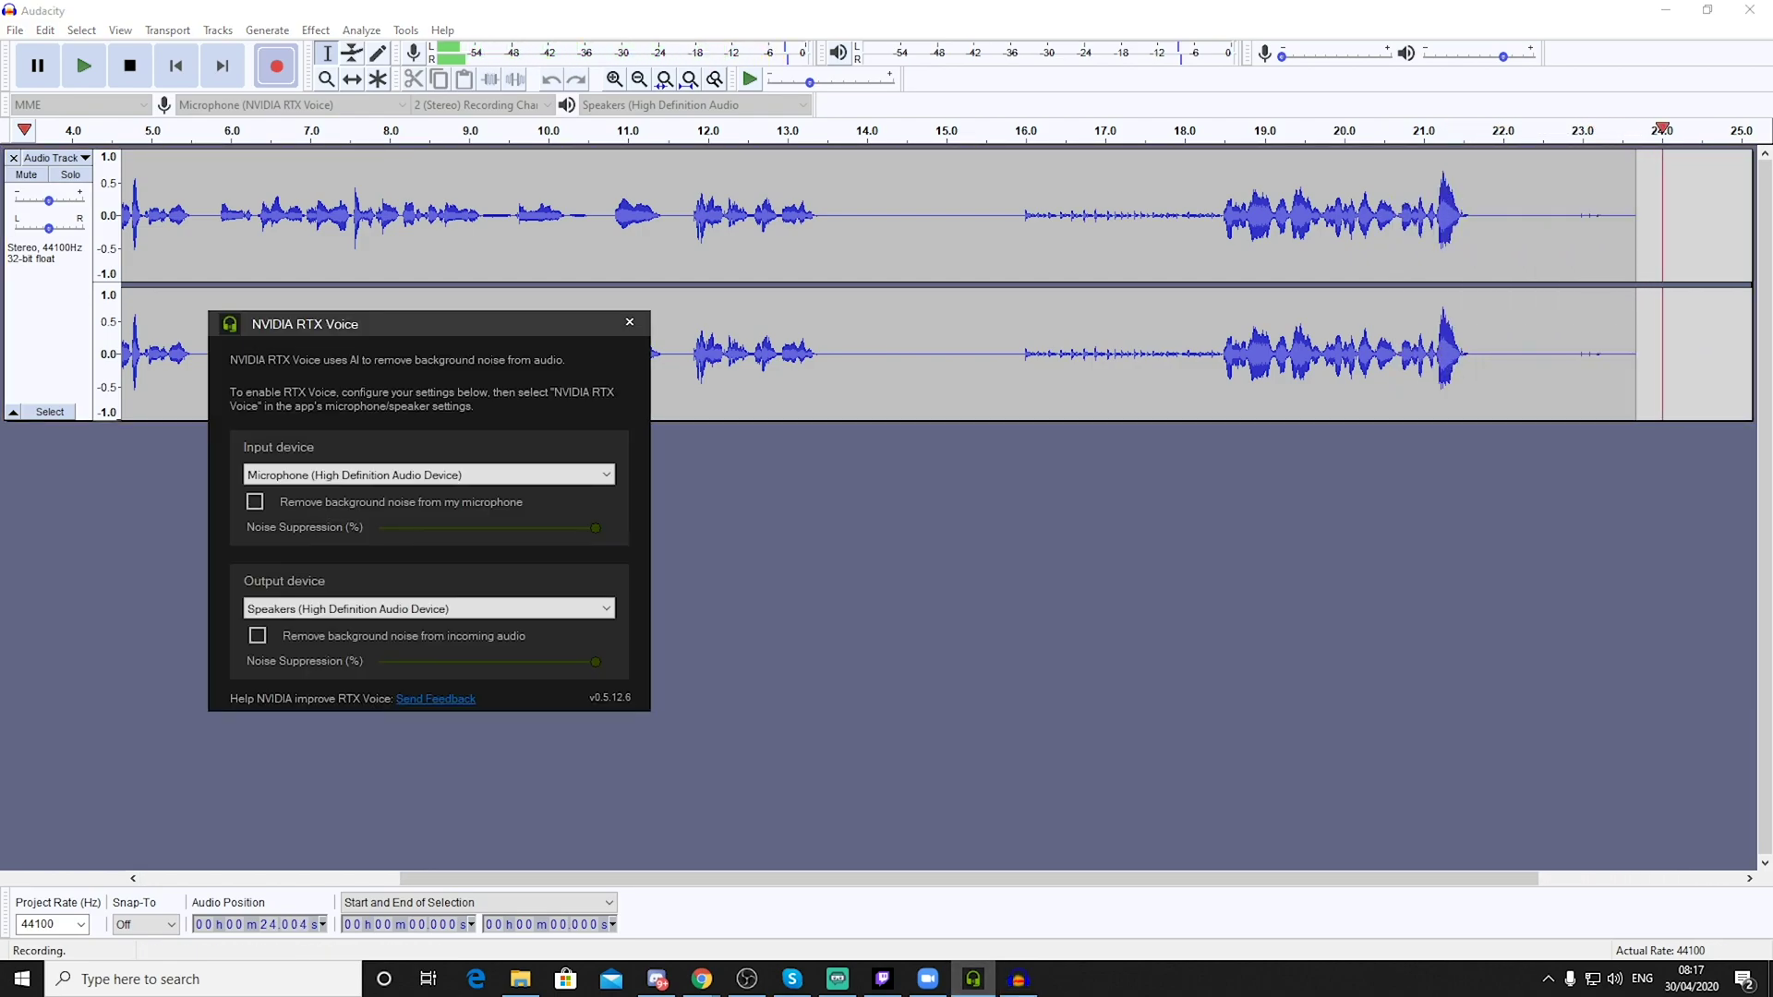
{"action": "left_click", "coordinate": [255, 503]}
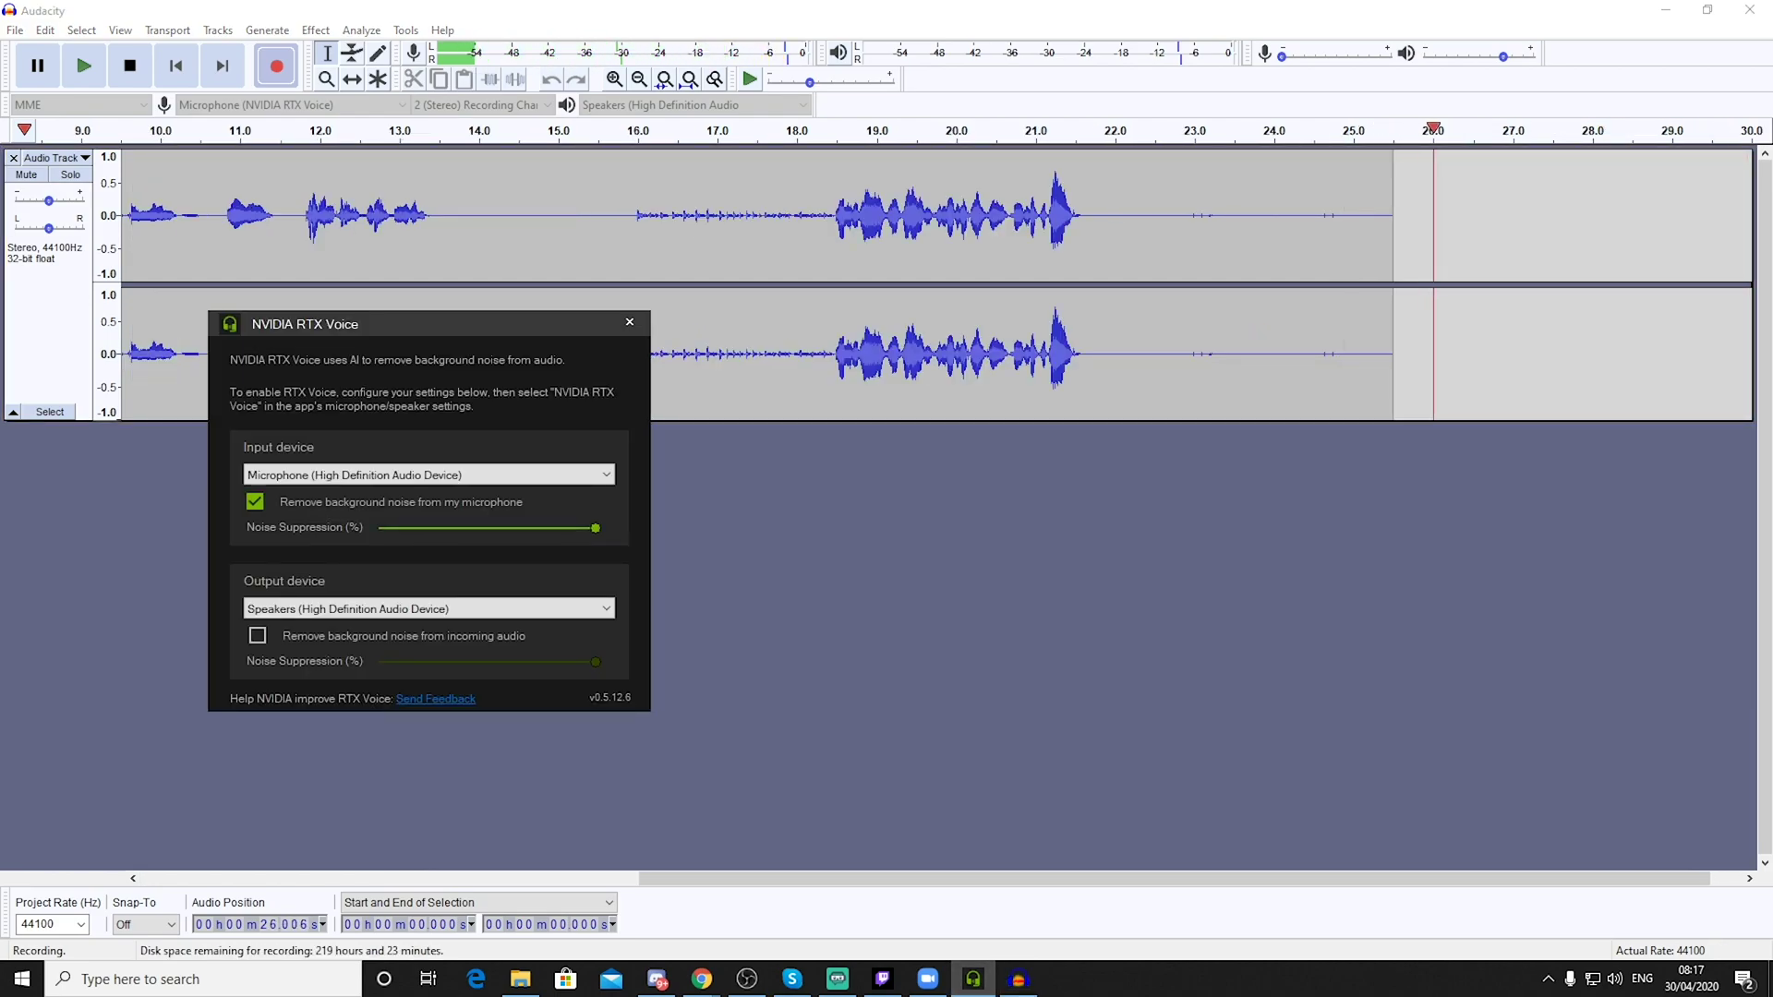
{"action": "left_click", "coordinate": [1018, 978]}
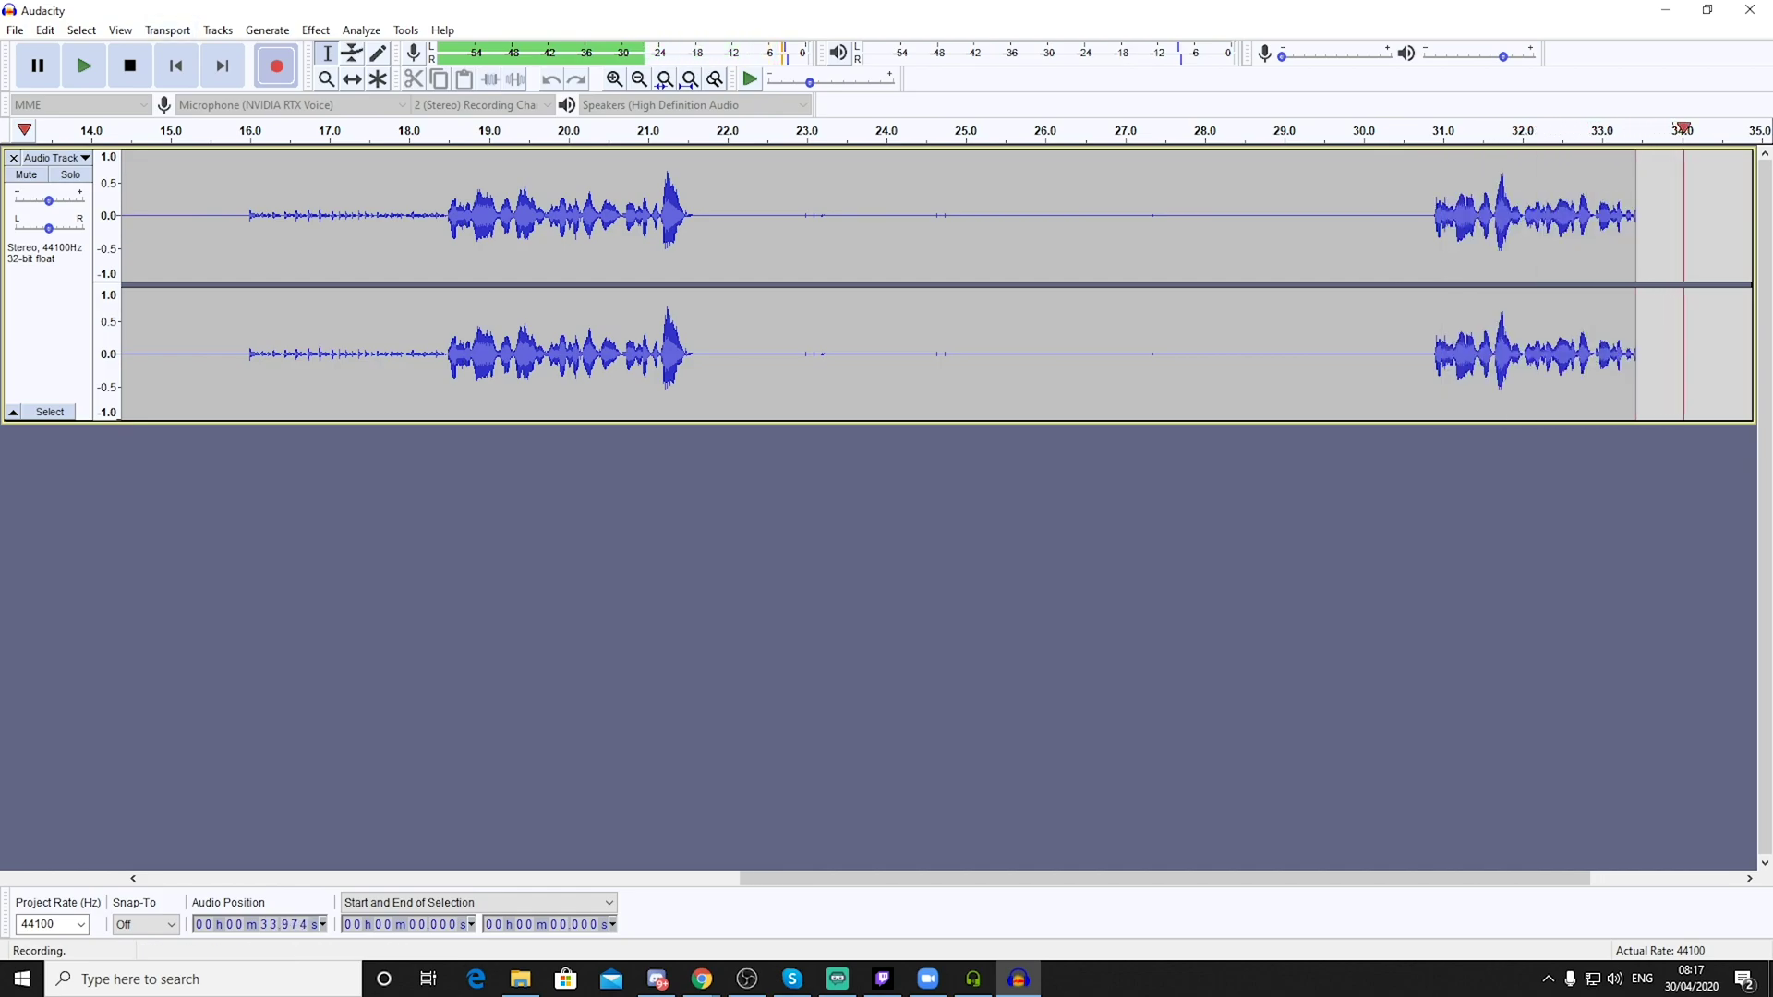
{"action": "key", "text": "space"}
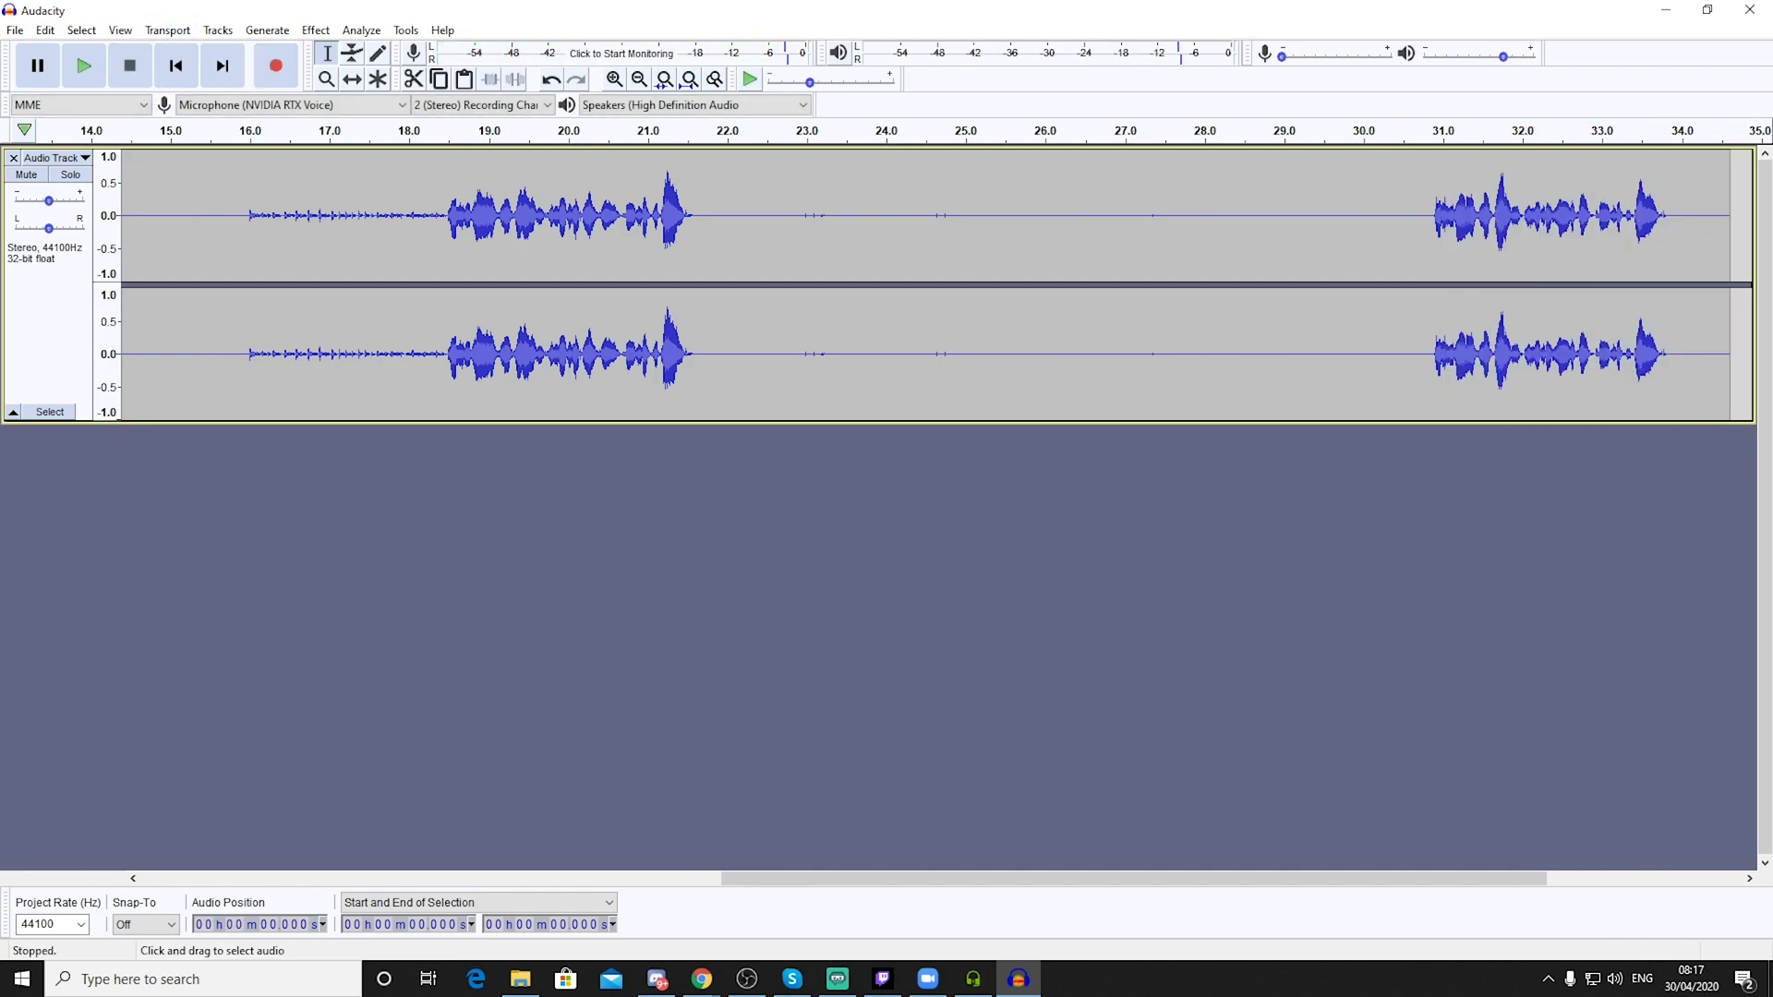
Step: Delete the opening ~14.7 seconds before the speech and play back the trimmed track
{"action": "left_click_drag", "start_coordinate": [221, 222], "coordinate": [122, 212]}
{"action": "key", "text": "Delete"}
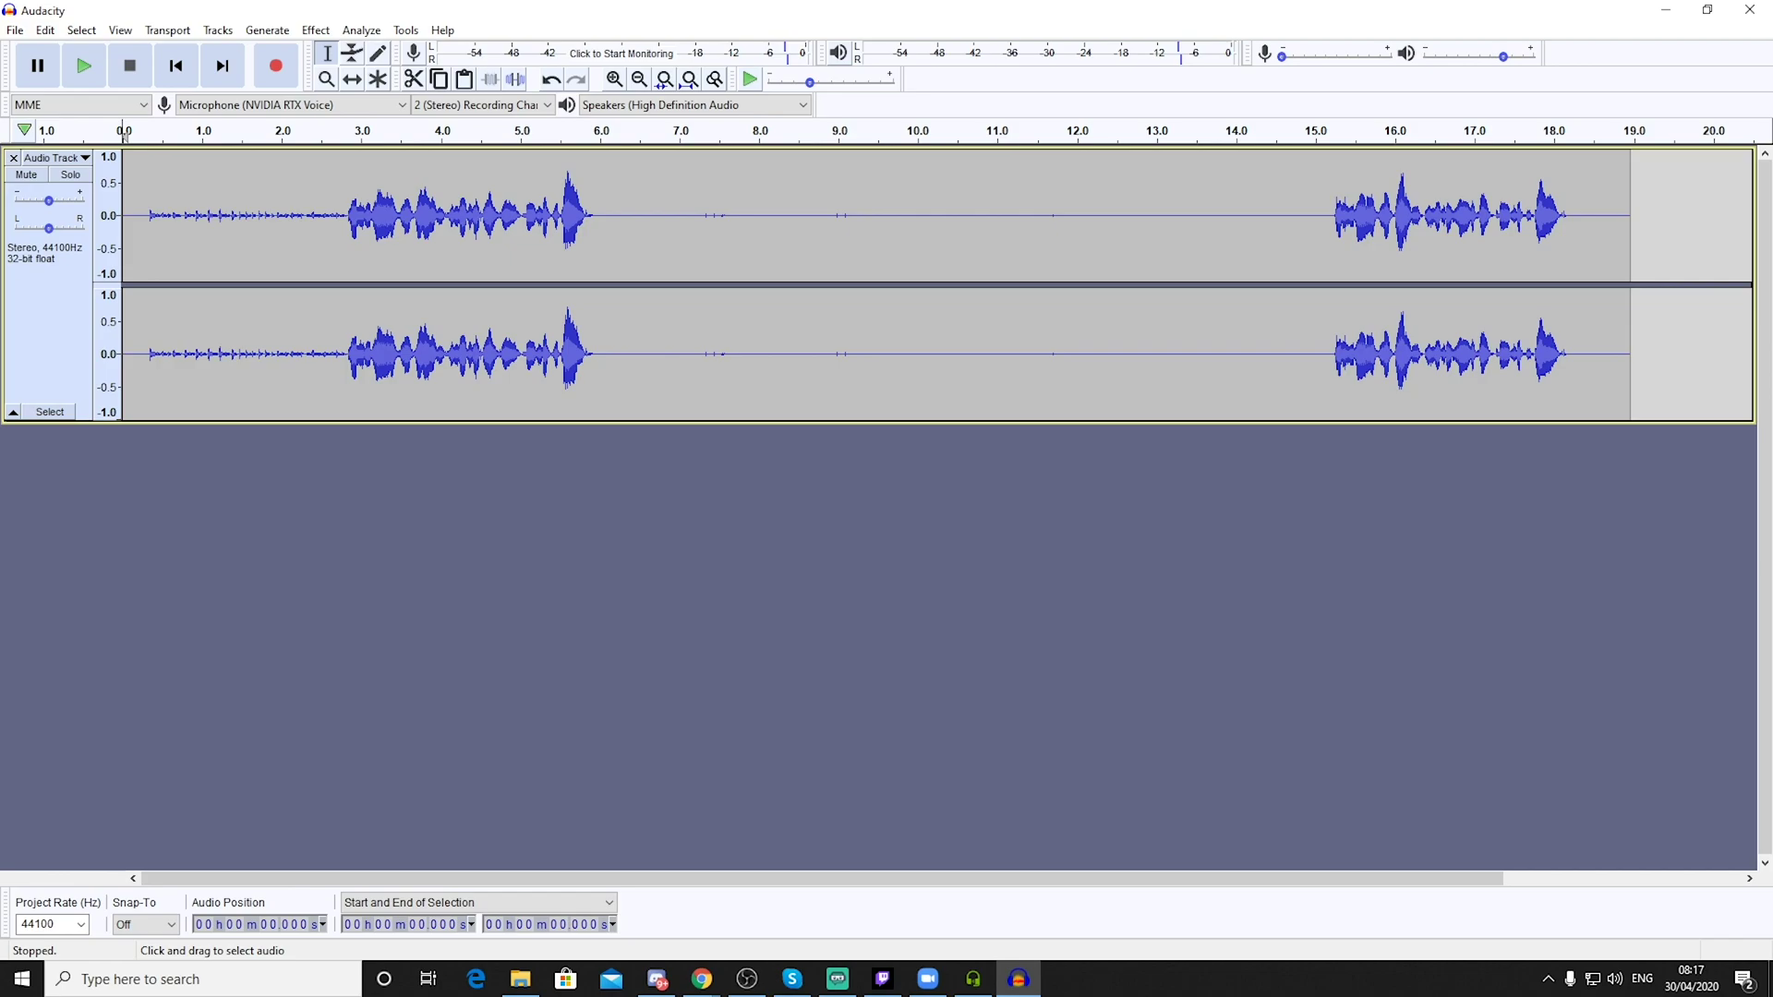
{"action": "left_click", "coordinate": [139, 242]}
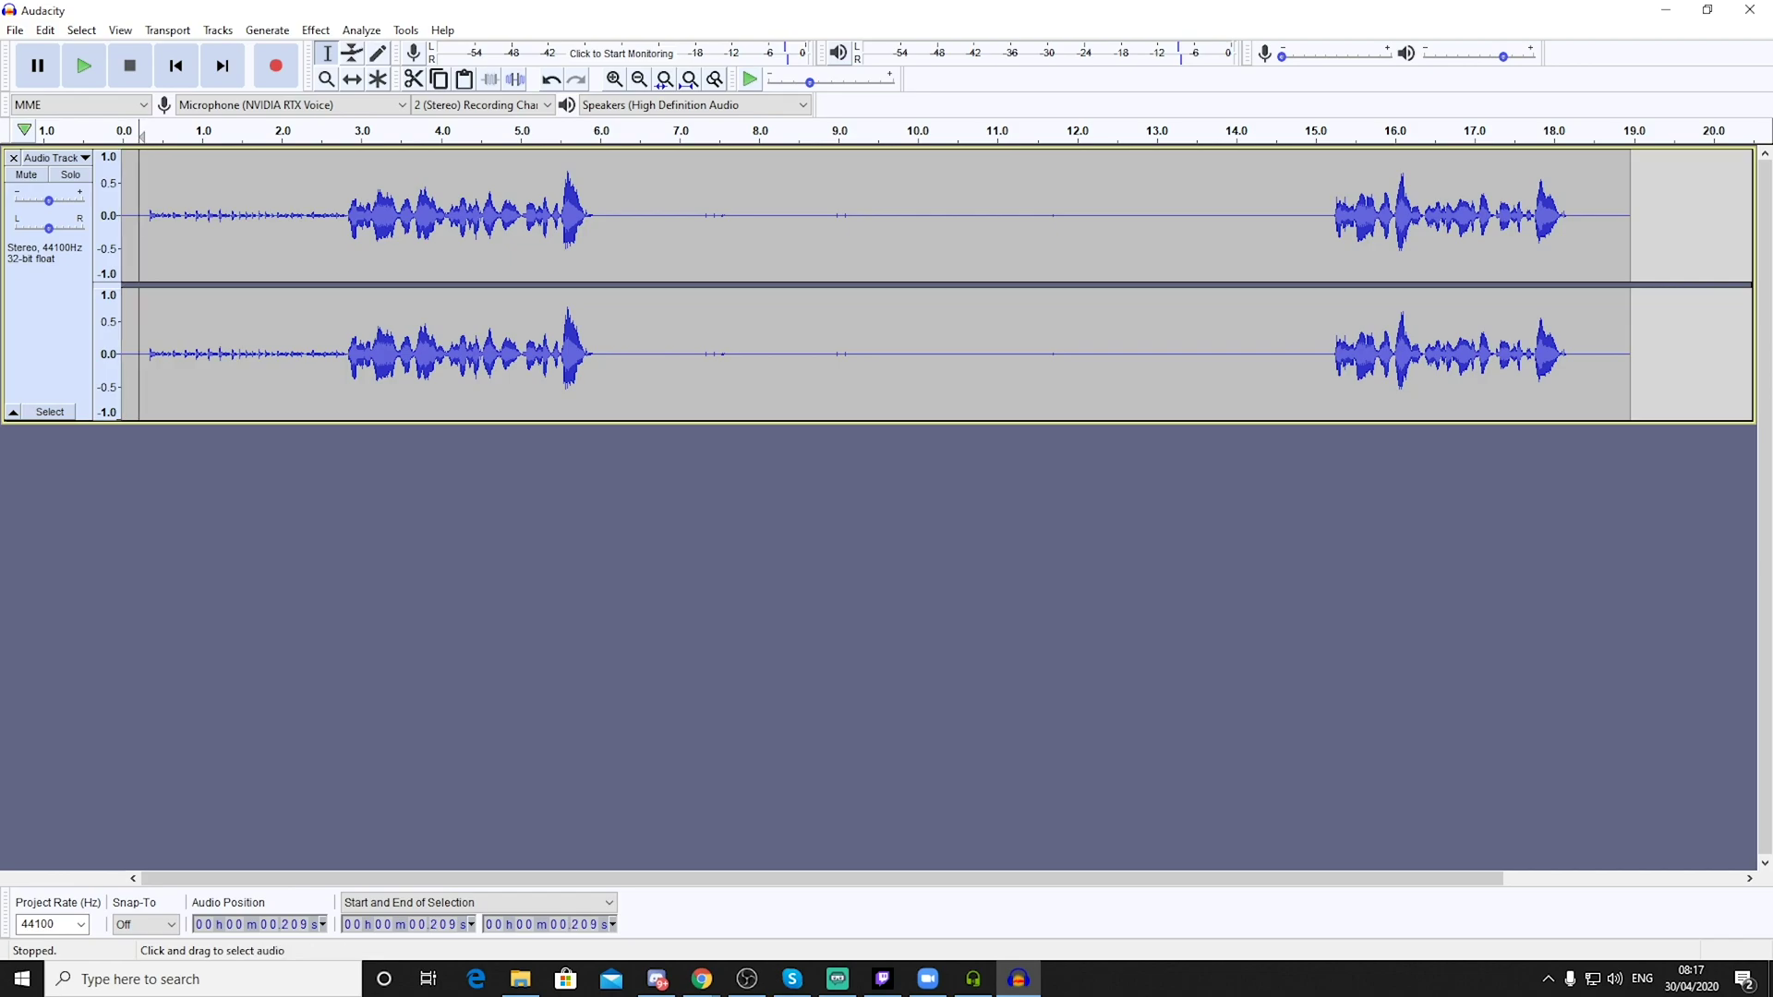
{"action": "key", "text": "space"}
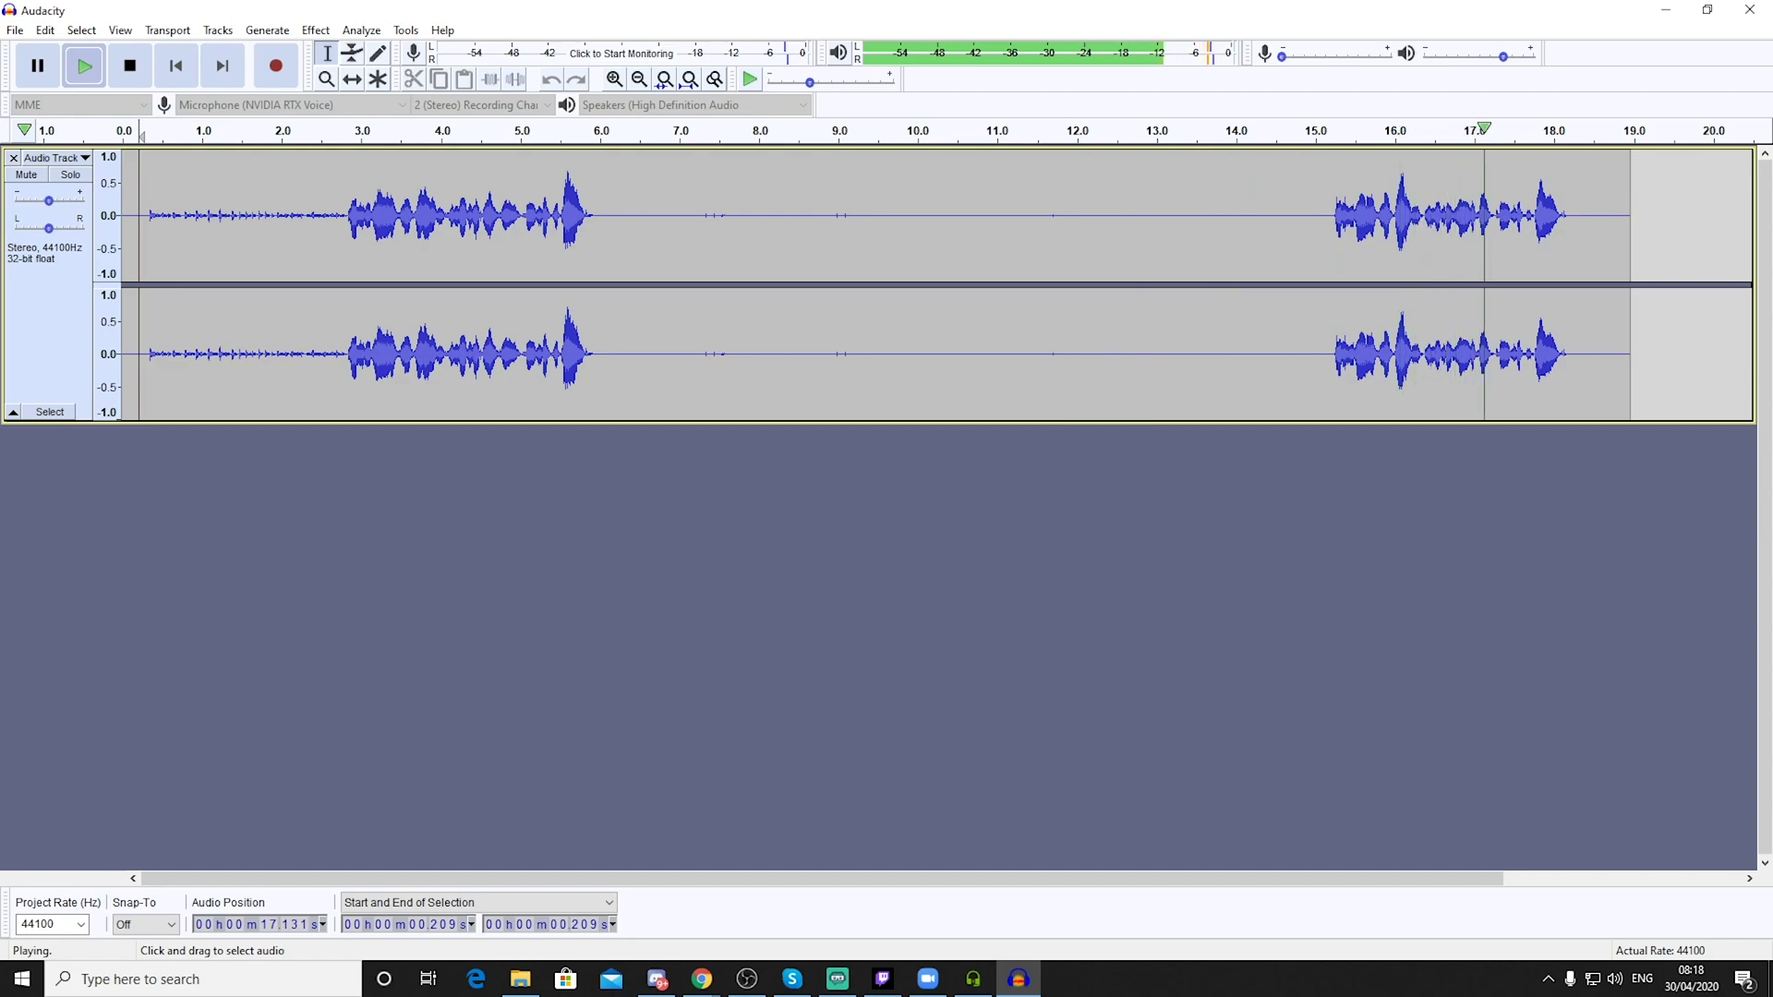
{"action": "key", "text": "space"}
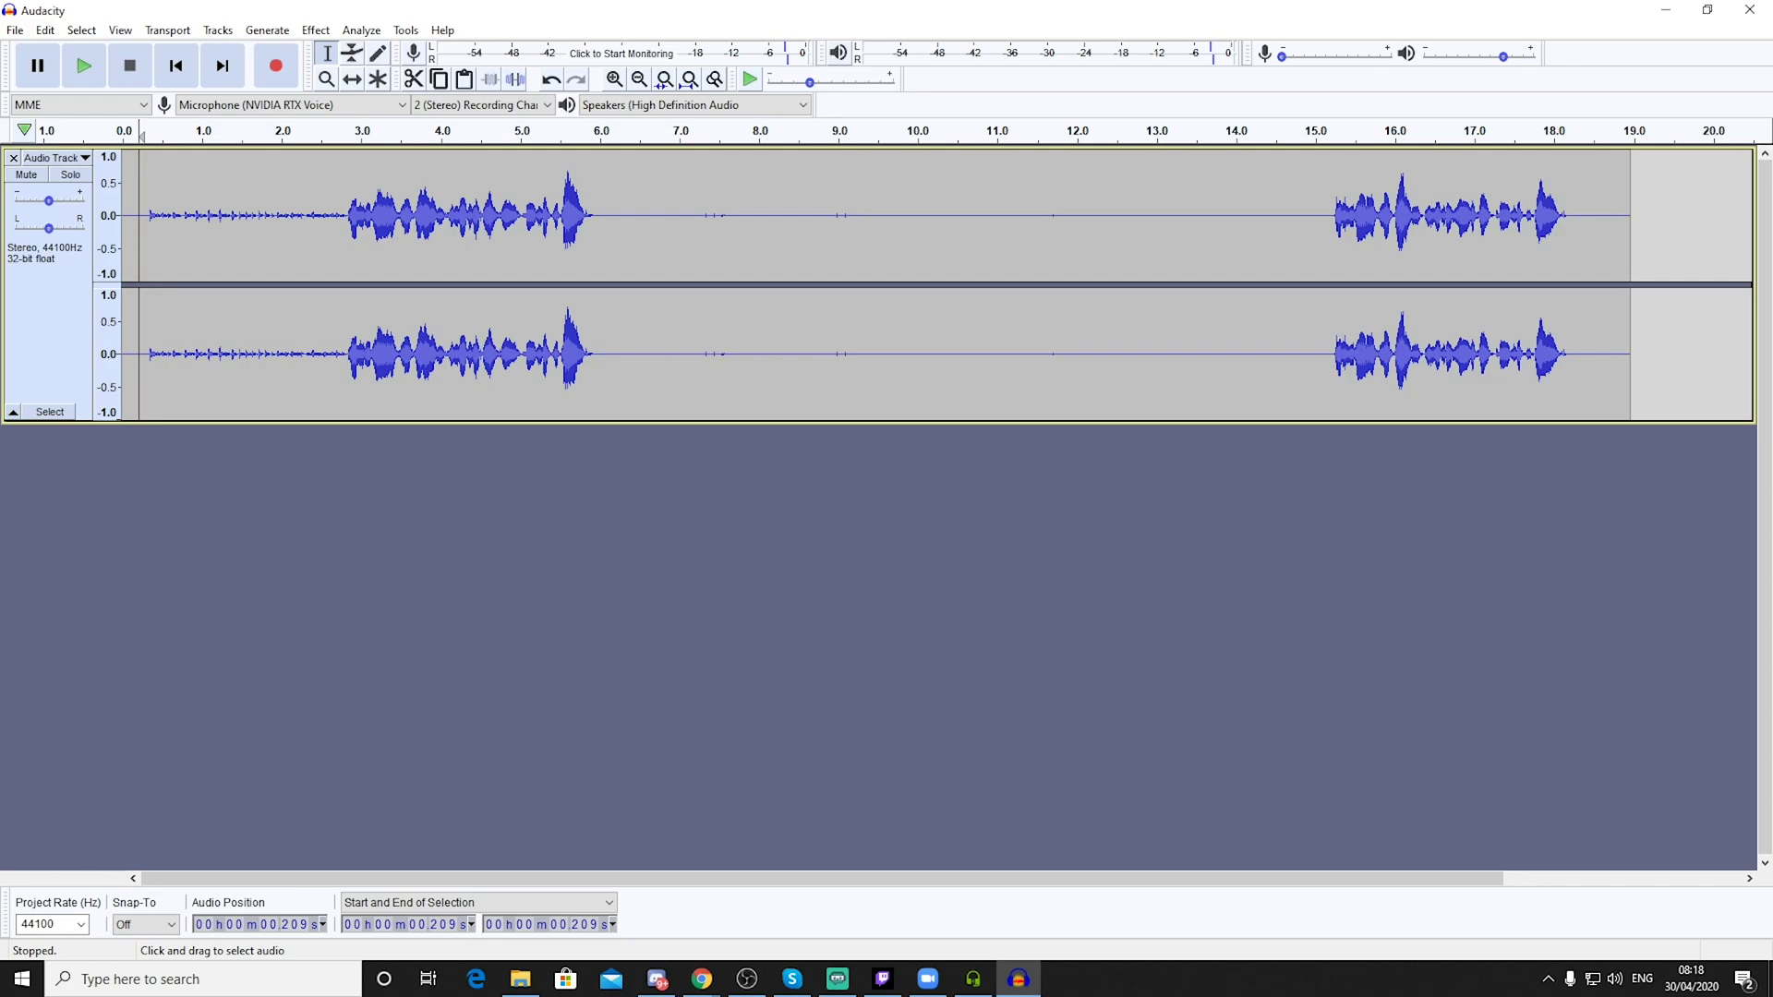
Step: Play back the track from about 12 s, 0.3 s and 14 s, then show the RTX Voice window
{"action": "left_click", "coordinate": [1091, 249]}
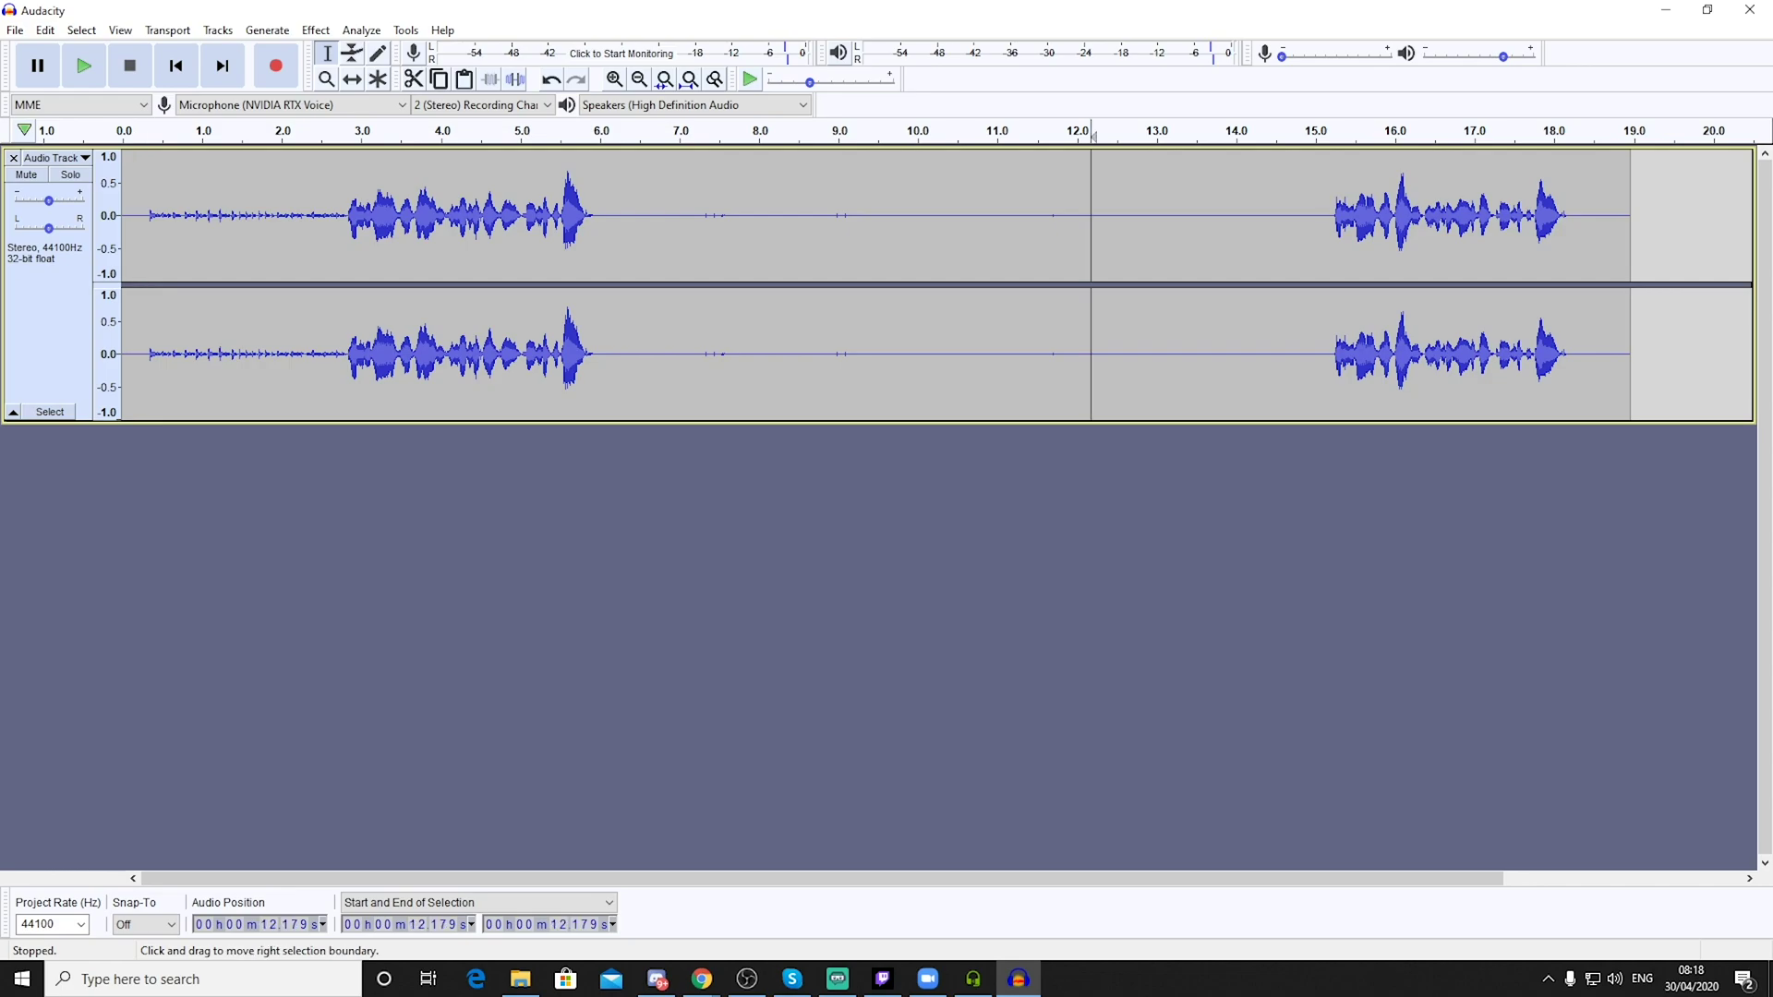
{"action": "key", "text": "space"}
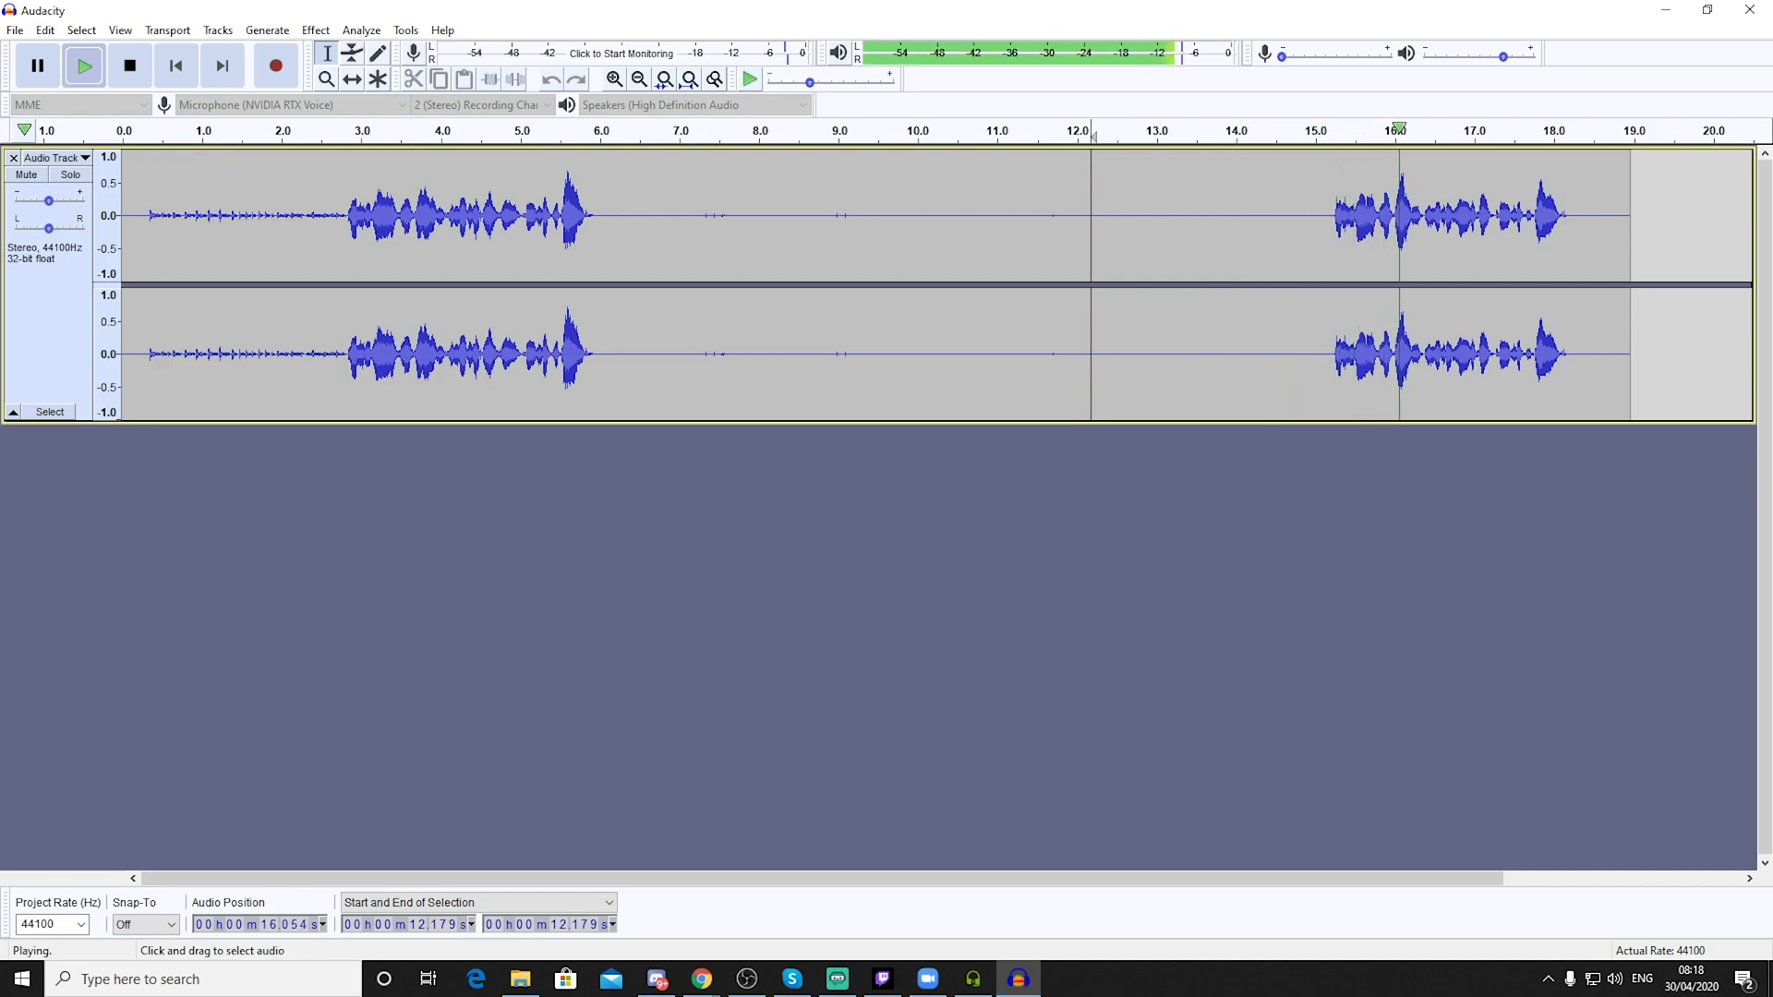
{"action": "key", "text": "space"}
{"action": "left_click", "coordinate": [147, 277]}
{"action": "key", "text": "space"}
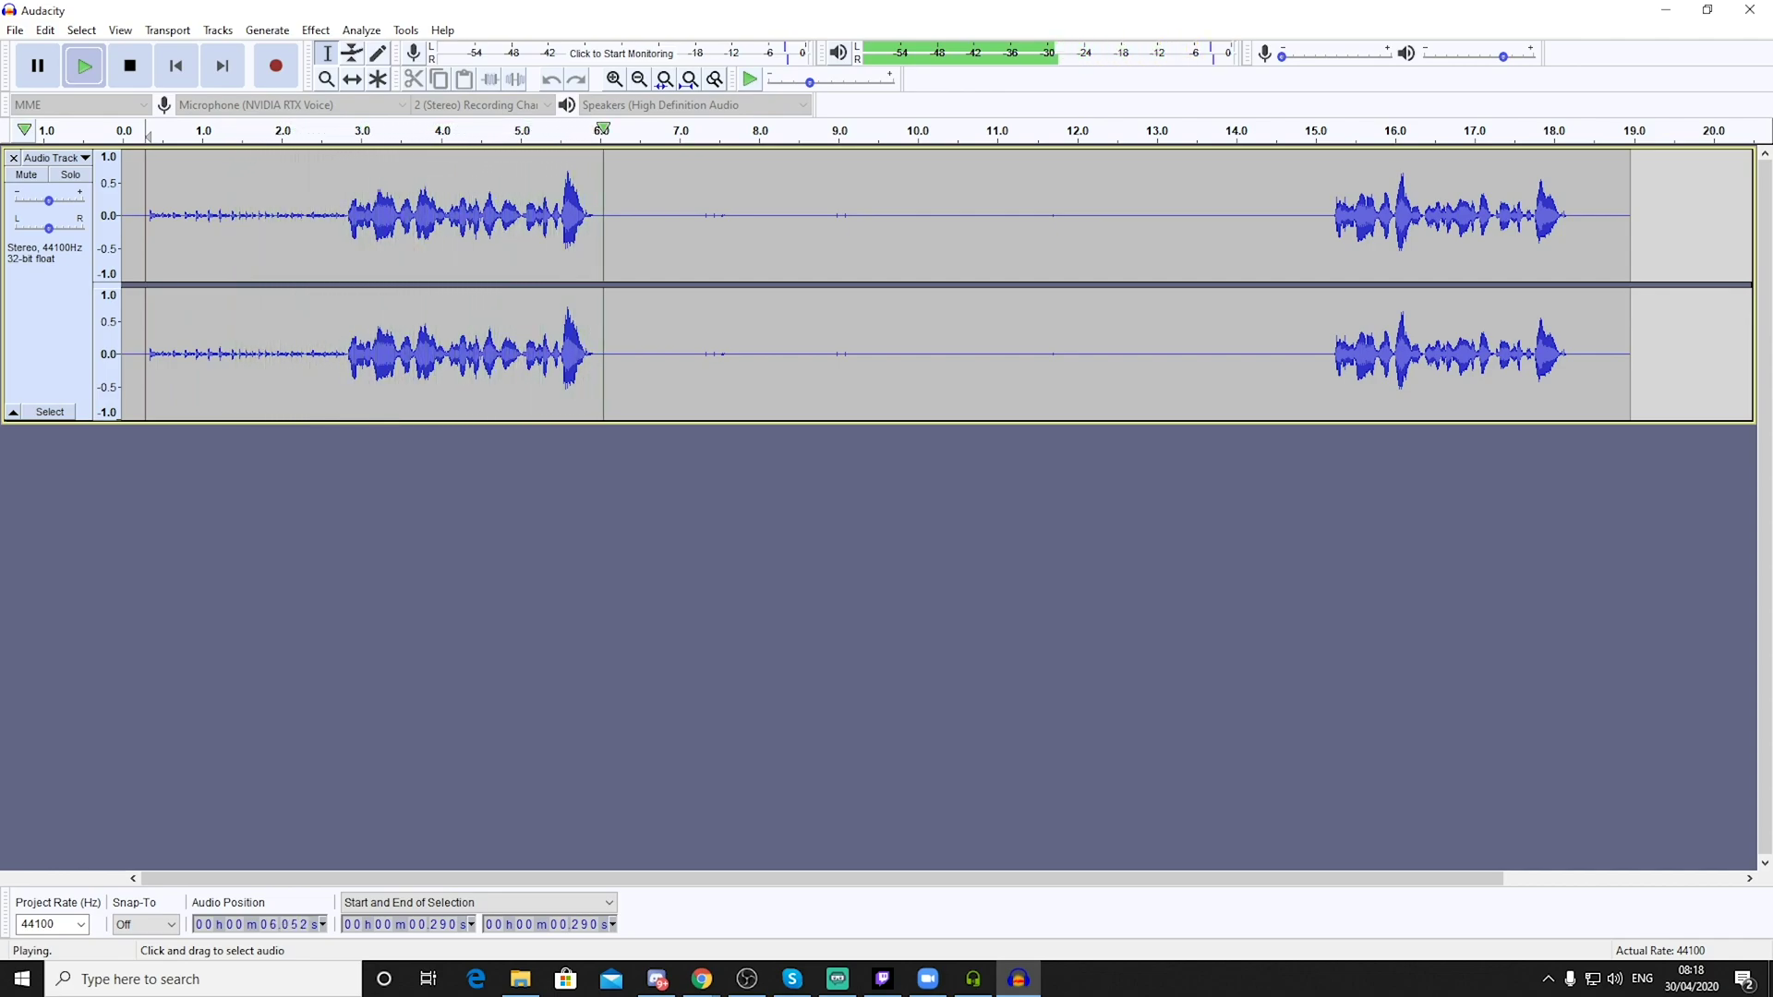
{"action": "key", "text": "space"}
{"action": "left_click", "coordinate": [1240, 231]}
{"action": "key", "text": "space"}
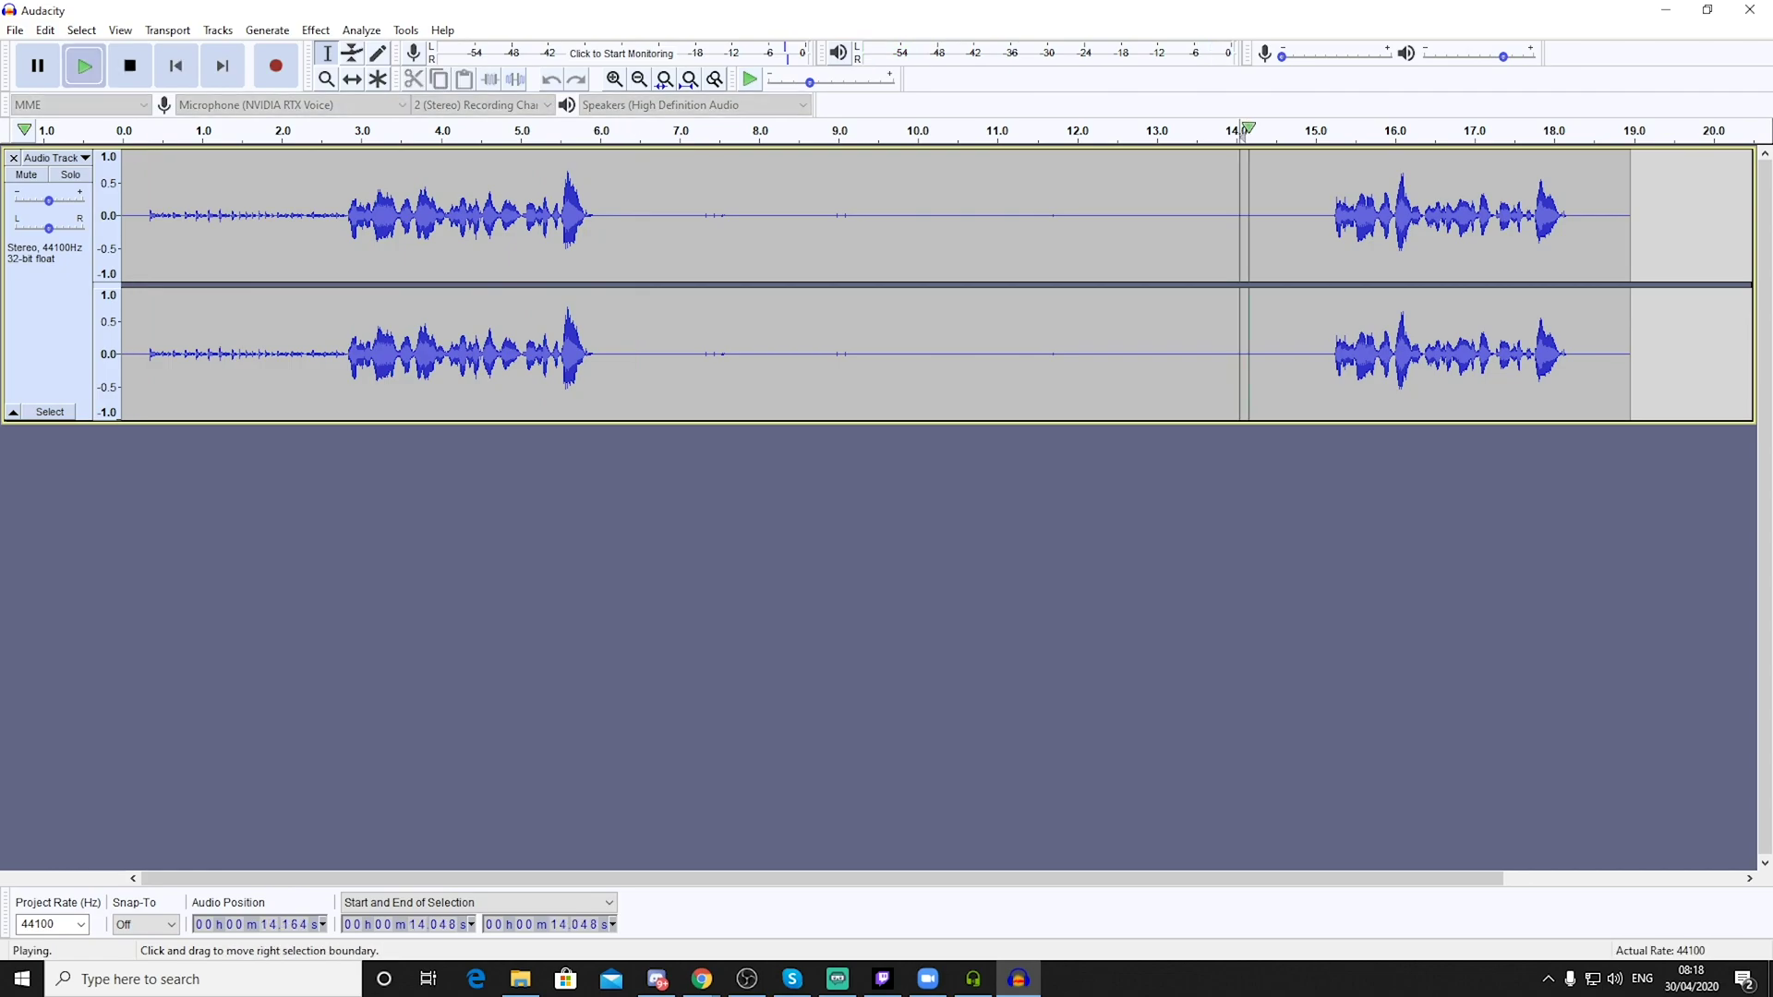
{"action": "key", "text": "space"}
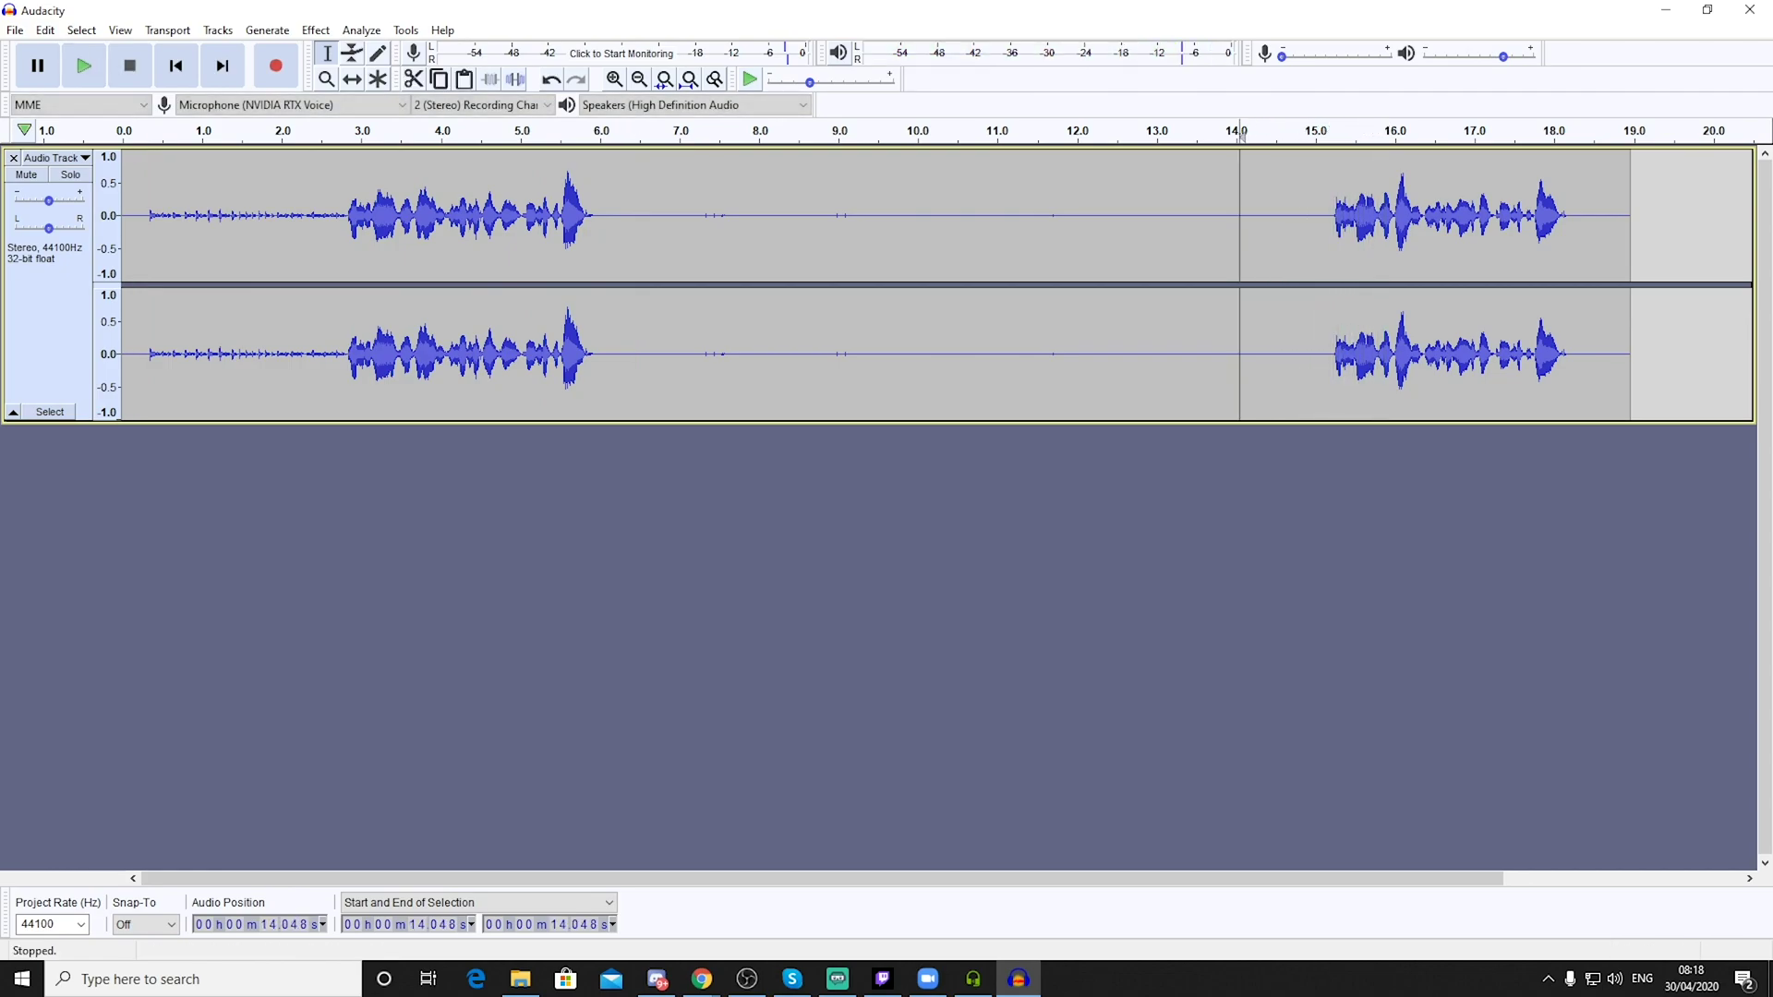
{"action": "left_click", "coordinate": [973, 979]}
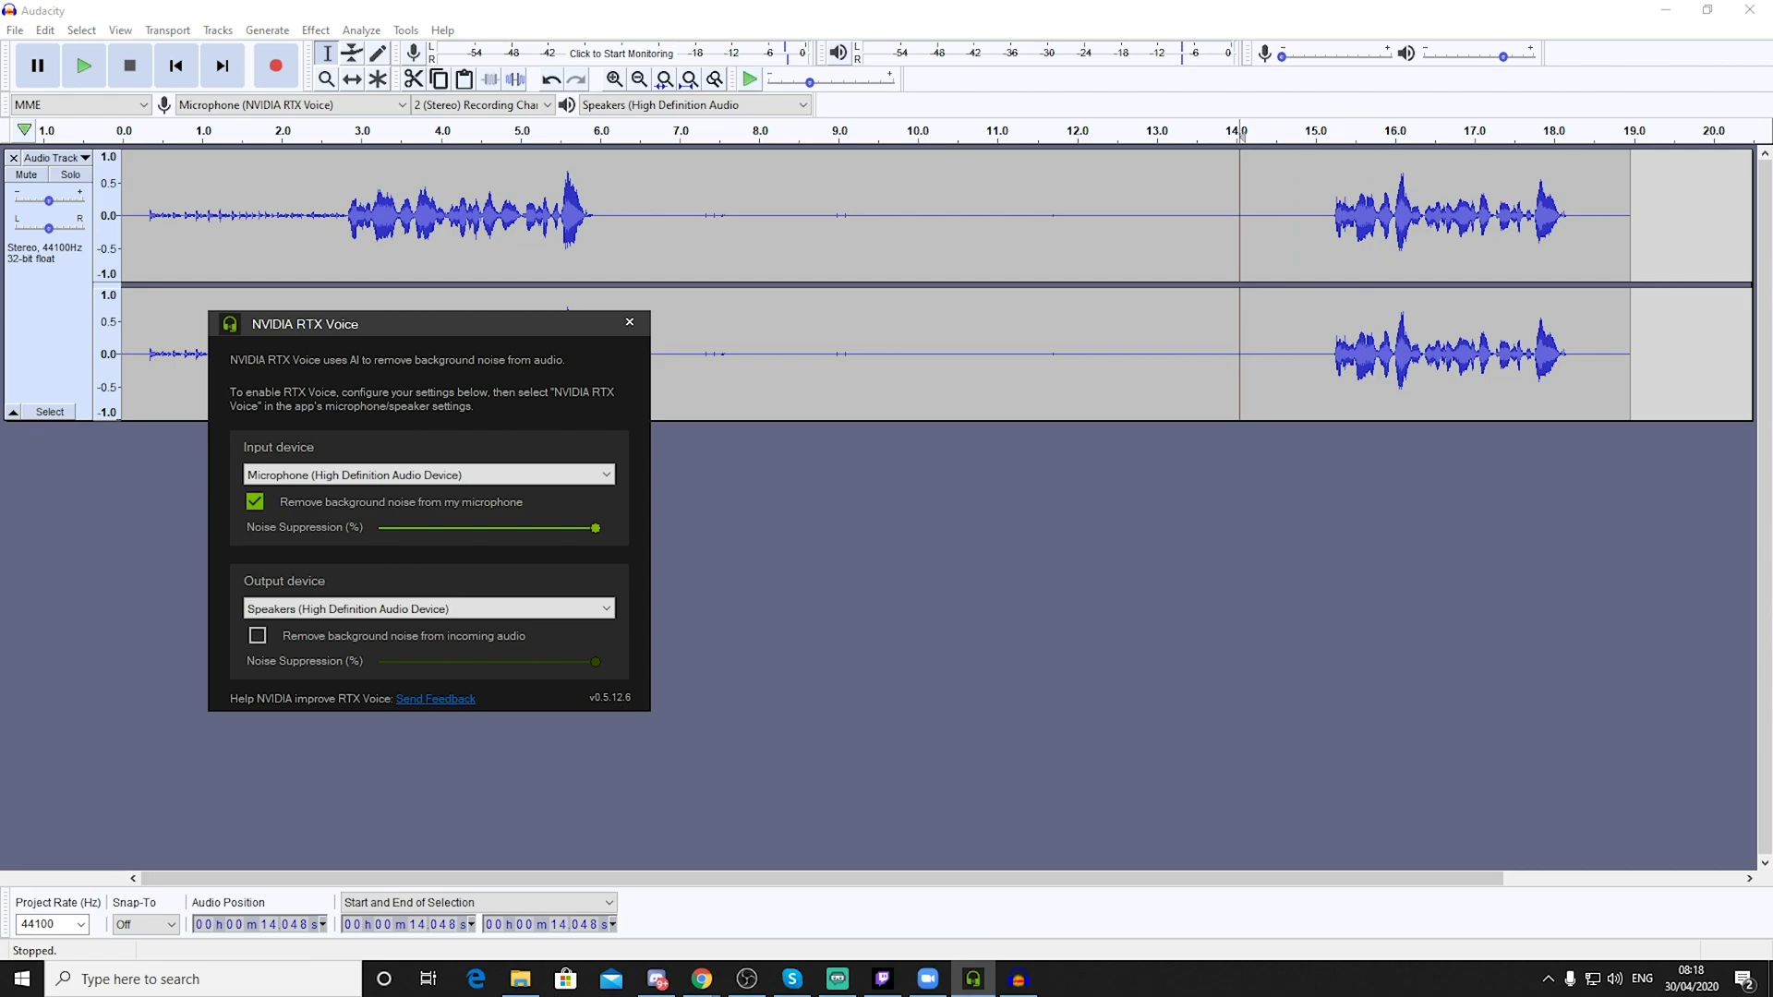
Step: Remove the old test track from Audacity
{"action": "left_click", "coordinate": [147, 517]}
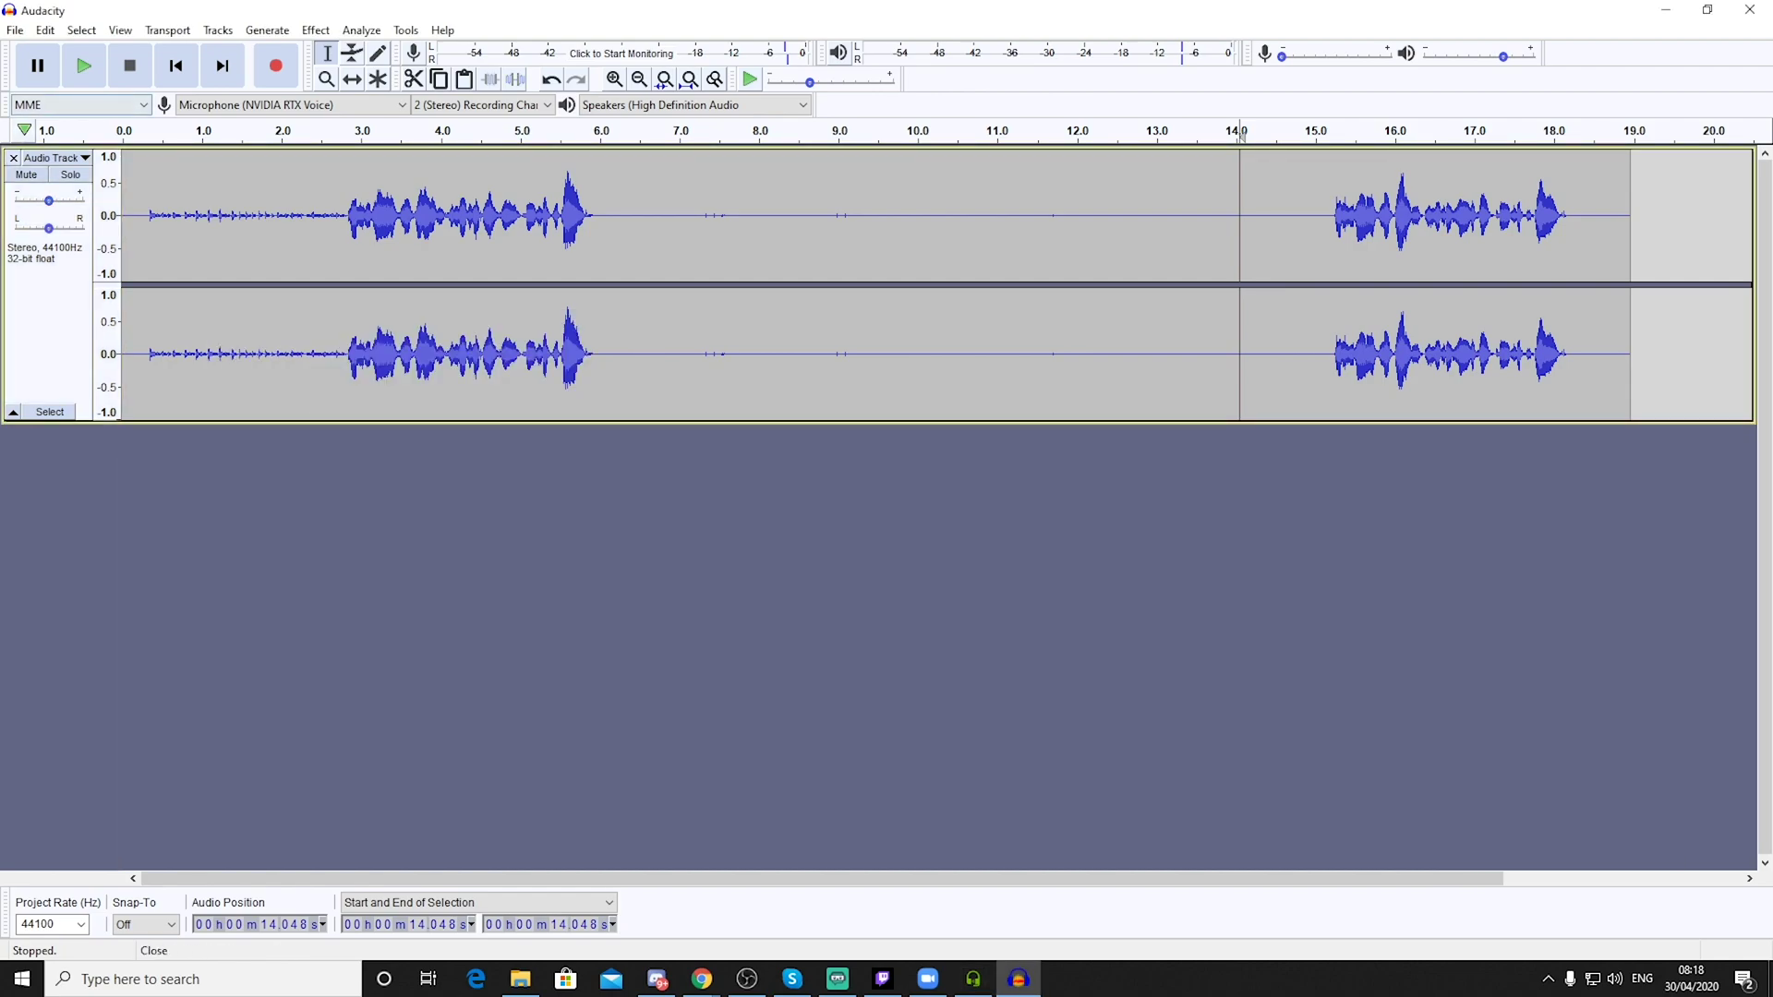
{"action": "left_click", "coordinate": [14, 158]}
{"action": "left_click", "coordinate": [973, 978]}
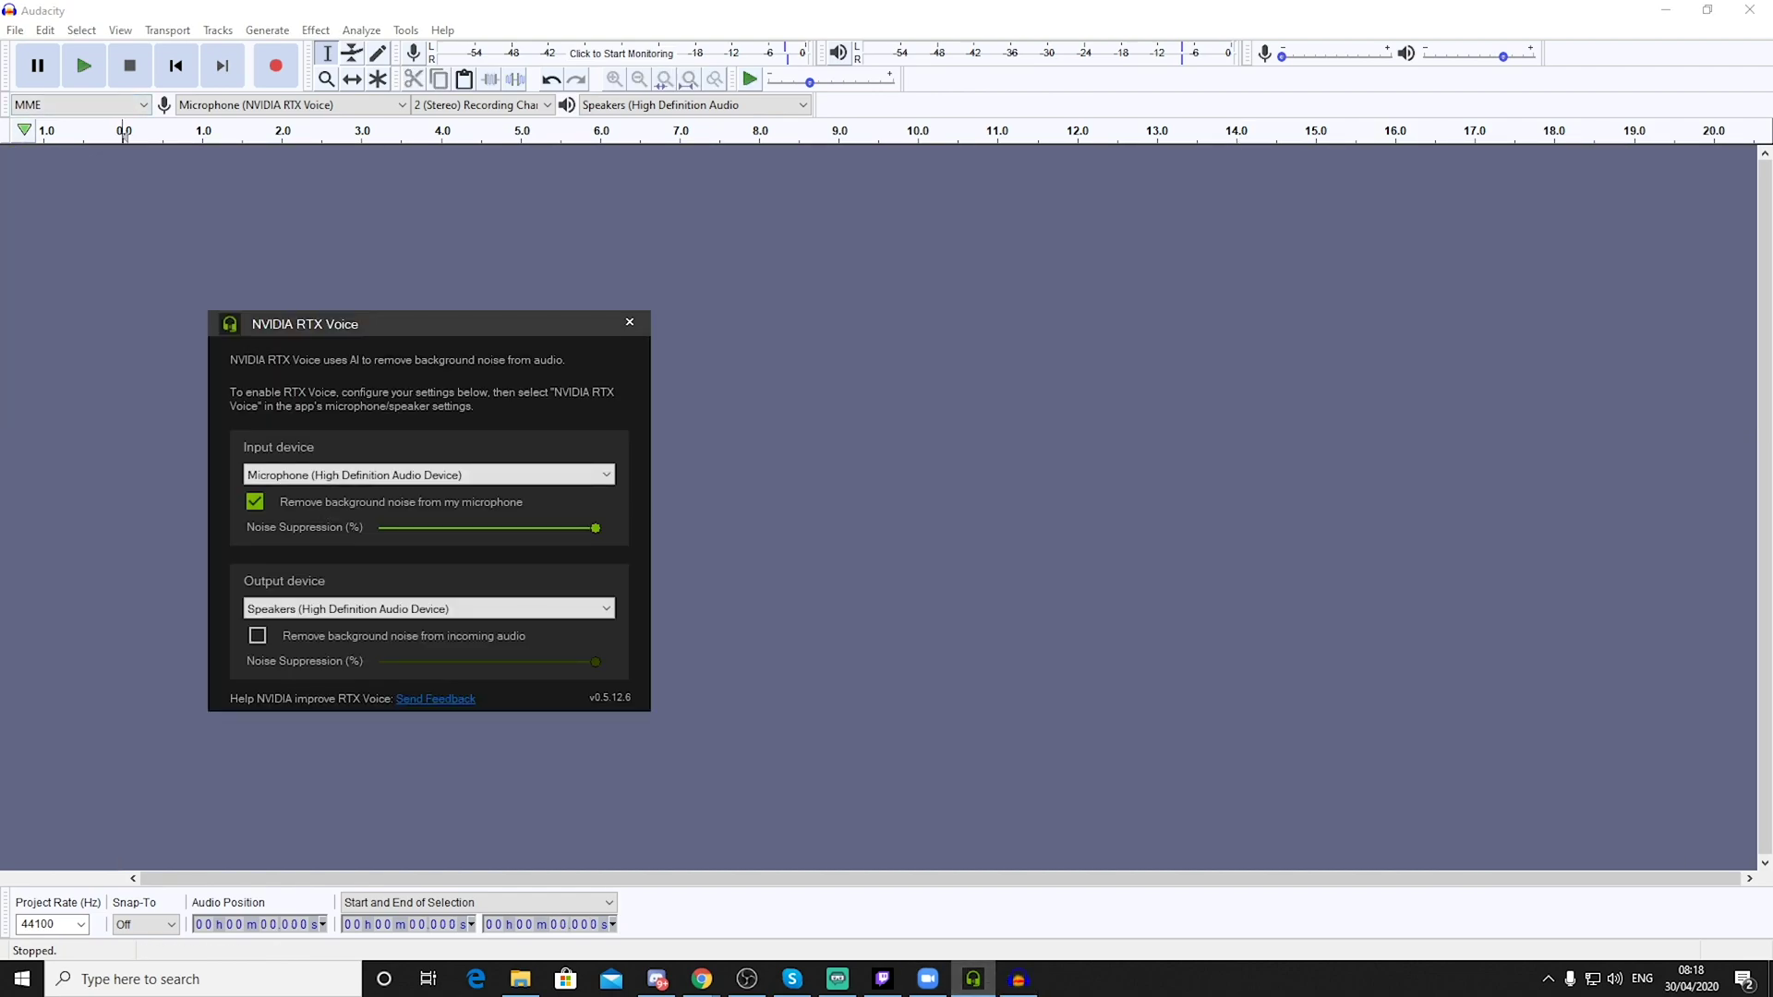
Step: Record a new ~19-second test track, dismissing the Disallowed error dialogs, then stop
{"action": "left_click", "coordinate": [276, 65]}
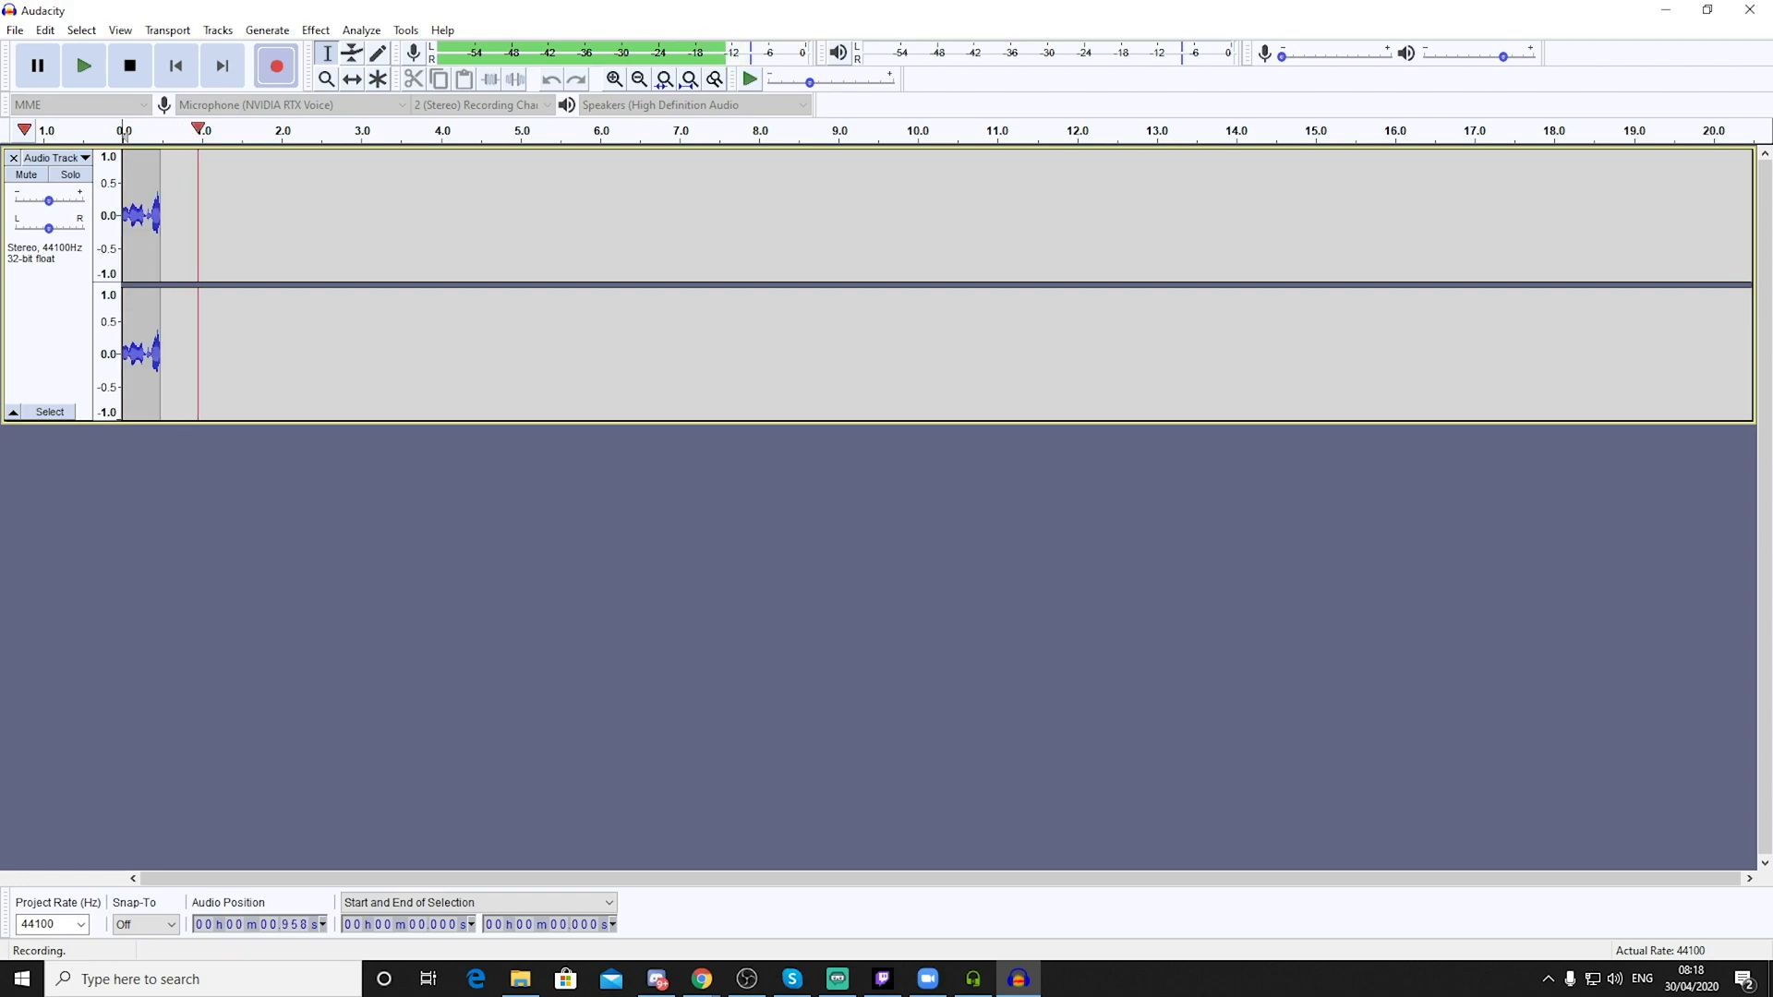
{"action": "key", "text": "k"}
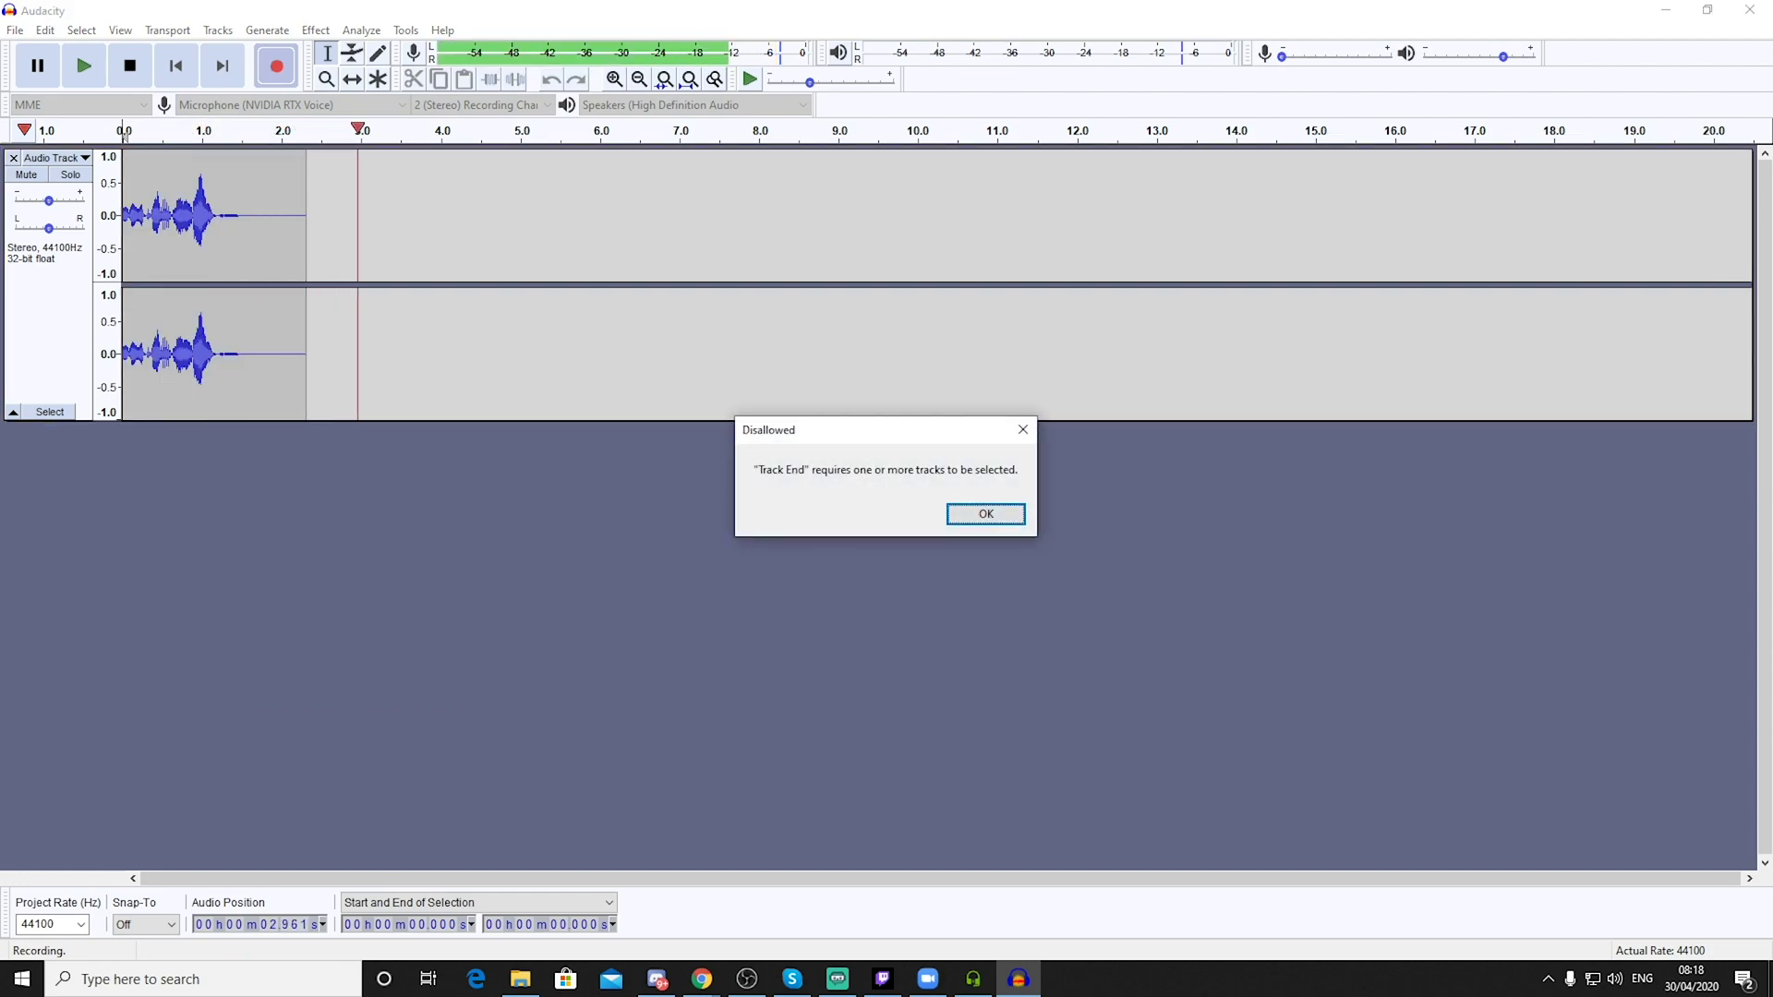
{"action": "key", "text": "Return"}
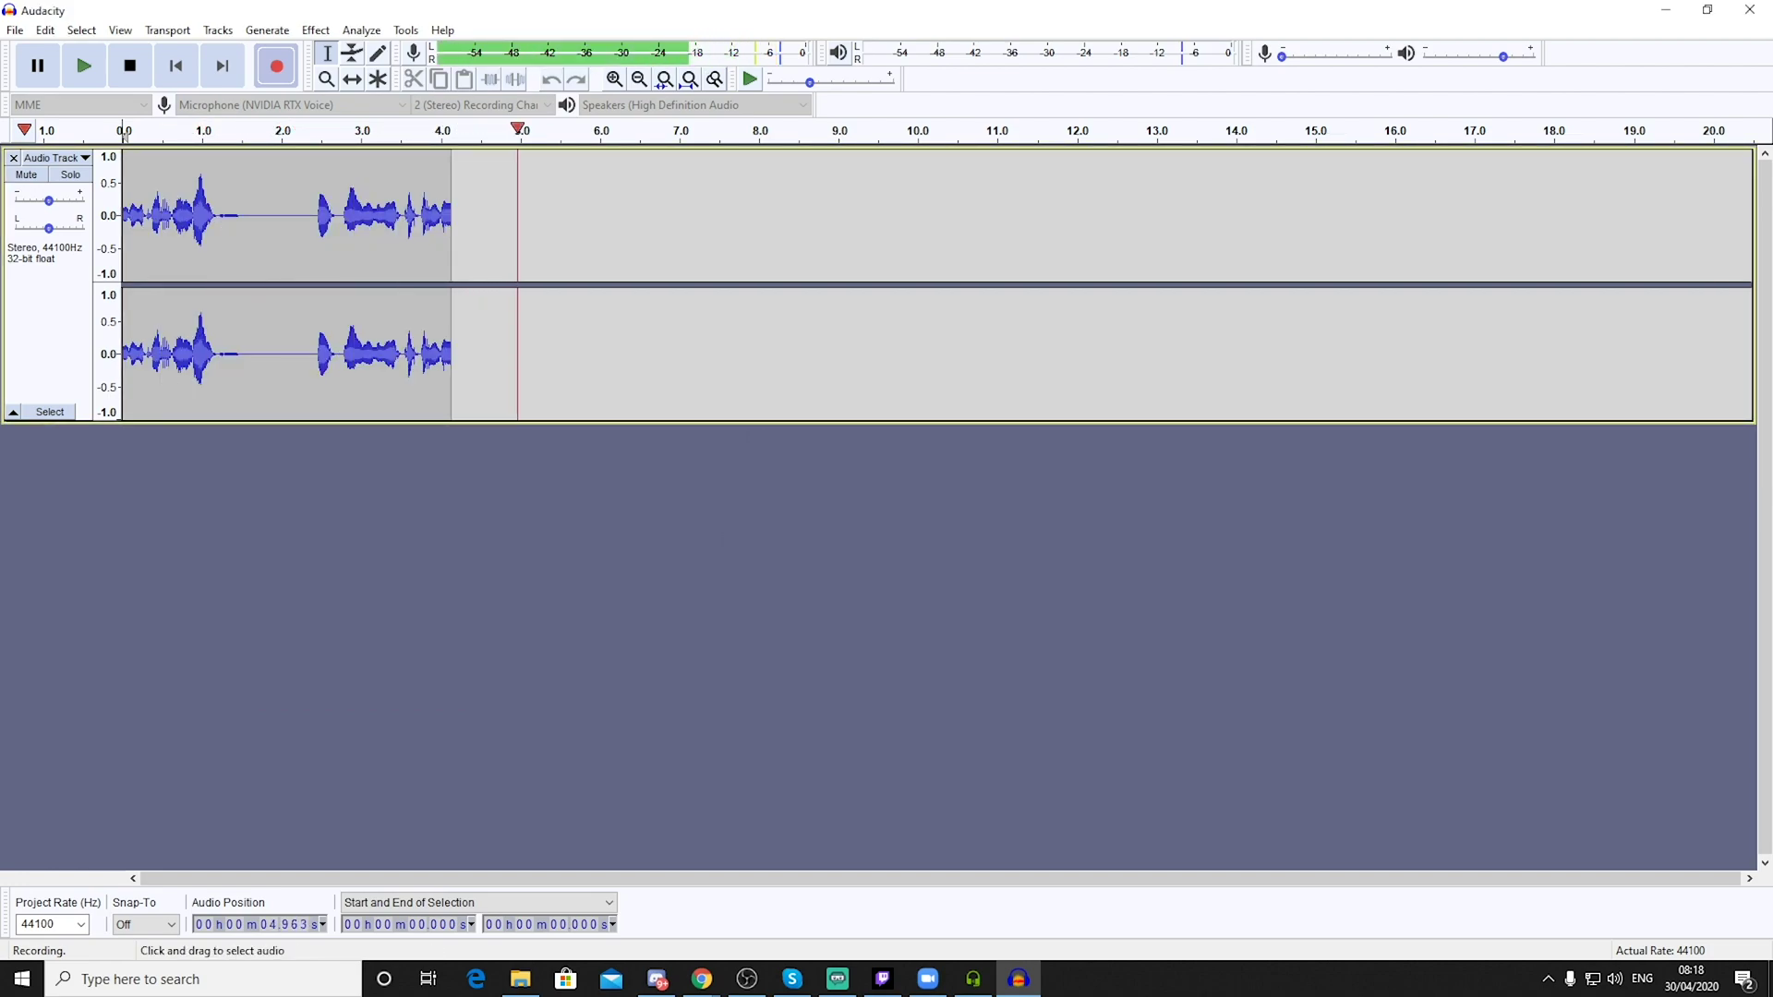
{"action": "key", "text": "c"}
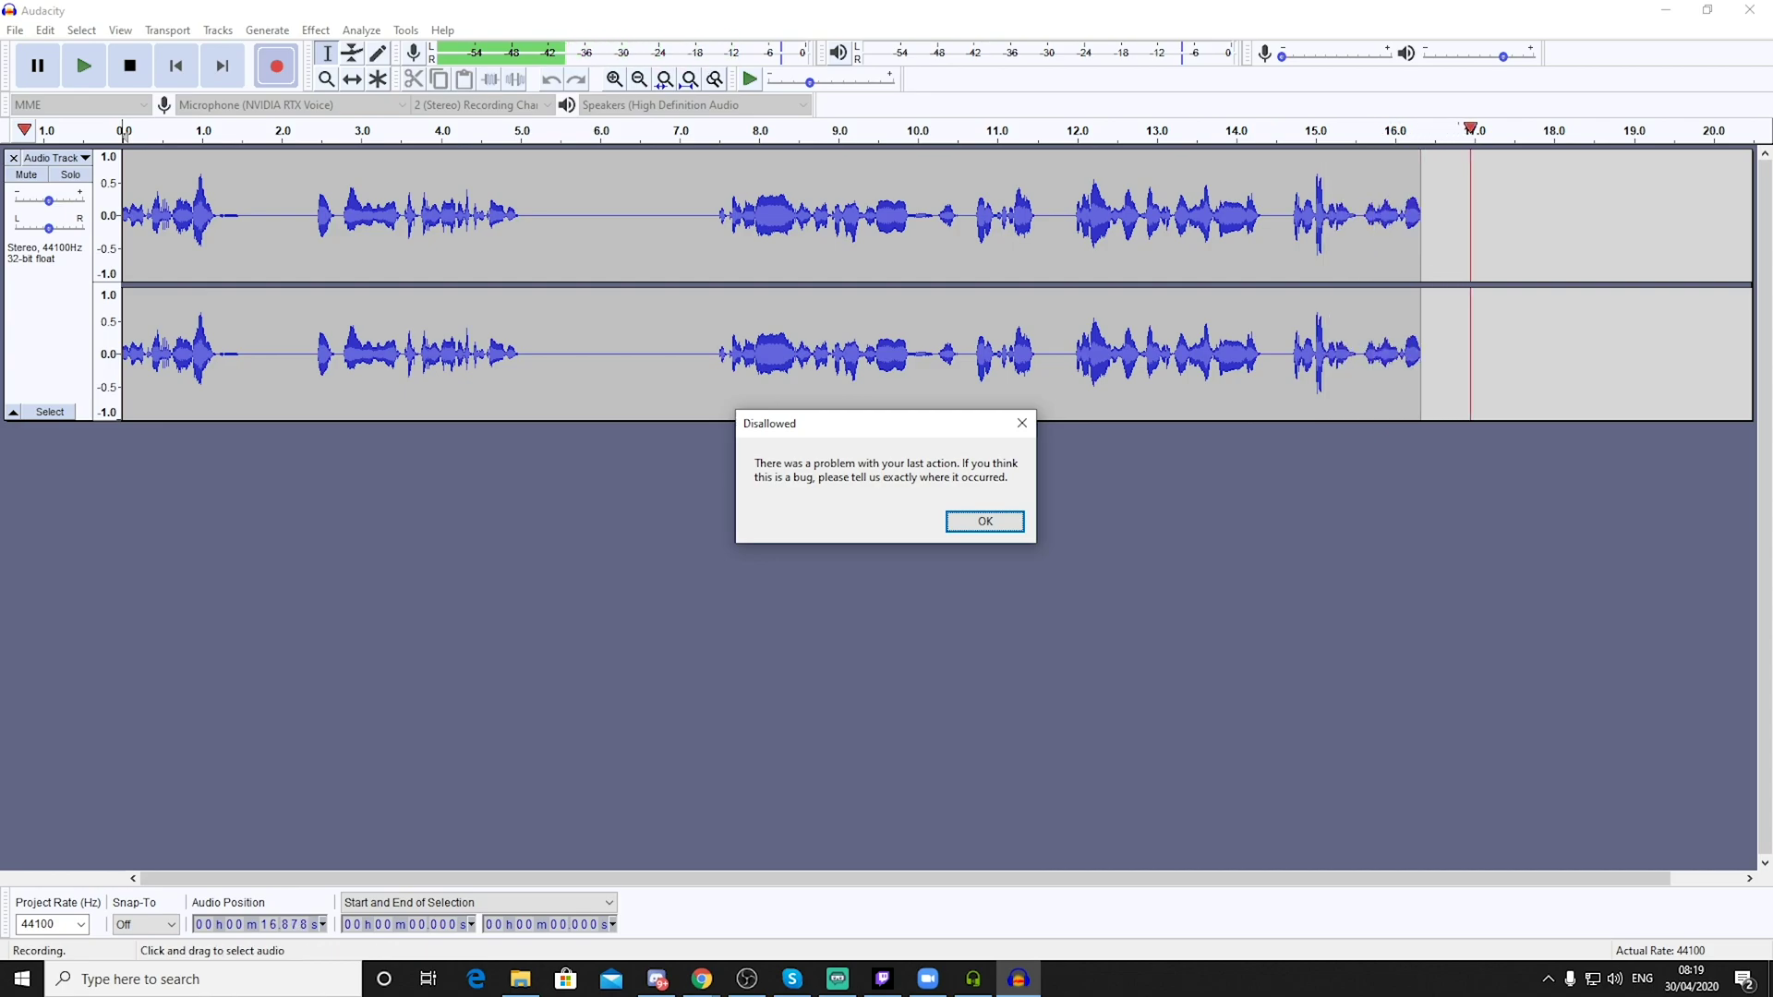
{"action": "key", "text": "Return"}
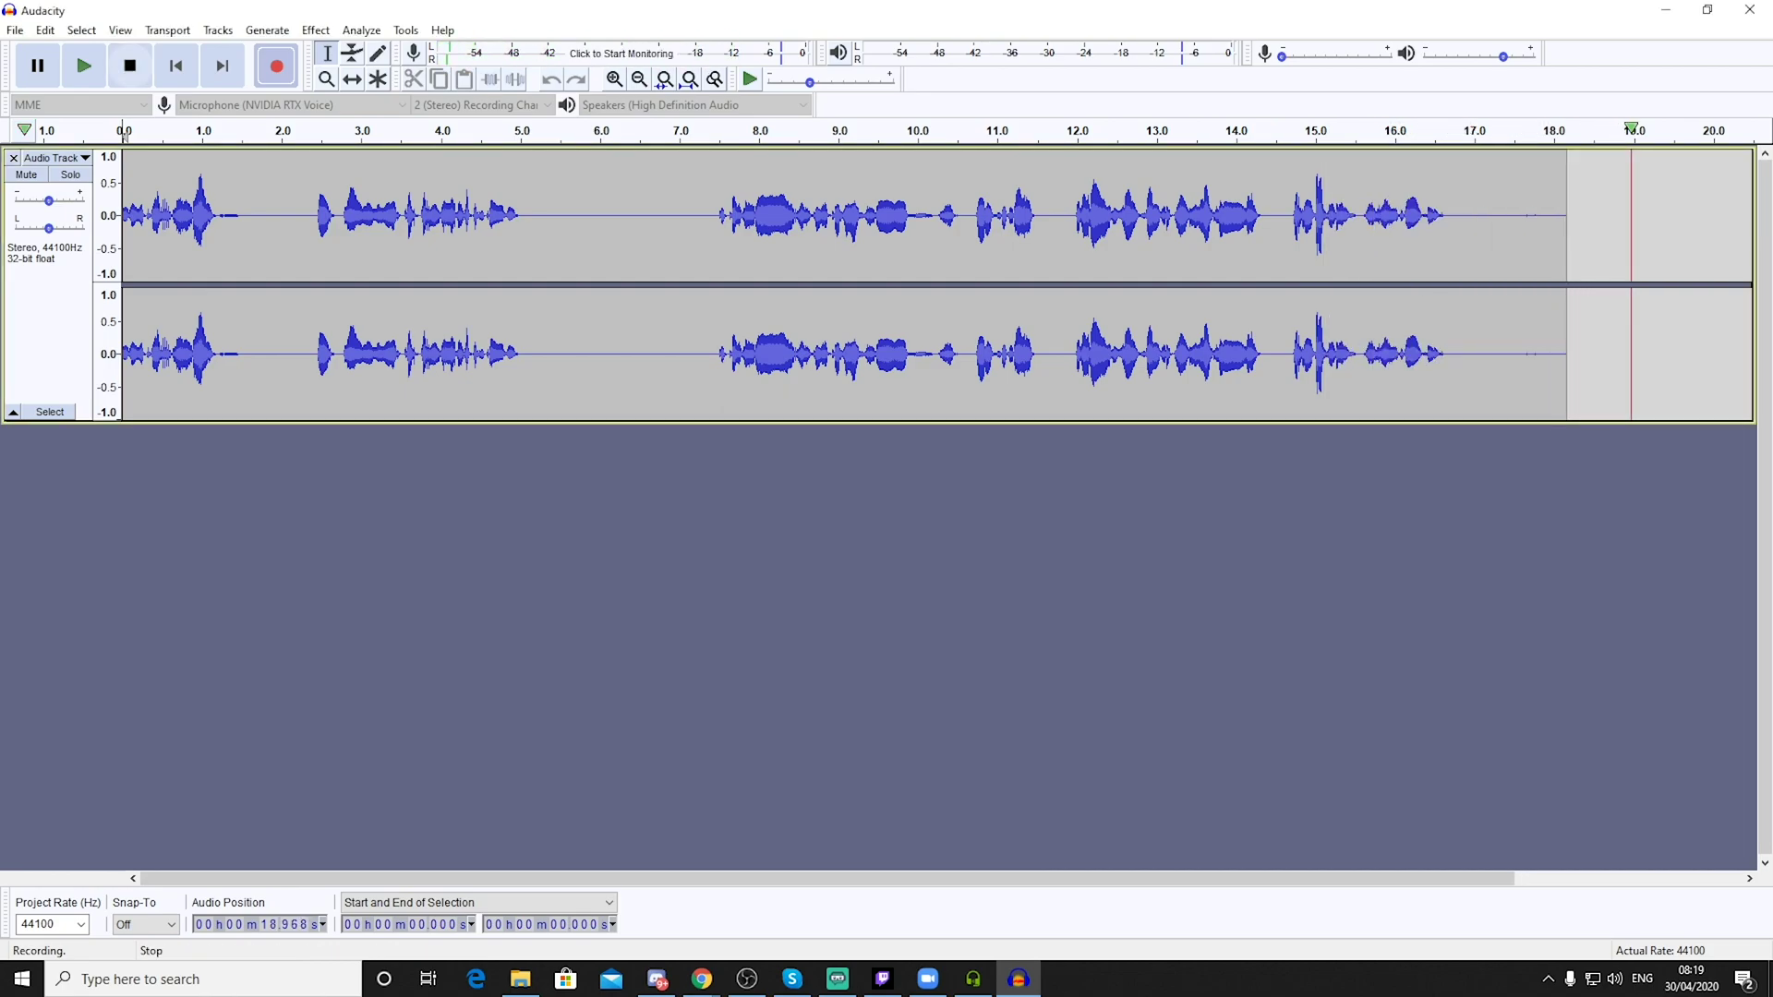
{"action": "key", "text": "space"}
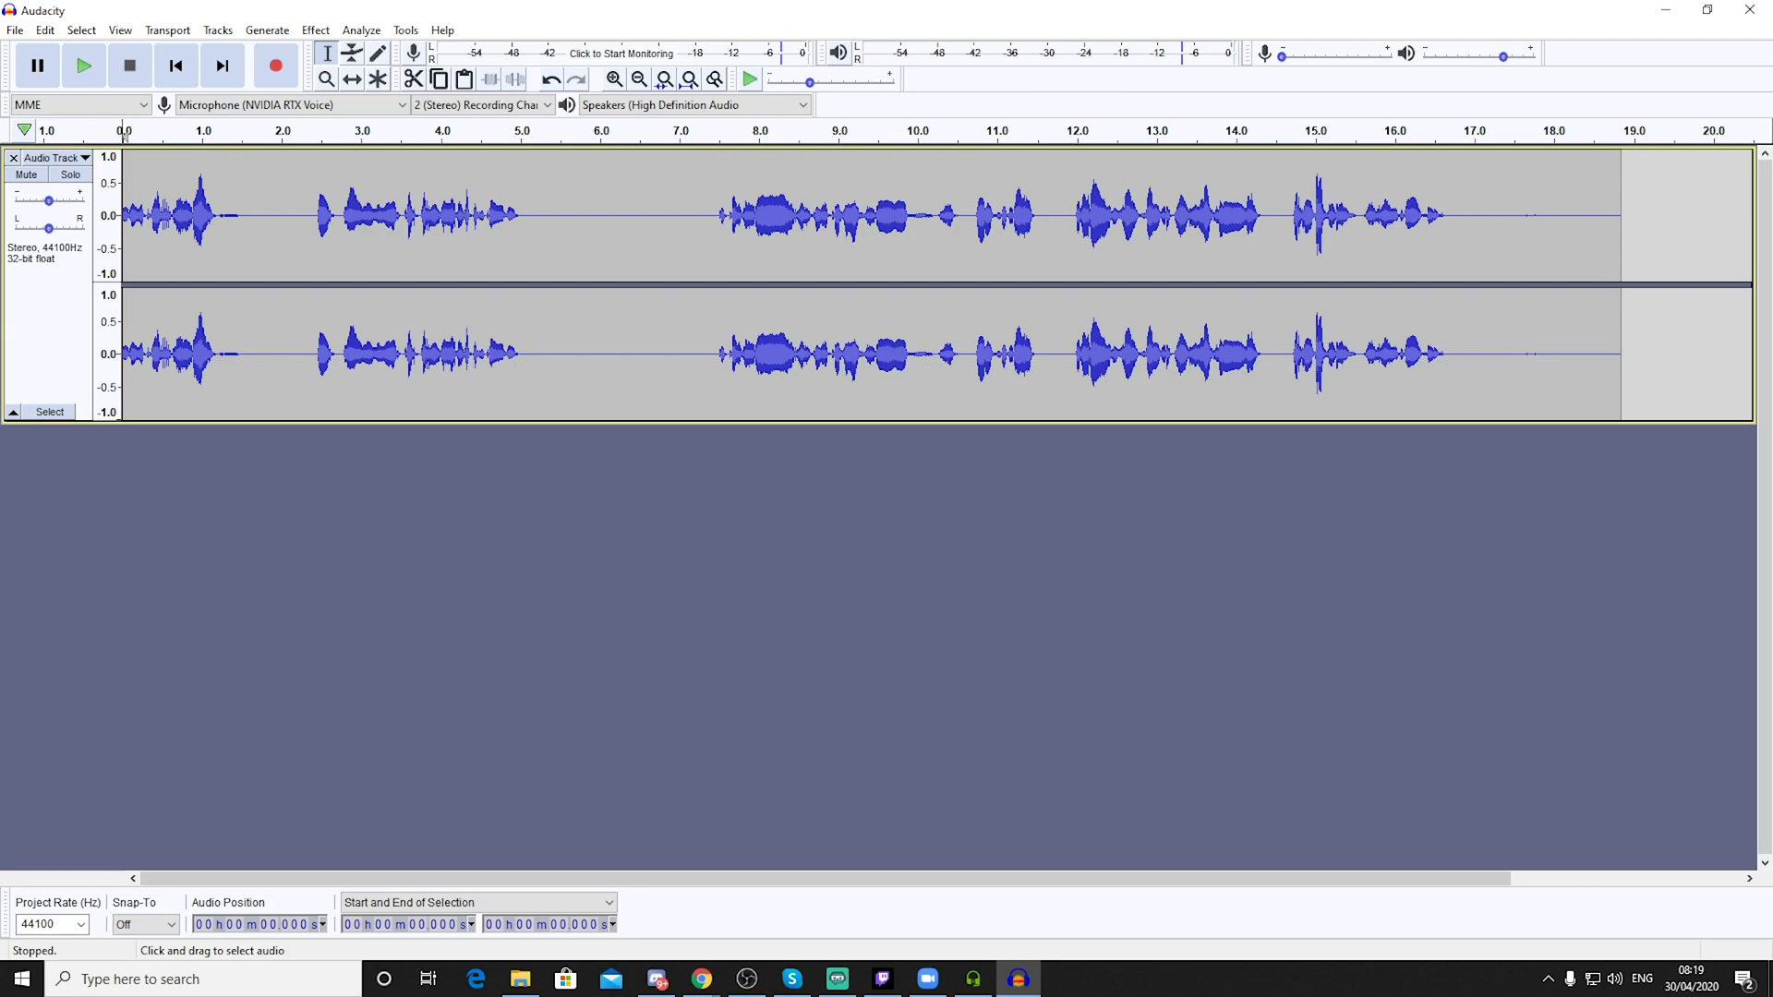
{"action": "left_click", "coordinate": [658, 222]}
{"action": "left_click", "coordinate": [677, 221]}
{"action": "left_click", "coordinate": [706, 221]}
{"action": "key", "text": "space"}
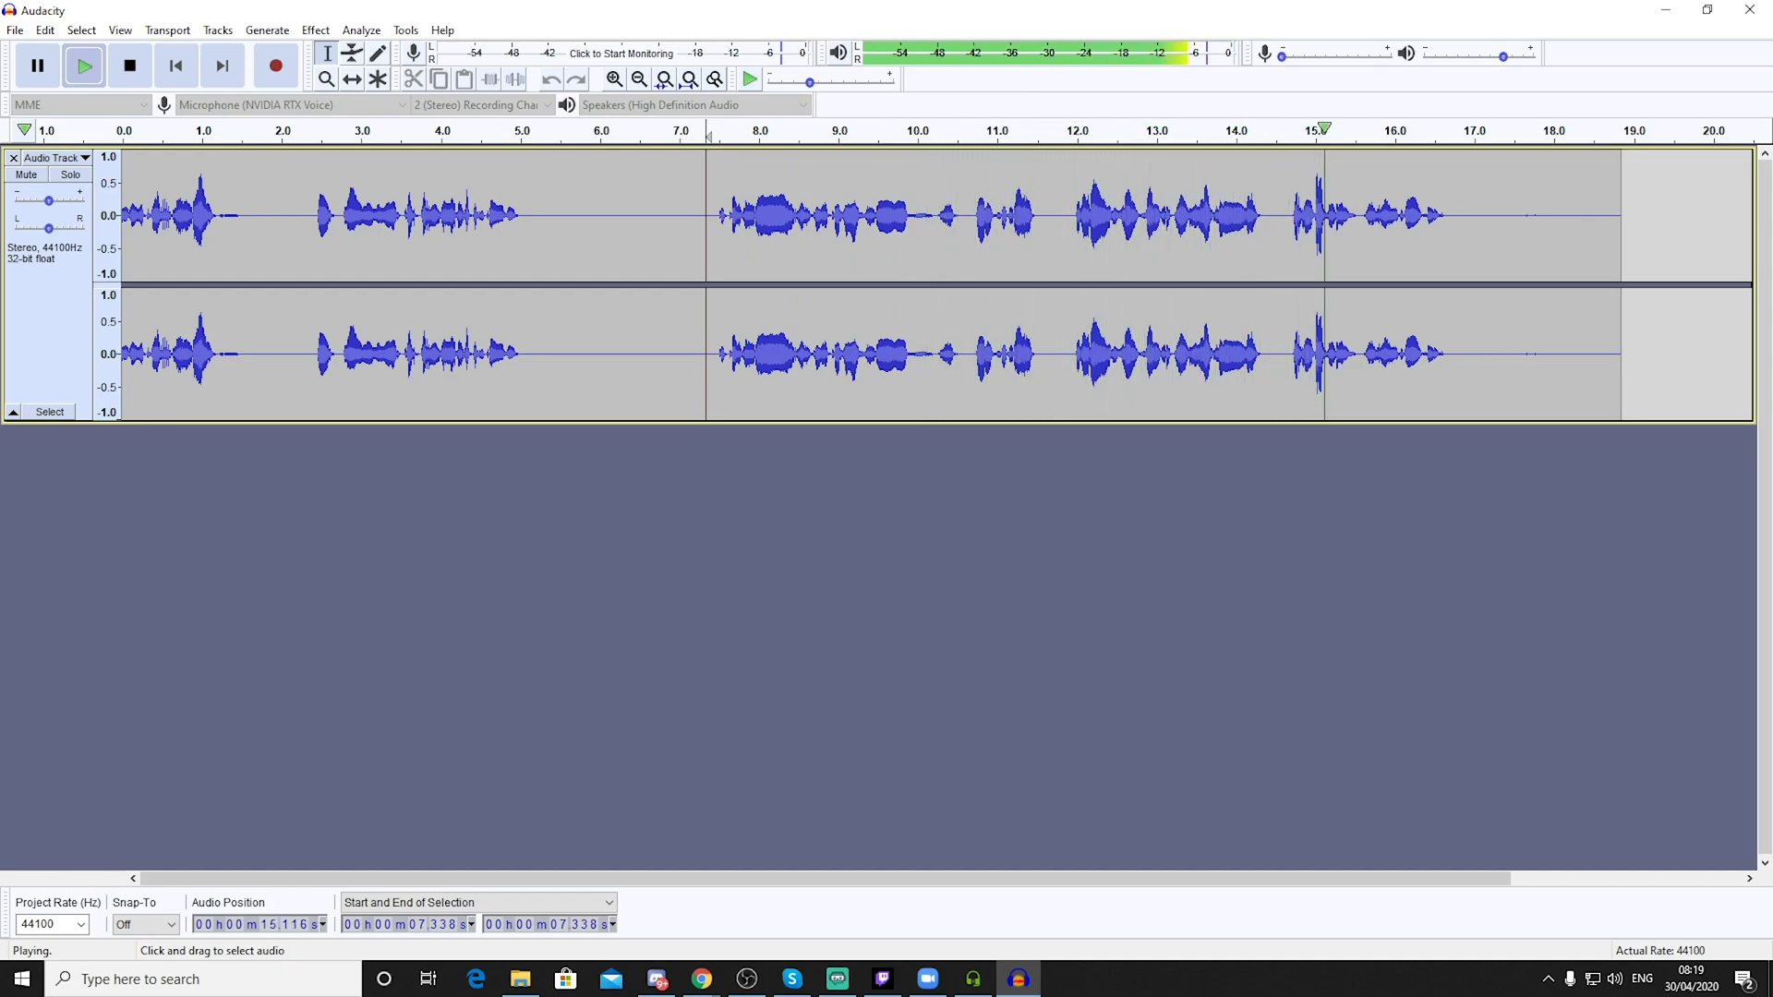
{"action": "key", "text": "space"}
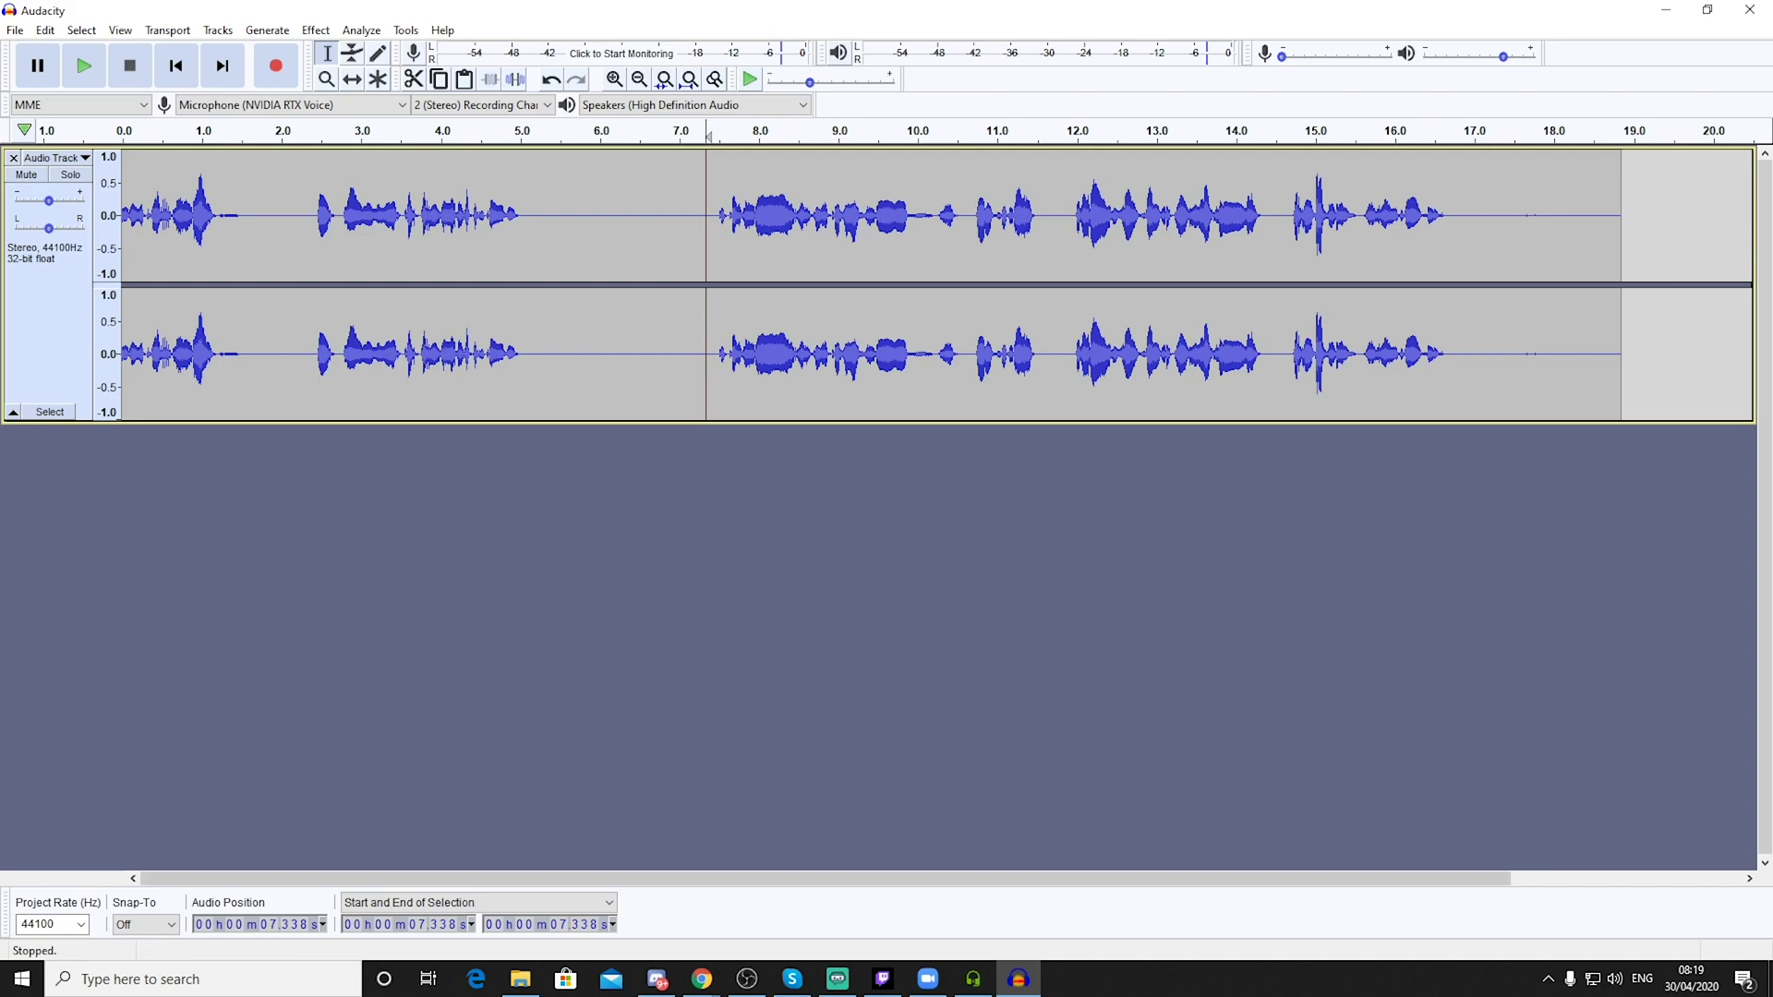
Step: Scroll Chrome's RTX Voice guide to Requirements and Supported Apps, then drag OBS Studio 25.0.8 over it
{"action": "mouse_move", "coordinate": [701, 978]}
{"action": "left_click", "coordinate": [601, 900]}
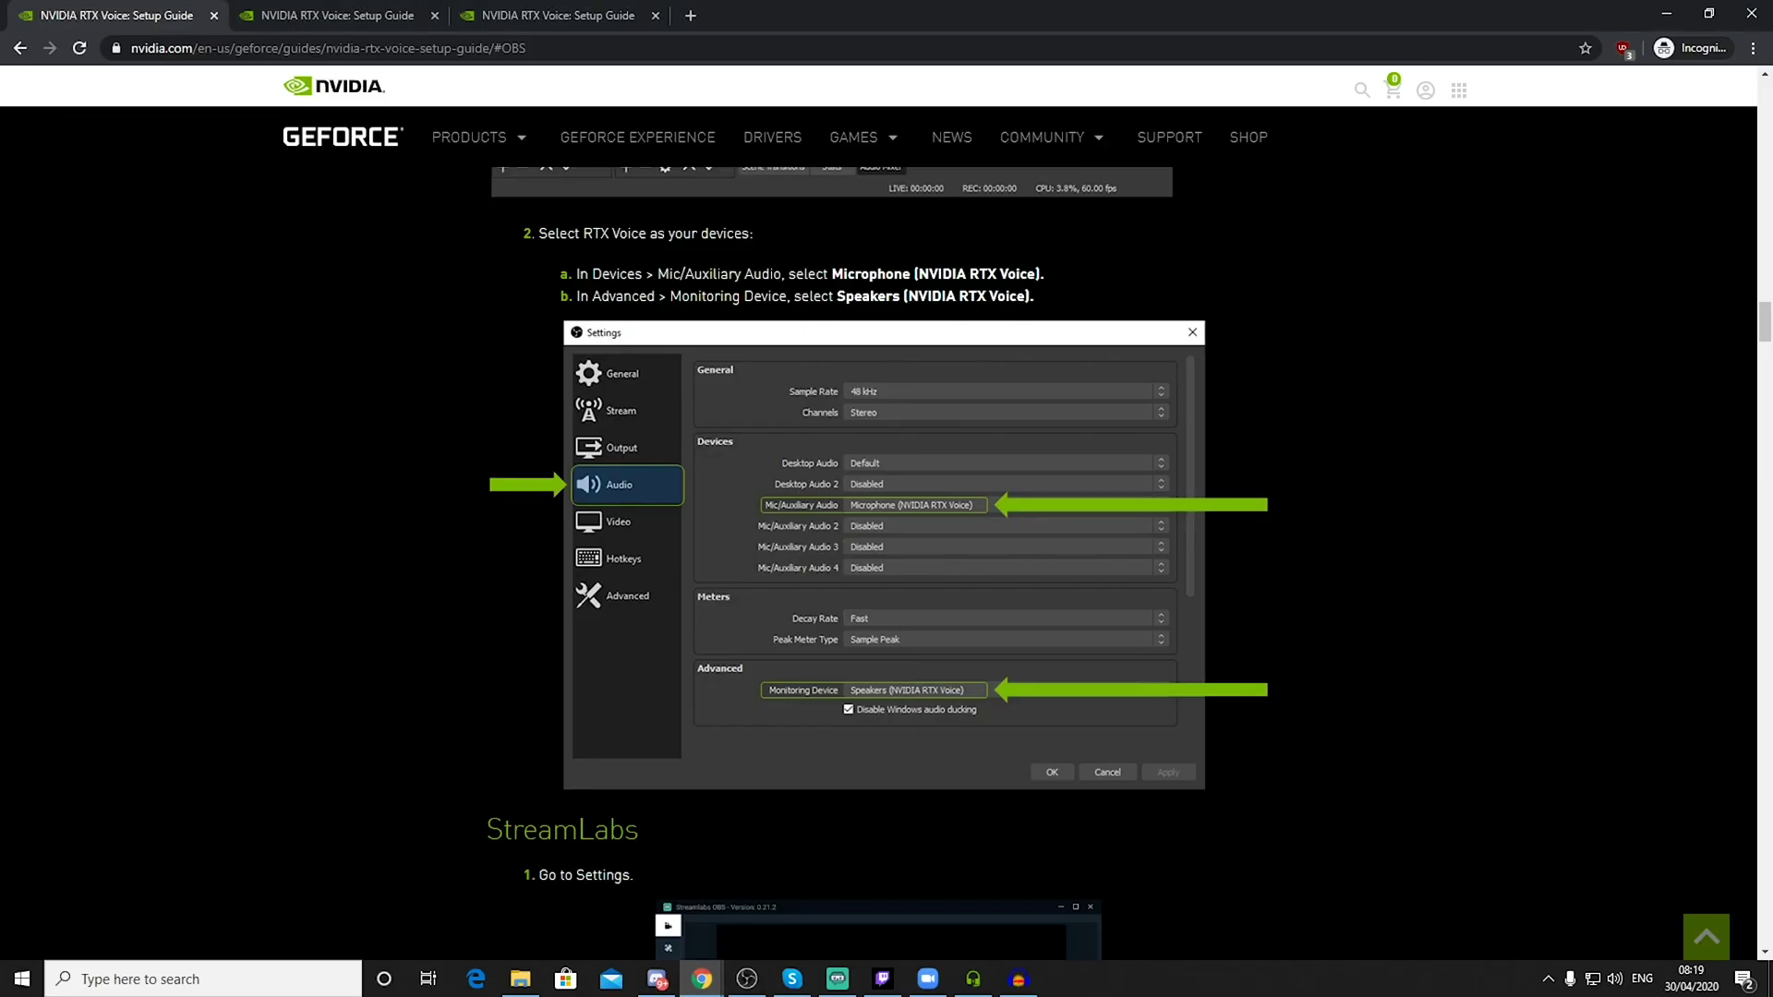
{"action": "scroll", "coordinate": [877, 563], "scroll_direction": "up", "scroll_amount": 20}
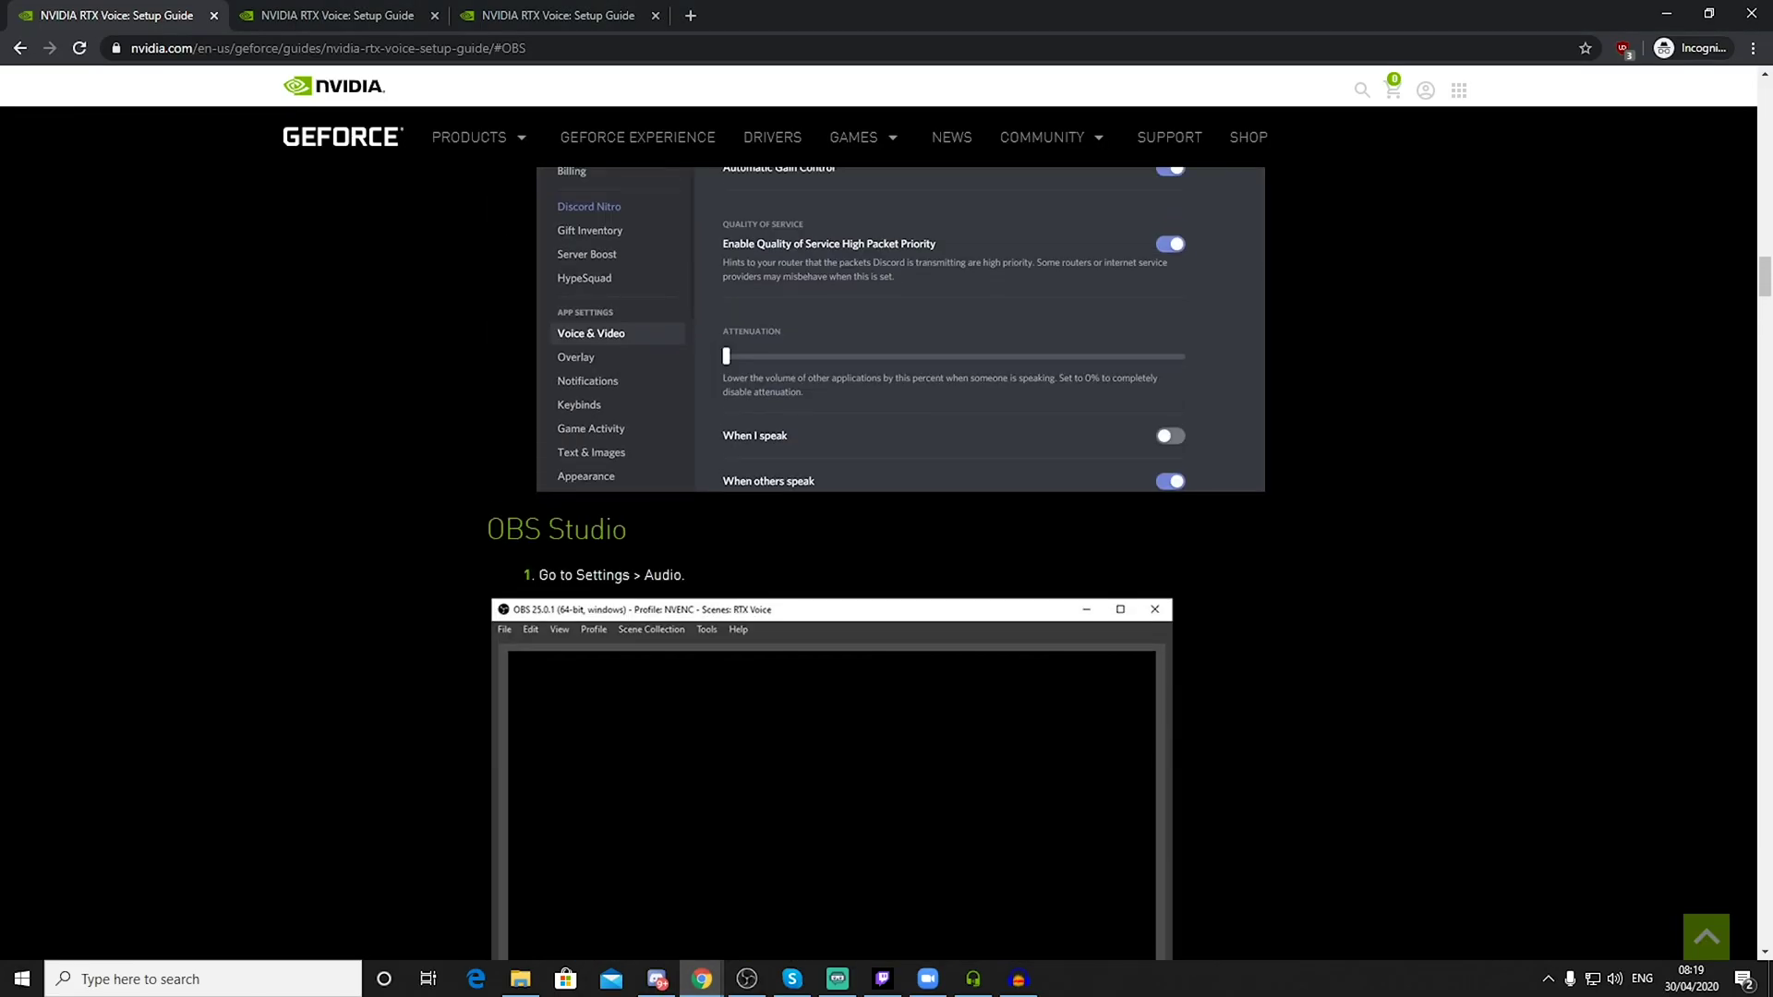
{"action": "scroll", "coordinate": [877, 563], "scroll_direction": "up", "scroll_amount": 12}
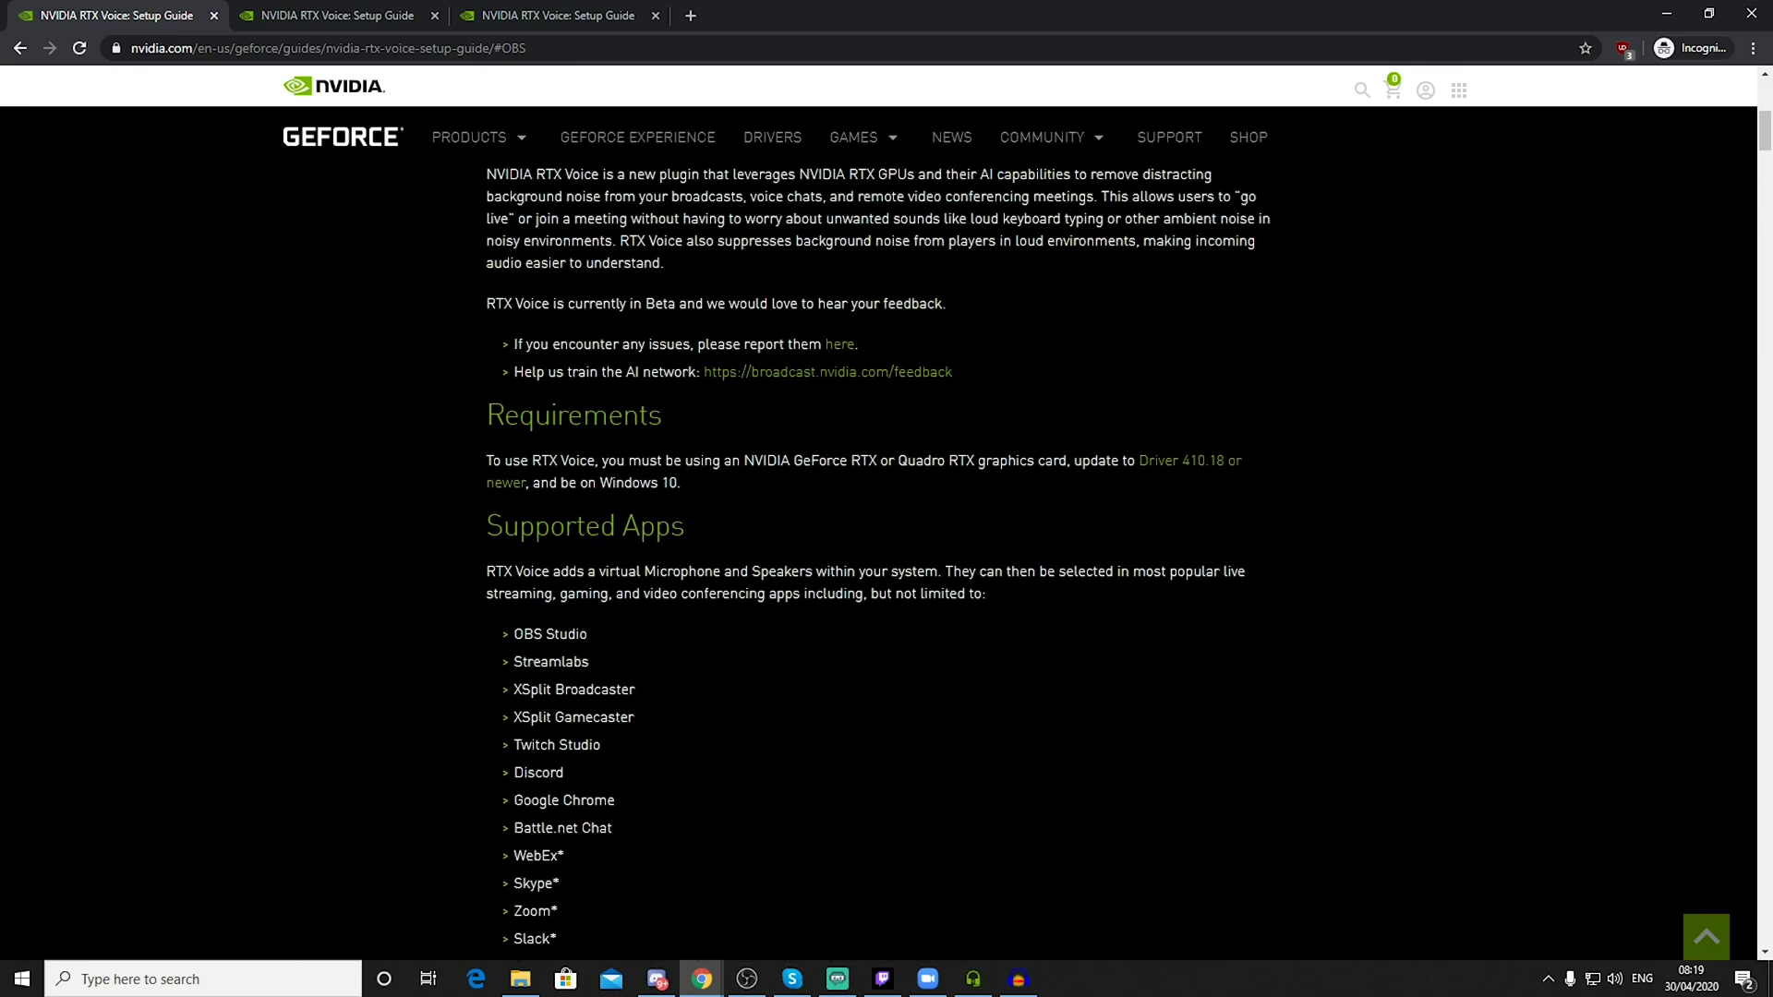
{"action": "scroll", "coordinate": [877, 563], "scroll_direction": "down", "scroll_amount": 3}
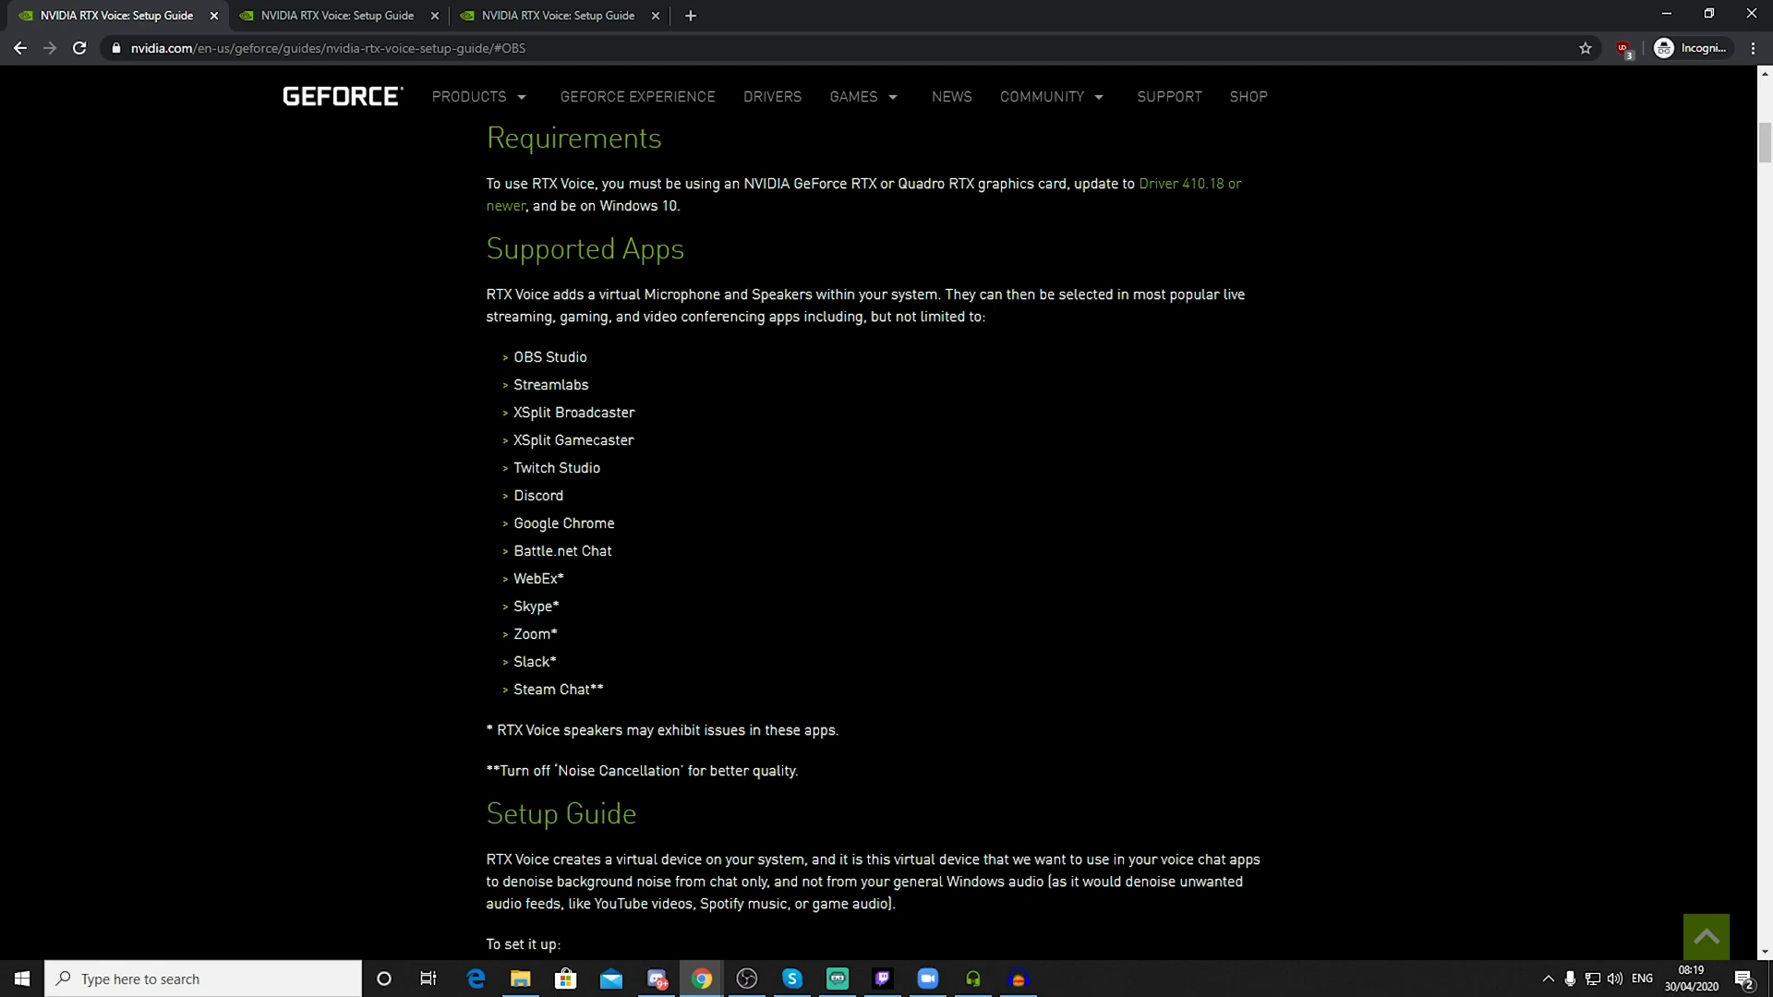
{"action": "left_click_drag", "start_coordinate": [1772, 81], "coordinate": [1013, 214]}
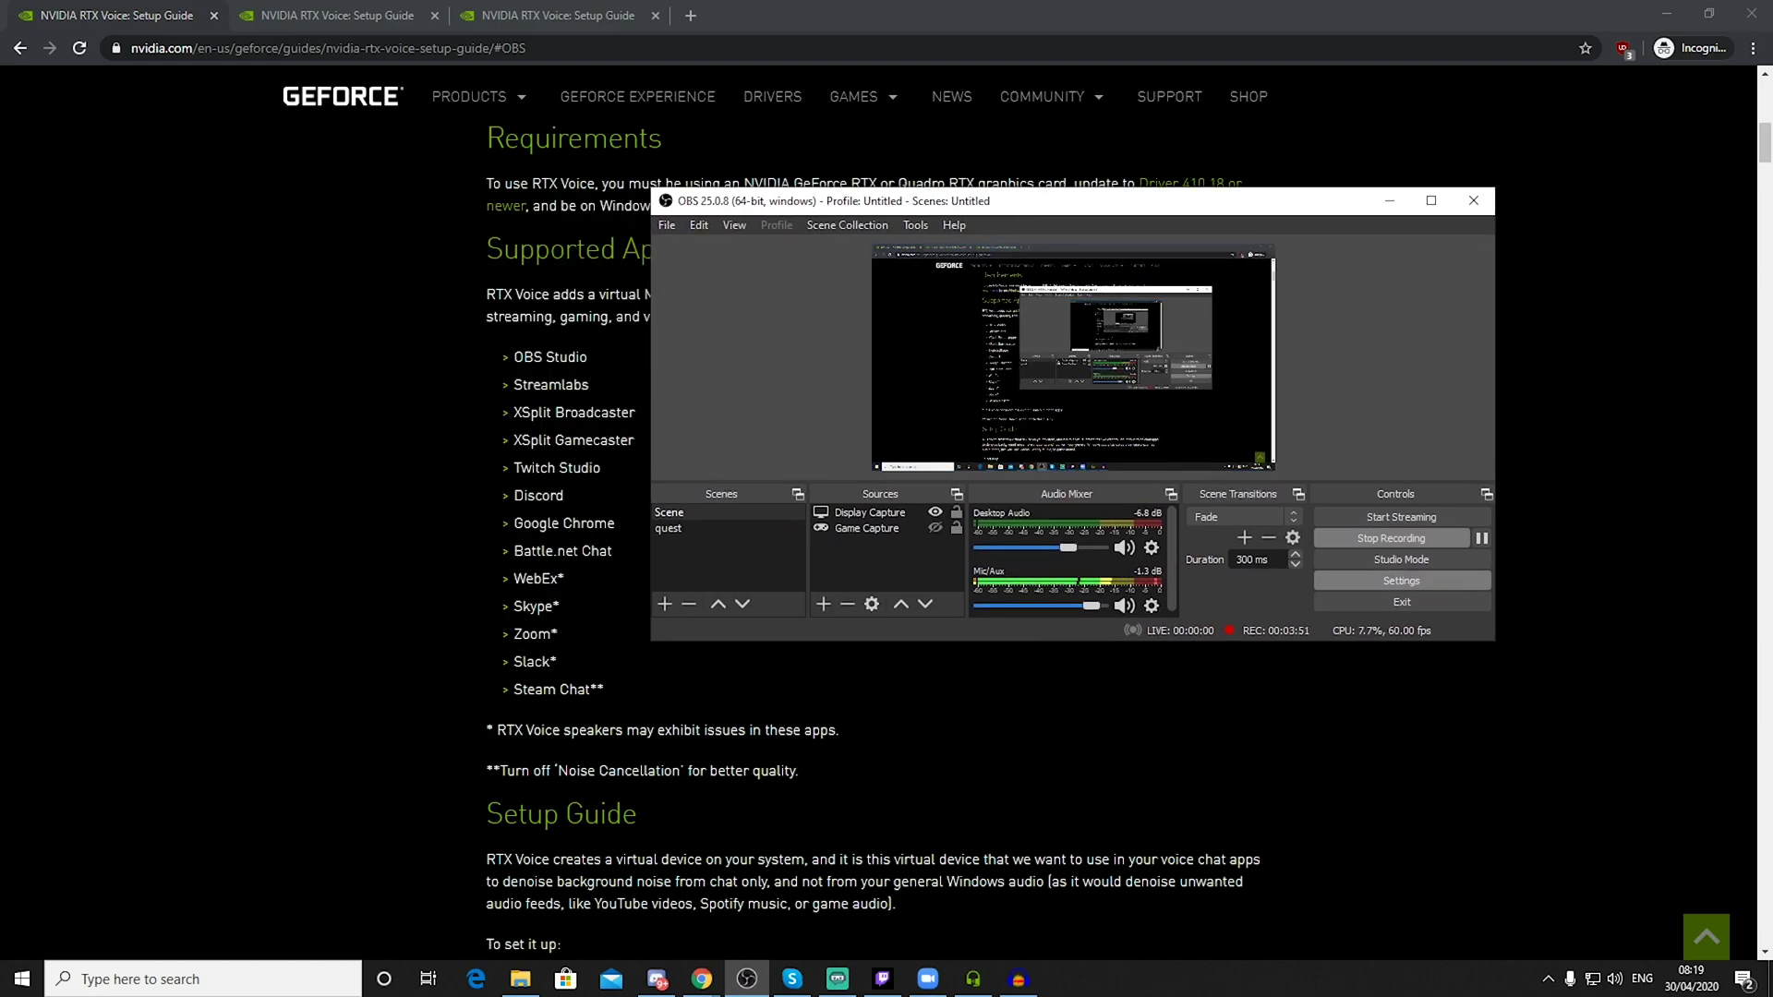
Step: Open OBS settings and look through the Output page's audio and recording options
{"action": "left_click", "coordinate": [1401, 581]}
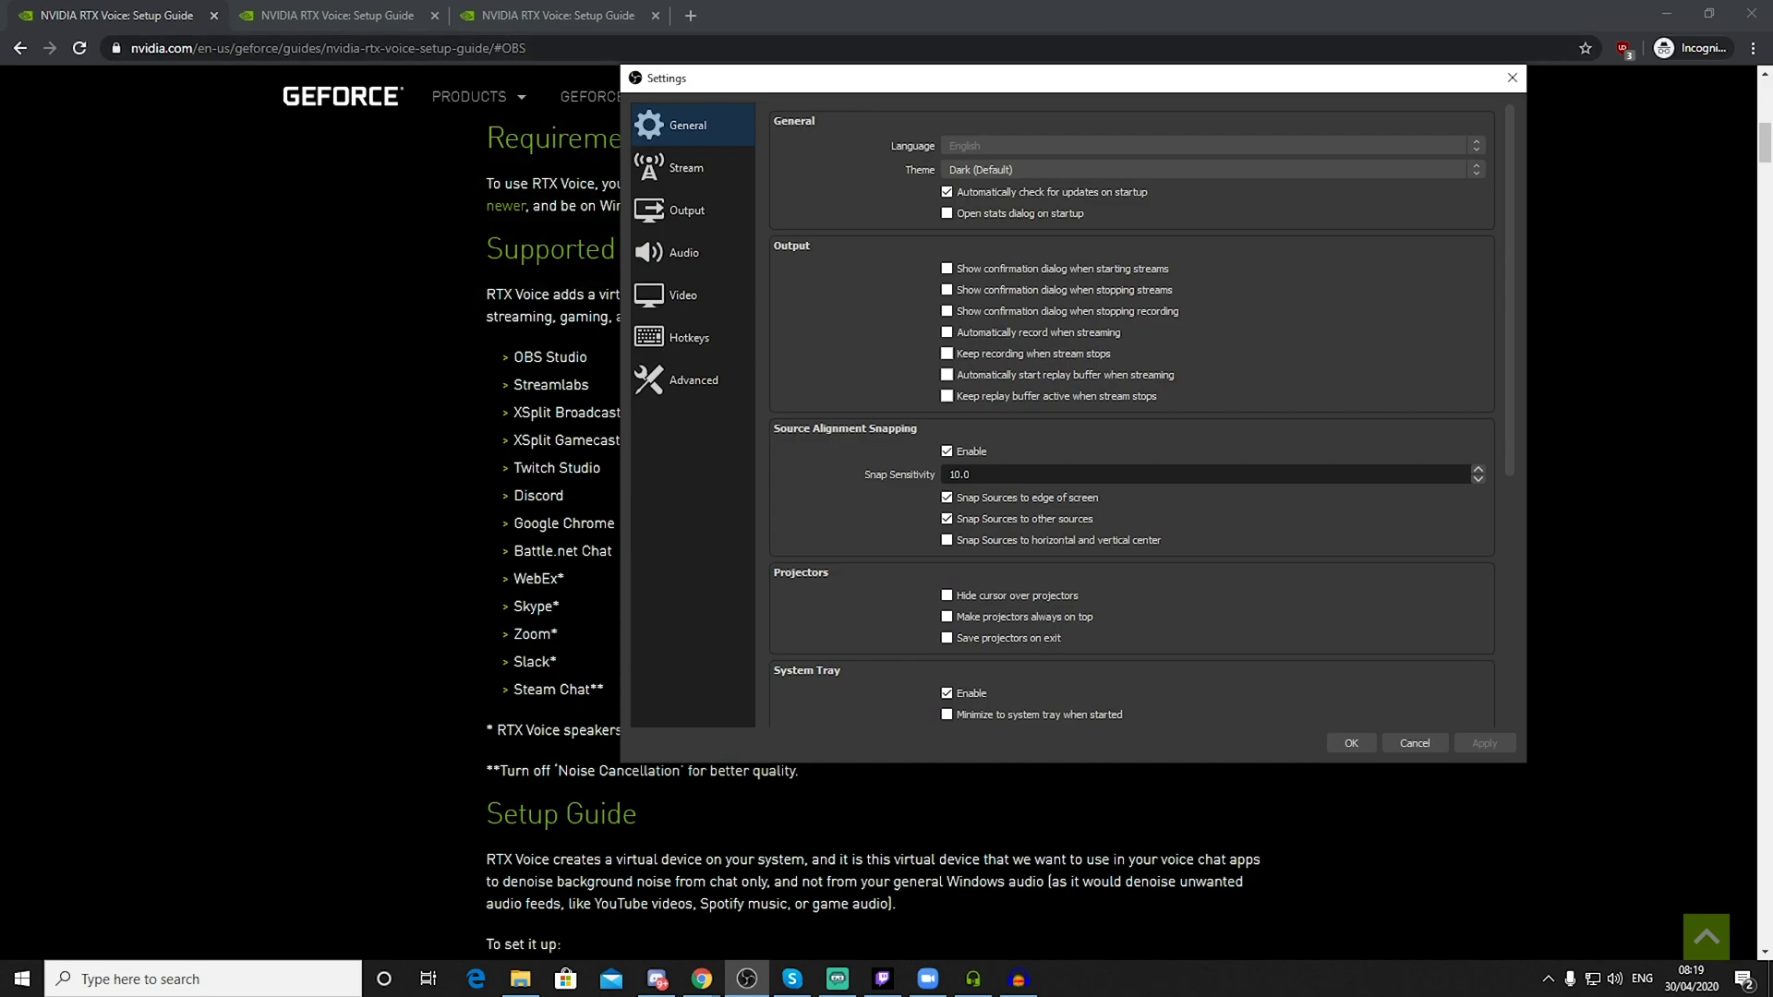
{"action": "left_click", "coordinate": [690, 210]}
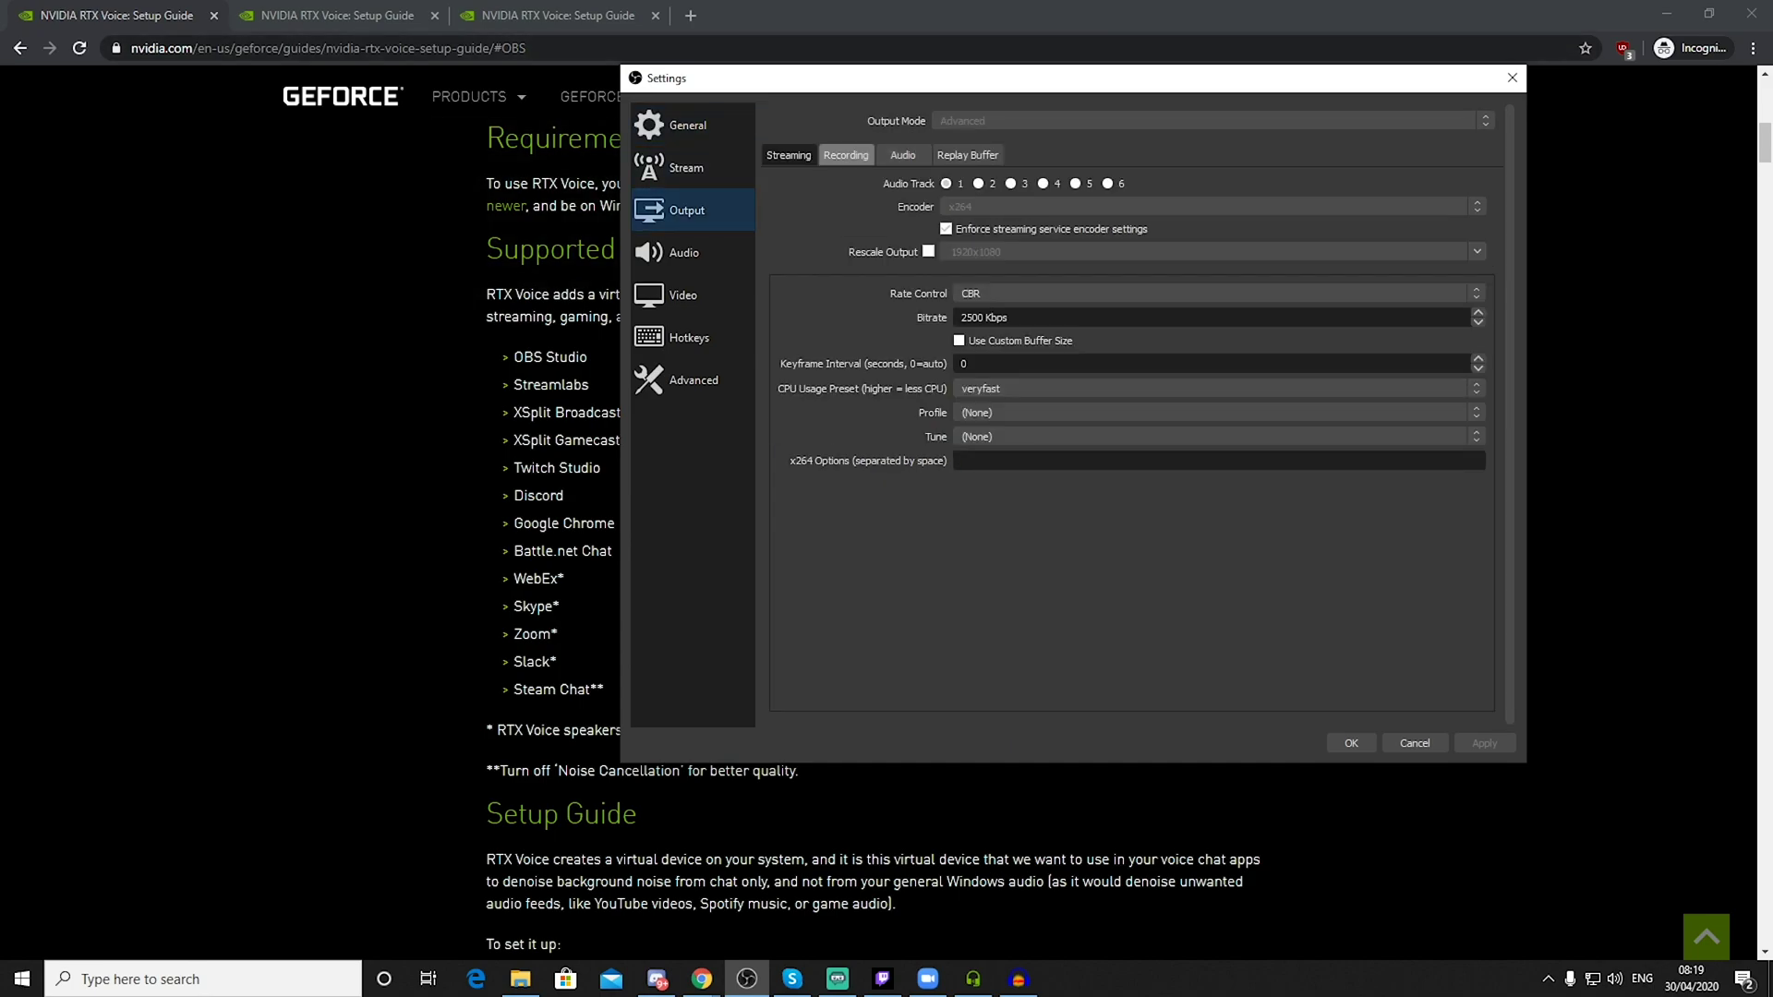
{"action": "left_click", "coordinate": [903, 155]}
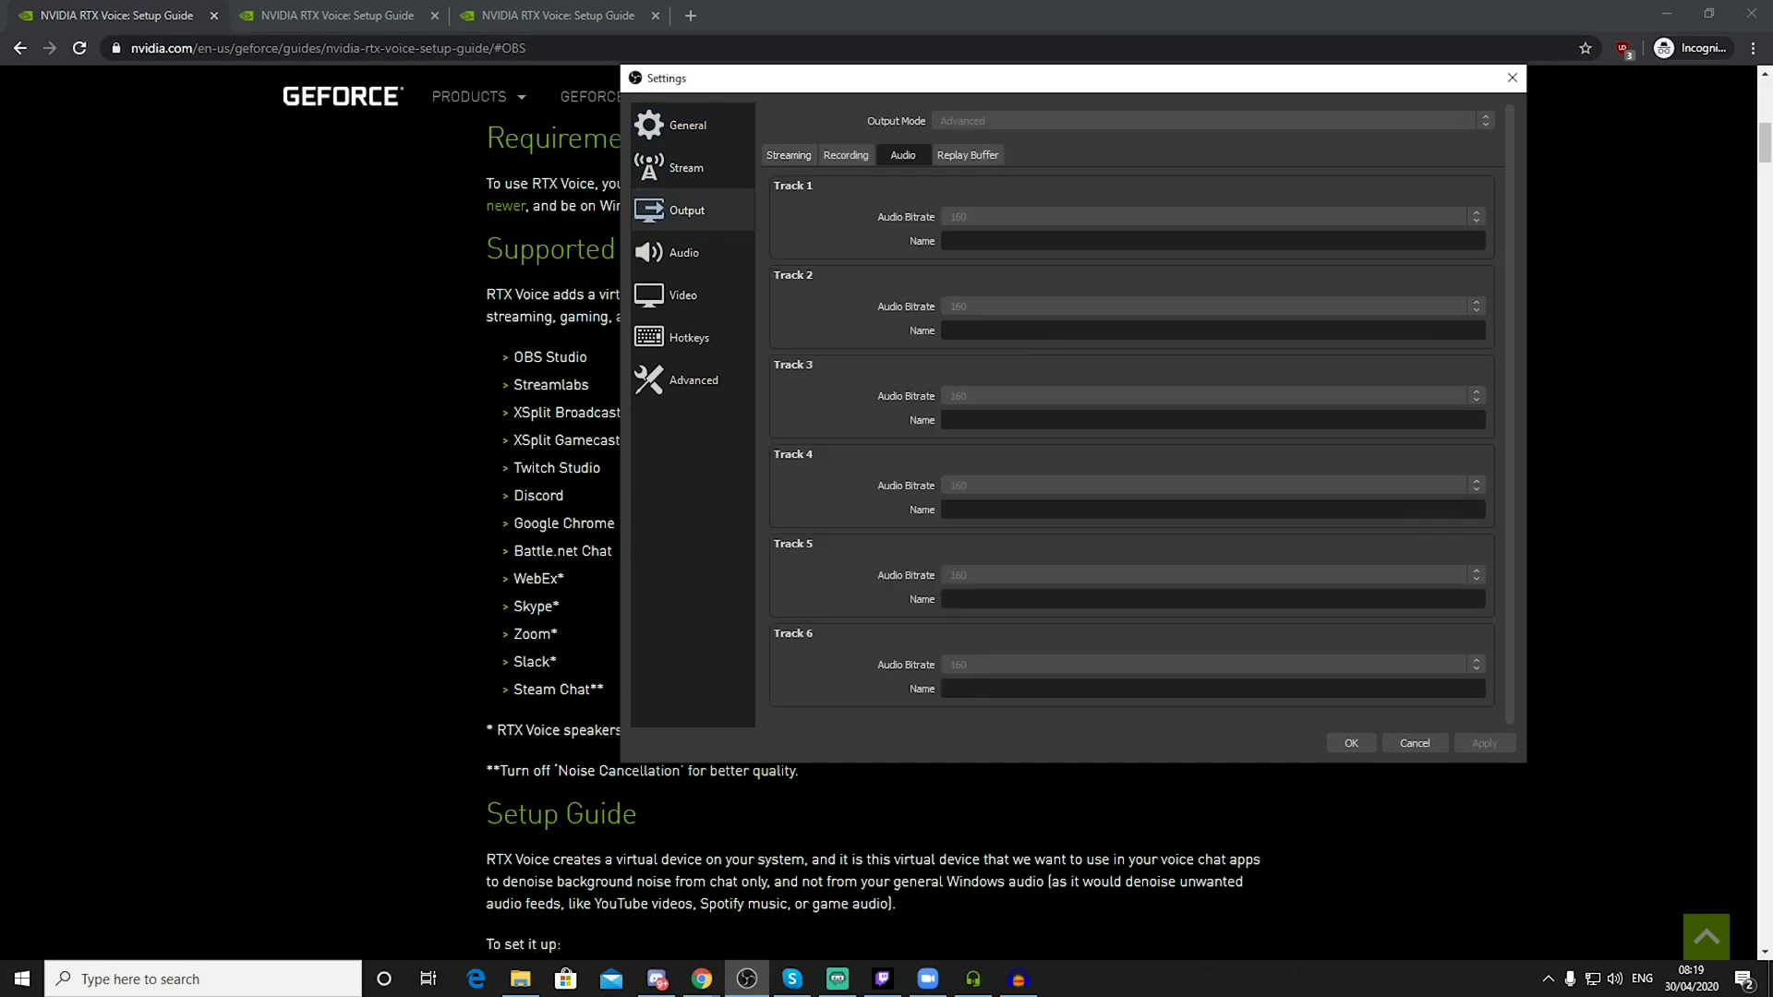
{"action": "left_click", "coordinate": [846, 154]}
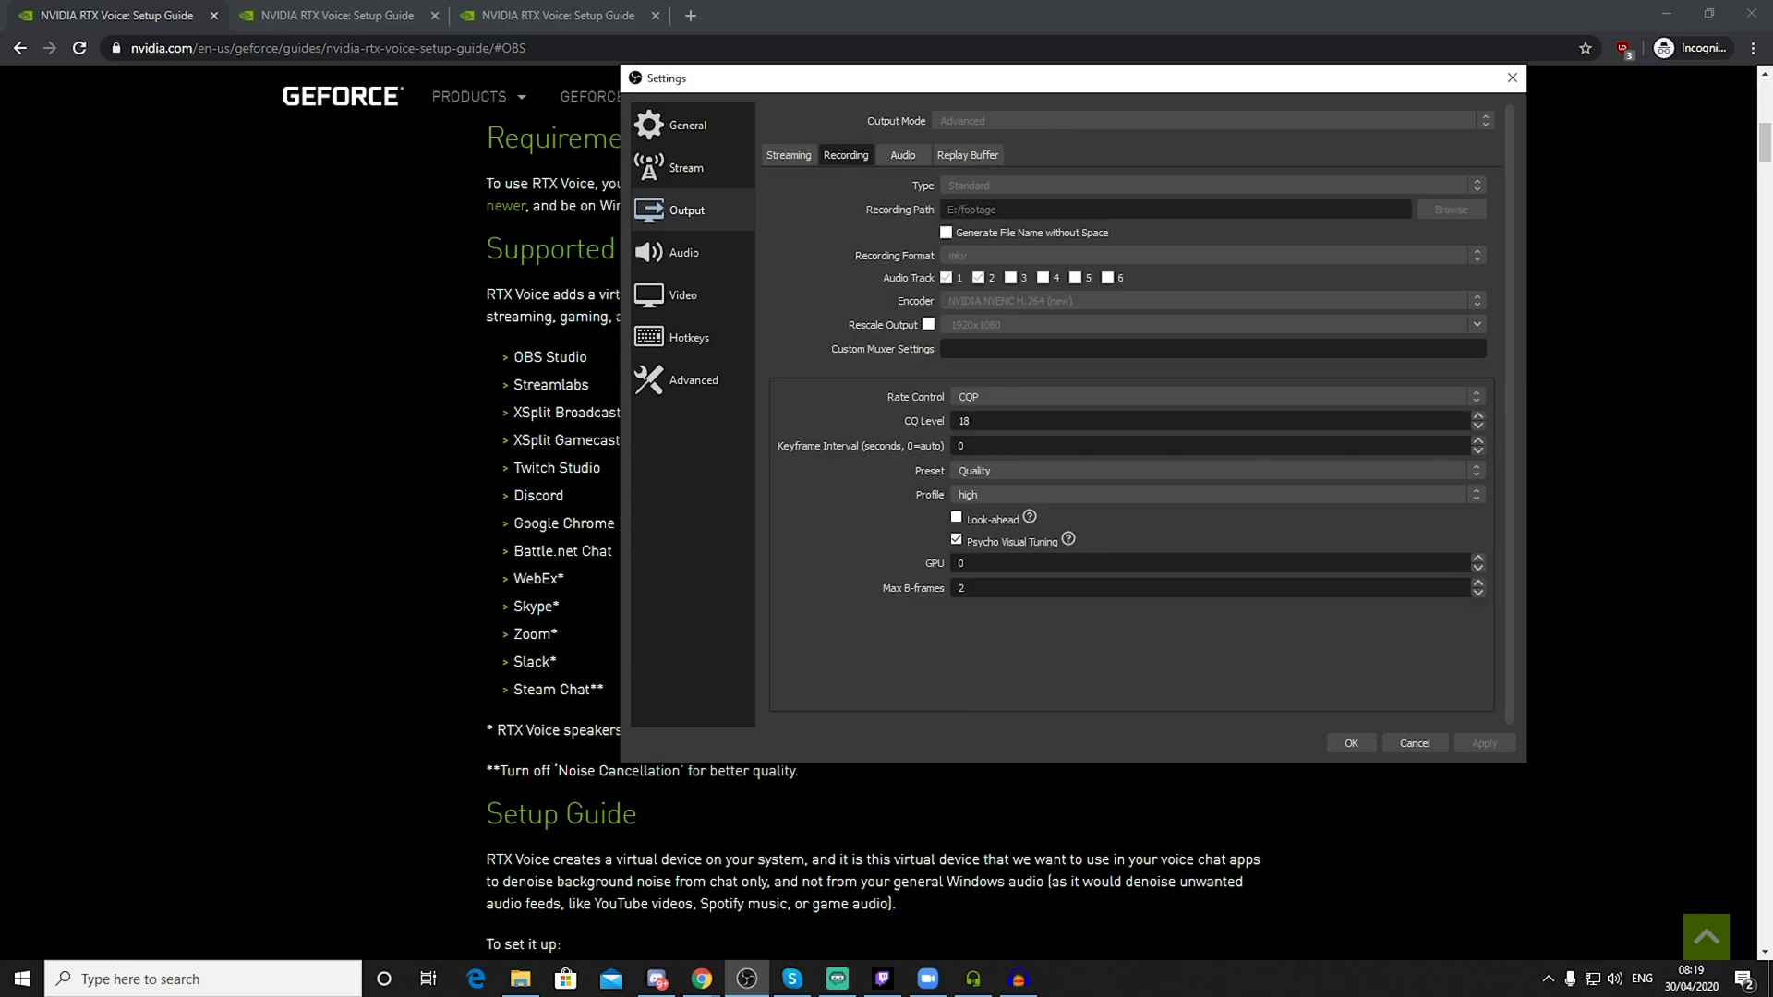
Step: Review the Mic/Auxiliary Audio device list, cancel unchanged, and move OBS aside to reveal the guide
{"action": "left_click", "coordinate": [691, 253]}
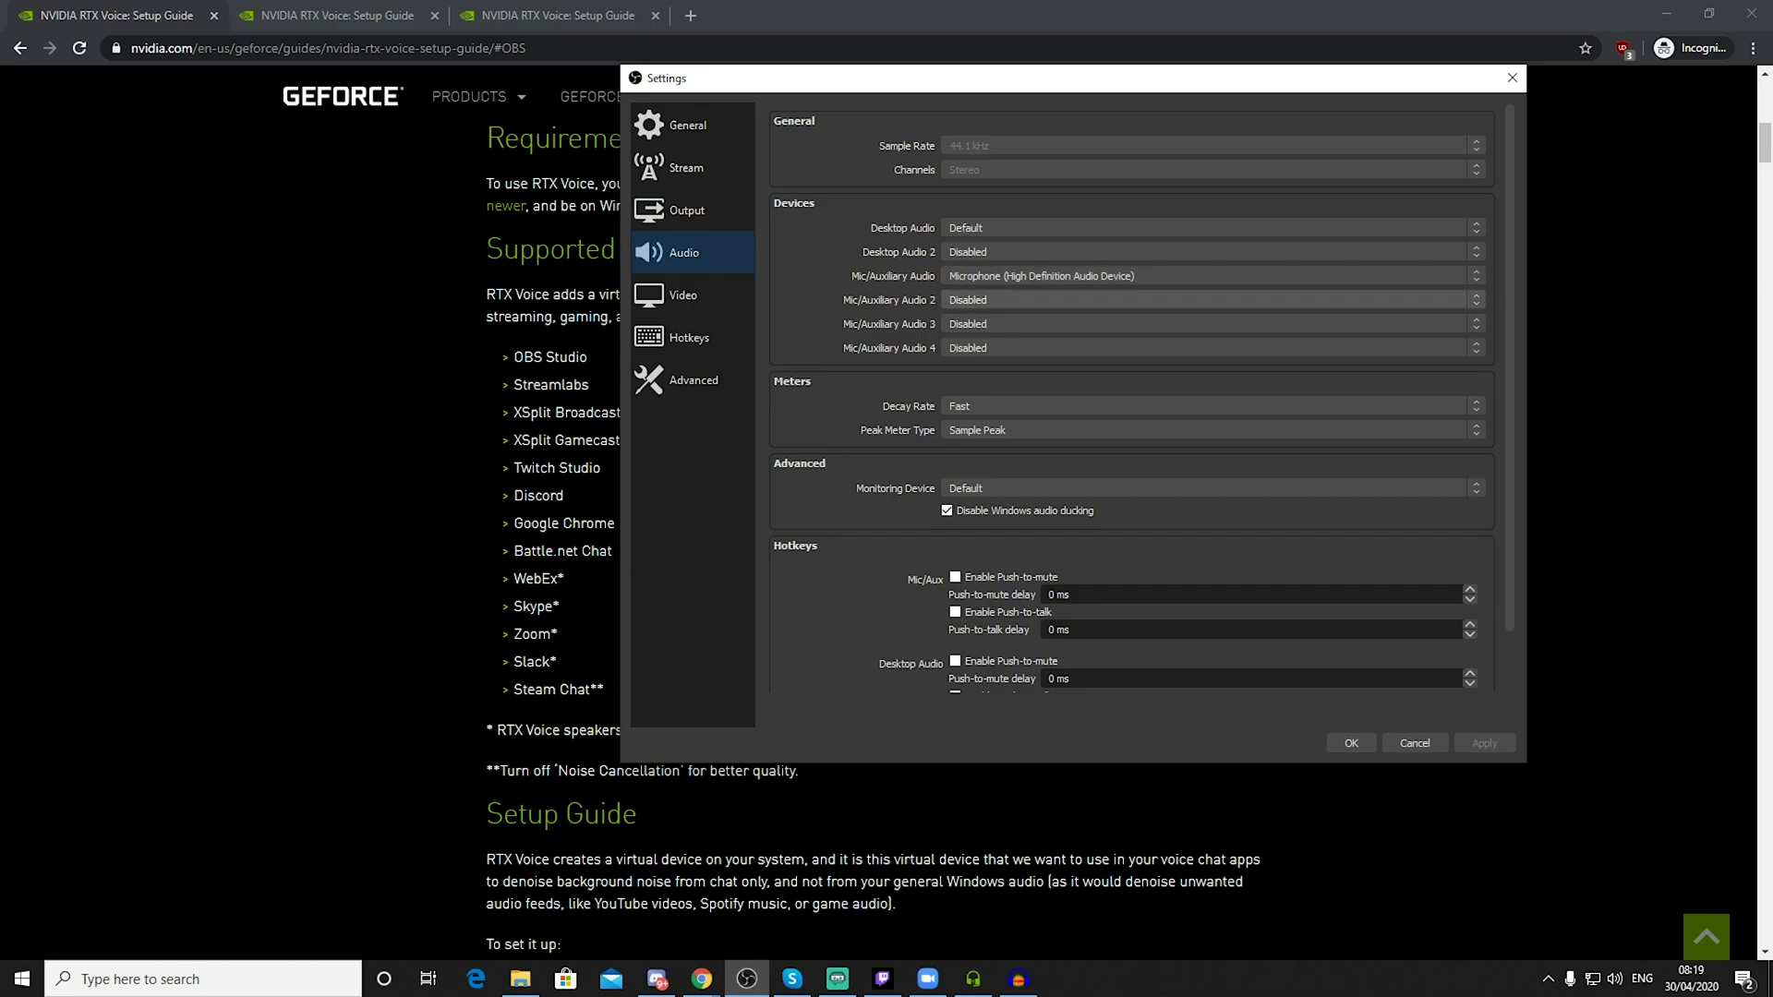
{"action": "left_click", "coordinate": [1200, 275]}
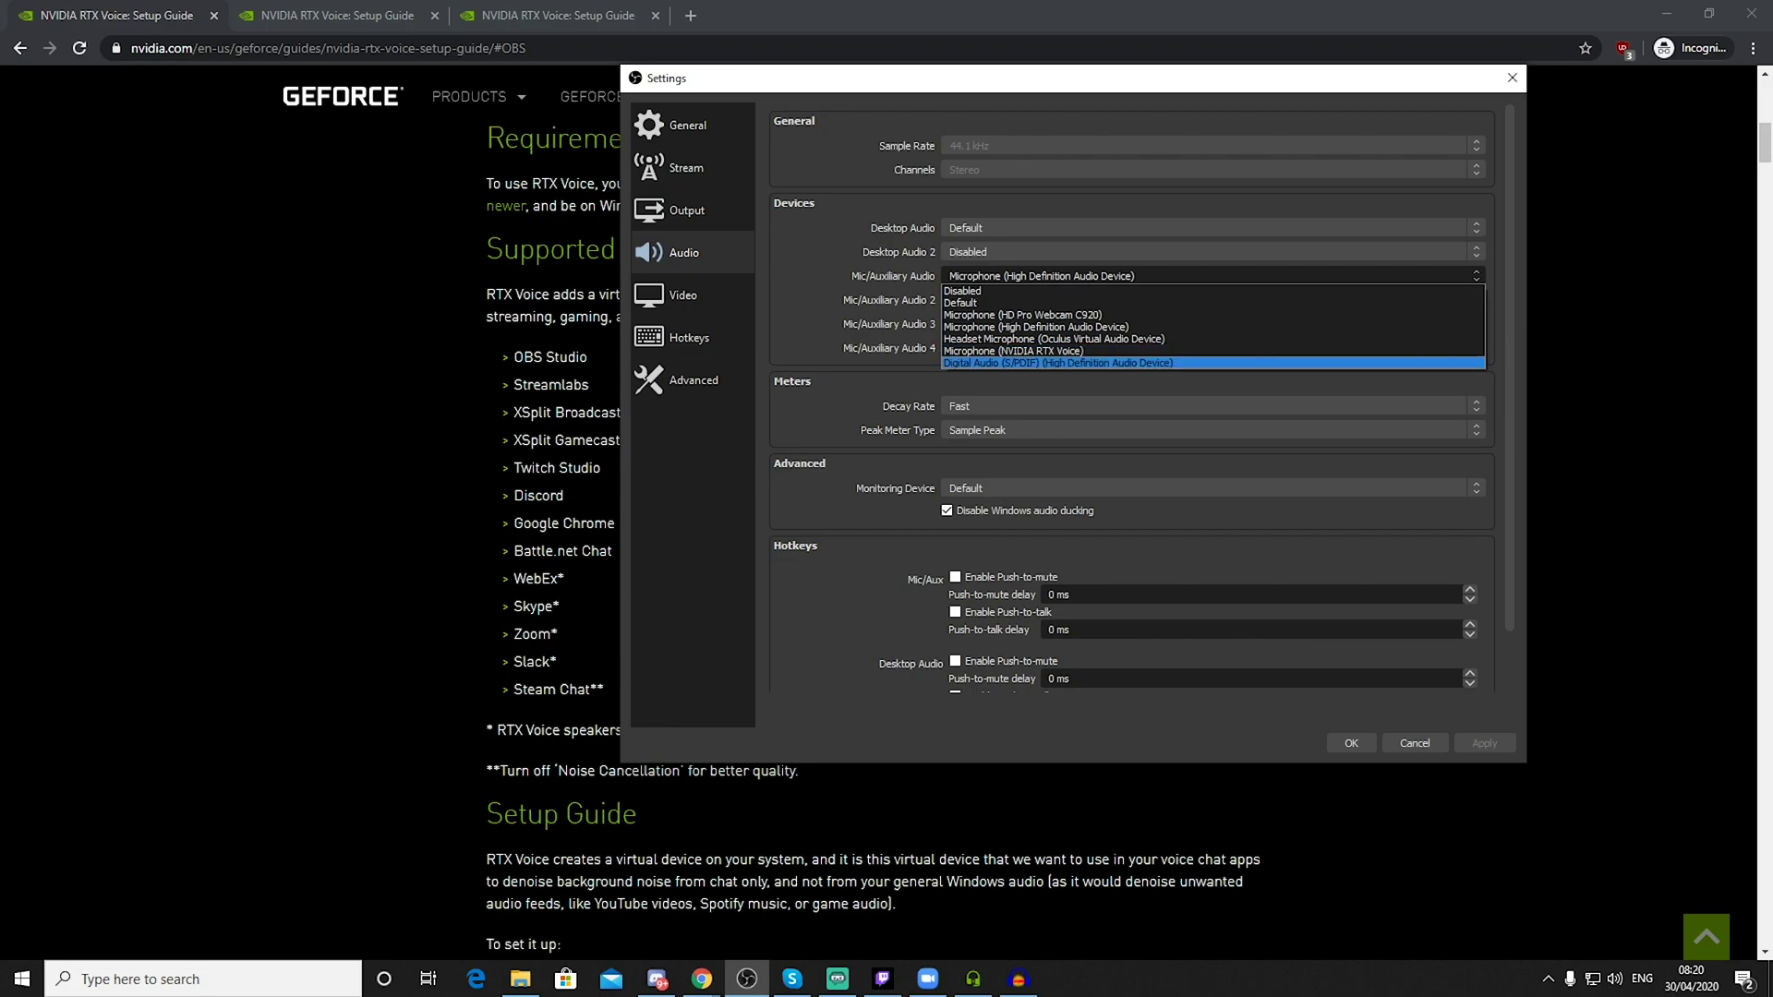
{"action": "key", "text": "Escape"}
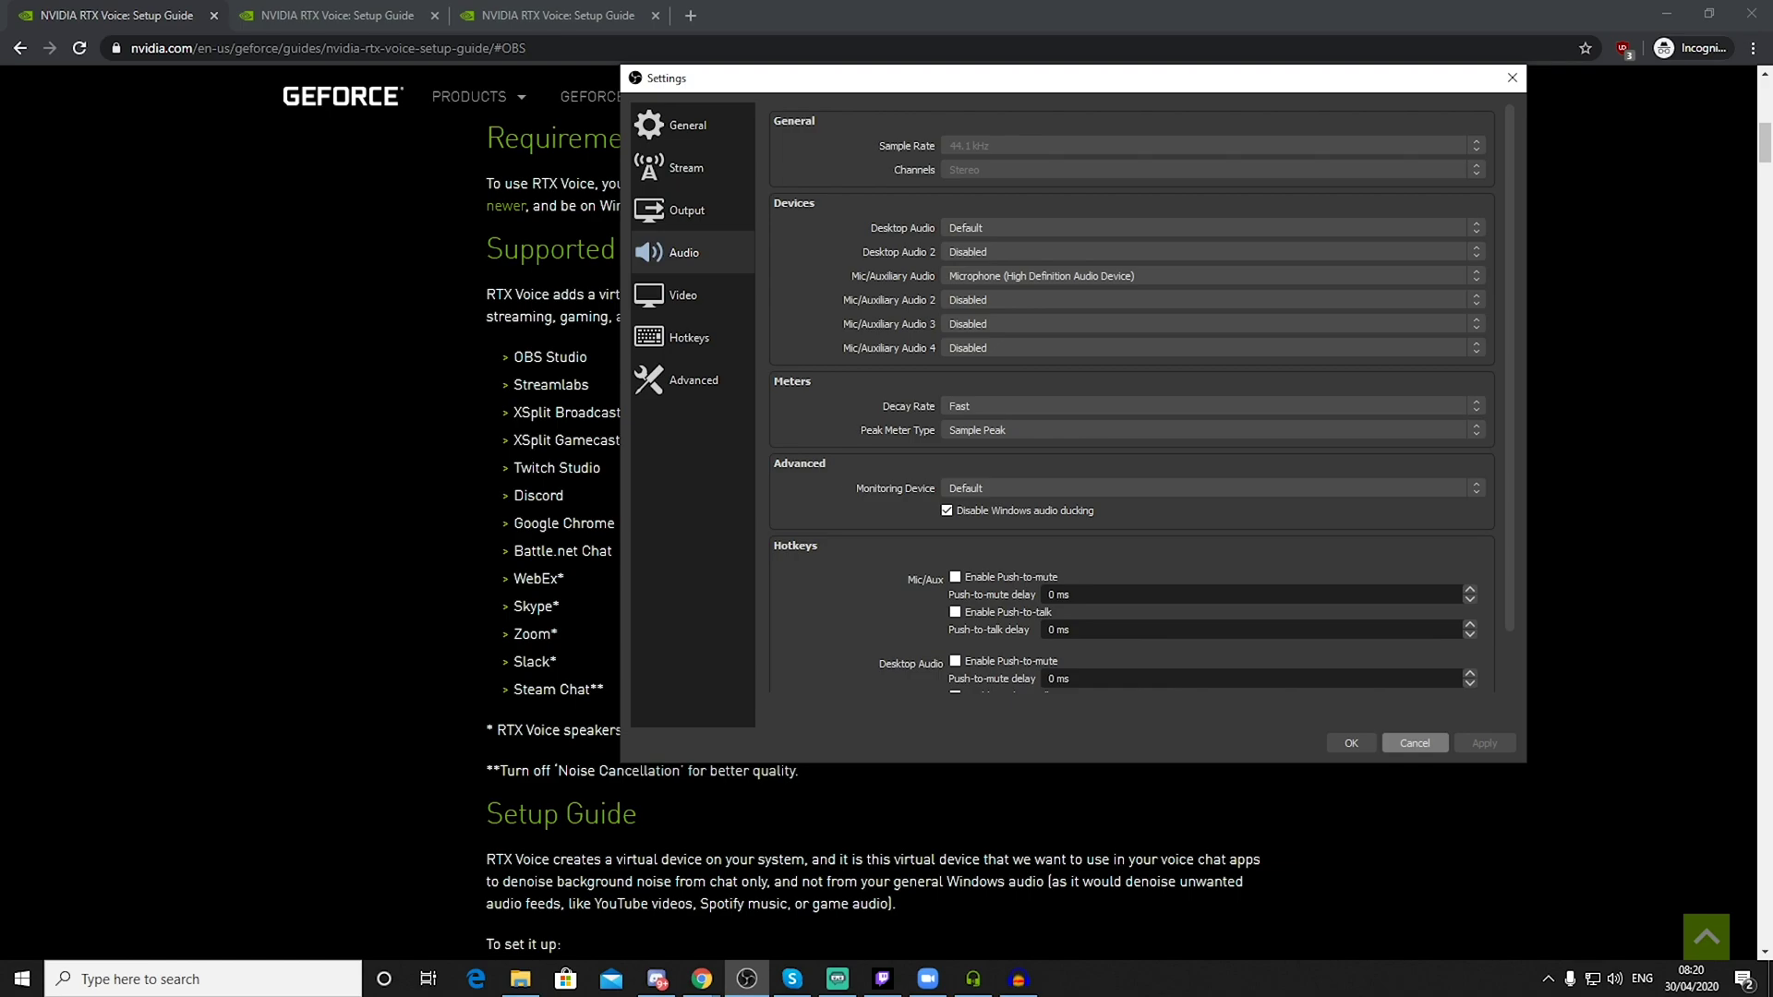
{"action": "left_click", "coordinate": [1415, 743]}
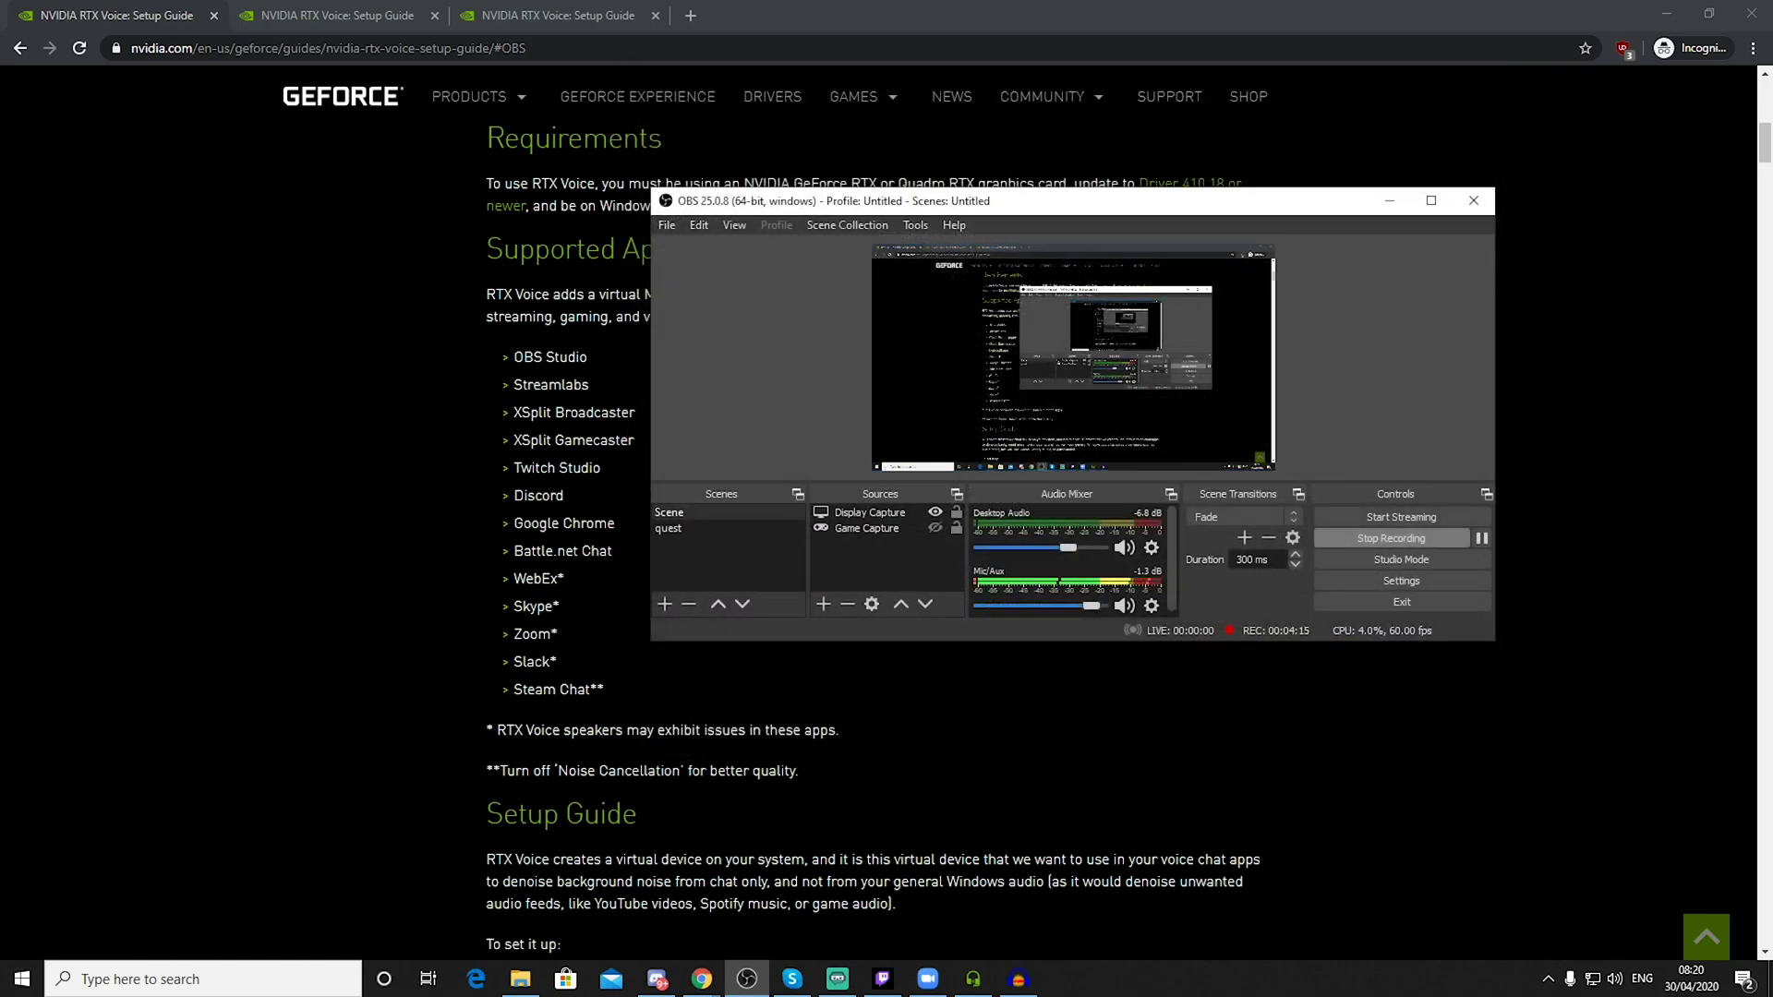
{"action": "left_click_drag", "start_coordinate": [1077, 202], "coordinate": [1772, 222]}
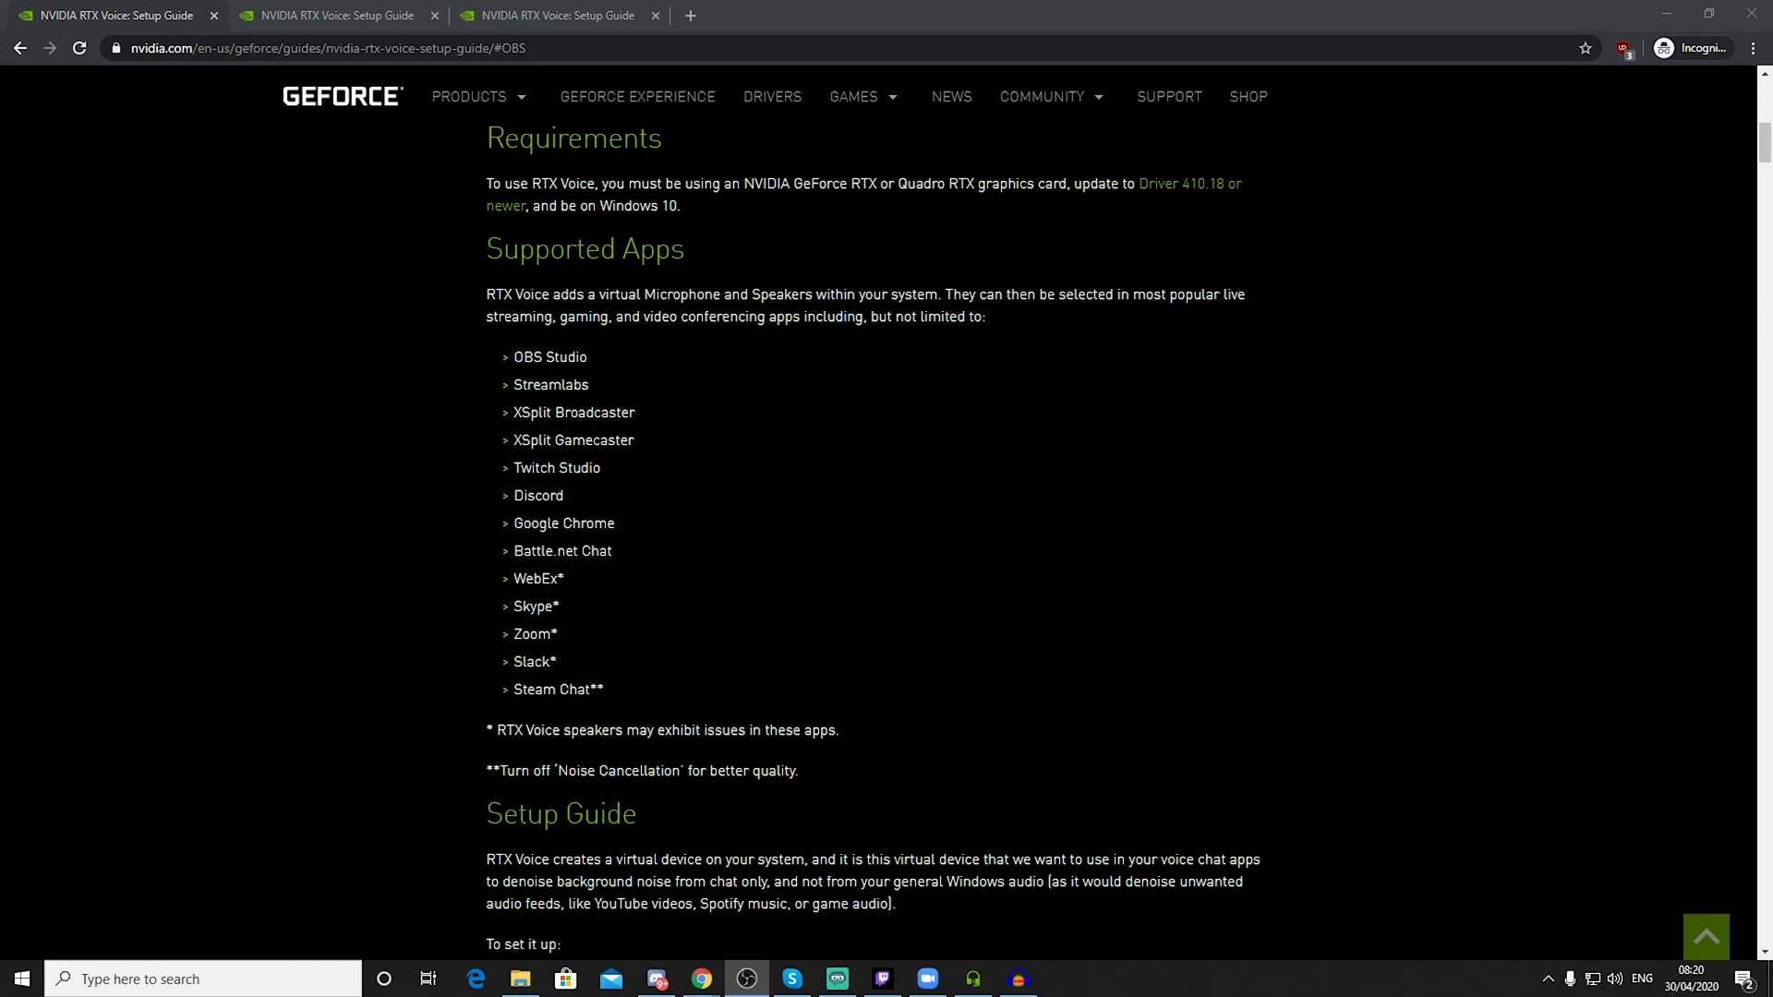
{"action": "left_click", "coordinate": [792, 979]}
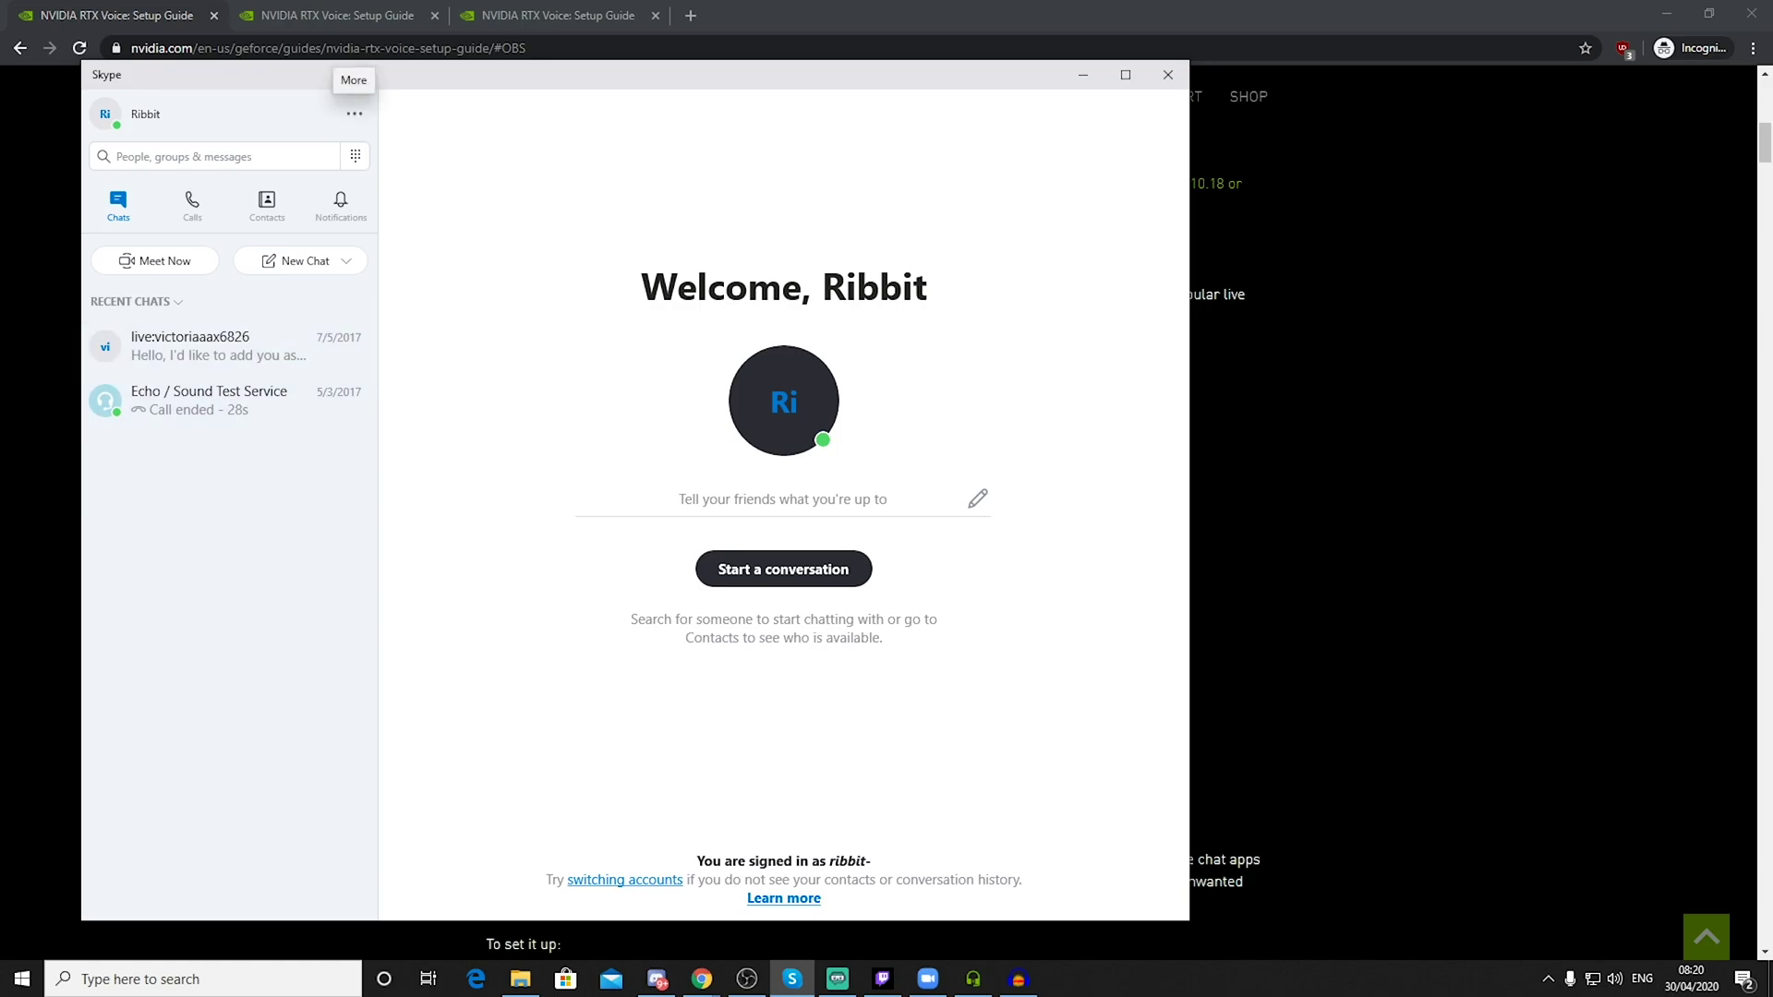
{"action": "left_click", "coordinate": [354, 113]}
{"action": "left_click", "coordinate": [305, 154]}
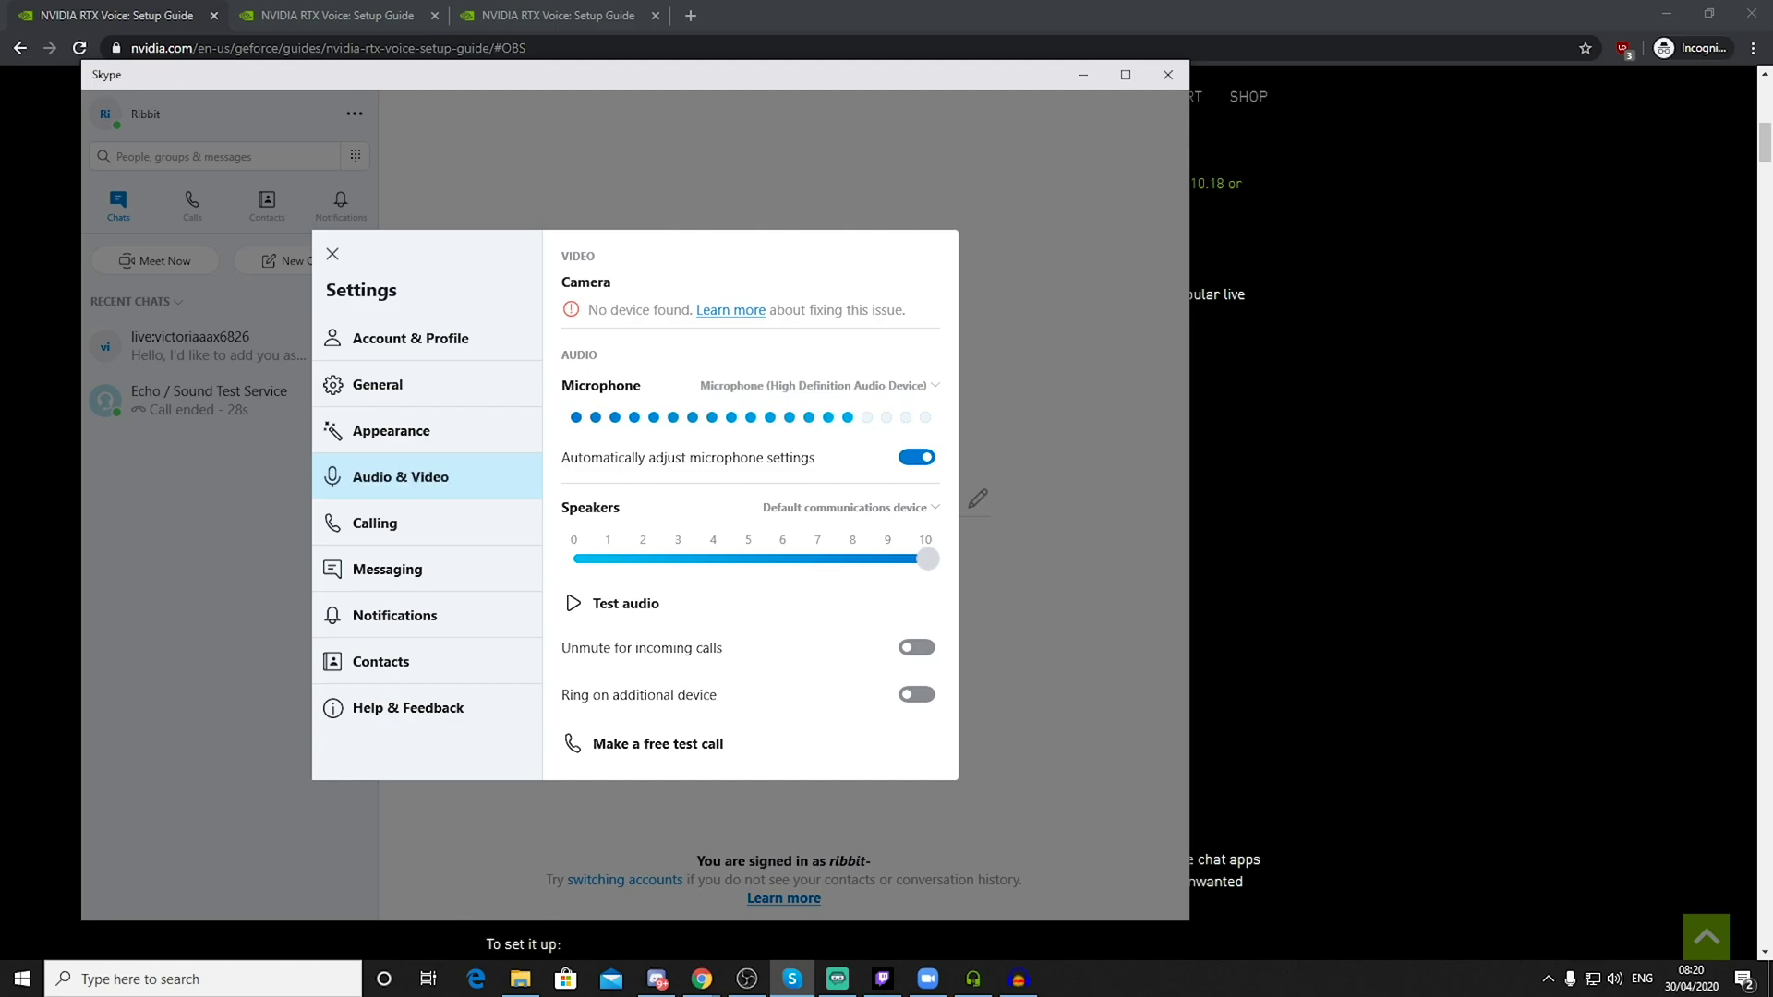
{"action": "left_click", "coordinate": [820, 386]}
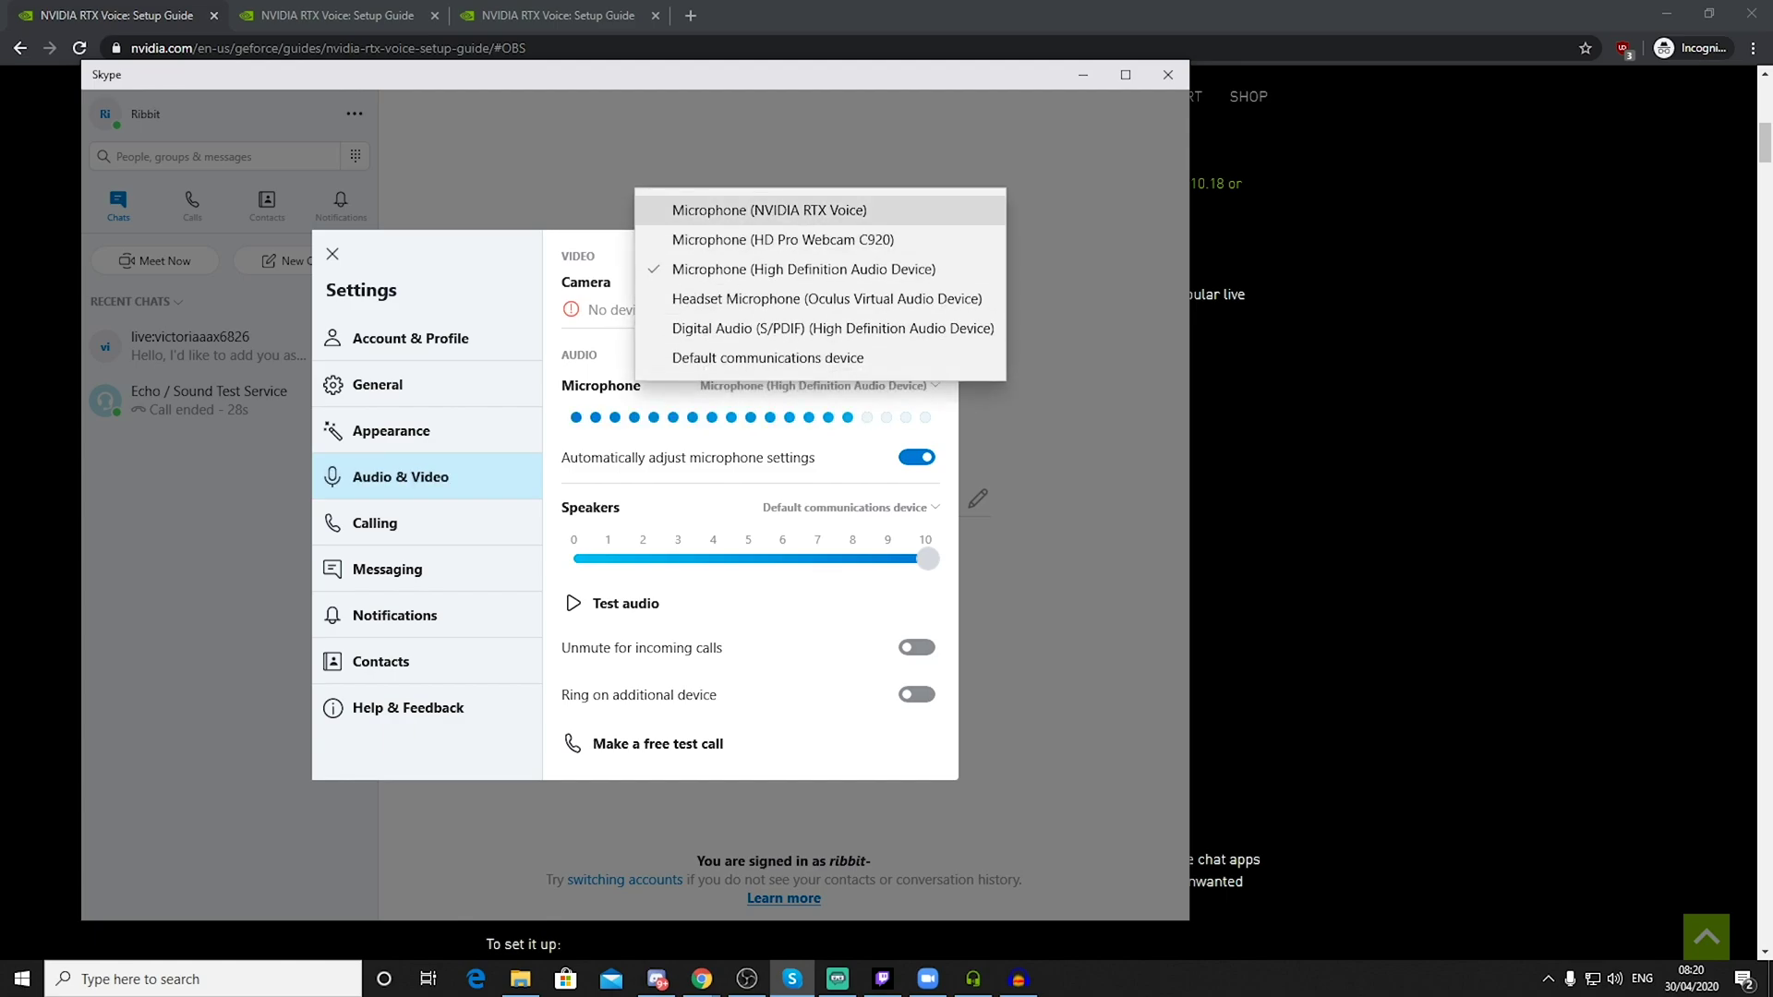
Step: Check Streamlabs OBS's Mic/Auxiliary Device 1 list in Audio settings, finding no RTX Voice microphone
{"action": "left_click", "coordinate": [1385, 370]}
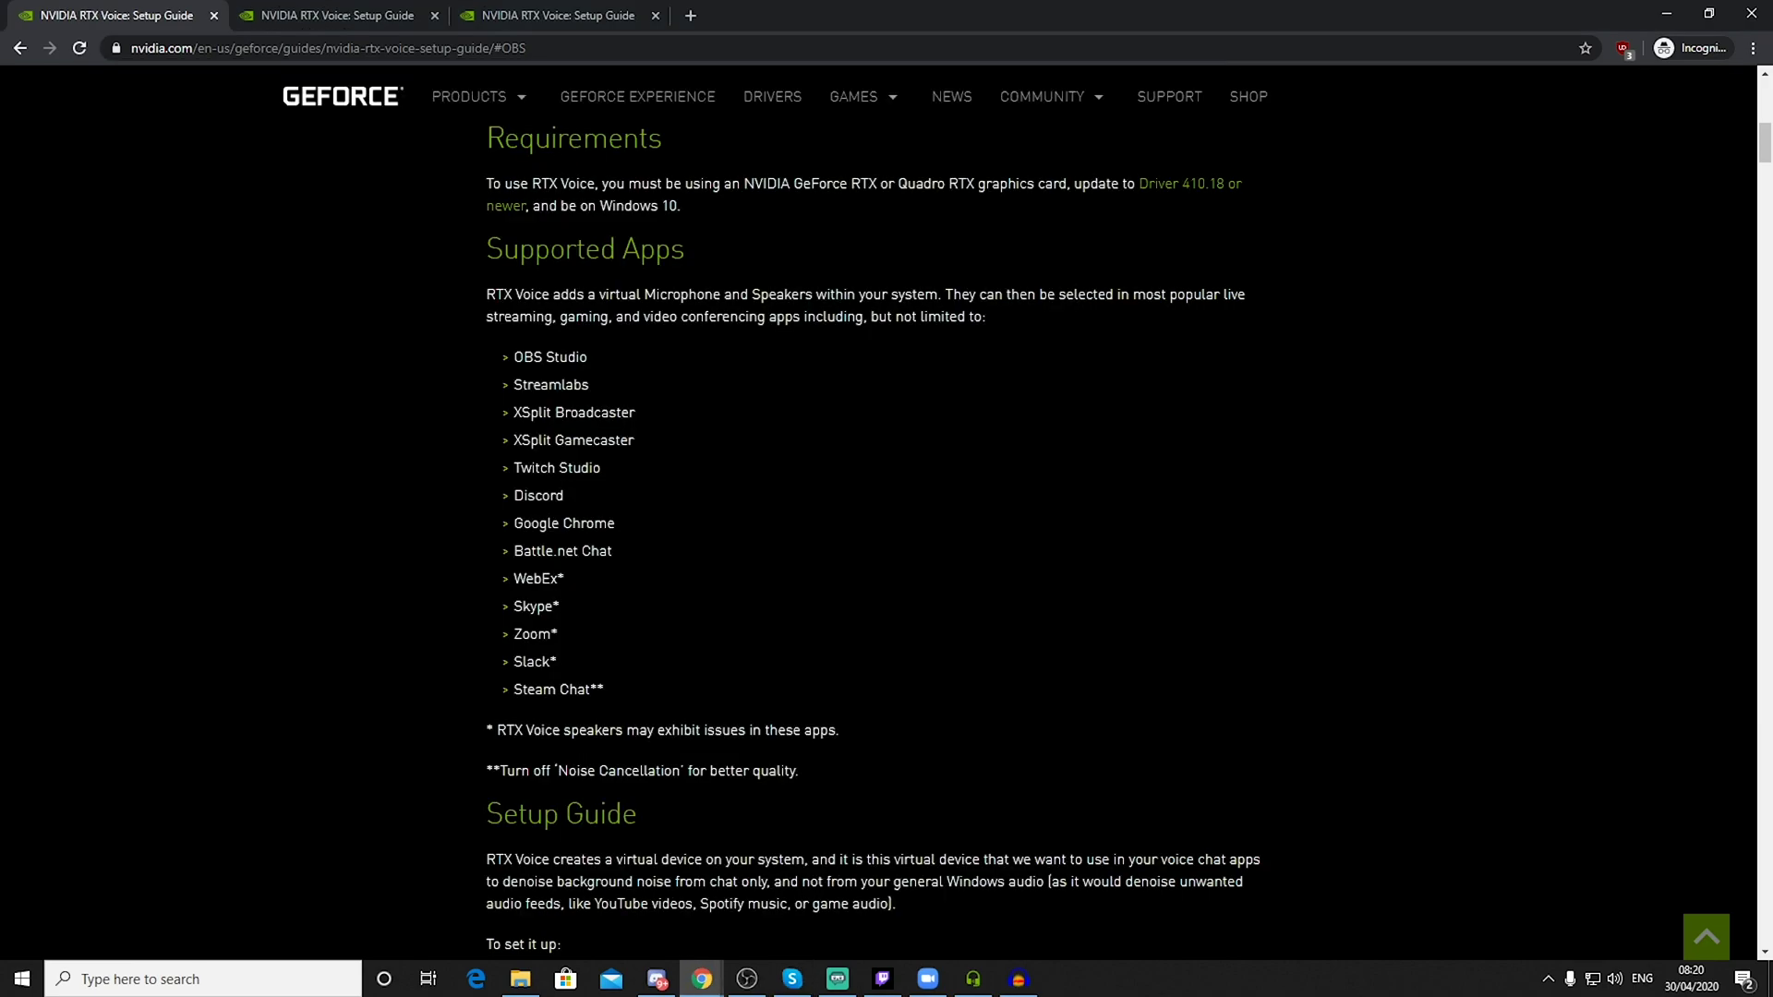
{"action": "left_click", "coordinate": [837, 979]}
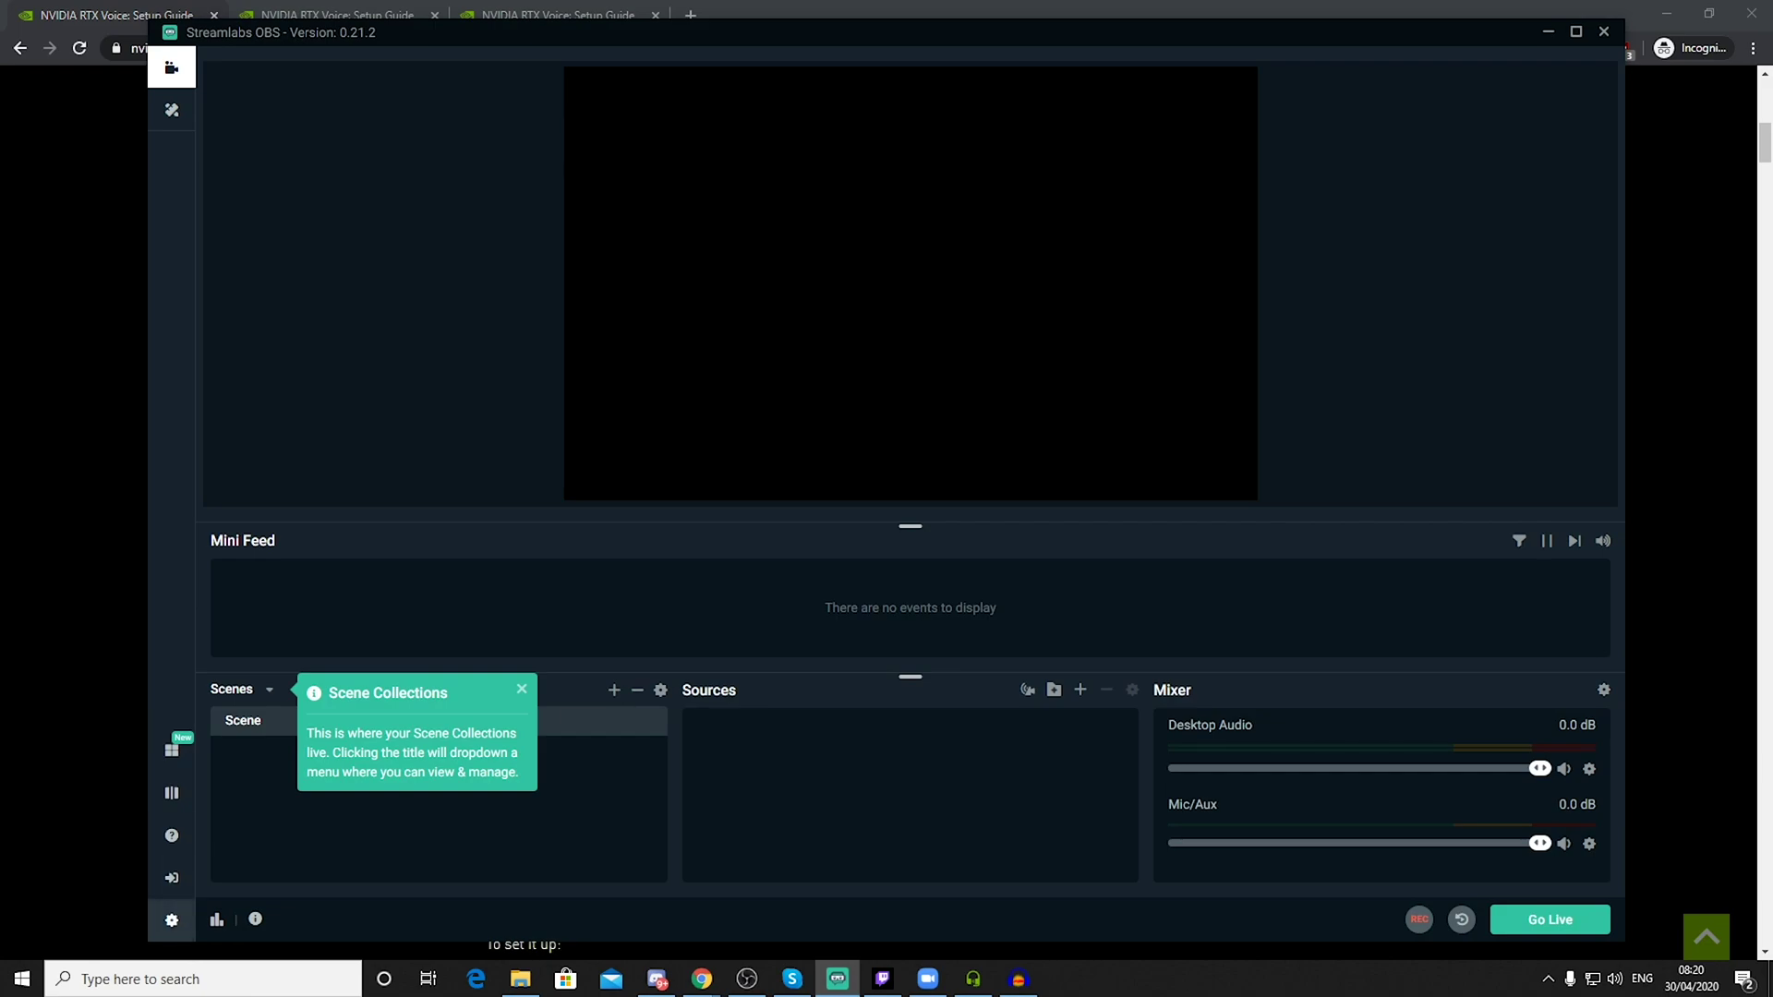
{"action": "left_click", "coordinate": [172, 920]}
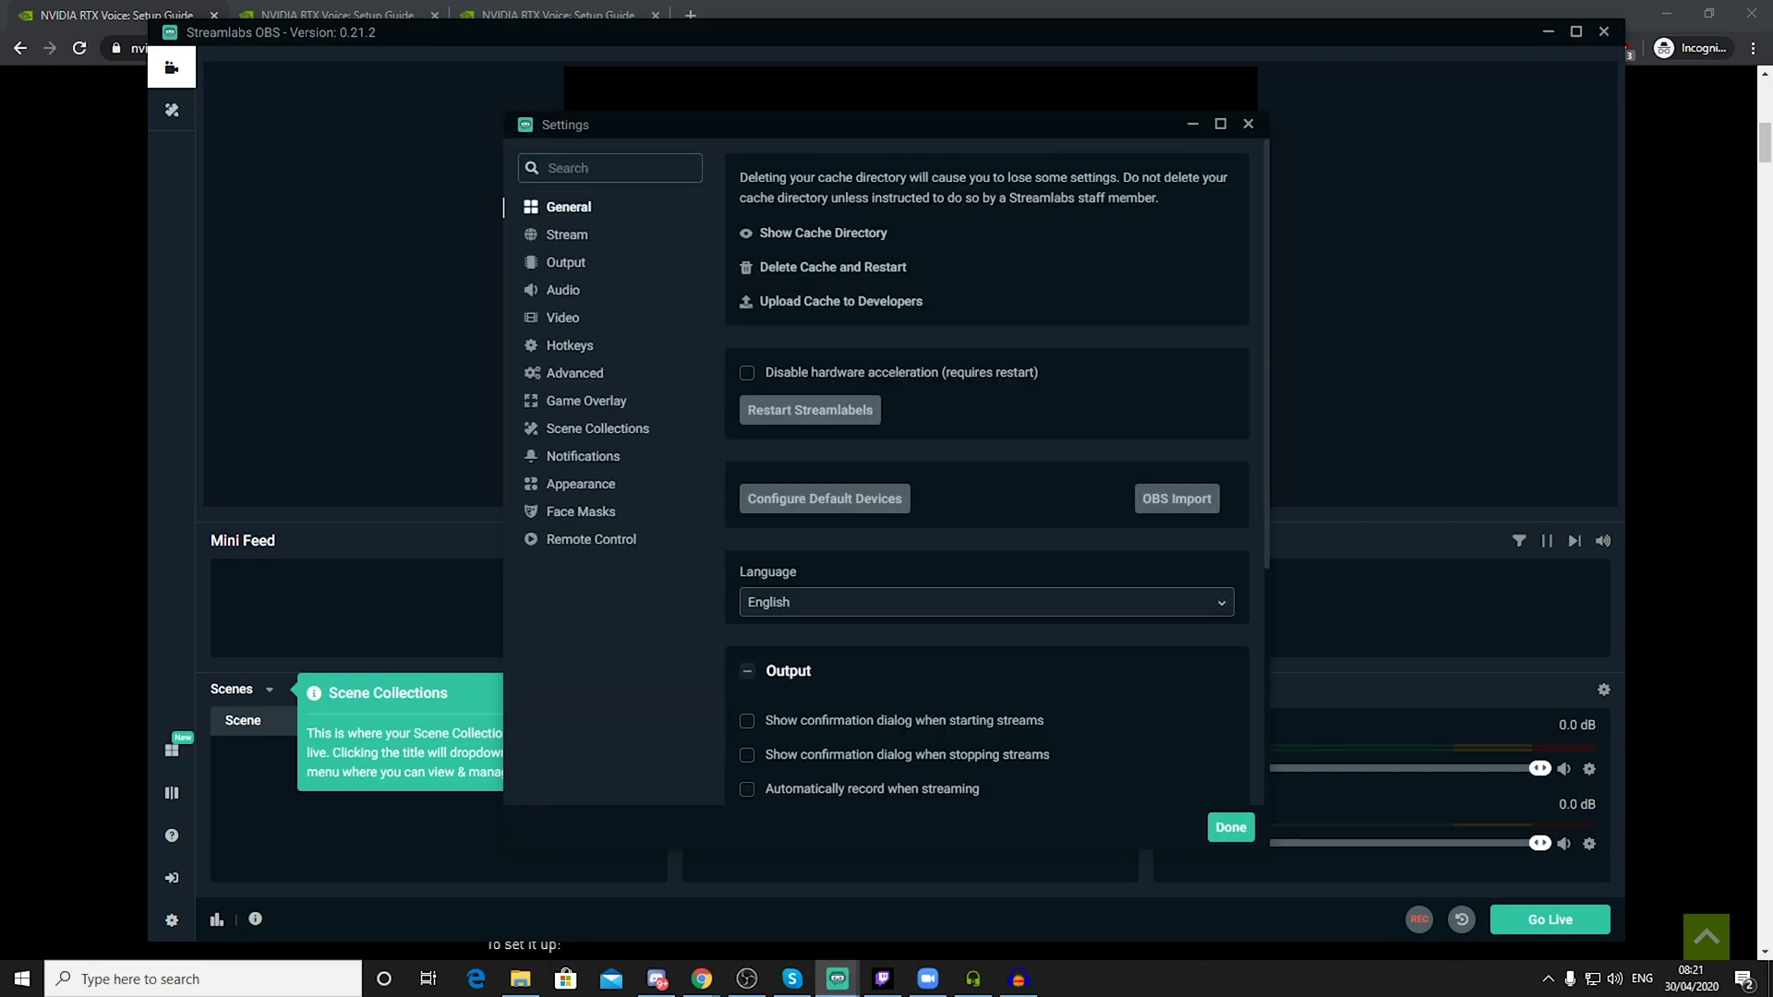
{"action": "left_click", "coordinate": [563, 290]}
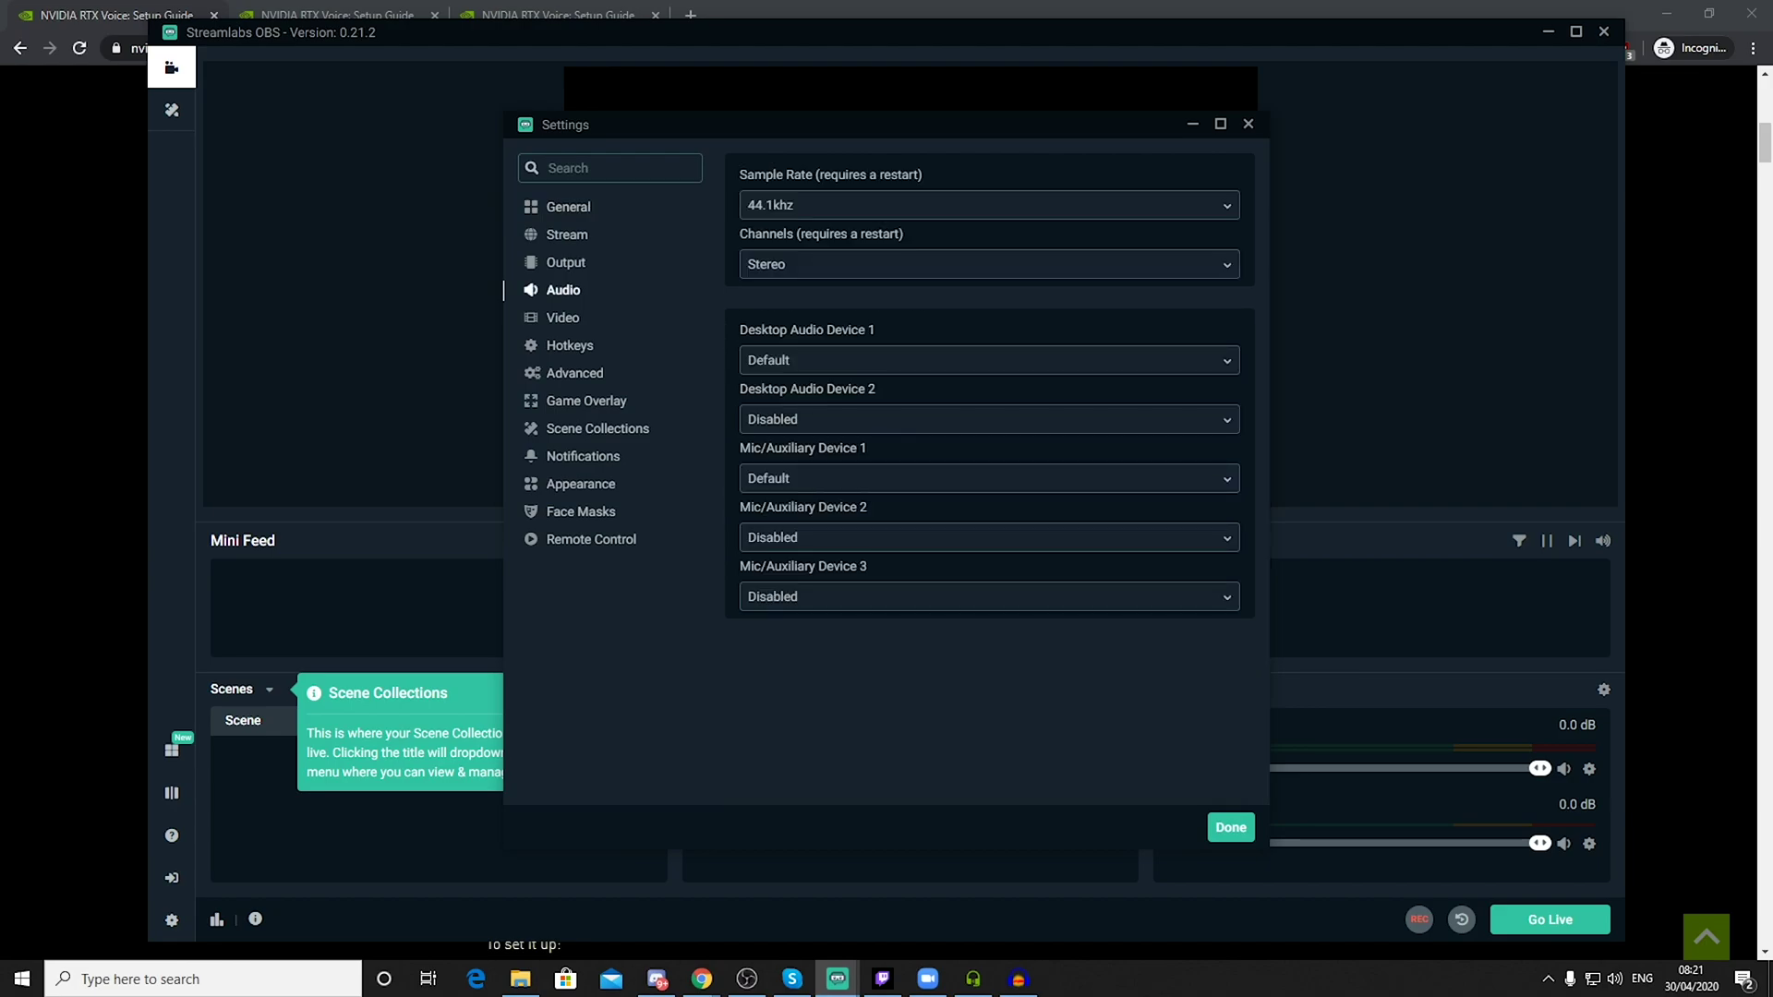
{"action": "left_click", "coordinate": [989, 478]}
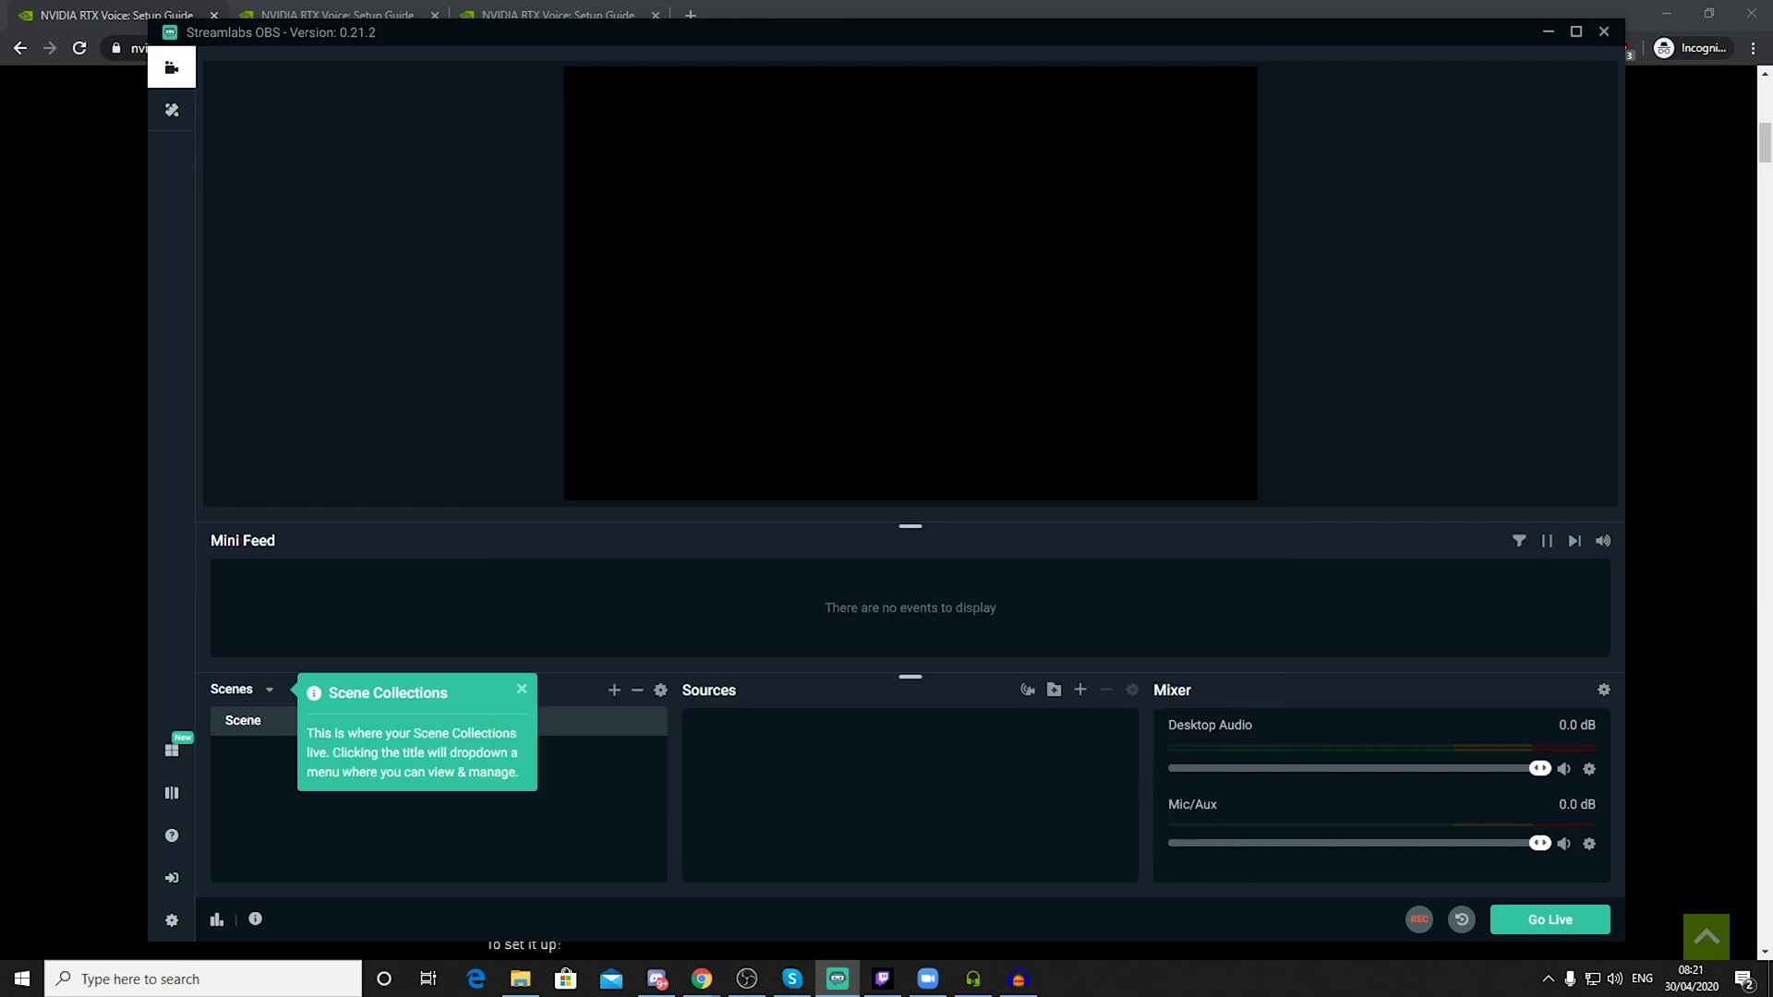
Step: Close Streamlabs OBS and relaunch it by searching 'streamlabs' from Start
{"action": "left_click", "coordinate": [1604, 31]}
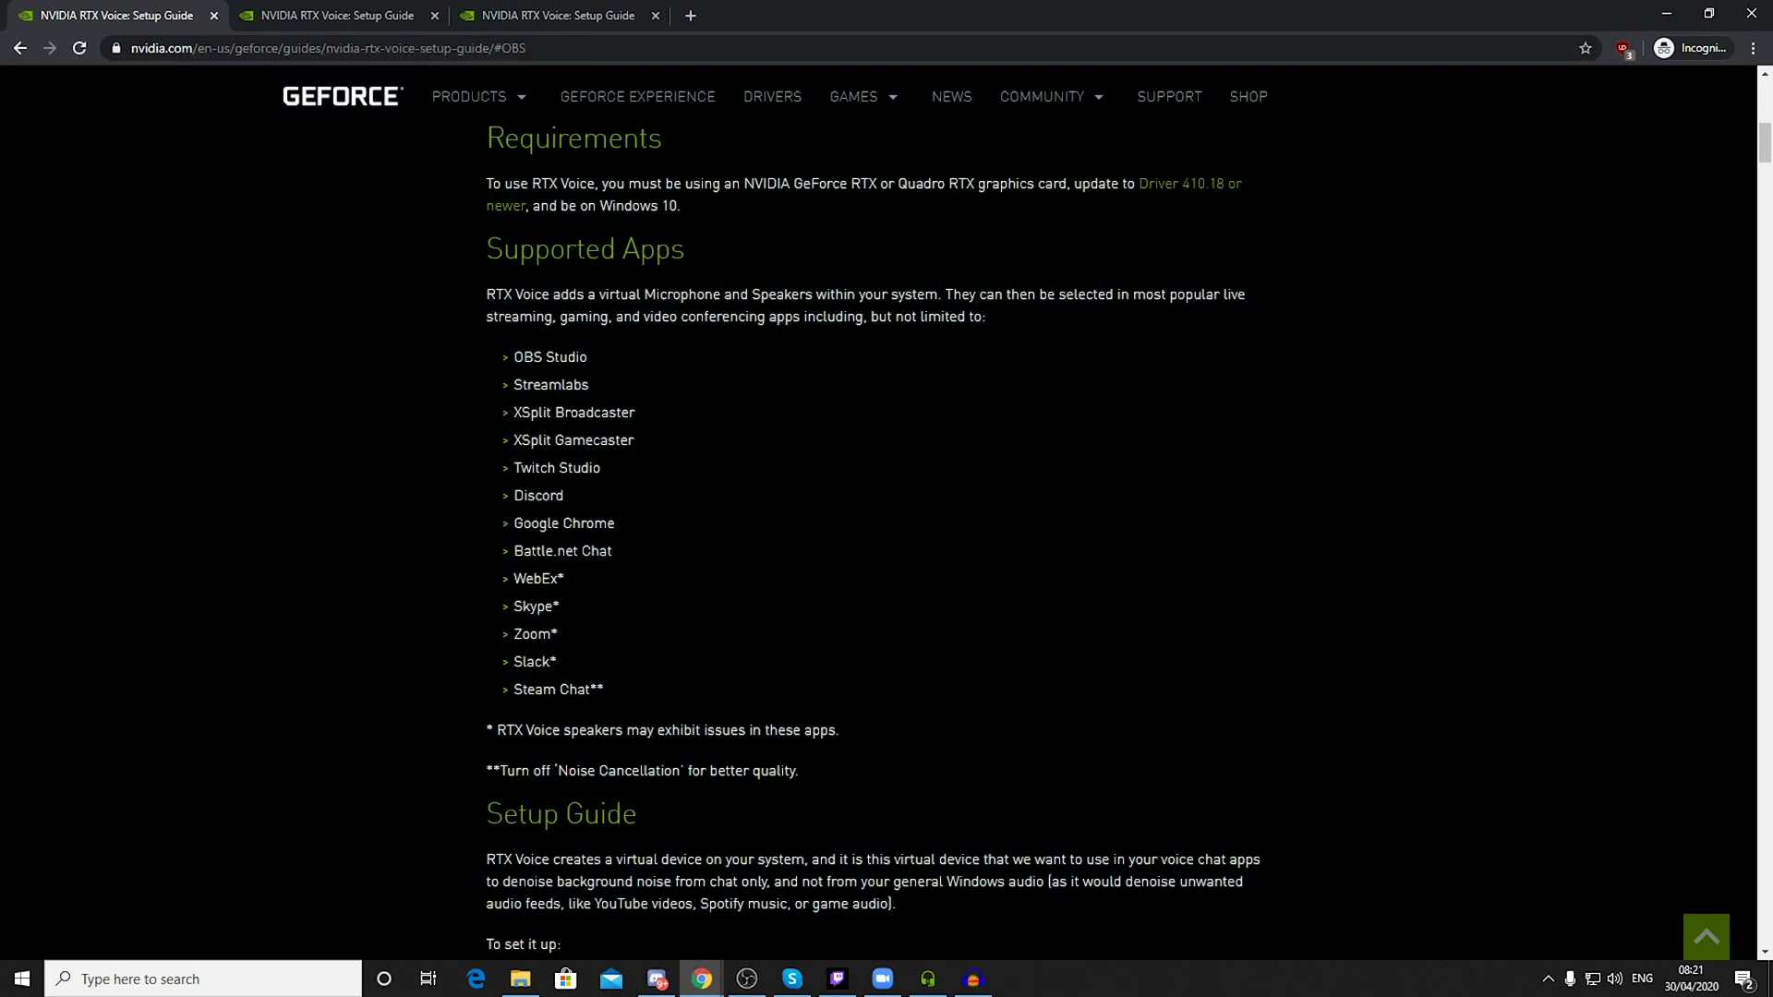
{"action": "key", "text": "super"}
{"action": "type", "text": "streamlabs"}
{"action": "key", "text": "Return"}
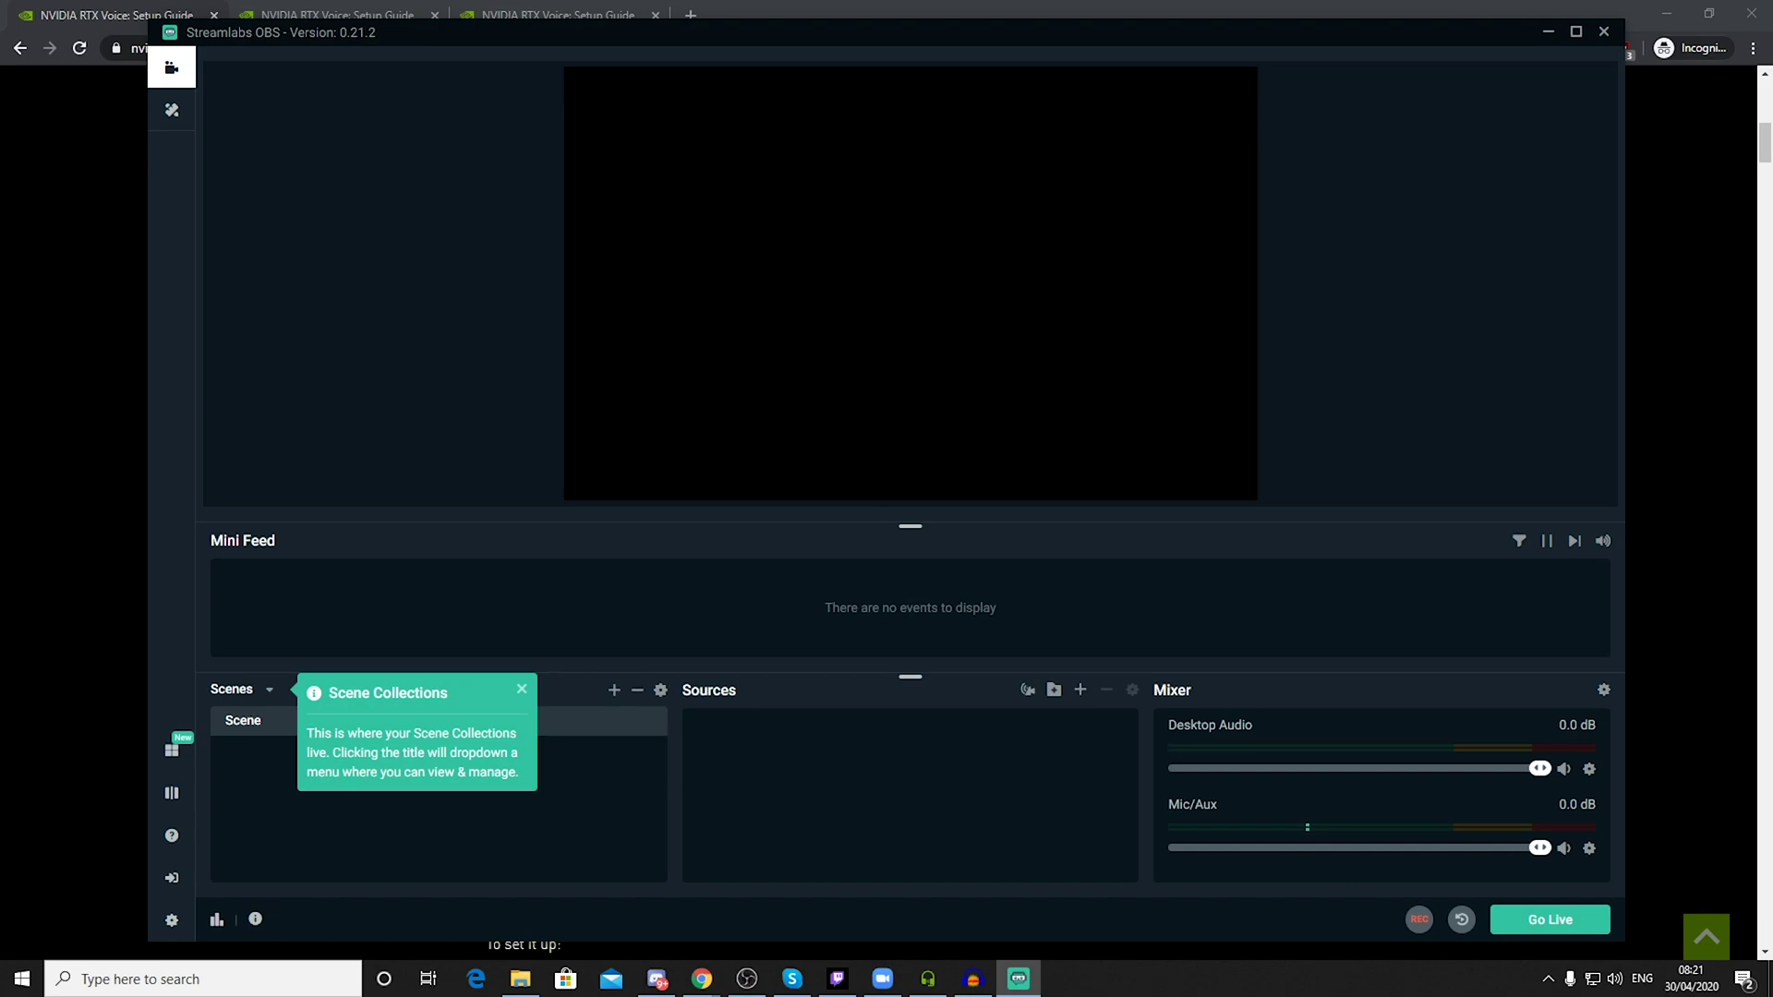
Step: Verify Streamlabs now lists the NVIDIA RTX Voice microphone, leave it on Default, then bring up Zoom
{"action": "left_click", "coordinate": [172, 920]}
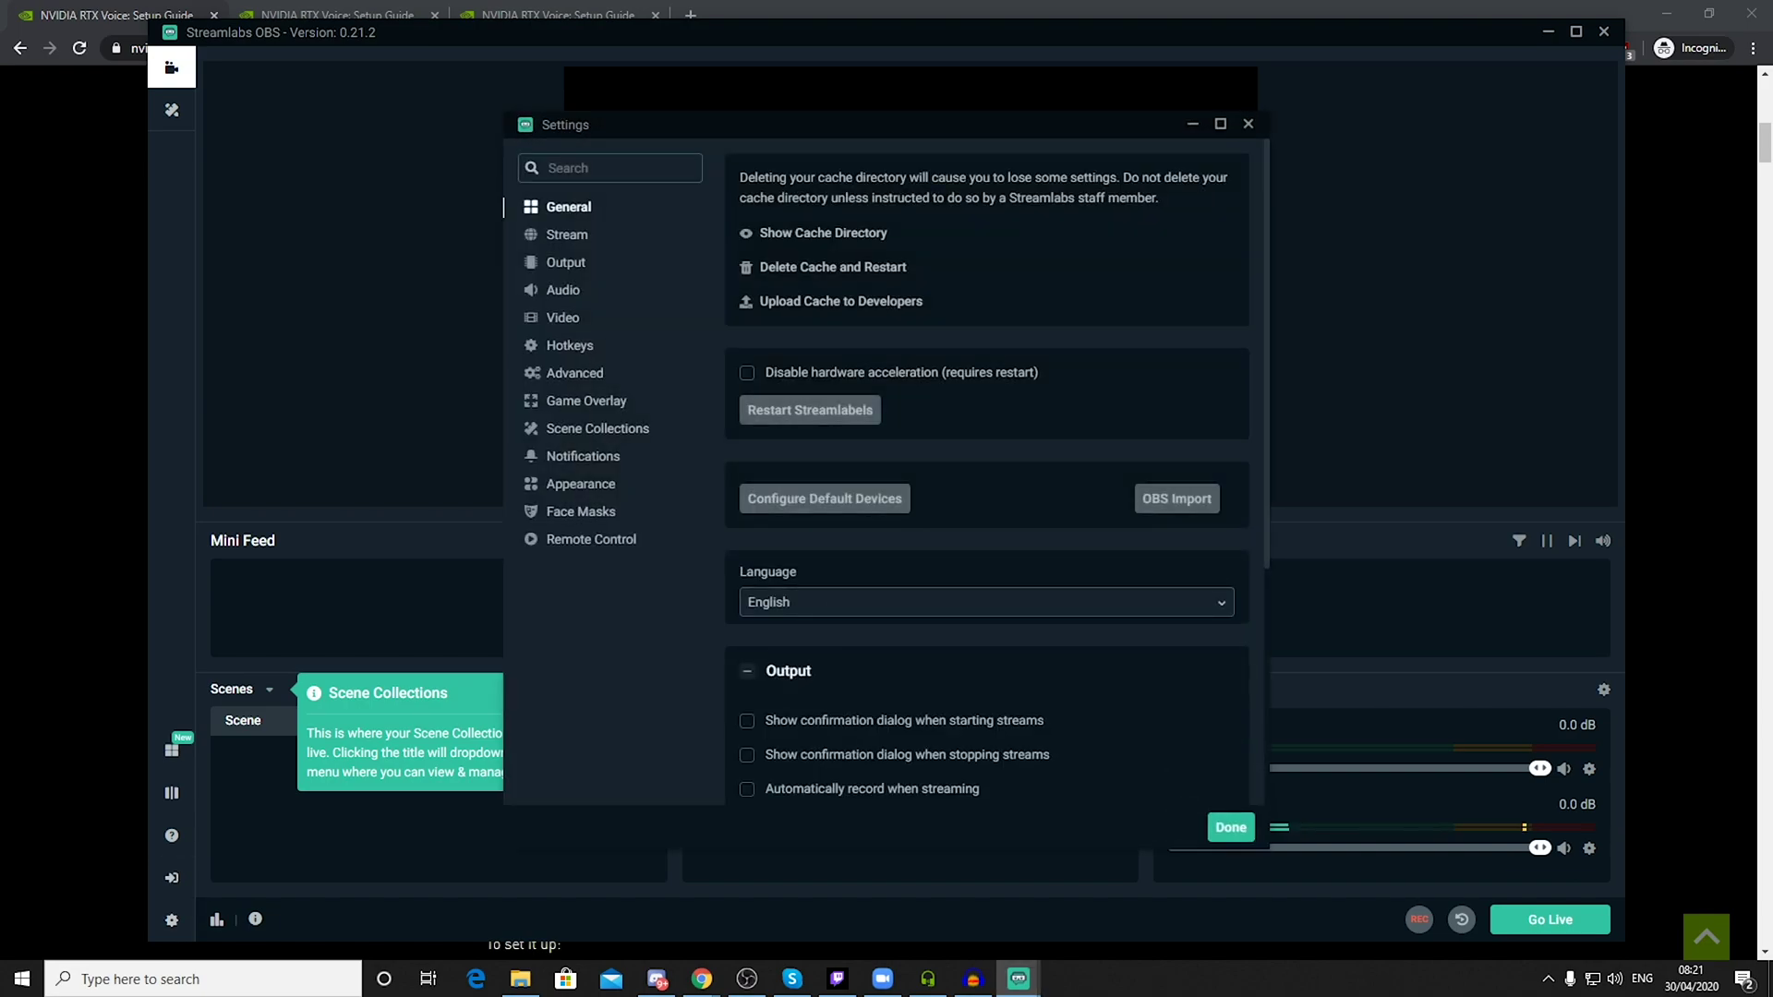
{"action": "left_click", "coordinate": [563, 290]}
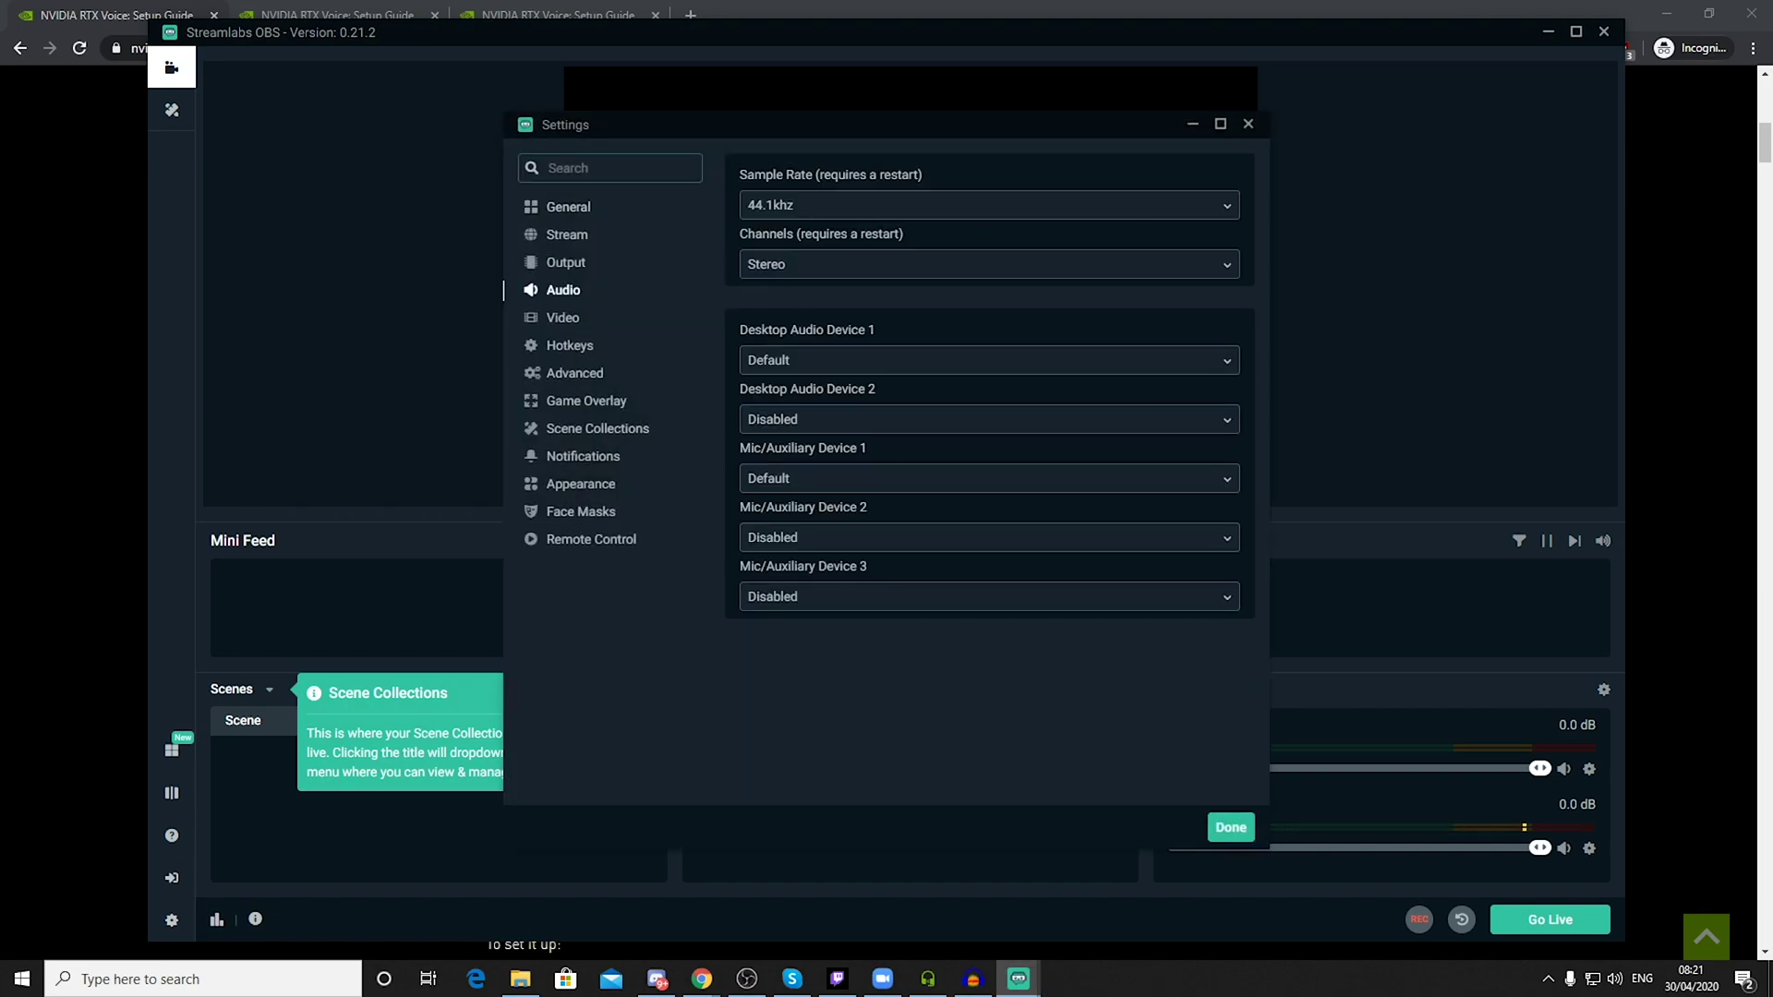
{"action": "left_click", "coordinate": [749, 478]}
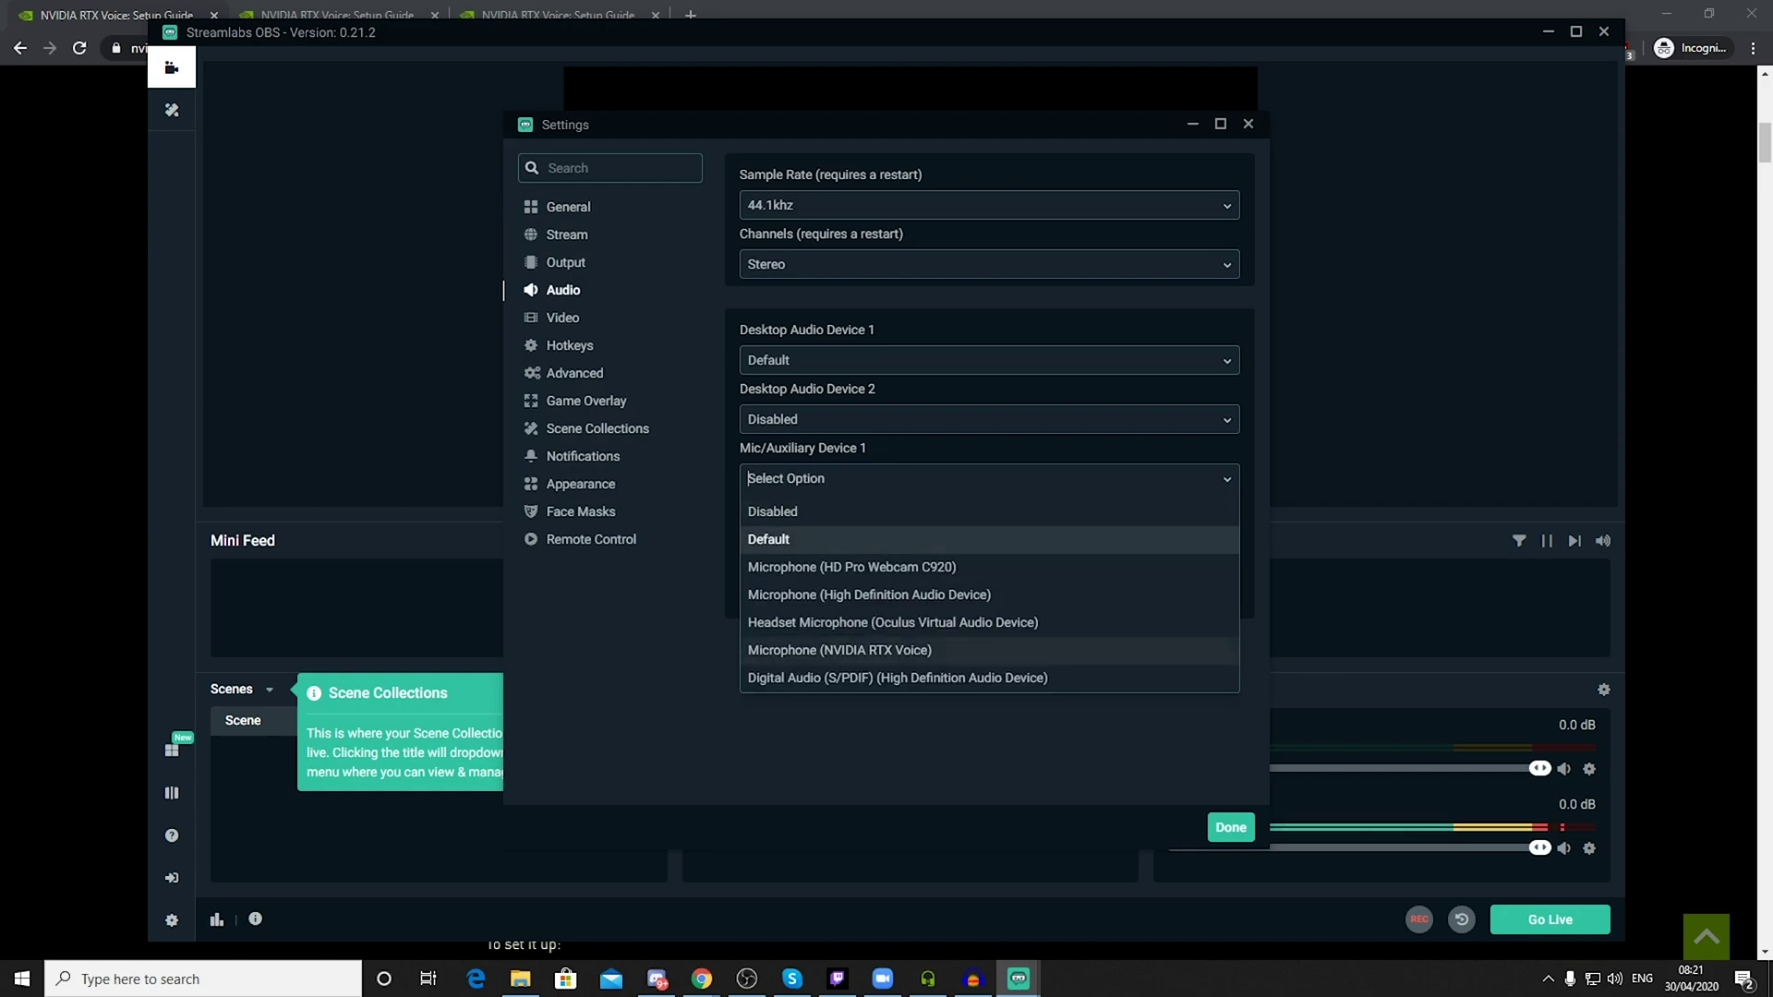
{"action": "key", "text": "Escape"}
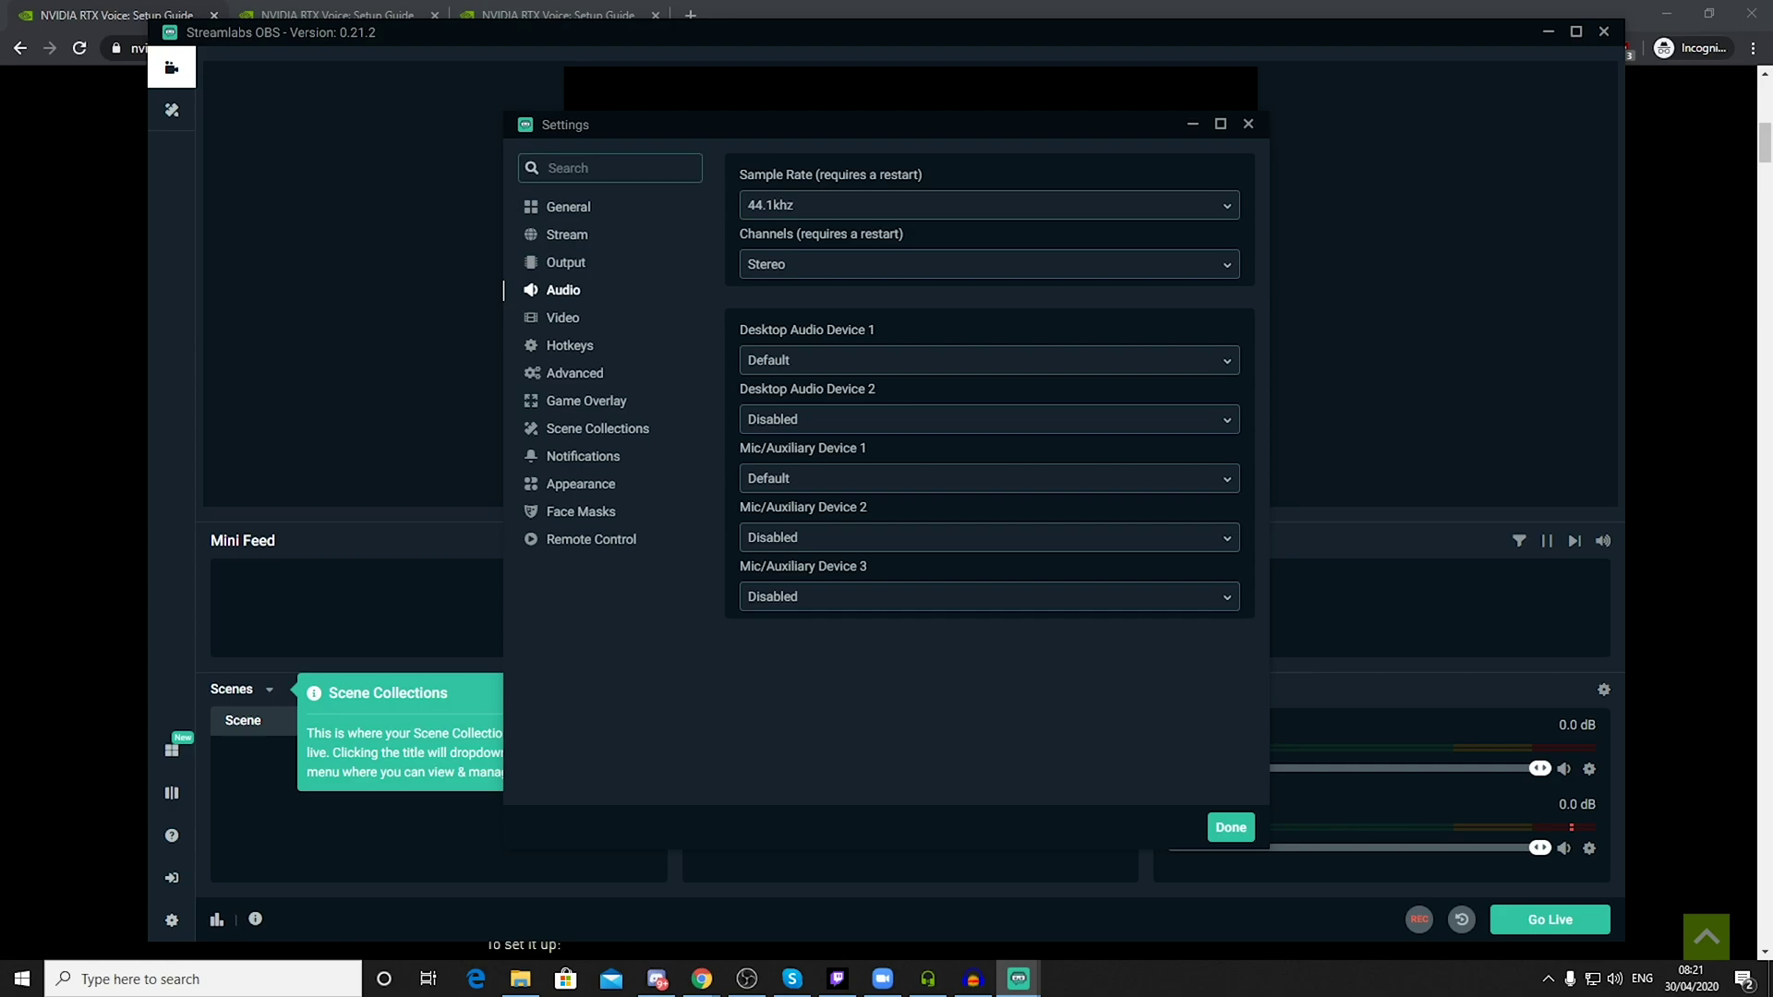
{"action": "key", "text": "alt+Tab"}
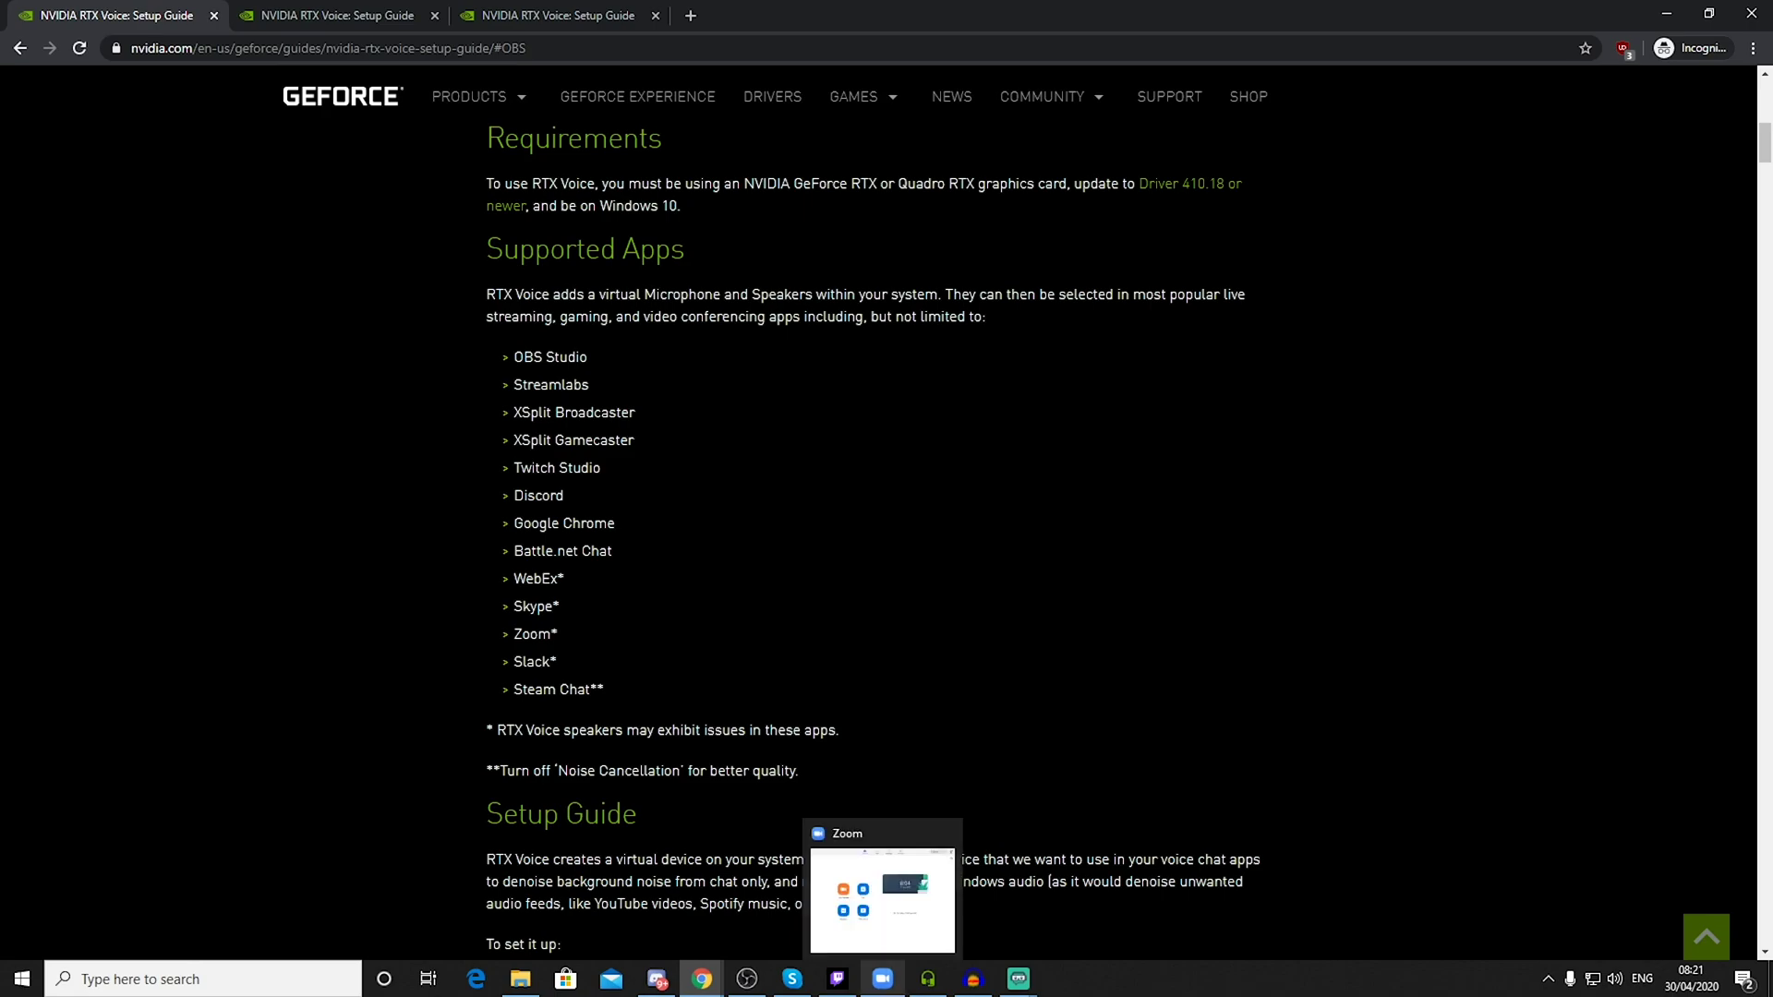
{"action": "left_click", "coordinate": [882, 979]}
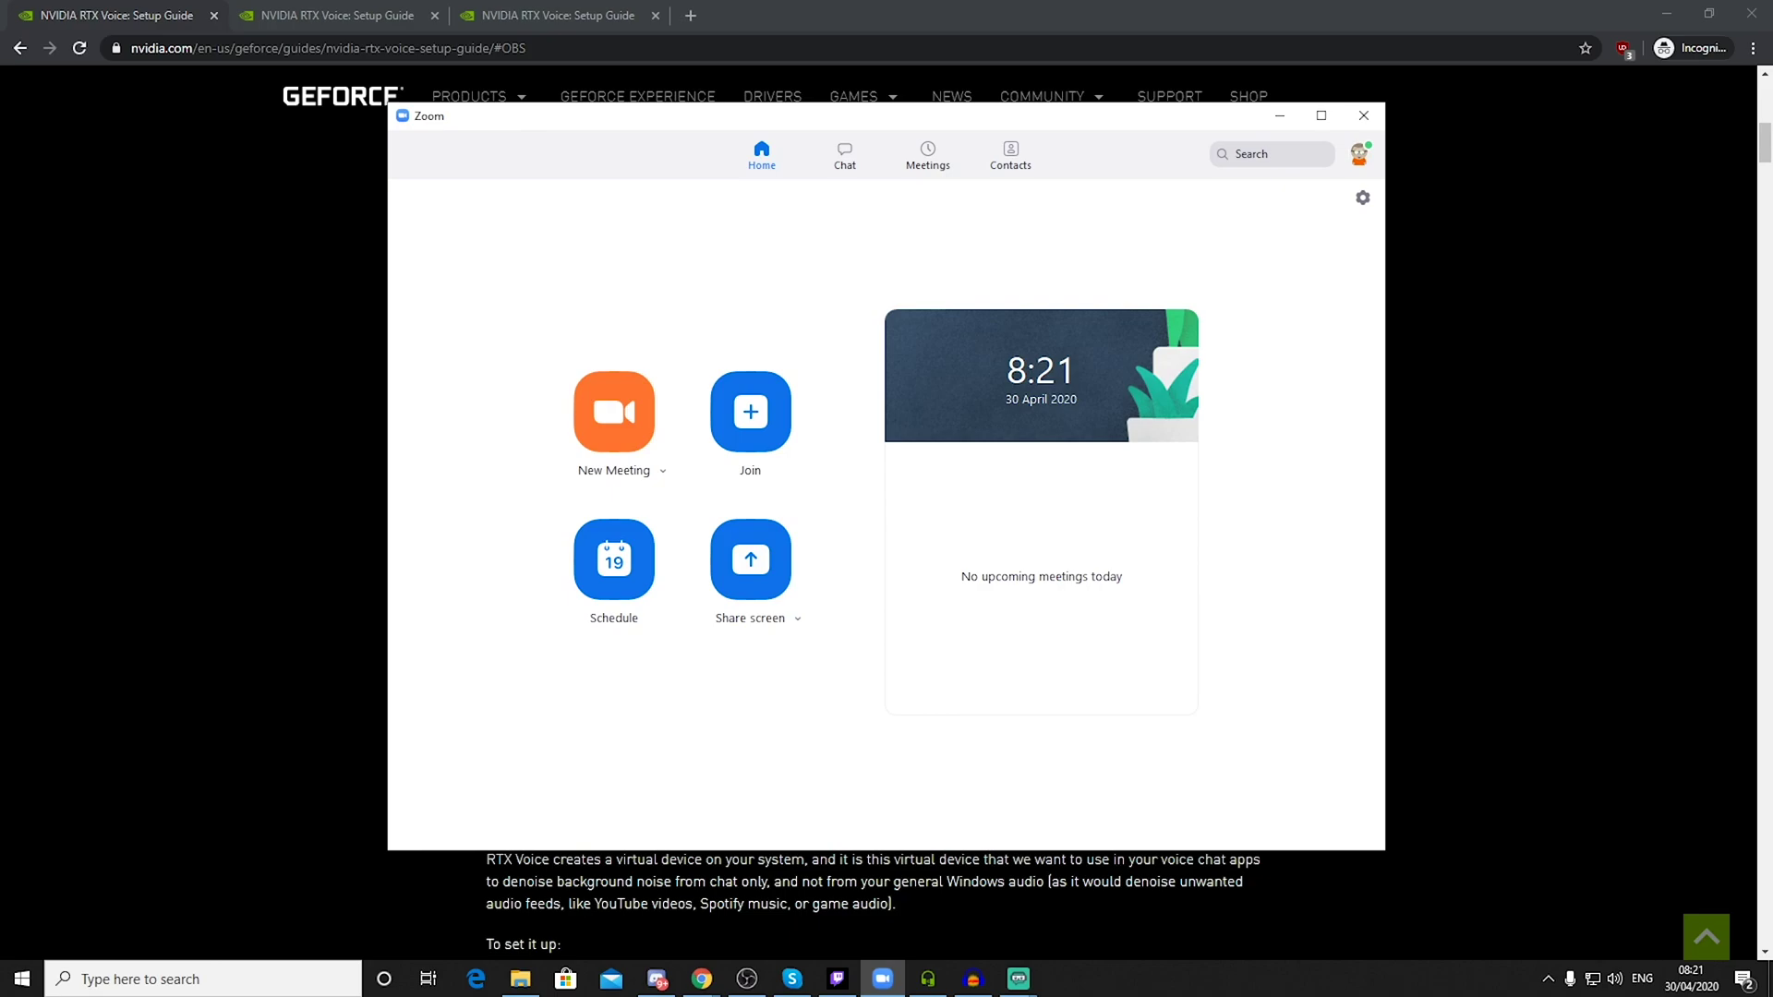
Step: Set Zoom's microphone and speakers to NVIDIA RTX Voice and run the speaker test
{"action": "left_click", "coordinate": [1362, 197]}
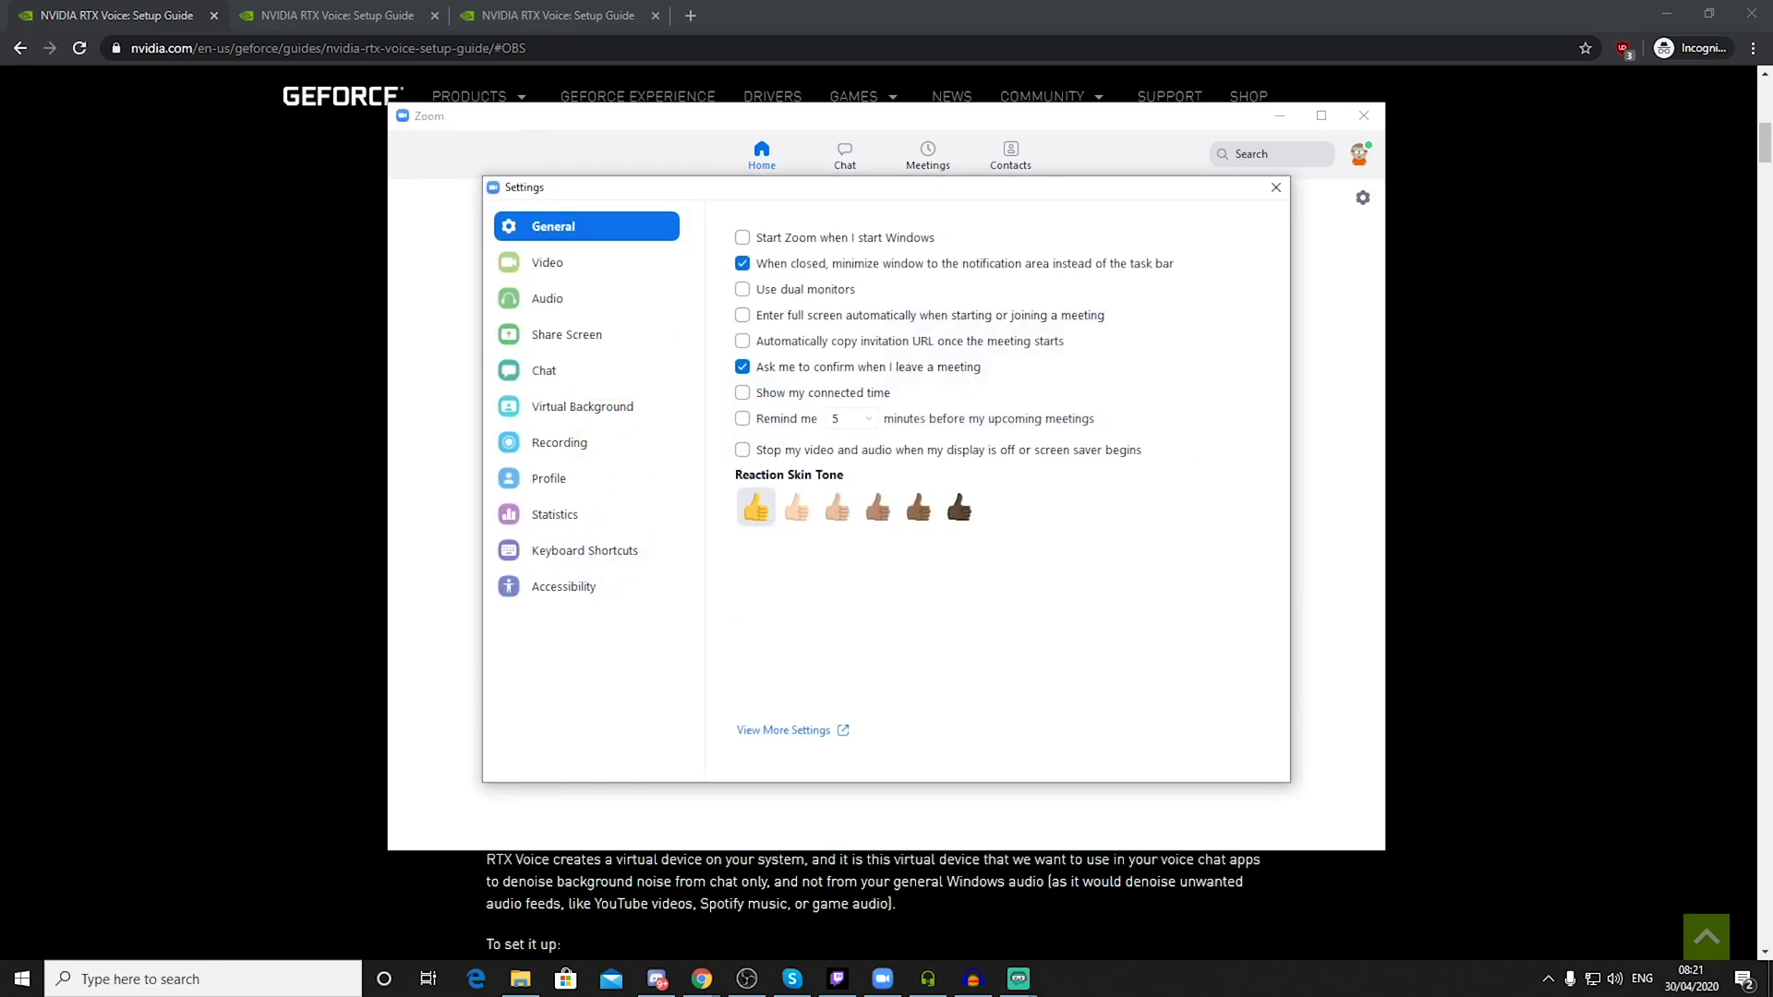
{"action": "left_click", "coordinate": [549, 298]}
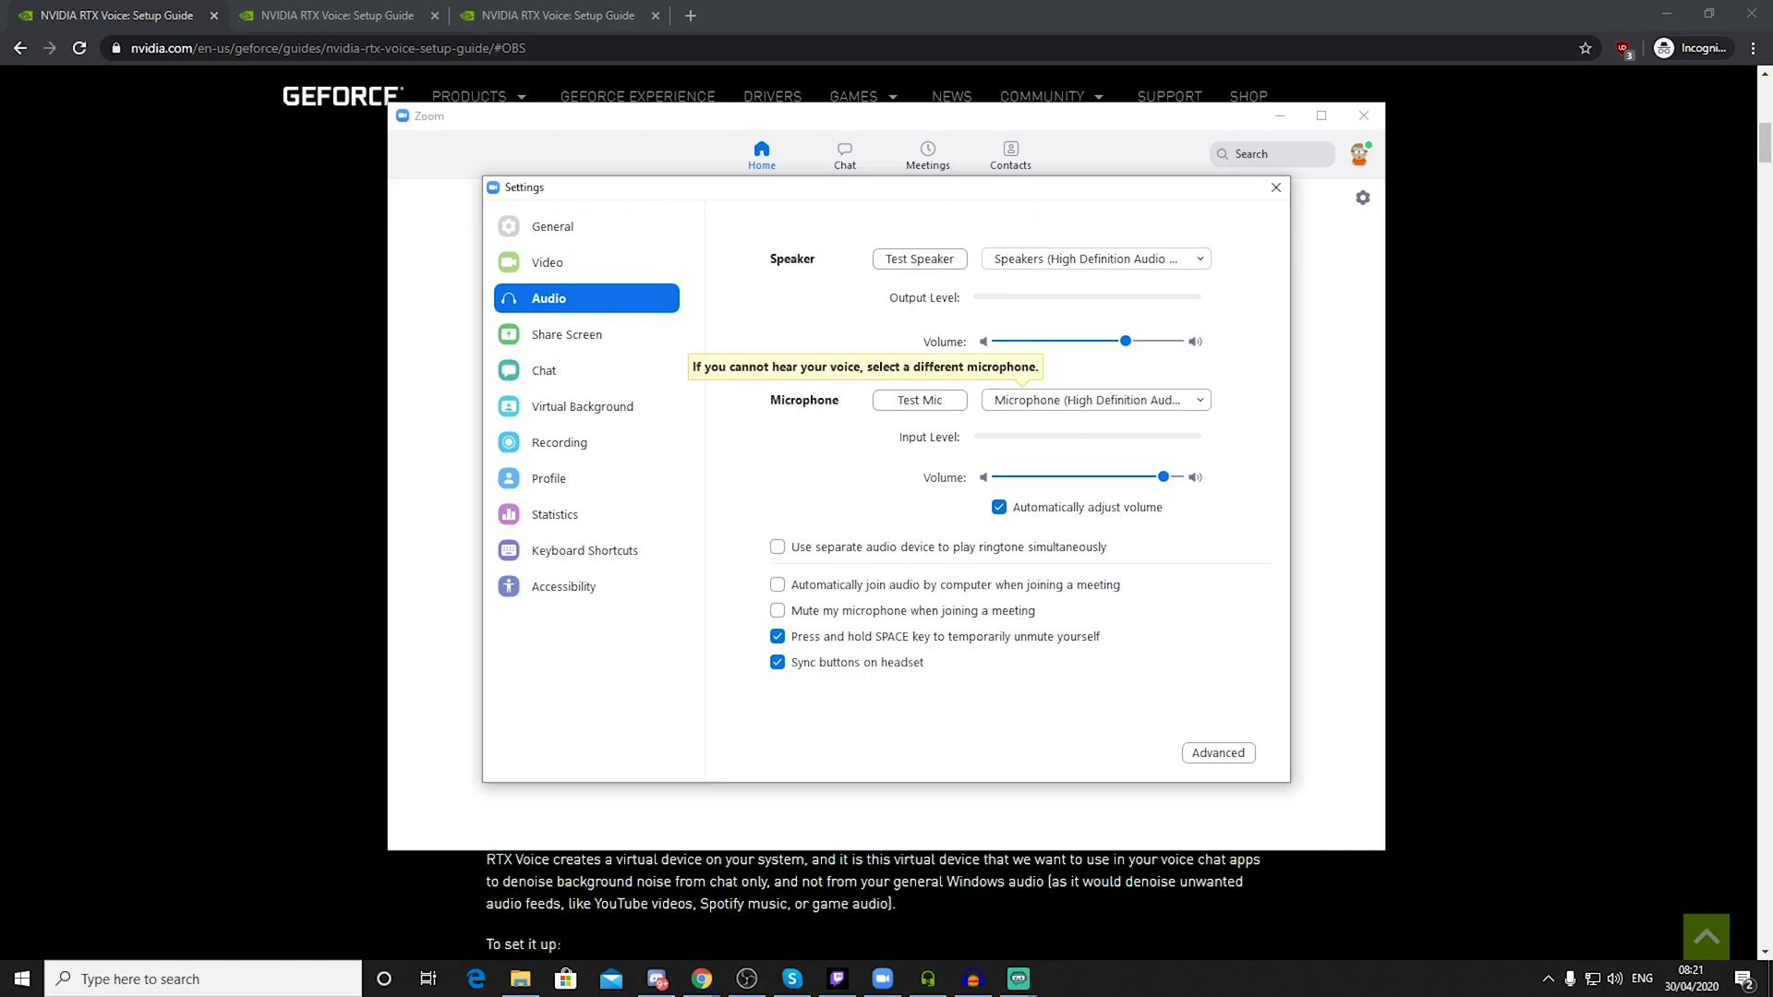
{"action": "left_click", "coordinate": [1096, 400]}
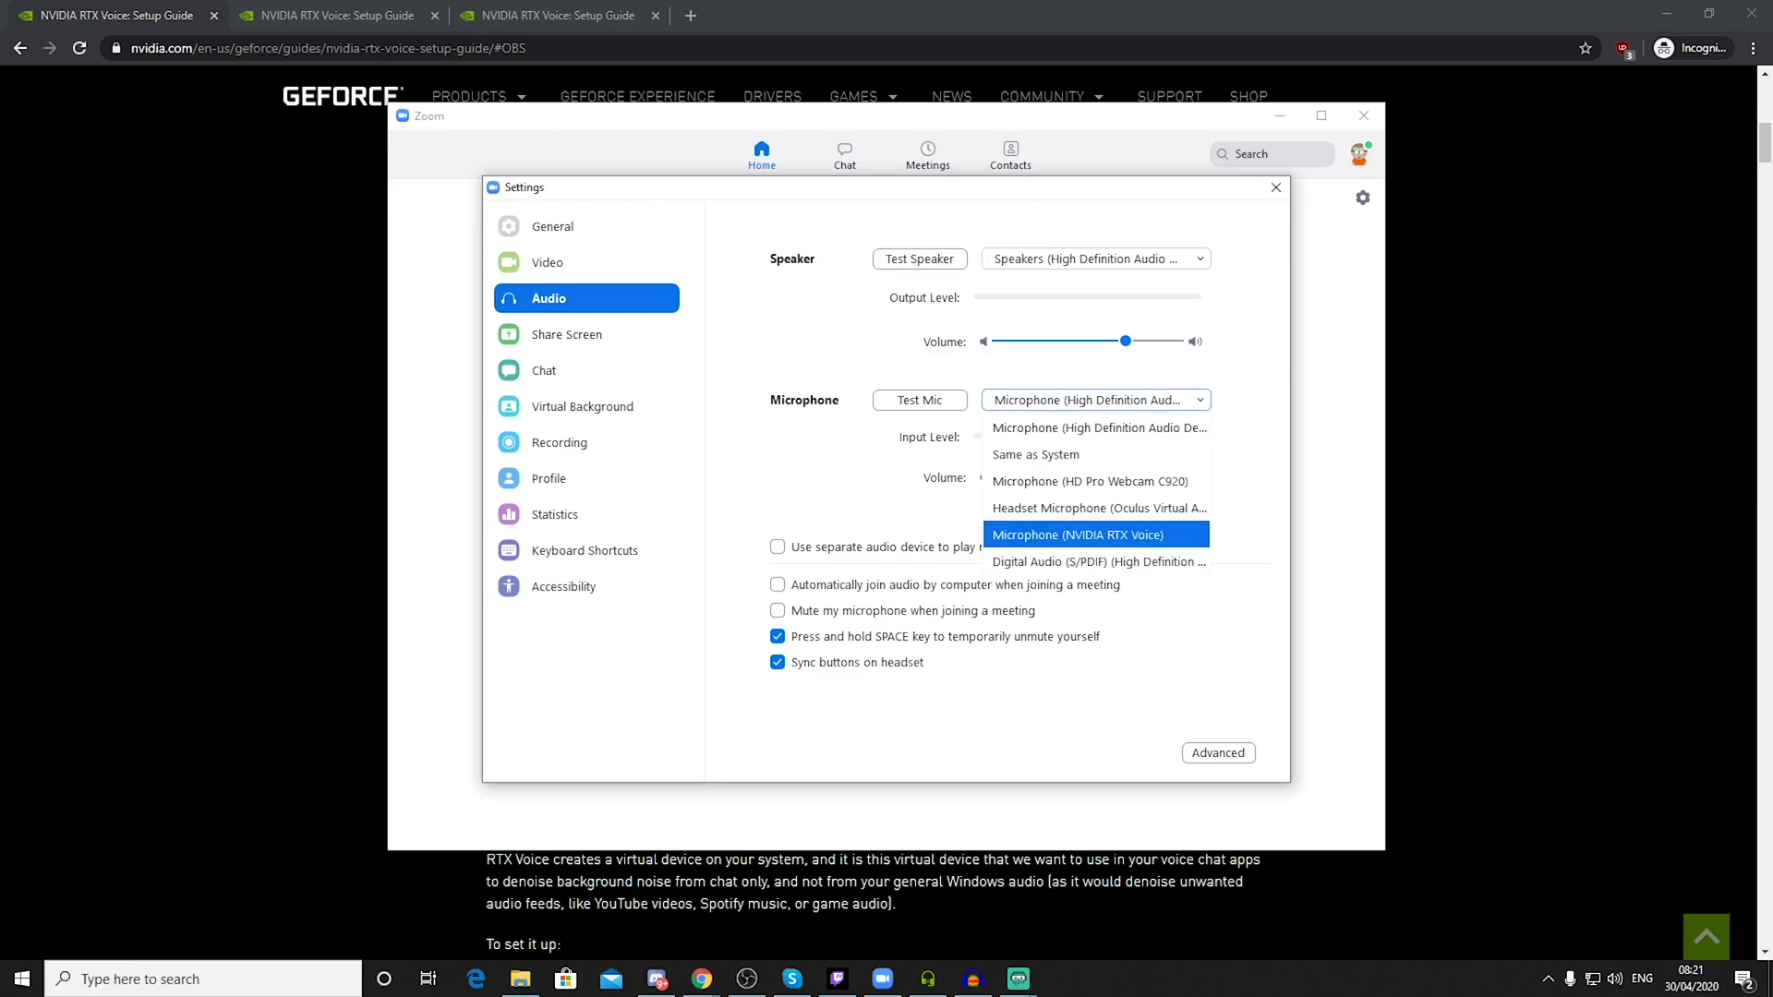
{"action": "left_click", "coordinate": [1078, 534]}
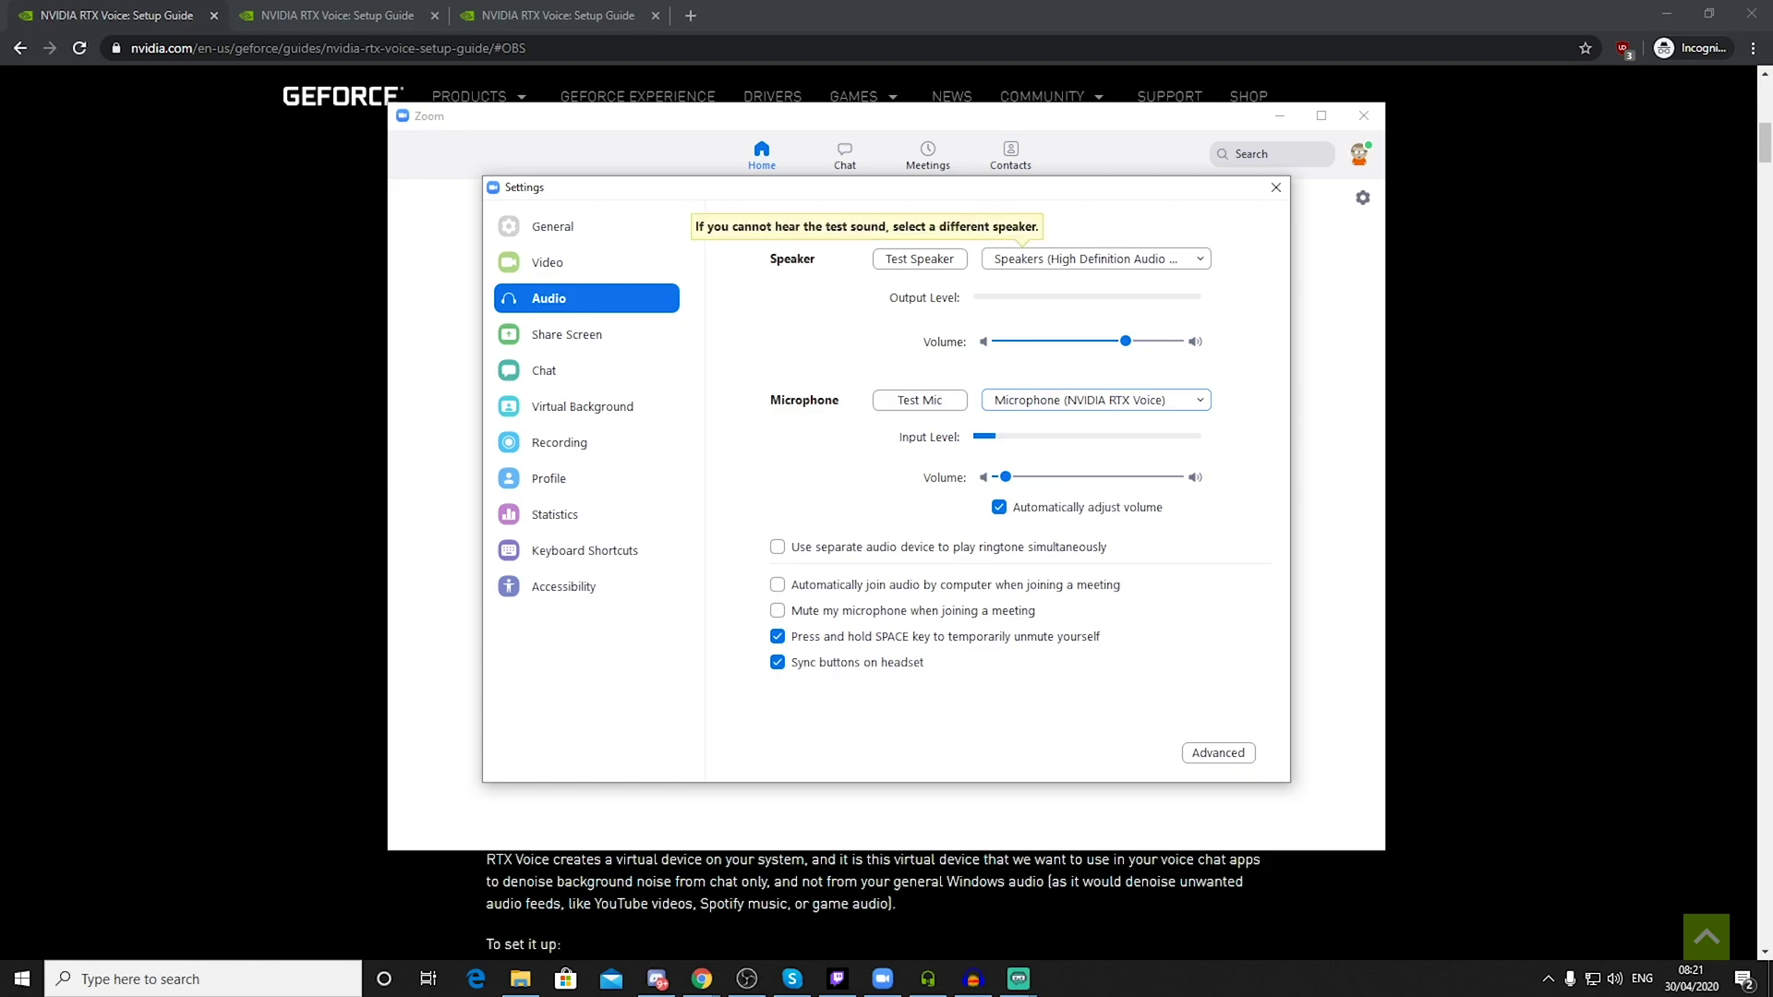
{"action": "left_click", "coordinate": [1096, 260]}
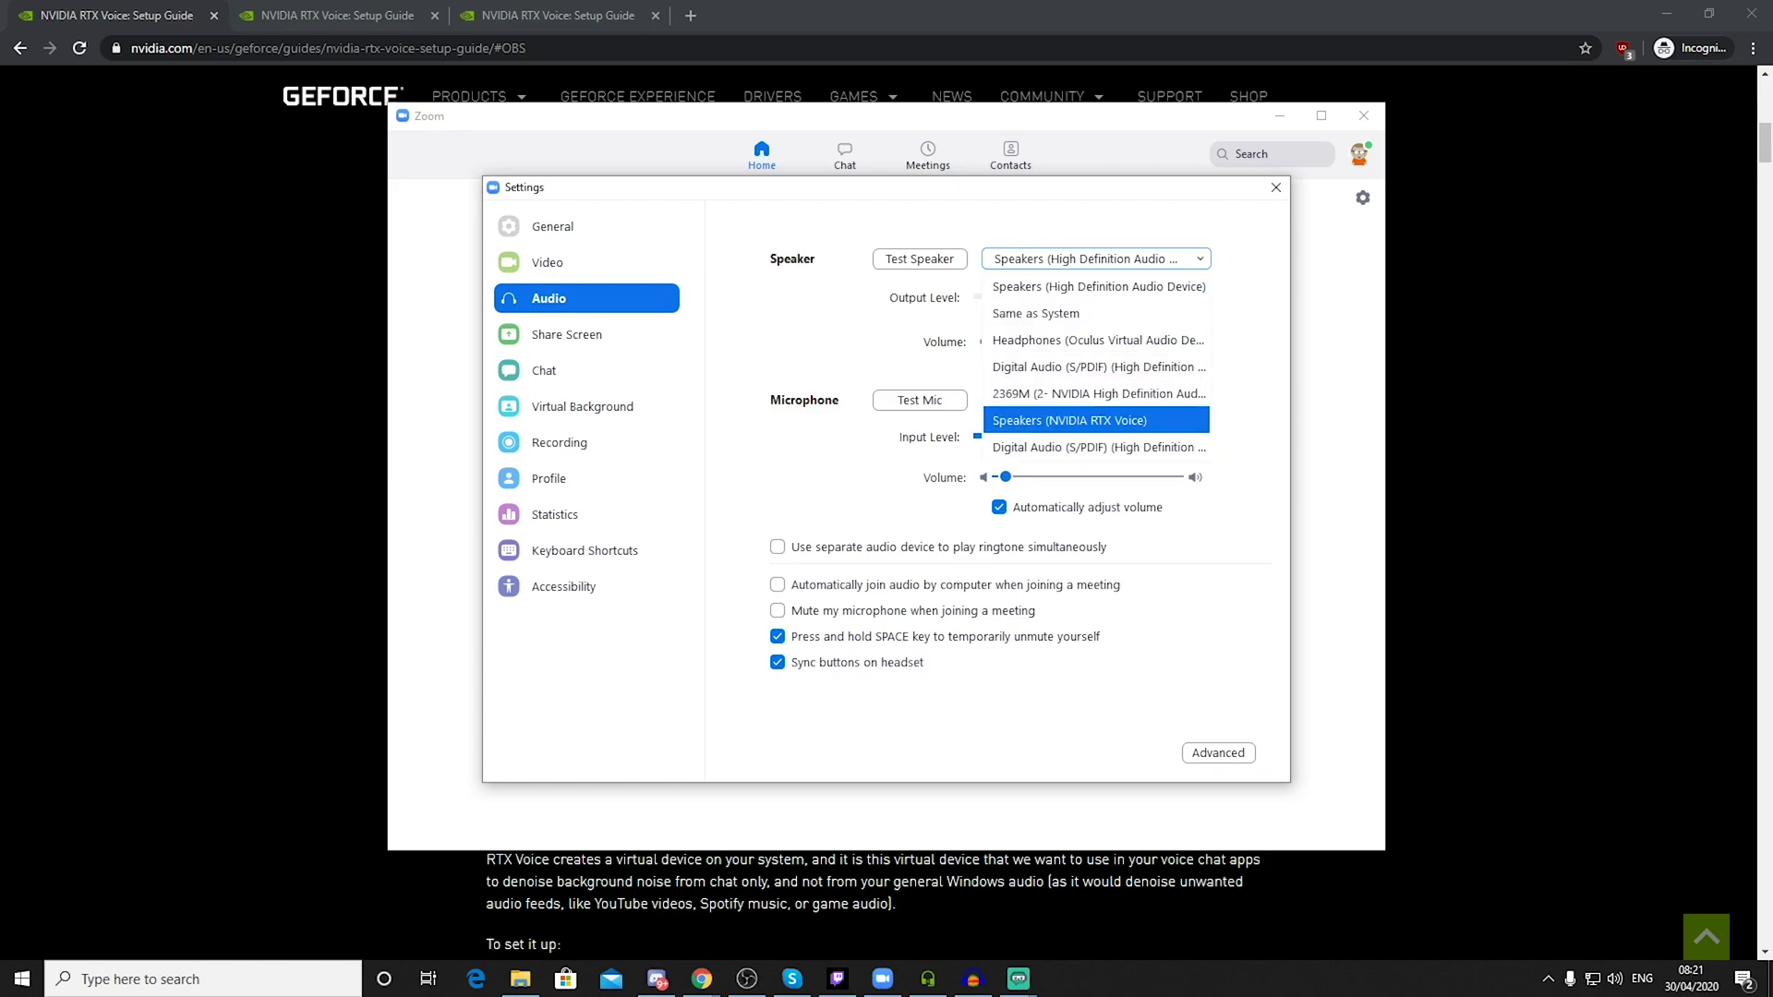
{"action": "left_click", "coordinate": [1069, 420]}
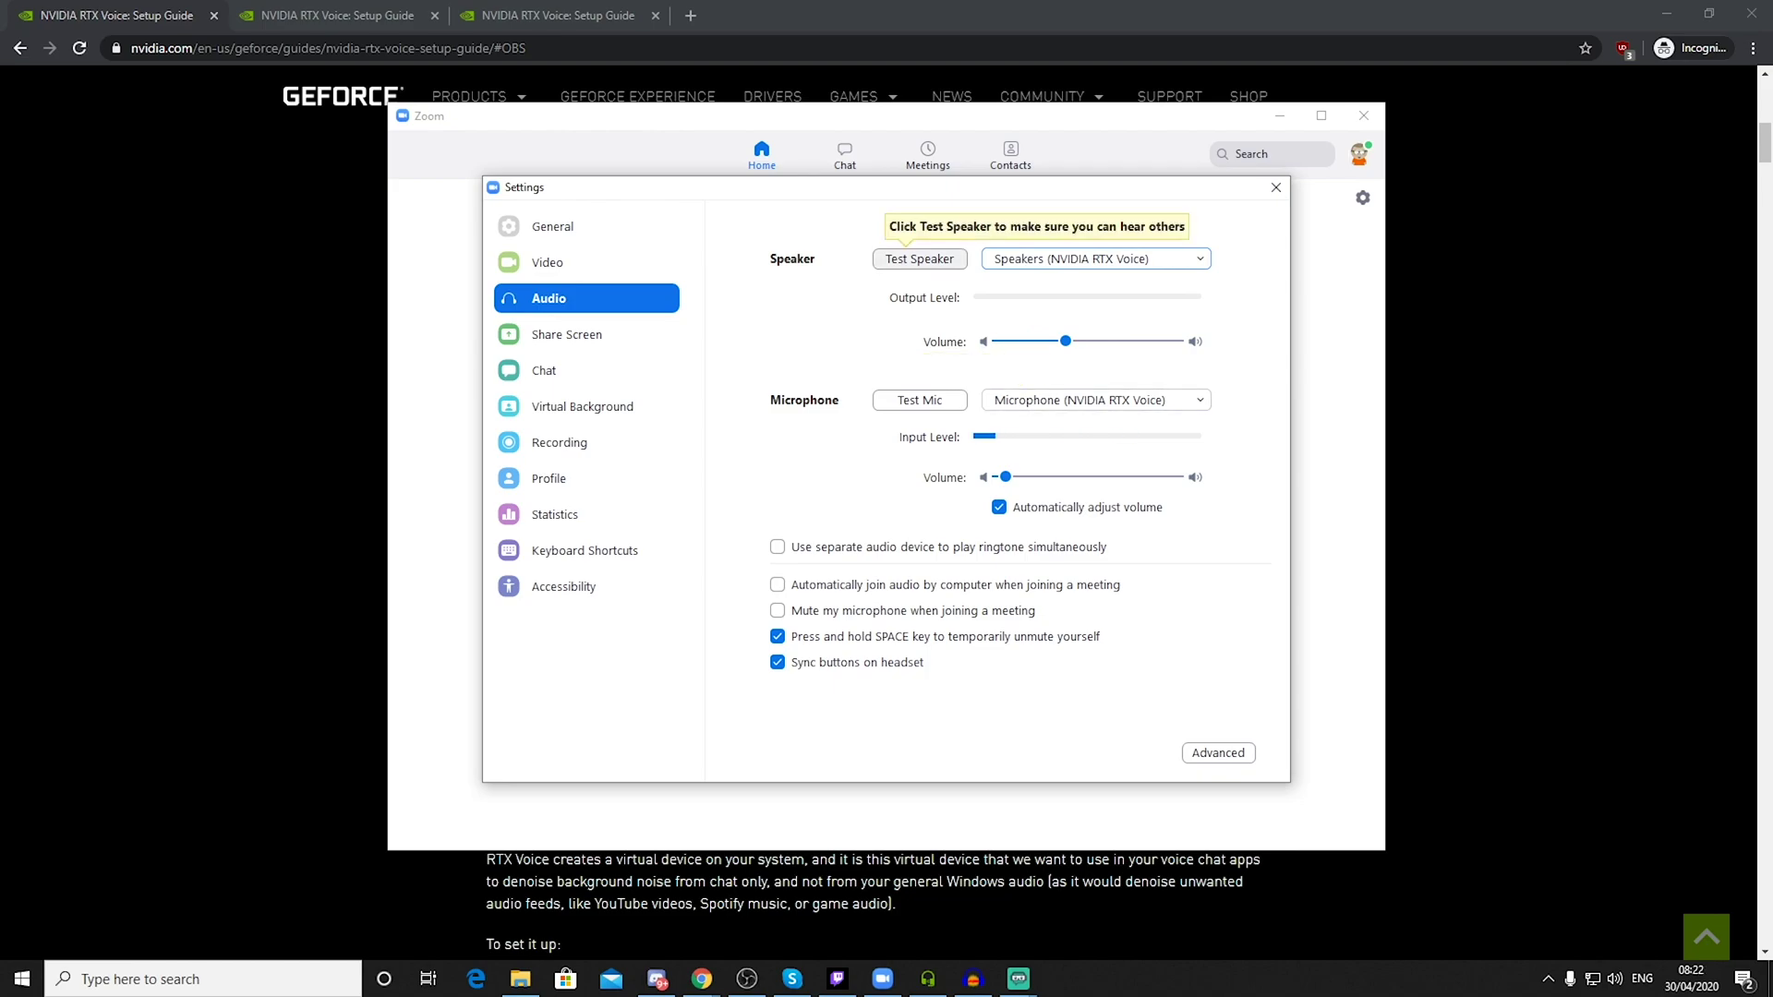
{"action": "left_click", "coordinate": [918, 259]}
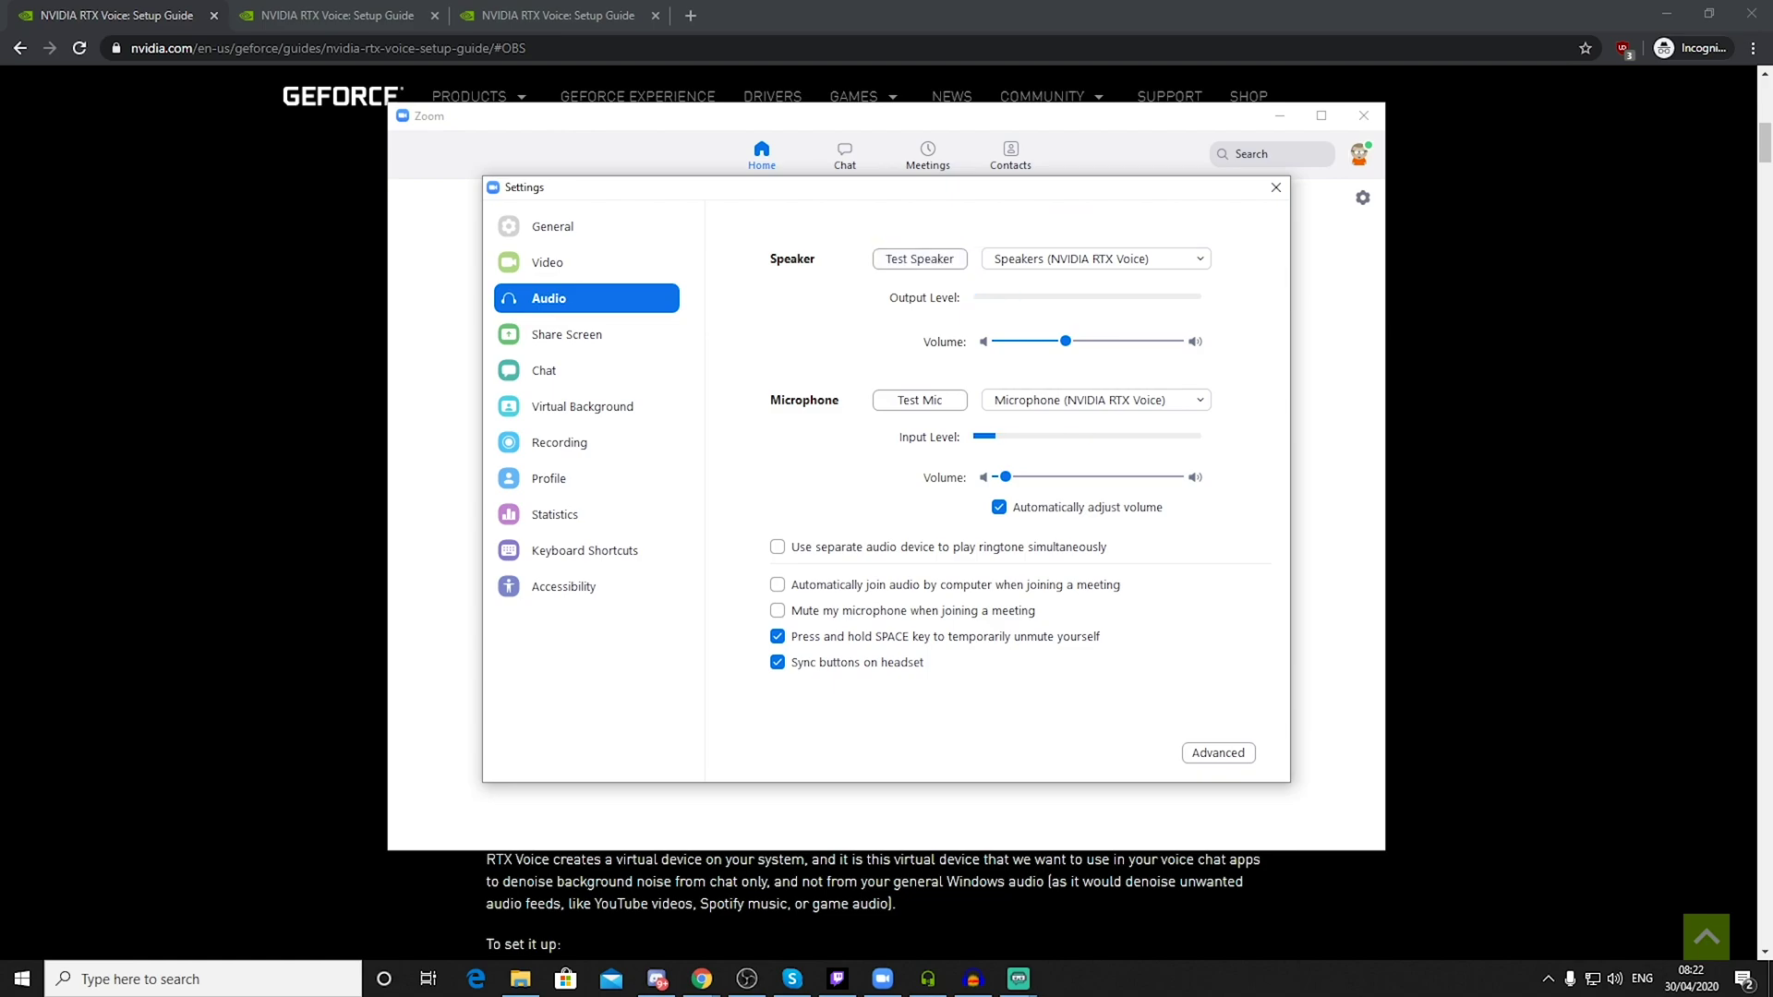
{"action": "key", "text": "alt+Tab"}
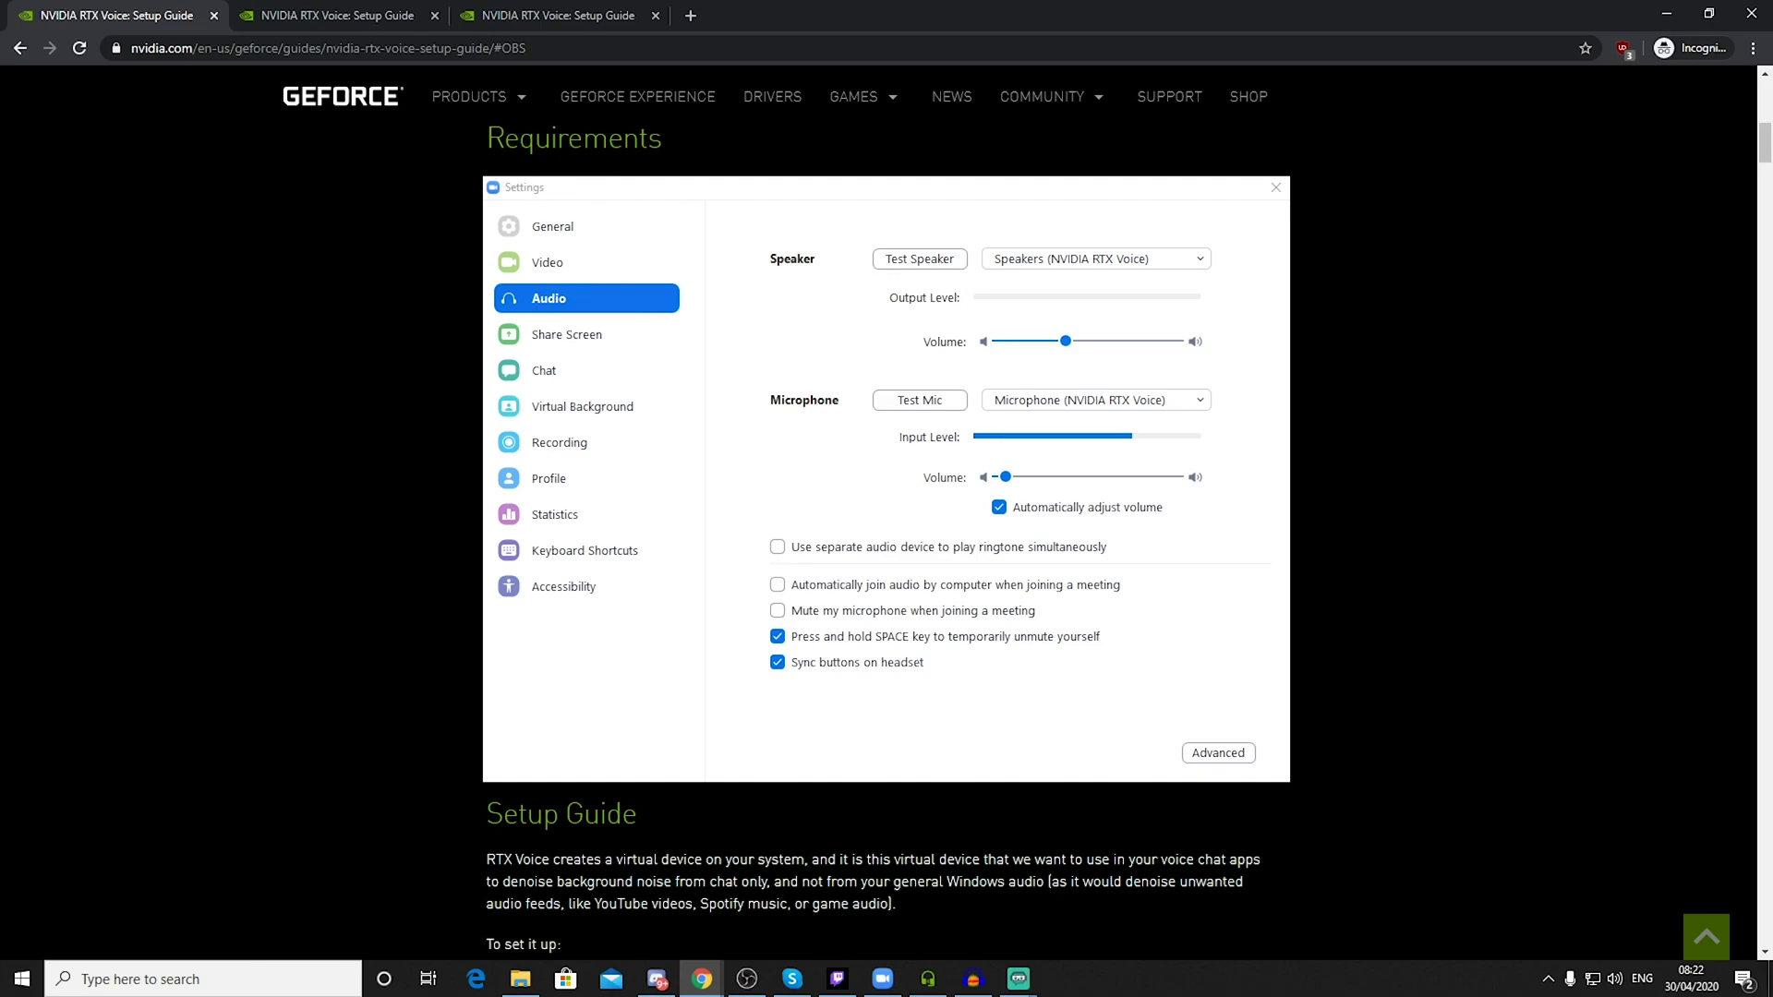
Step: Close Zoom's settings, make Microphone (NVIDIA RTX Voice) Twitch Studio's primary microphone, then return to Chrome
{"action": "left_click", "coordinate": [837, 979]}
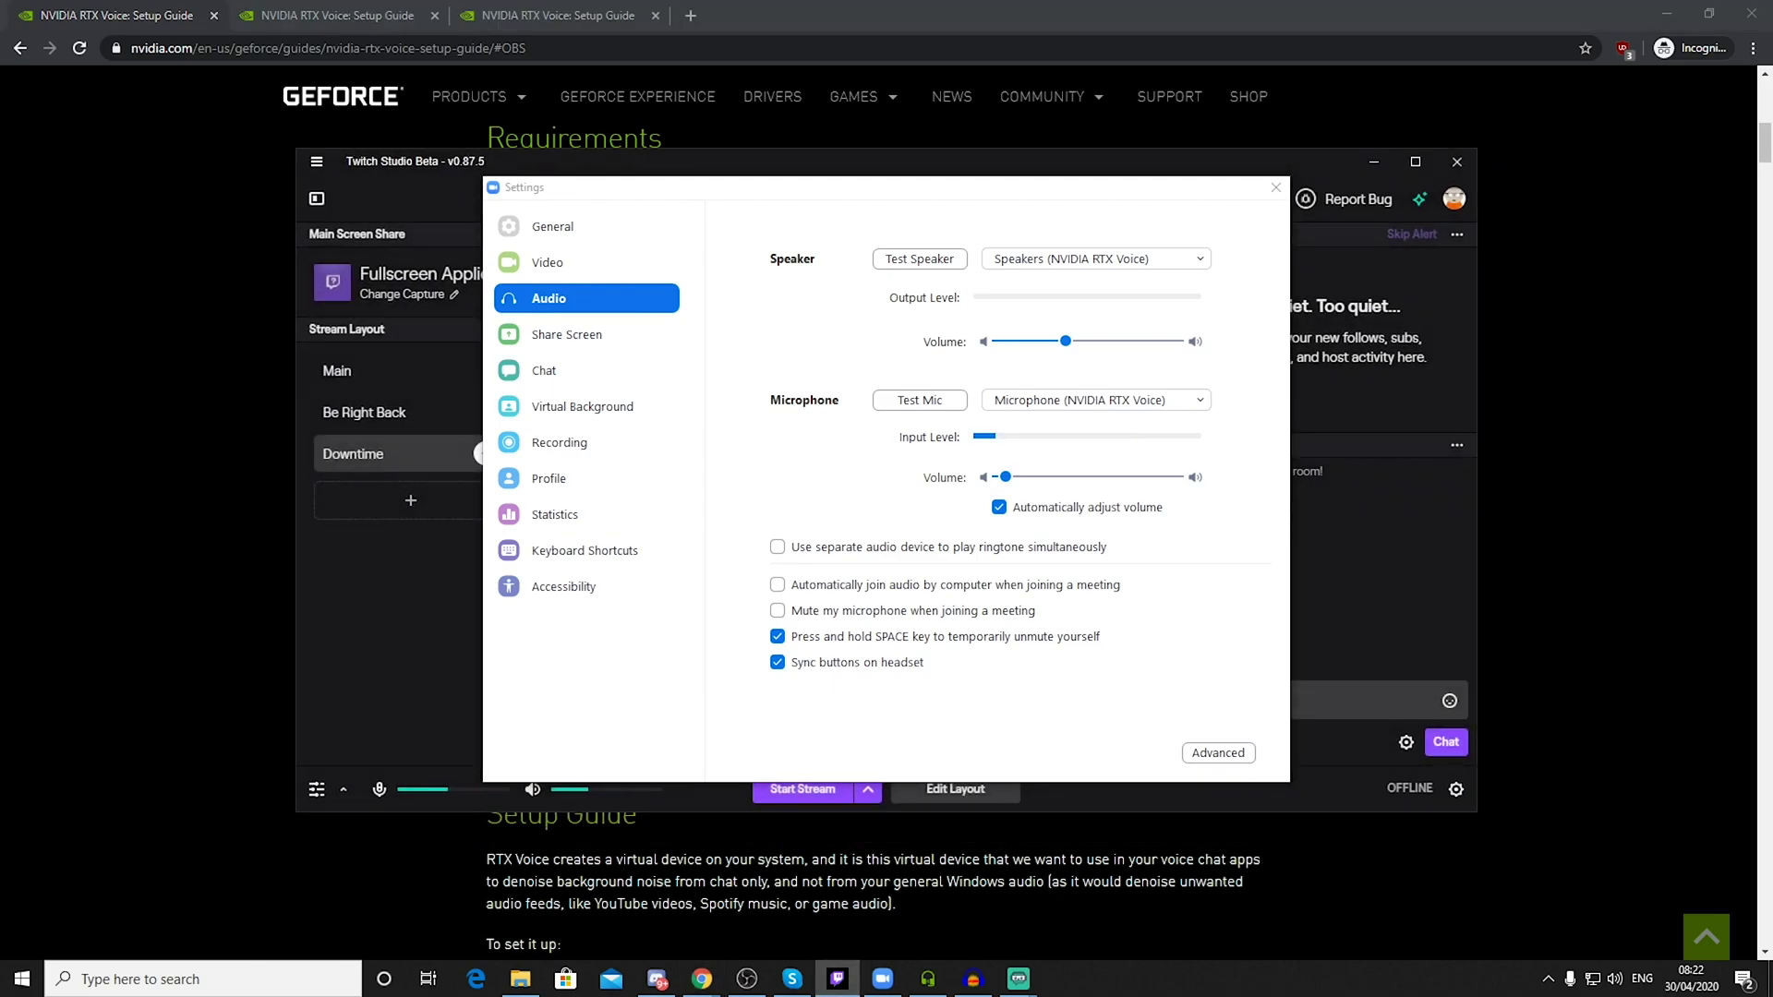
{"action": "left_click", "coordinate": [1276, 188]}
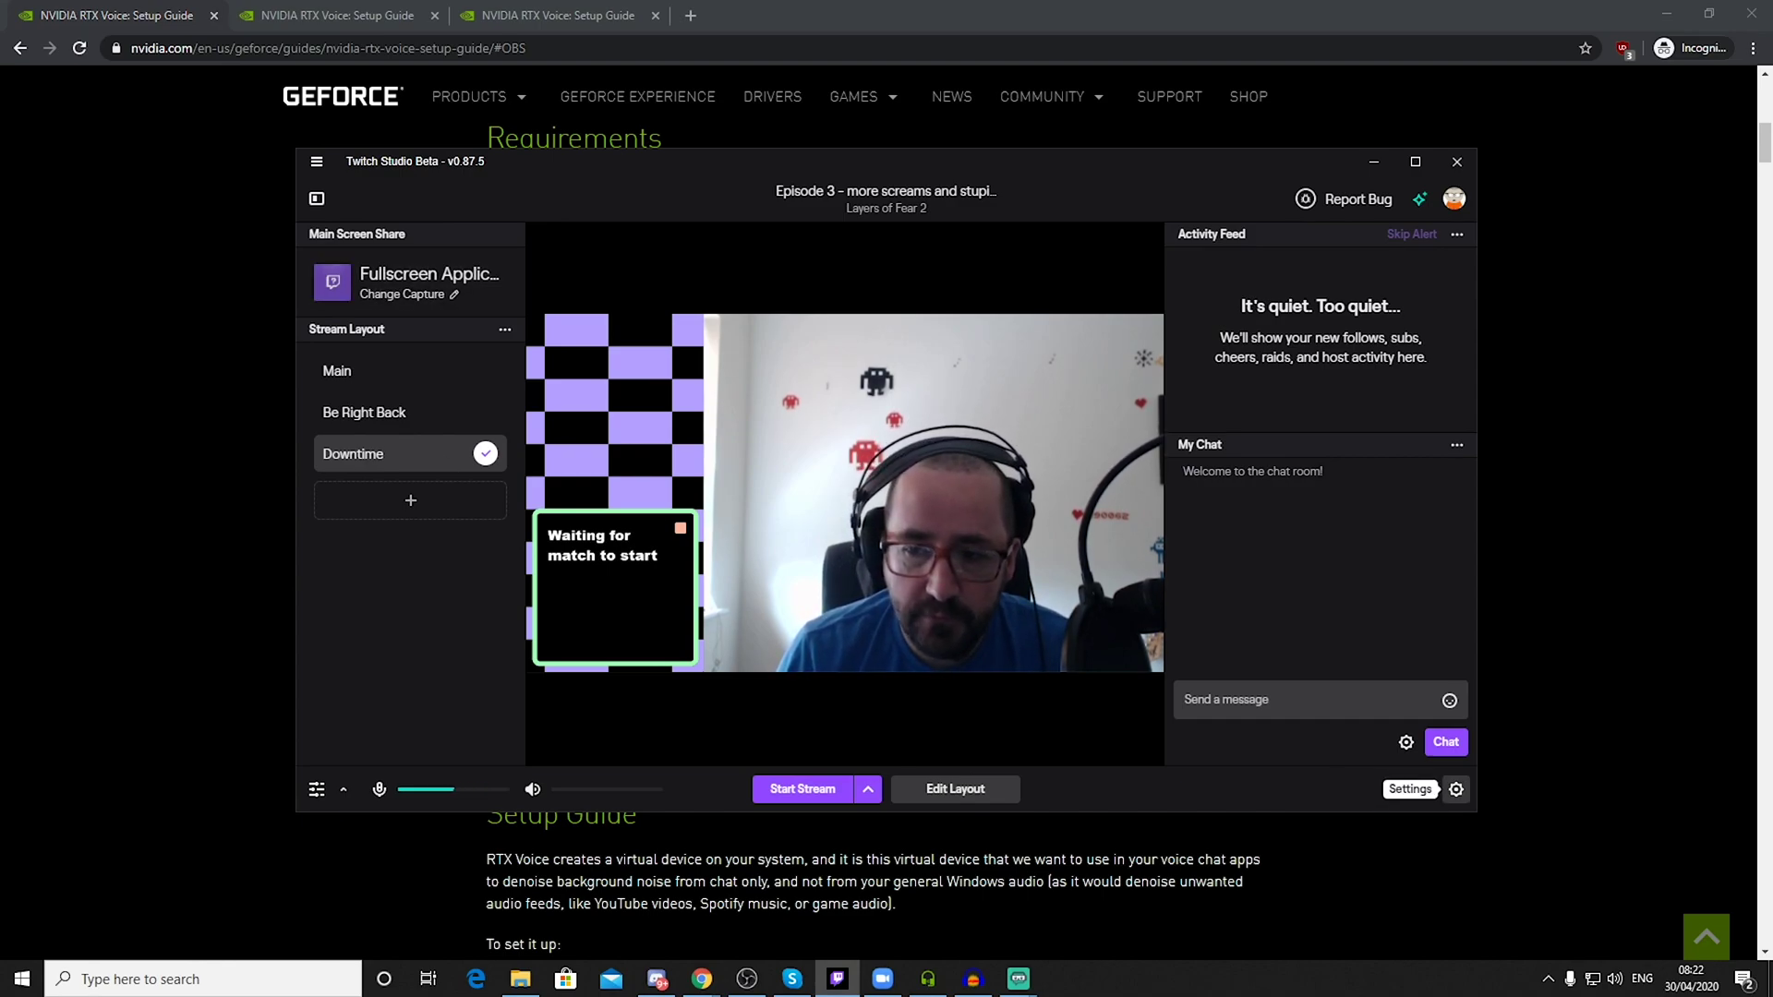
{"action": "left_click", "coordinate": [1456, 789]}
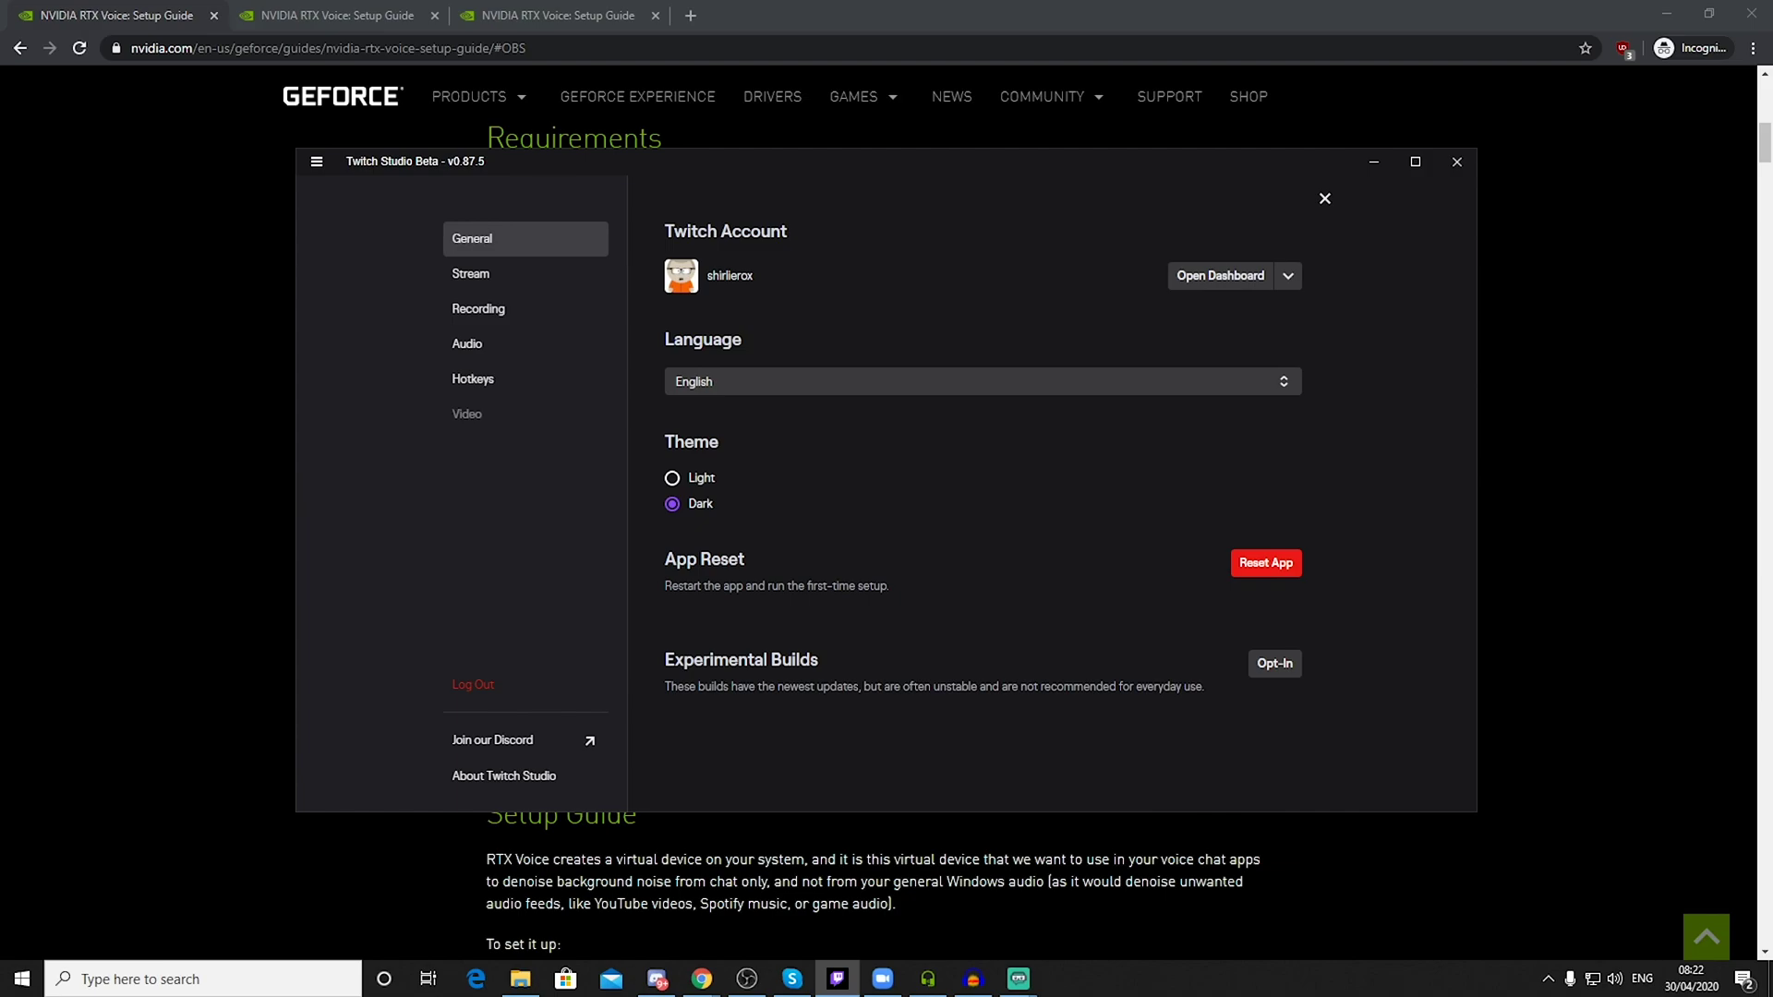
{"action": "left_click", "coordinate": [468, 344]}
{"action": "left_click", "coordinate": [923, 301]}
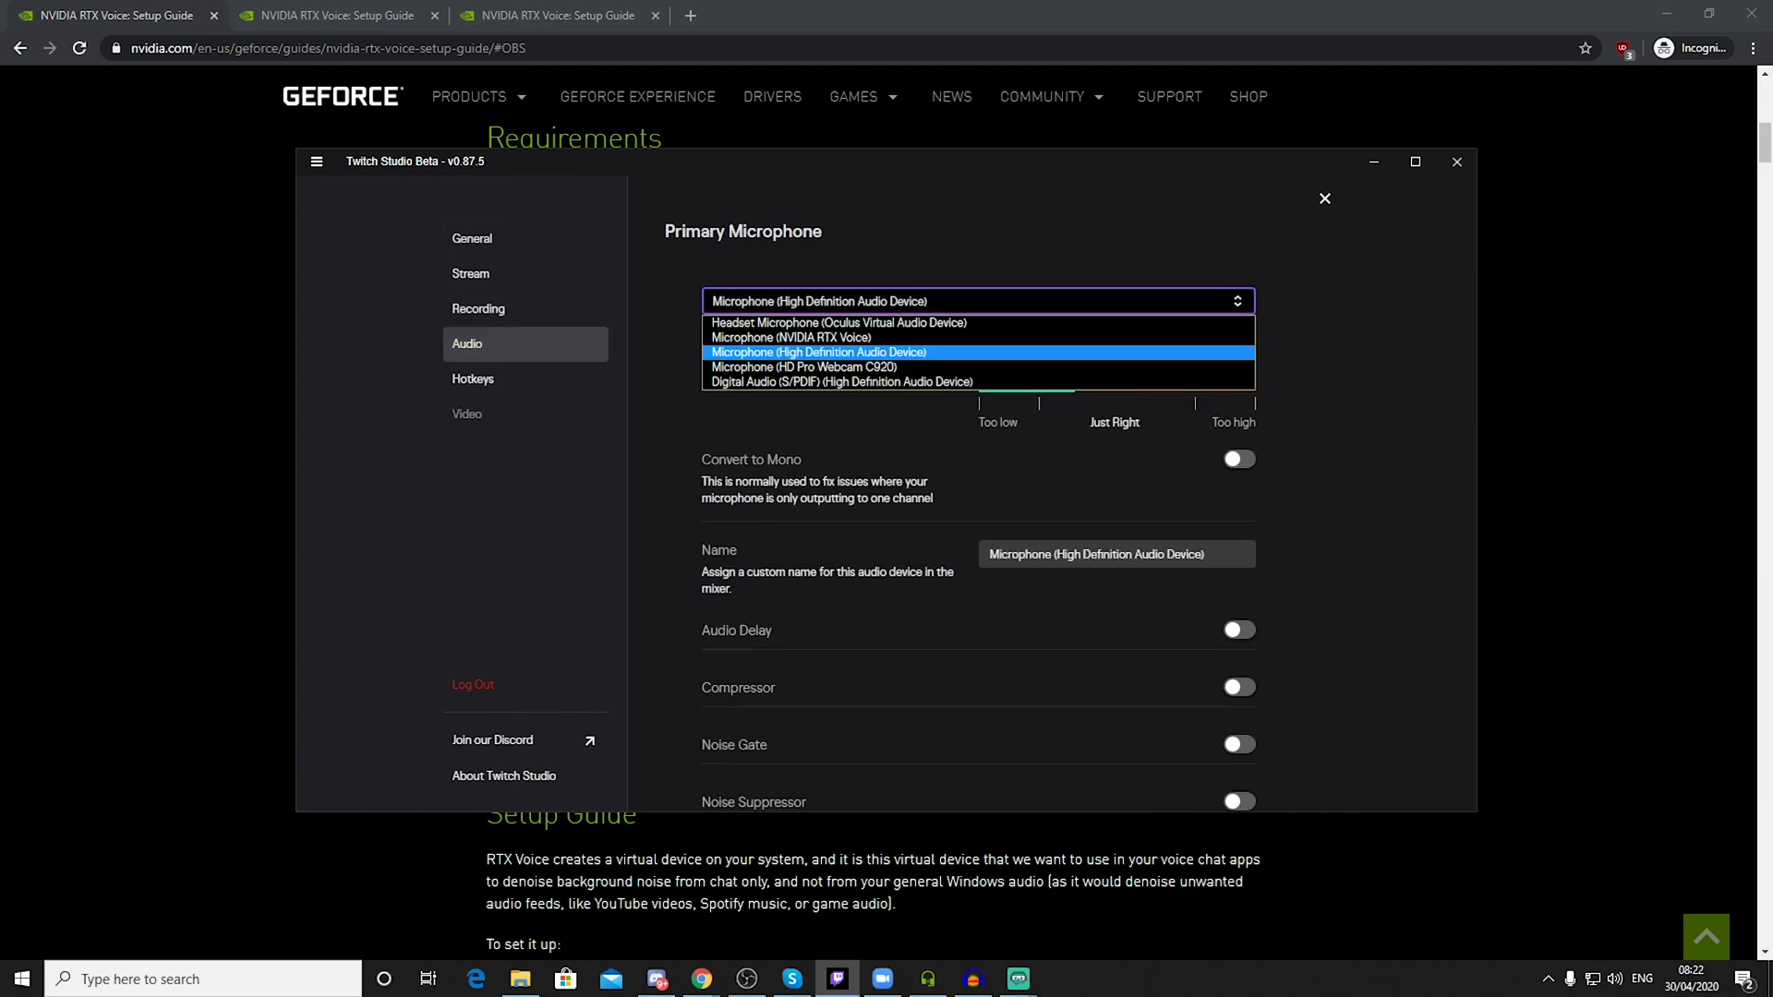
{"action": "left_click", "coordinate": [831, 337]}
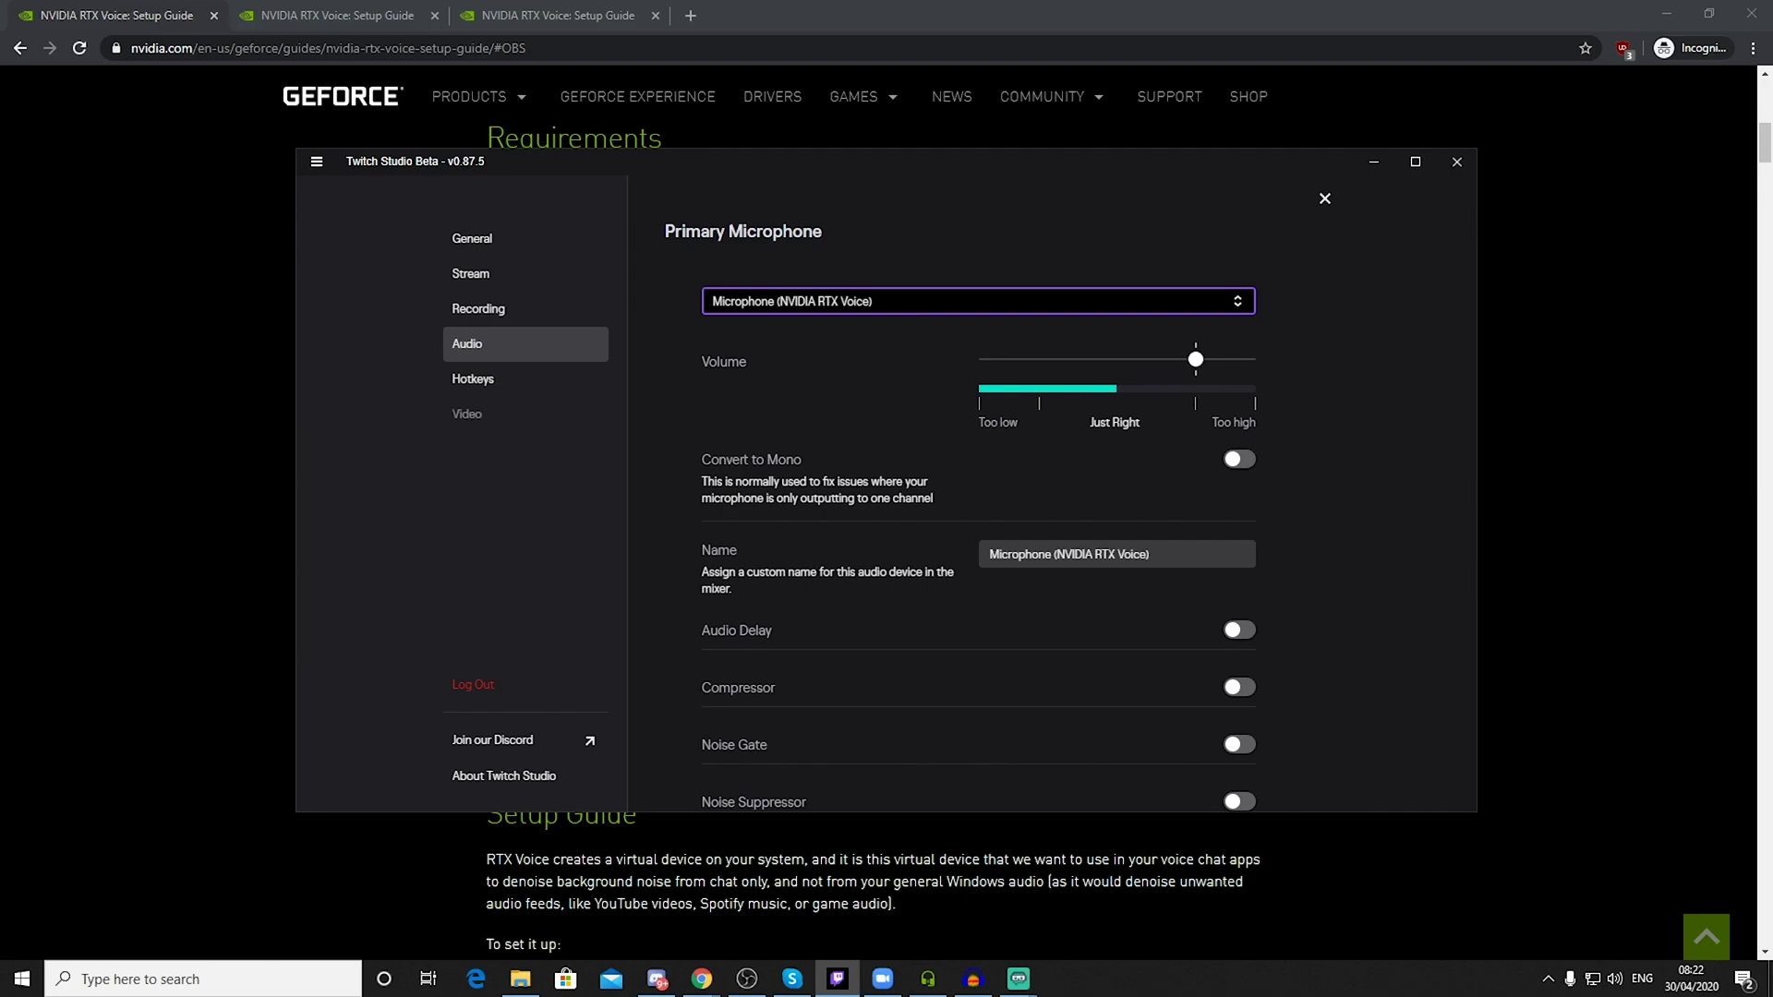
{"action": "left_click", "coordinate": [702, 979]}
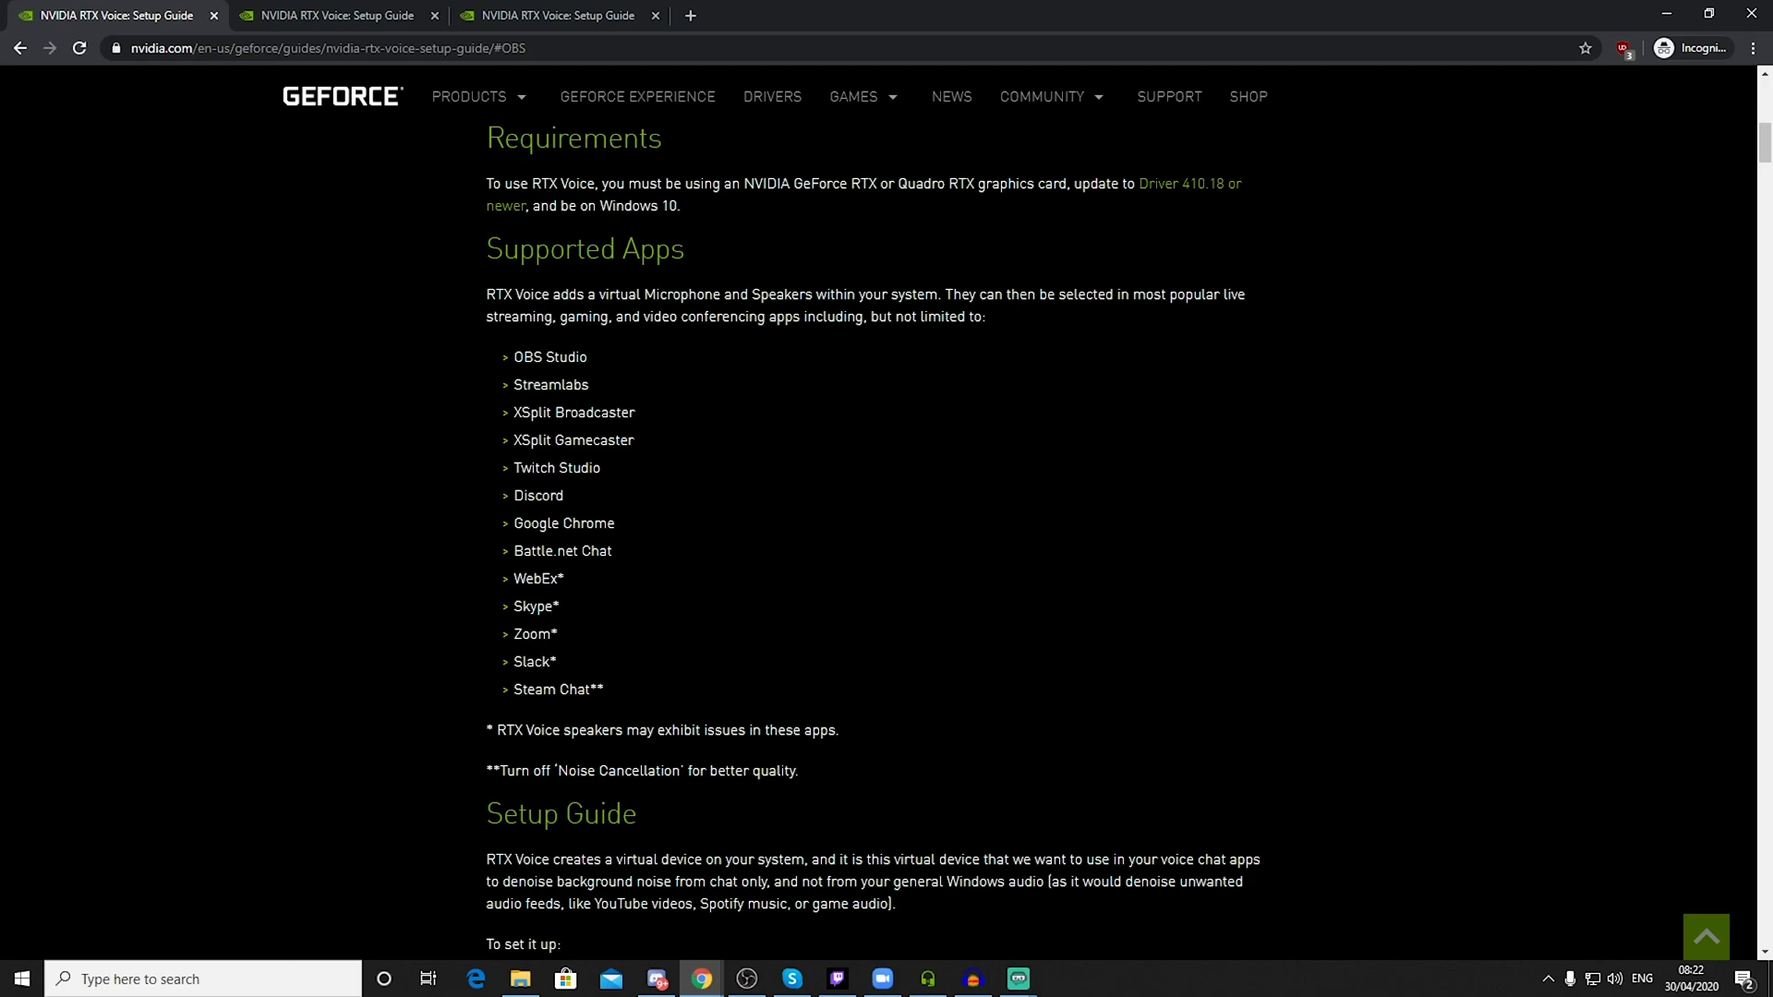
Step: Remove the old track from the Audacity project and bring up the NVIDIA RTX Voice window
{"action": "mouse_move", "coordinate": [973, 978]}
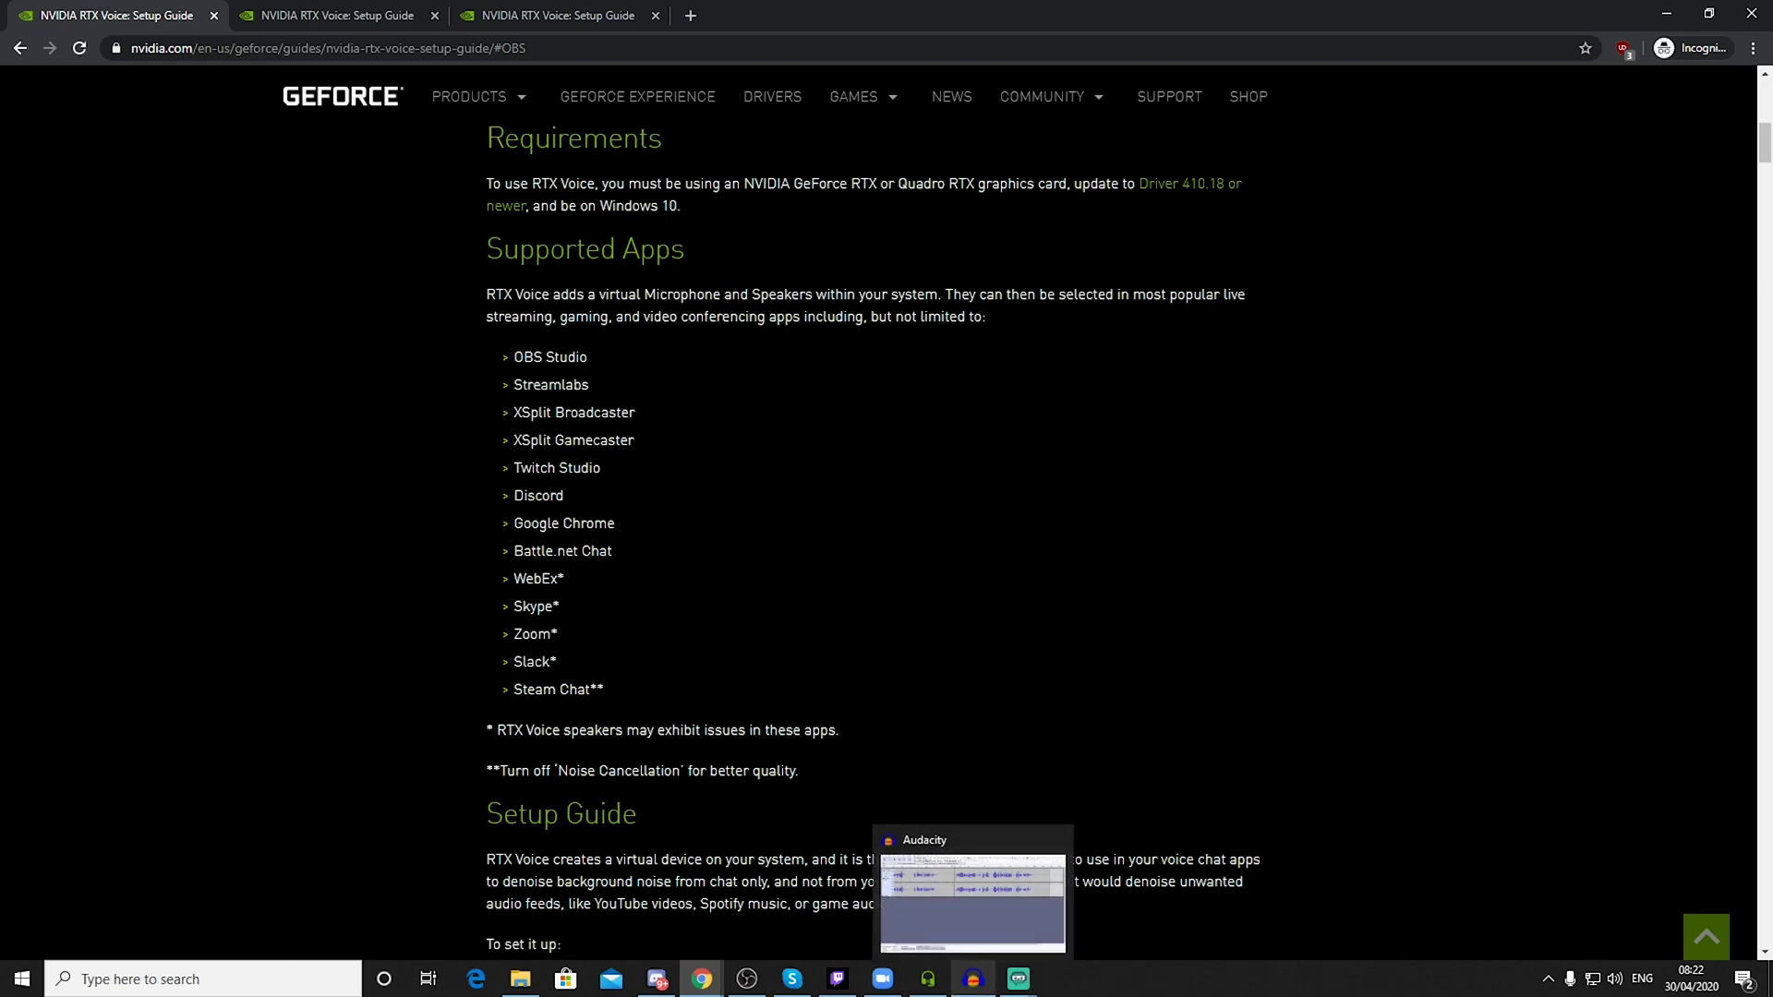
{"action": "left_click", "coordinate": [973, 979]}
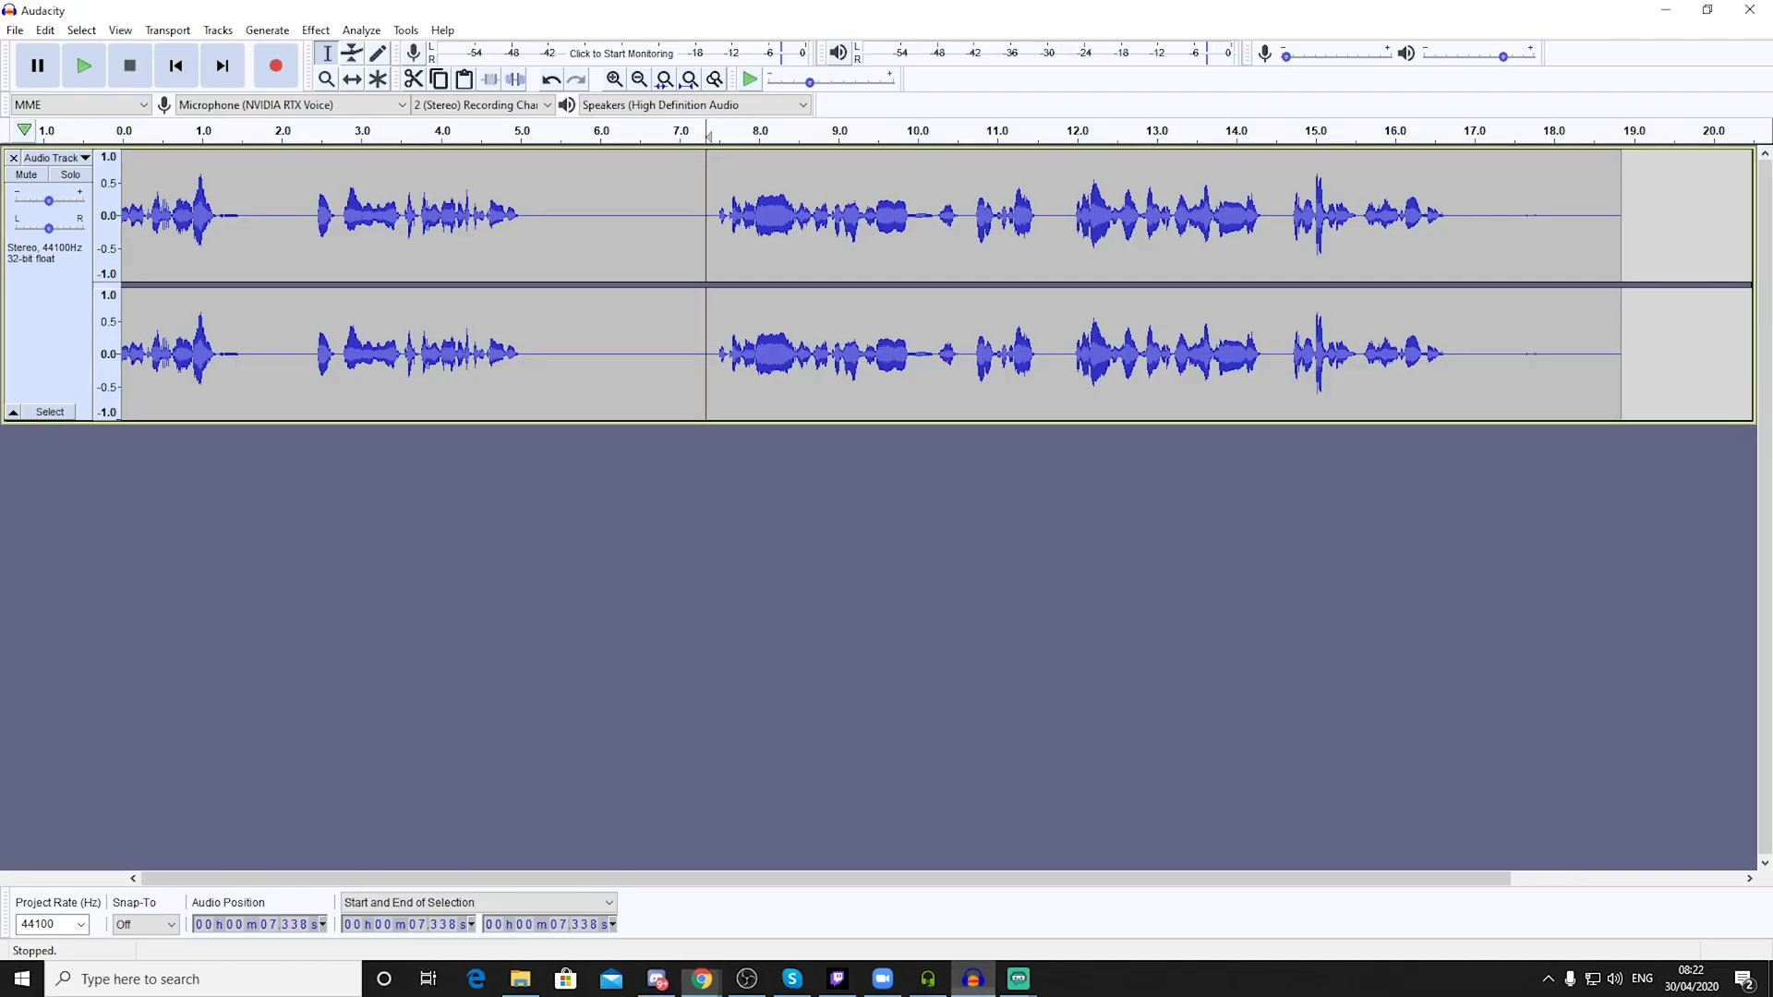
{"action": "left_click", "coordinate": [12, 156]}
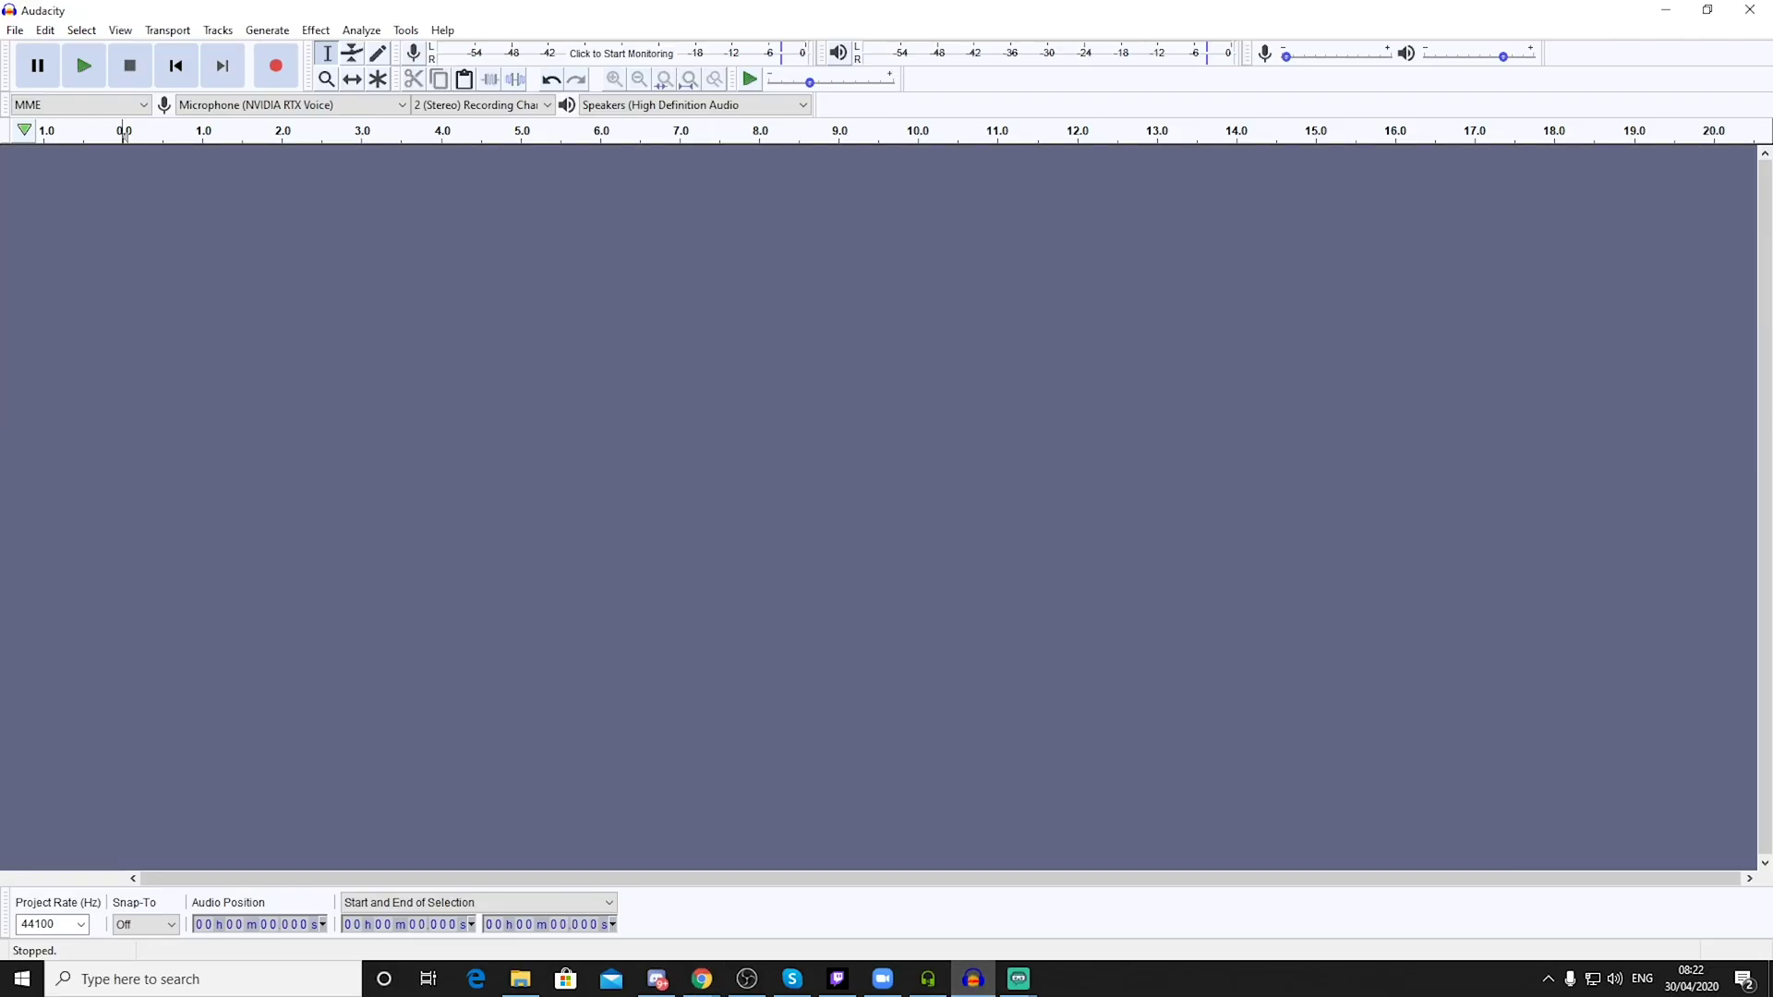
{"action": "left_click", "coordinate": [928, 978]}
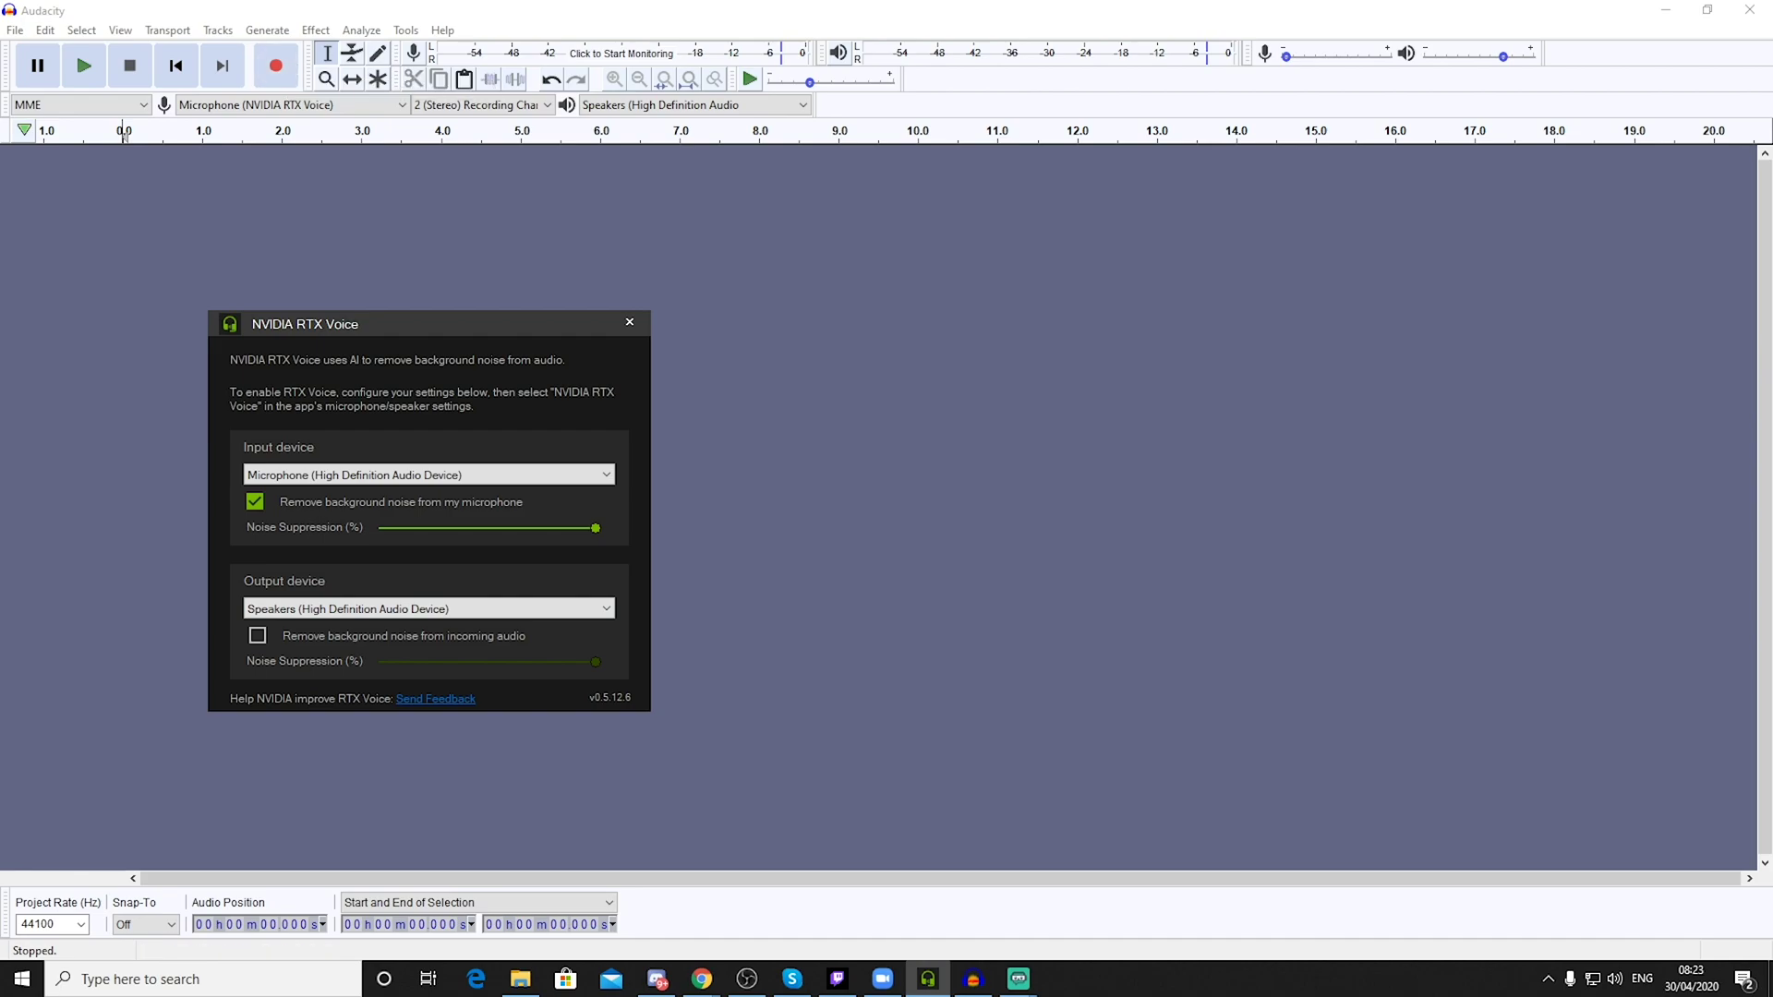
Step: Record a roughly 16.5-second test clip through RTX Voice, check RTX Voice, and play it back
{"action": "left_click", "coordinate": [275, 66]}
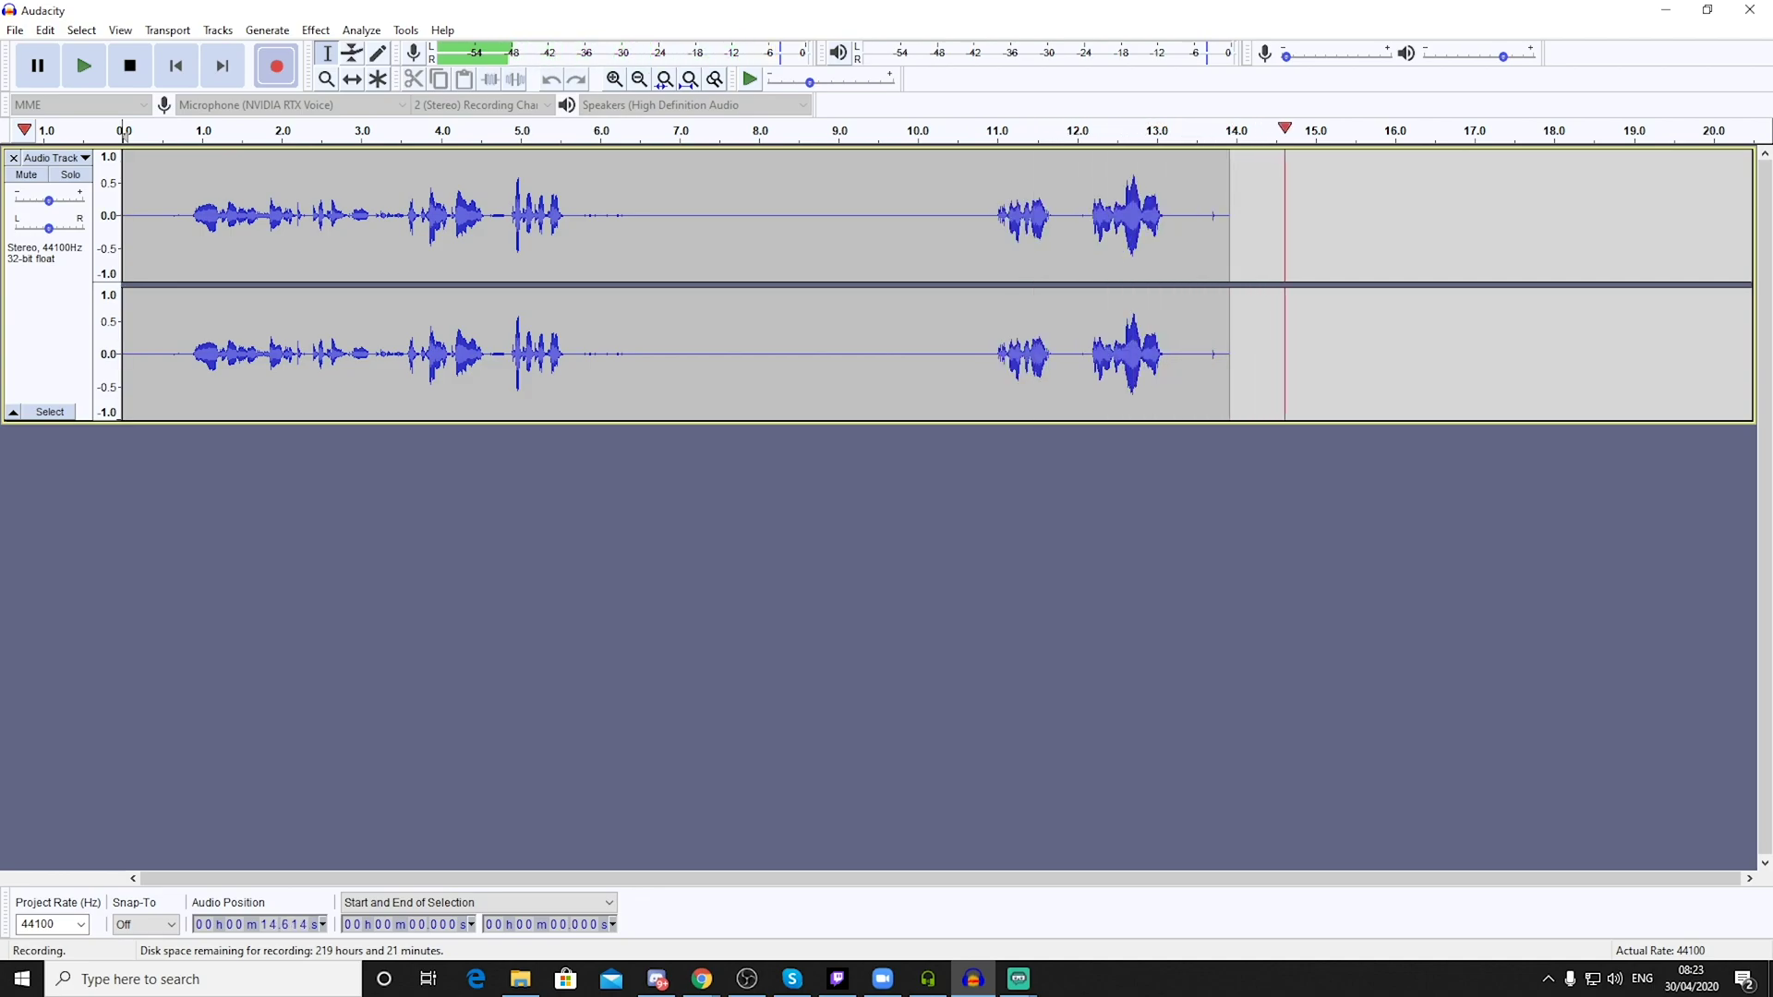
{"action": "left_click", "coordinate": [129, 65]}
{"action": "left_click", "coordinate": [928, 979]}
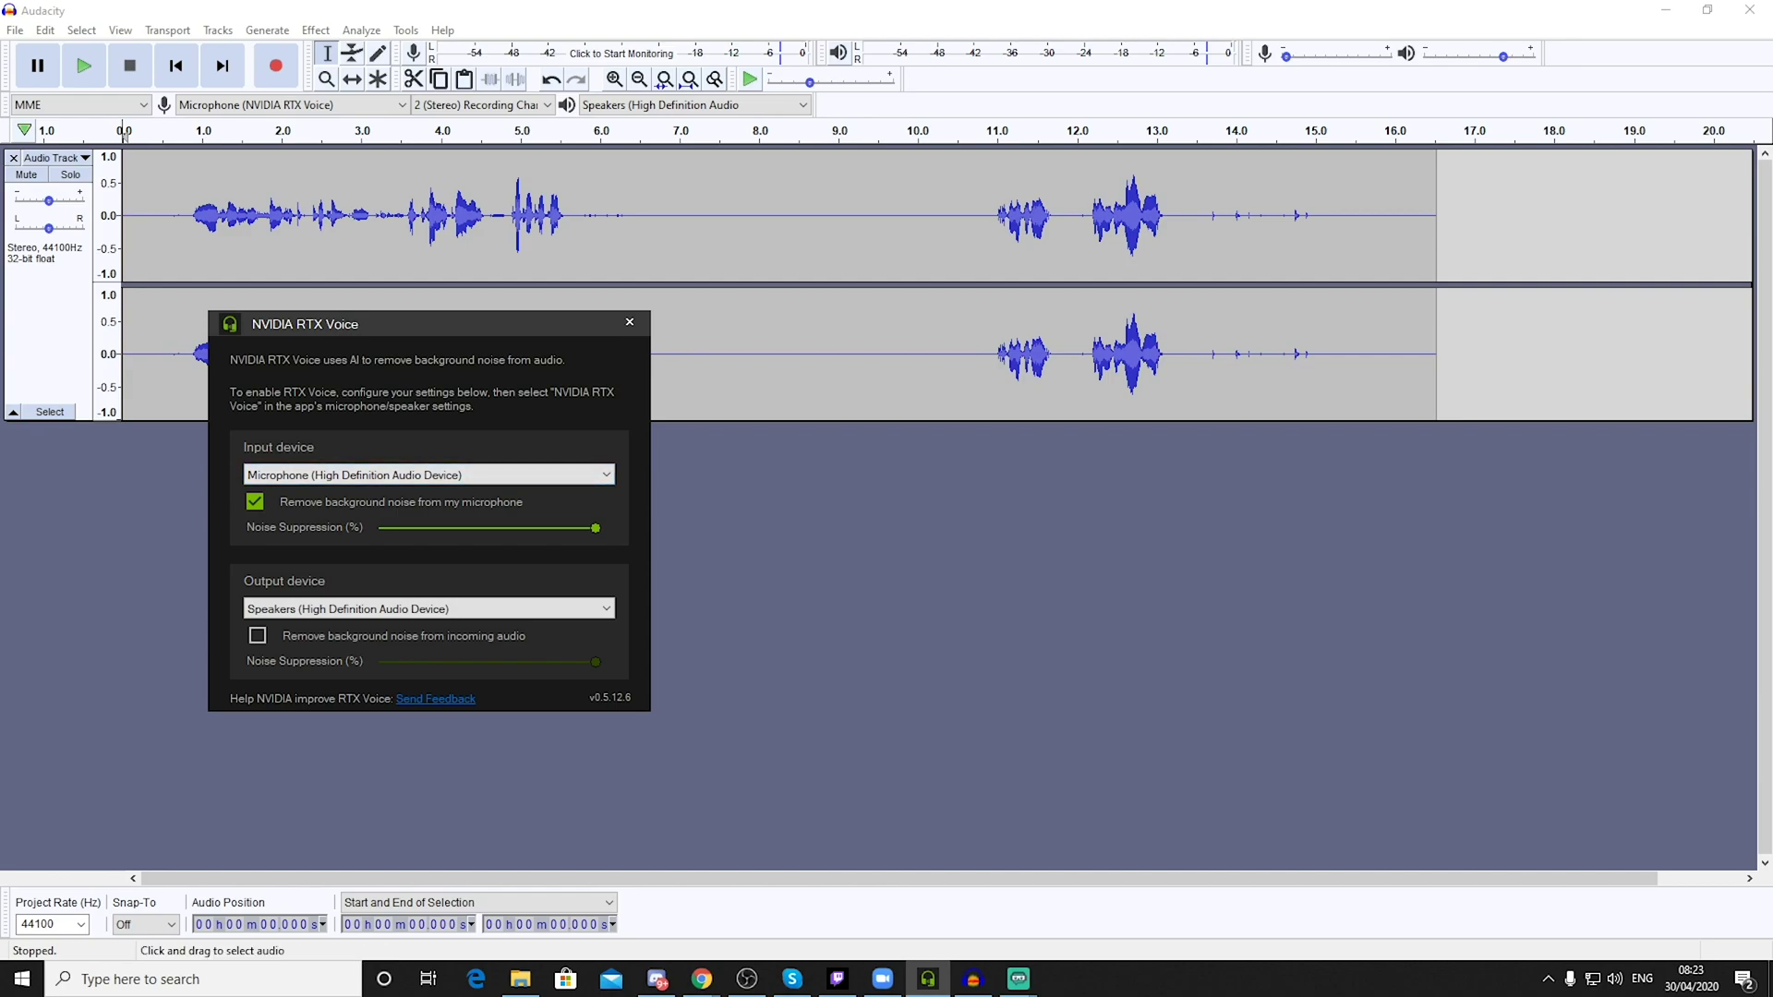
{"action": "left_click", "coordinate": [166, 249]}
{"action": "key", "text": "space"}
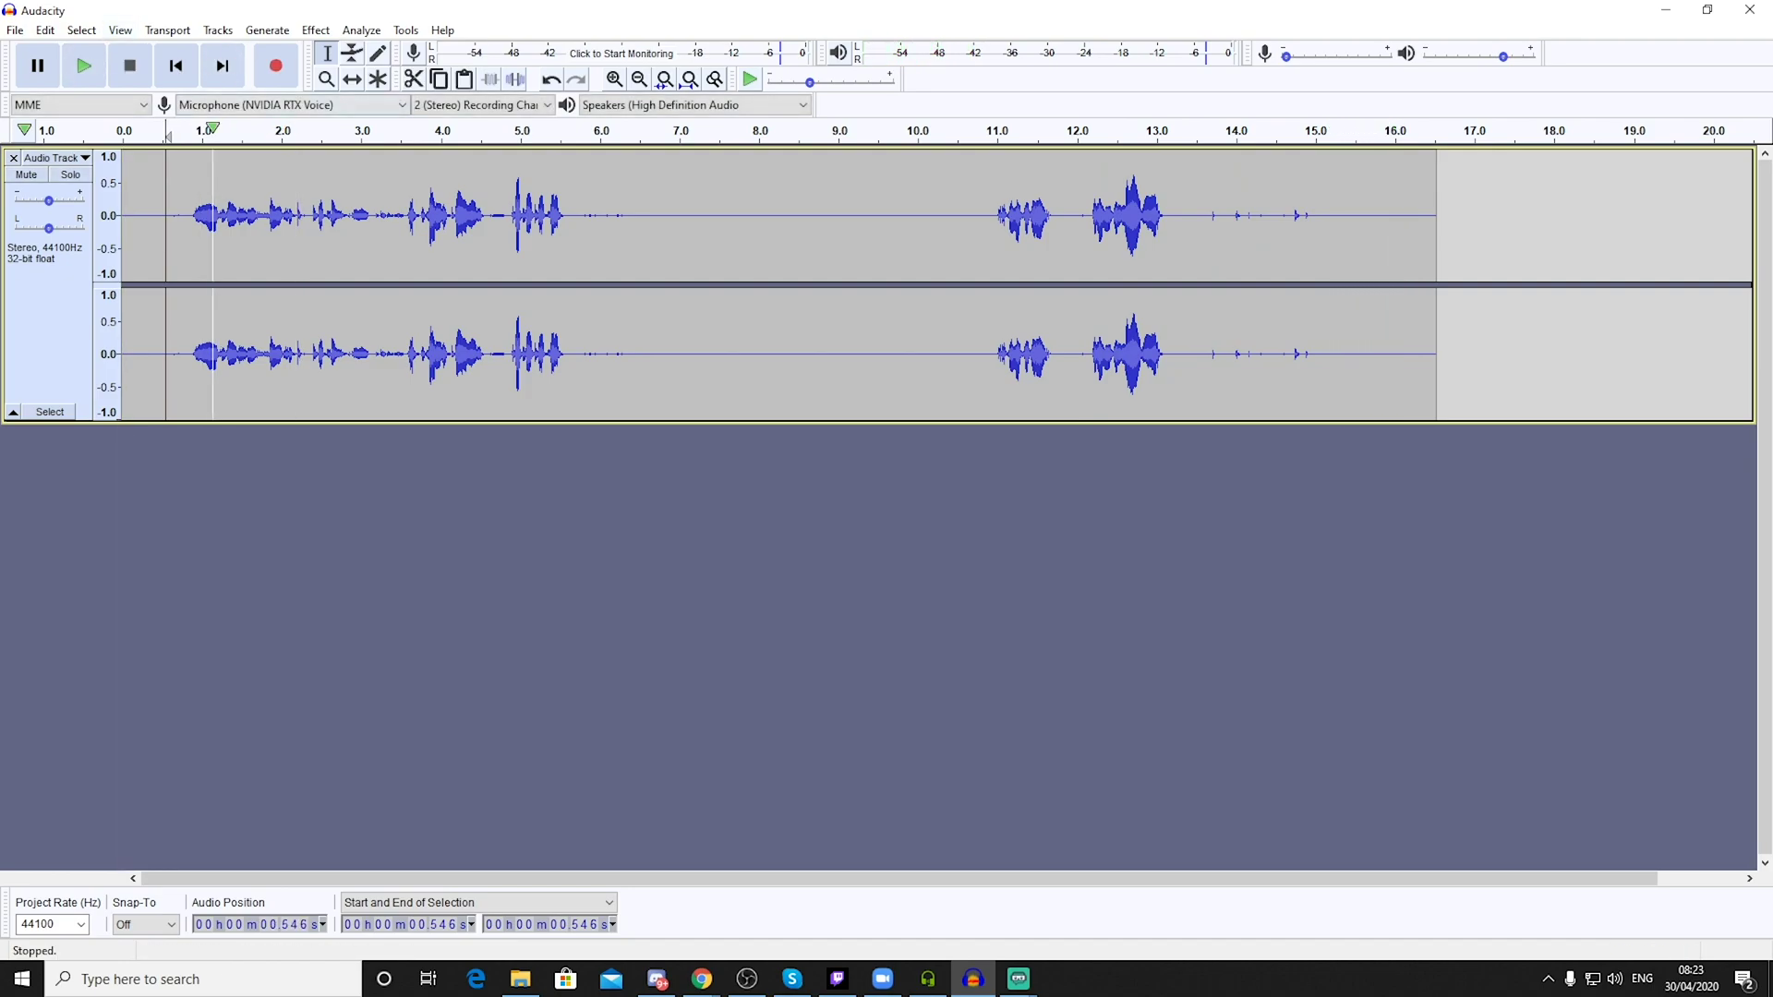
Step: Delete the previous test track and set the recording device to the High Definition Audio microphone
{"action": "left_click", "coordinate": [13, 158]}
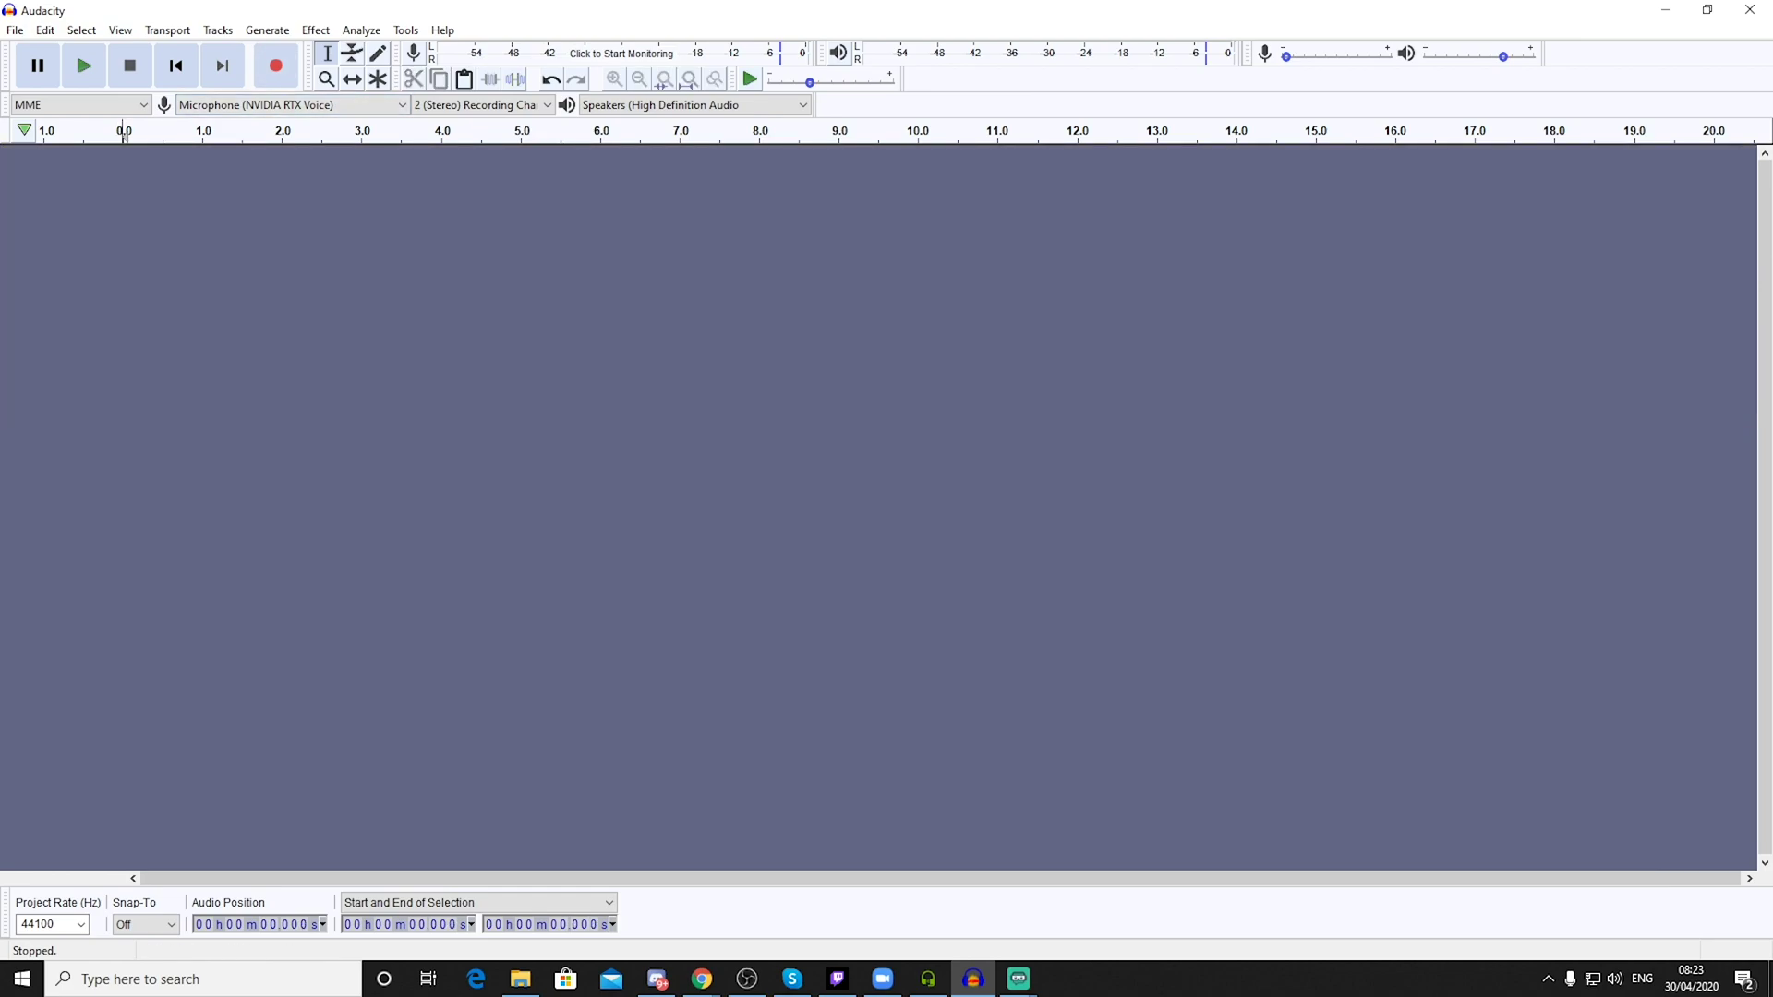
{"action": "left_click", "coordinate": [291, 104]}
{"action": "key", "text": "Down"}
{"action": "key", "text": "Down"}
{"action": "key", "text": "Down"}
{"action": "key", "text": "Down"}
{"action": "key", "text": "Up"}
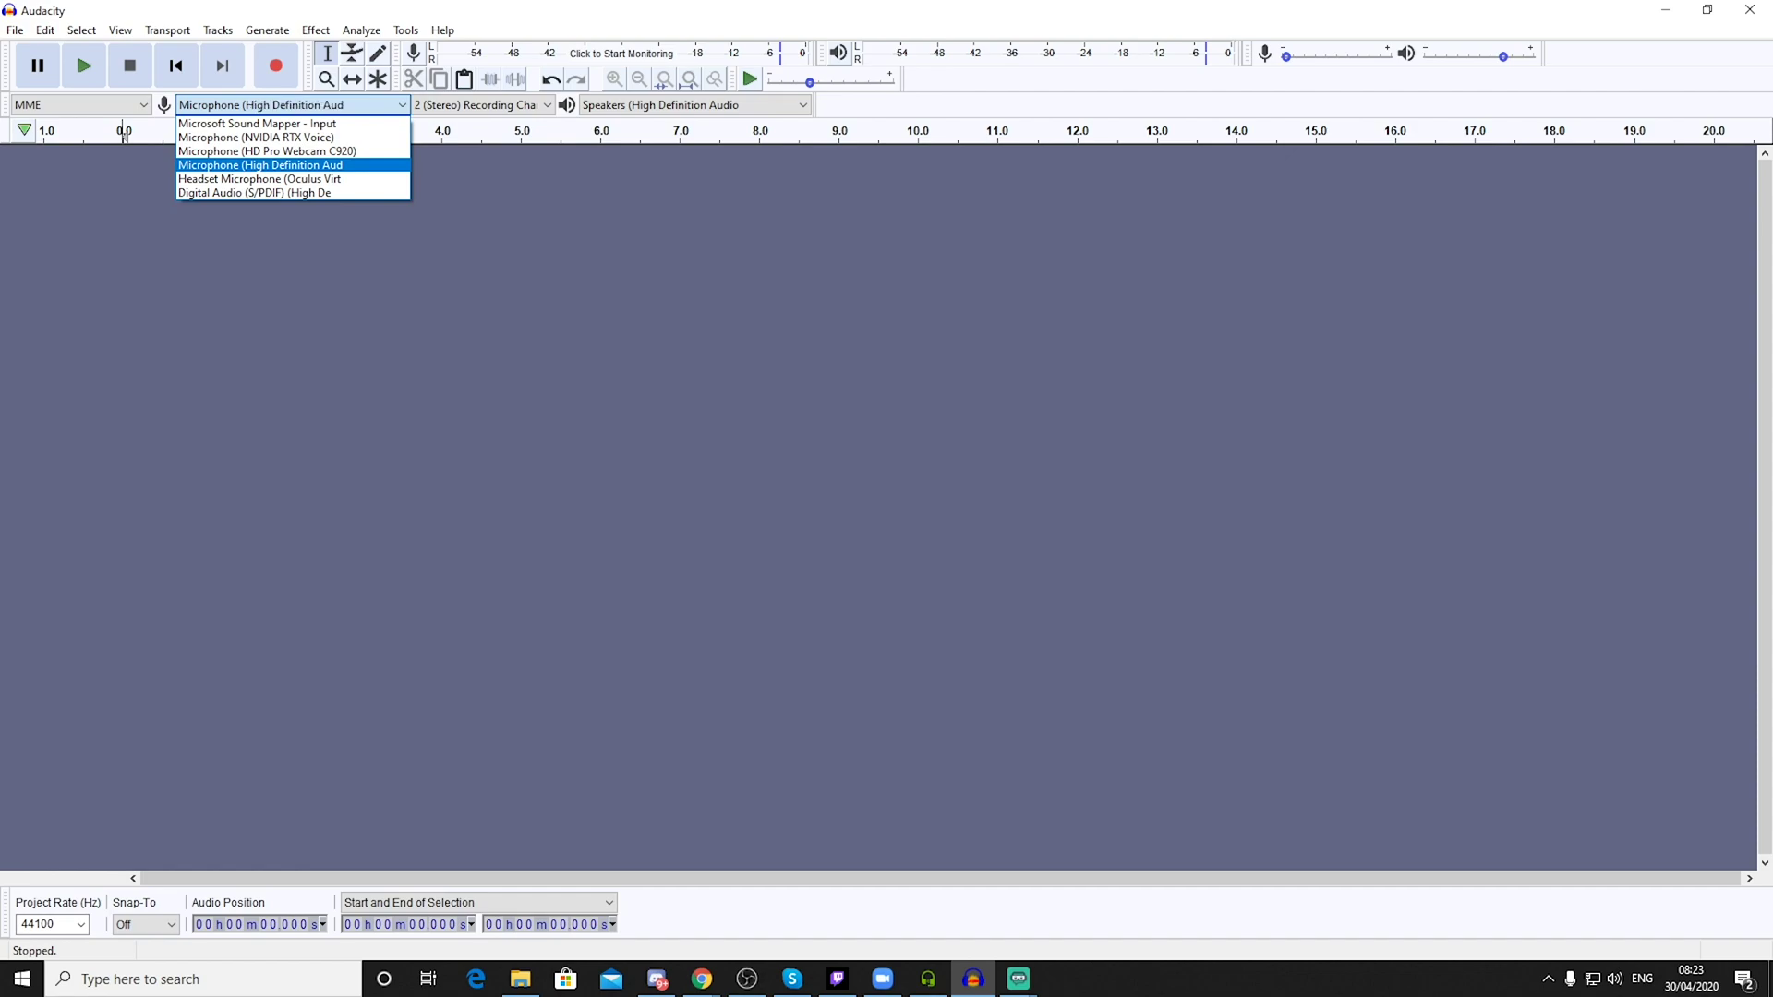
{"action": "key", "text": "Return"}
Step: Record a new roughly 13.7-second clip and play it back from 0.36 s
{"action": "left_click", "coordinate": [275, 66]}
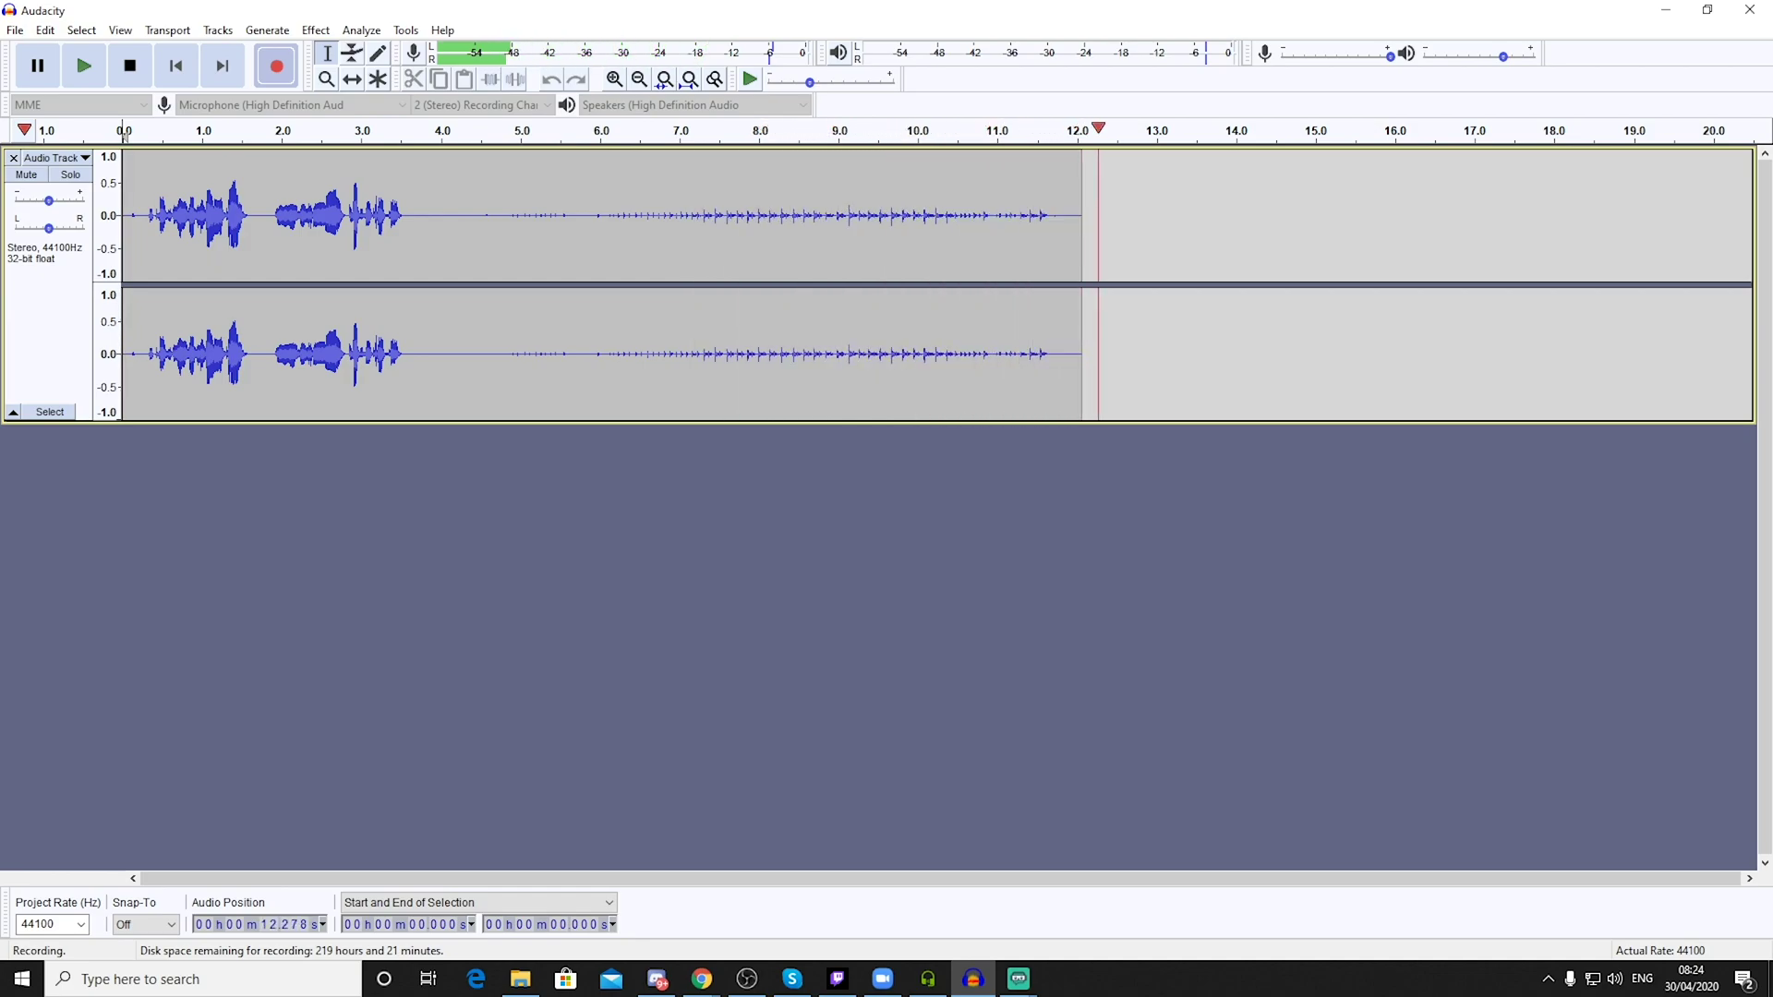
{"action": "key", "text": "space"}
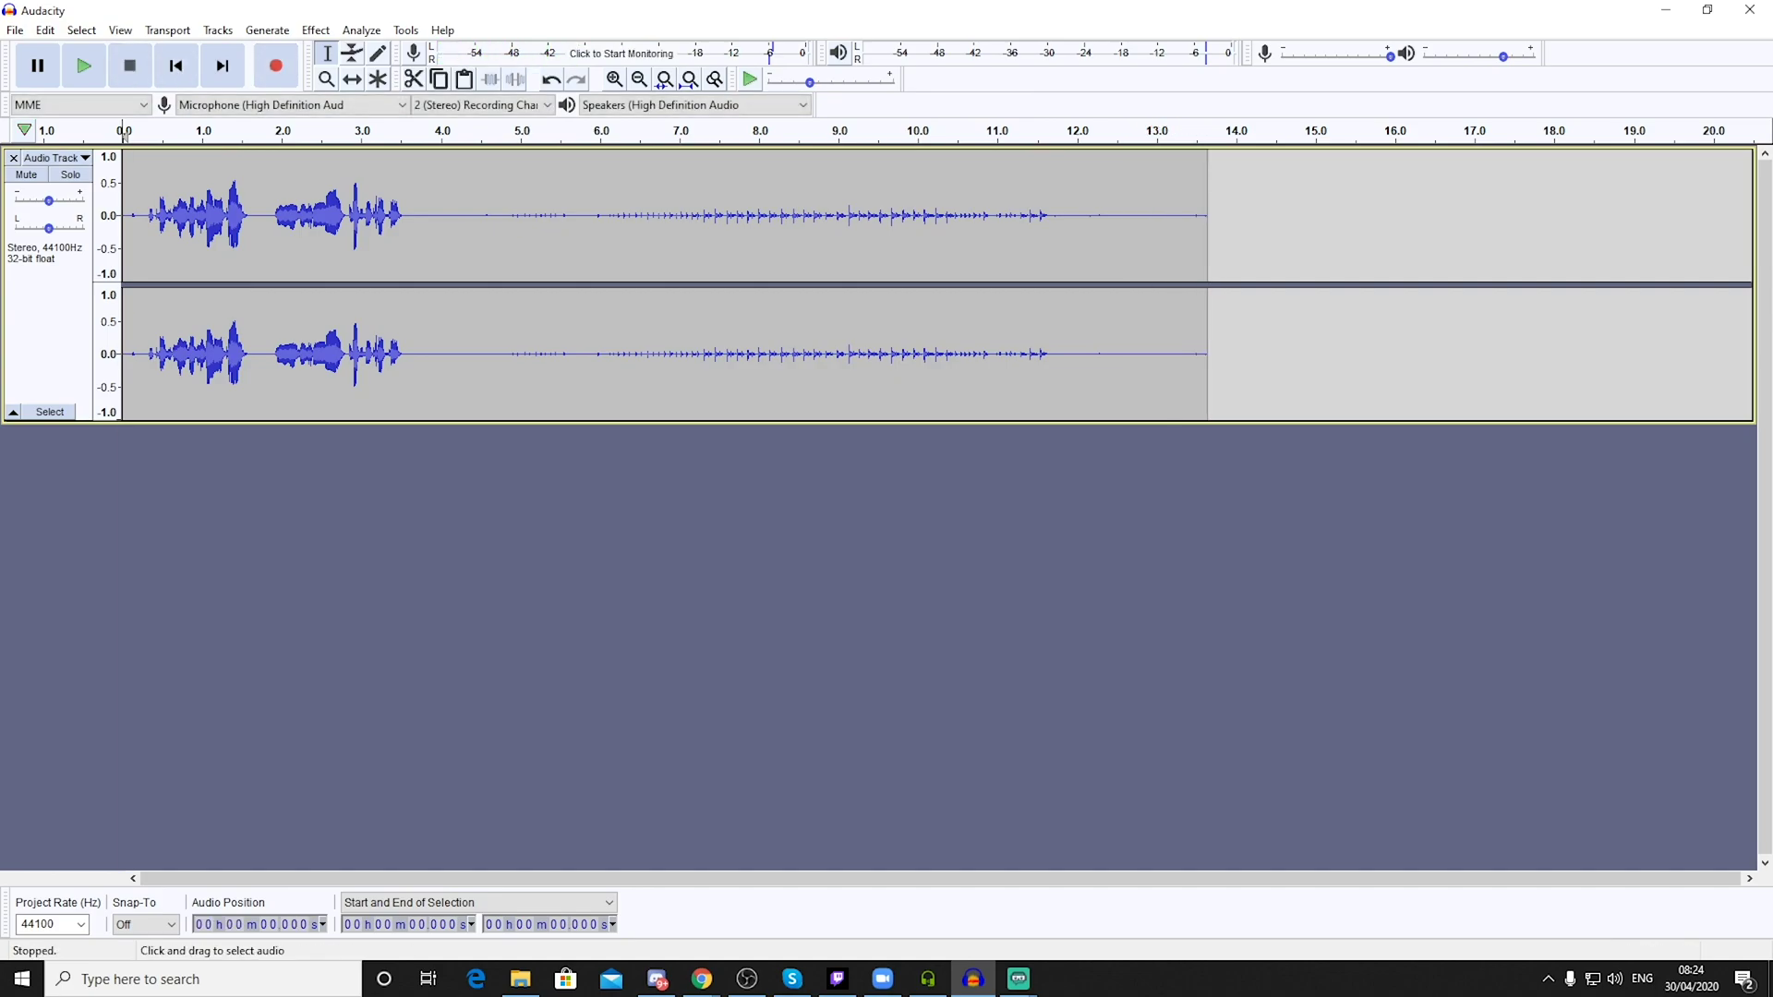
{"action": "left_click", "coordinate": [151, 231]}
{"action": "key", "text": "space"}
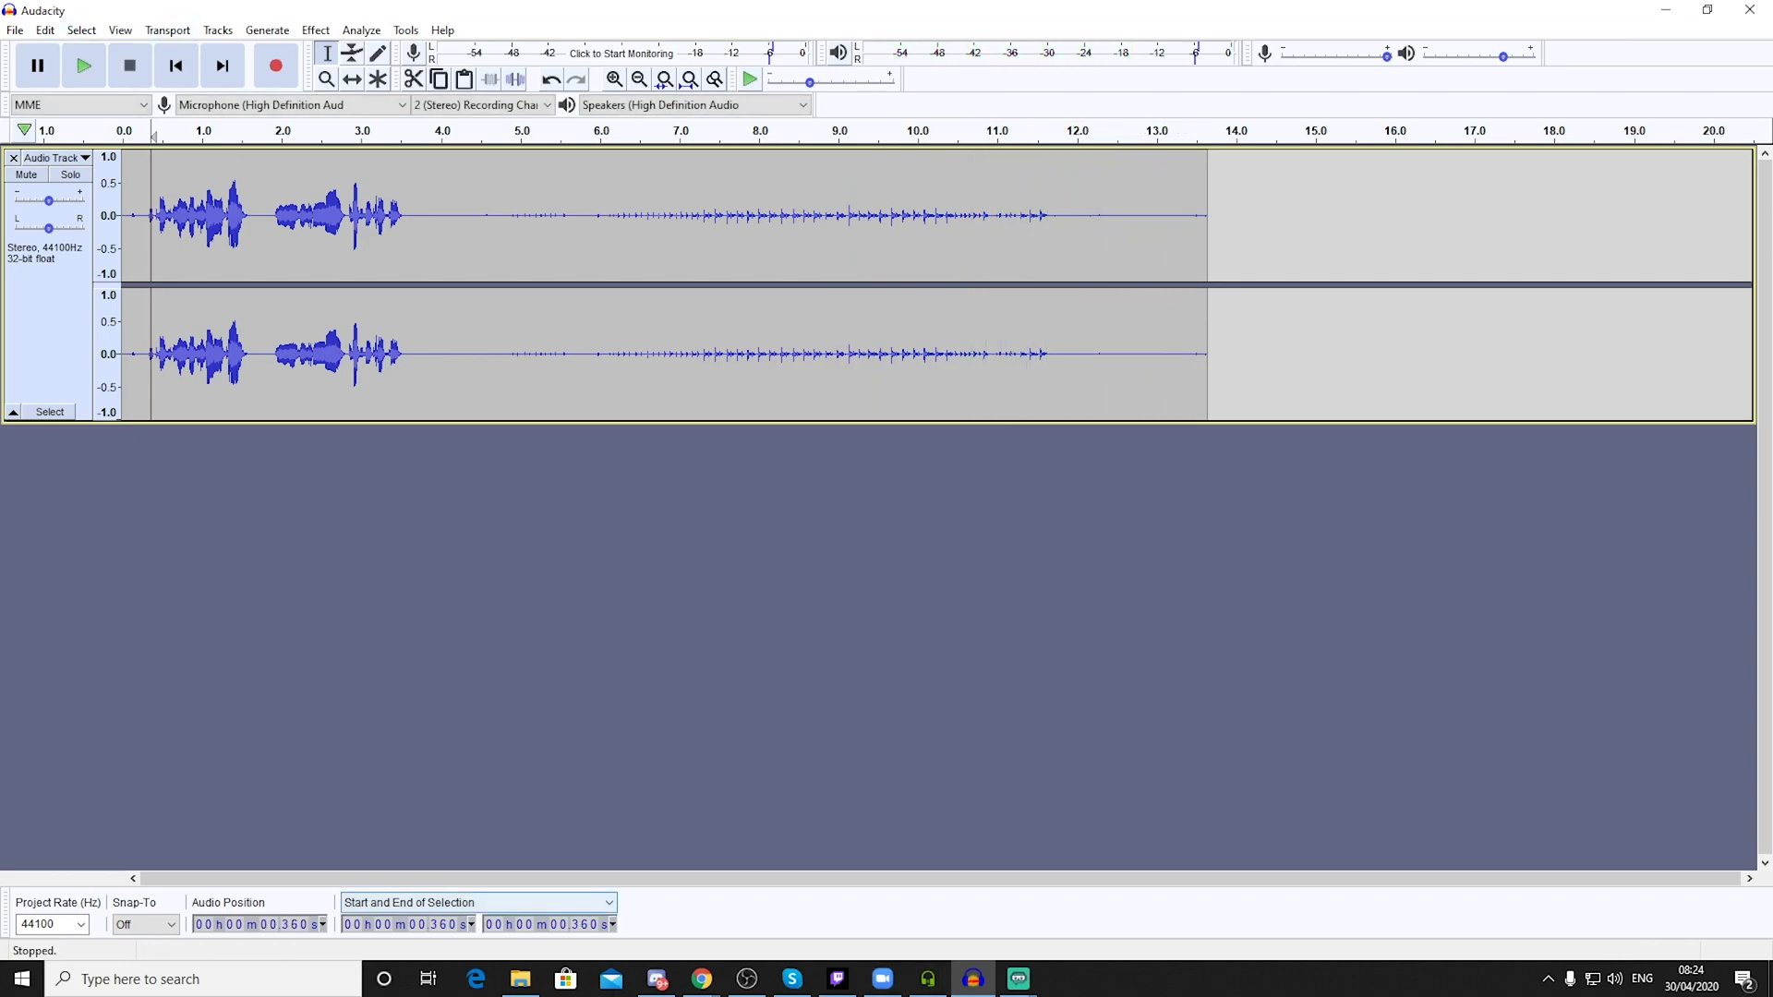
Step: Open Chrome's Microphone site settings and view the device list showing Default - Microphone (NVIDIA RTX Voice)
{"action": "mouse_move", "coordinate": [702, 978]}
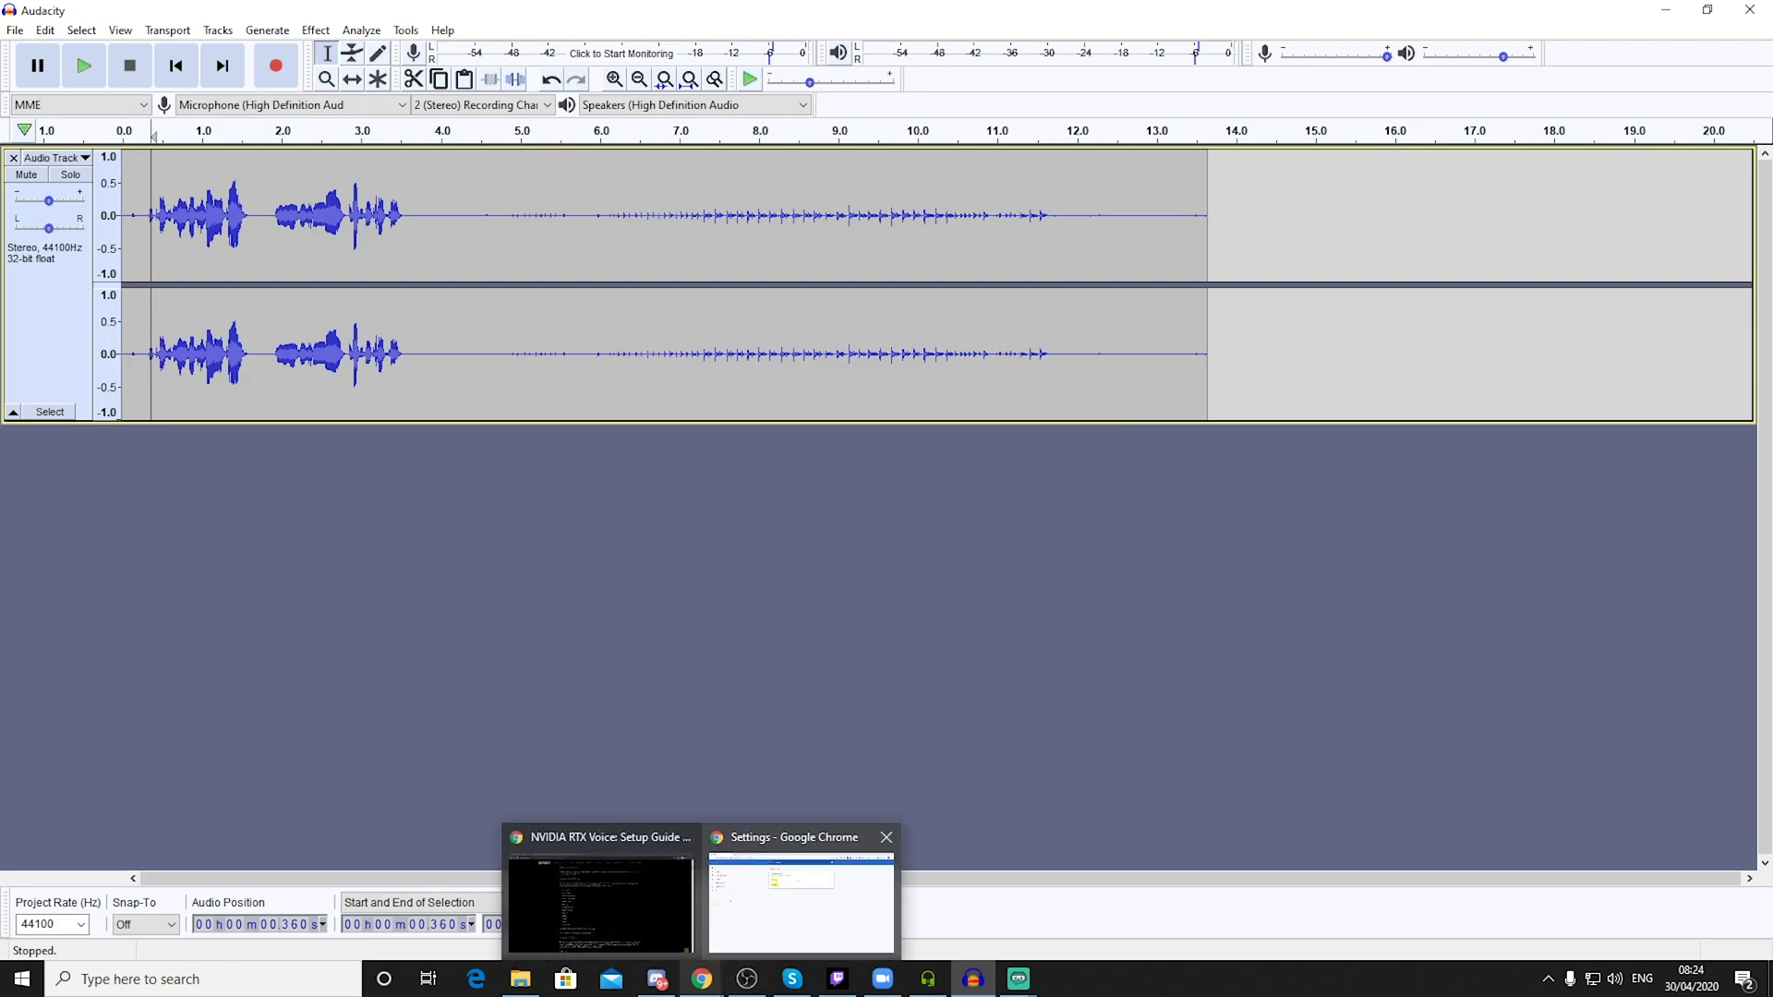
{"action": "left_click", "coordinate": [600, 900]}
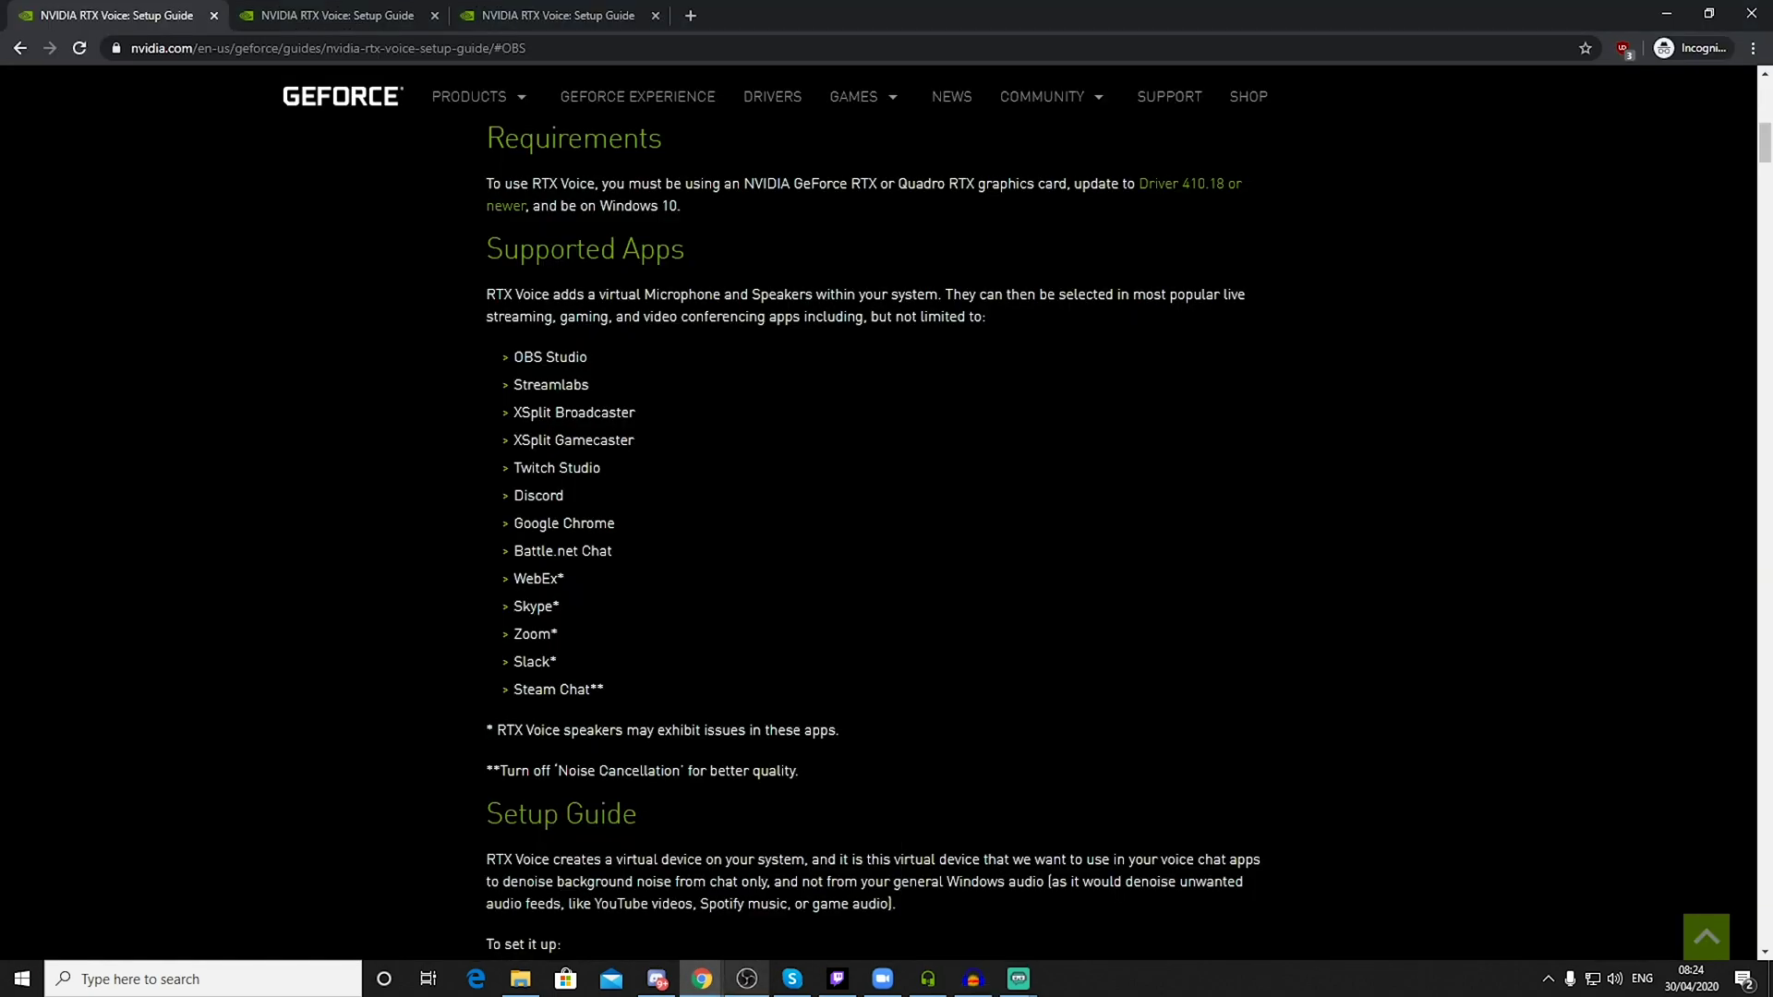
{"action": "mouse_move", "coordinate": [702, 979]}
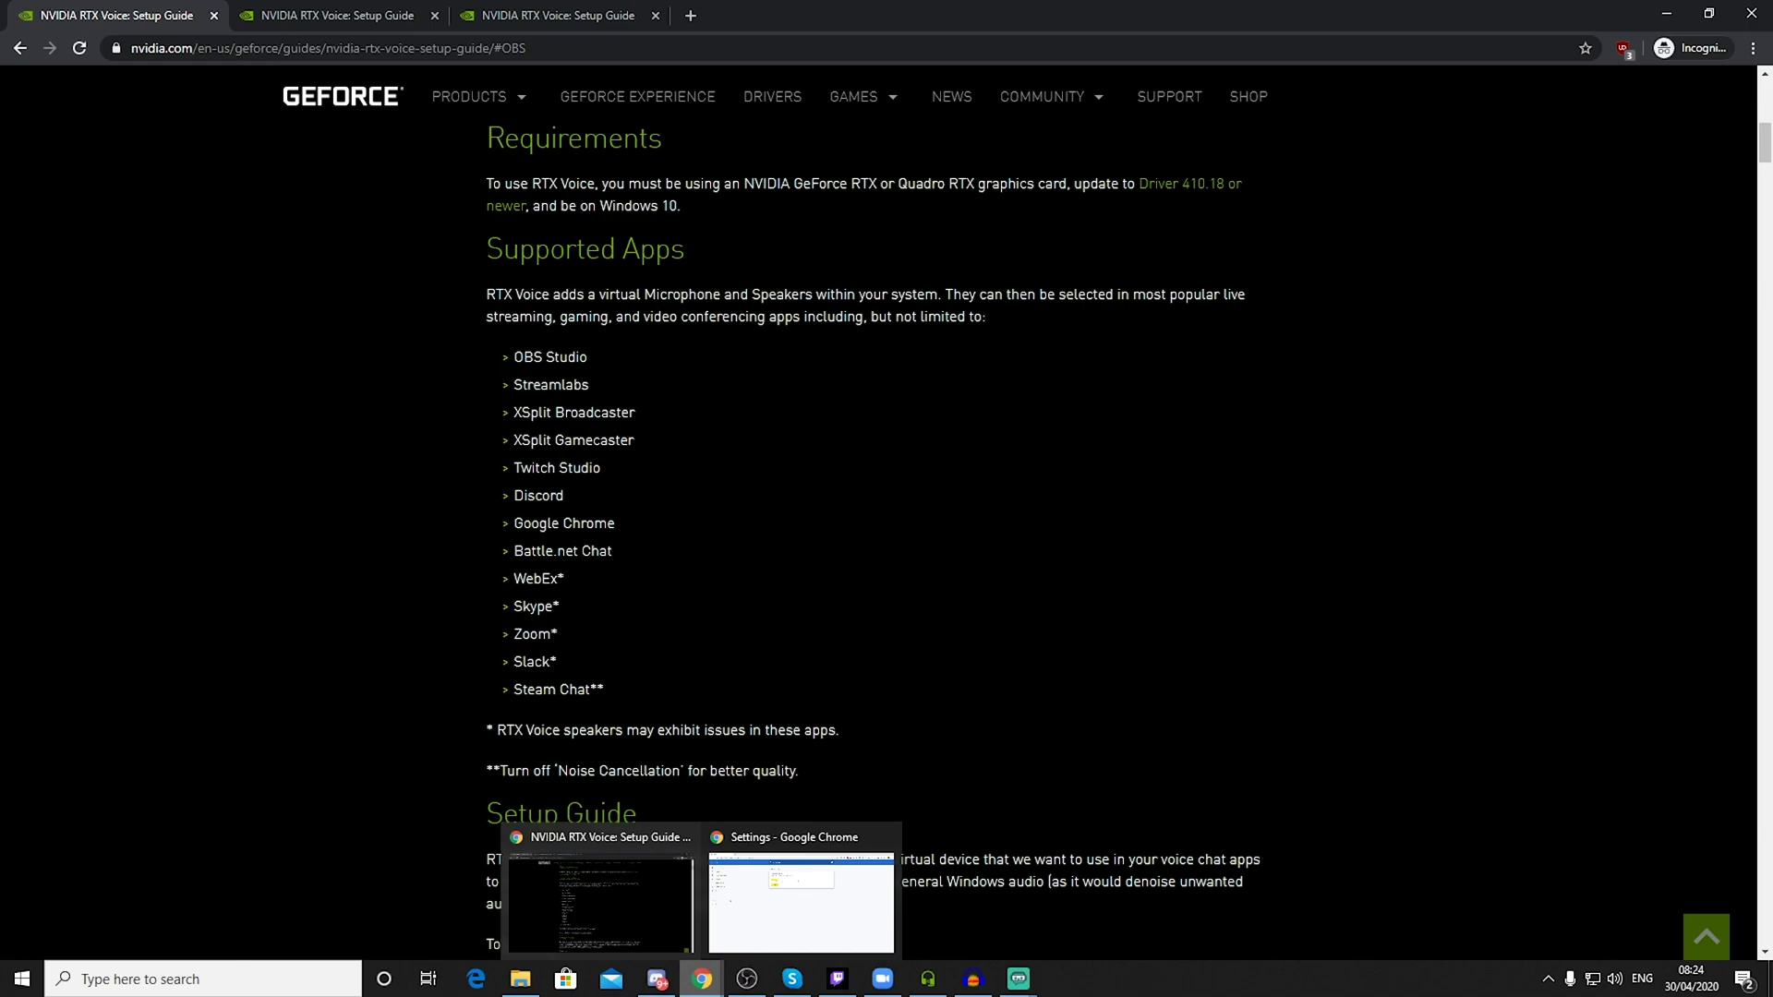
{"action": "left_click", "coordinate": [801, 891]}
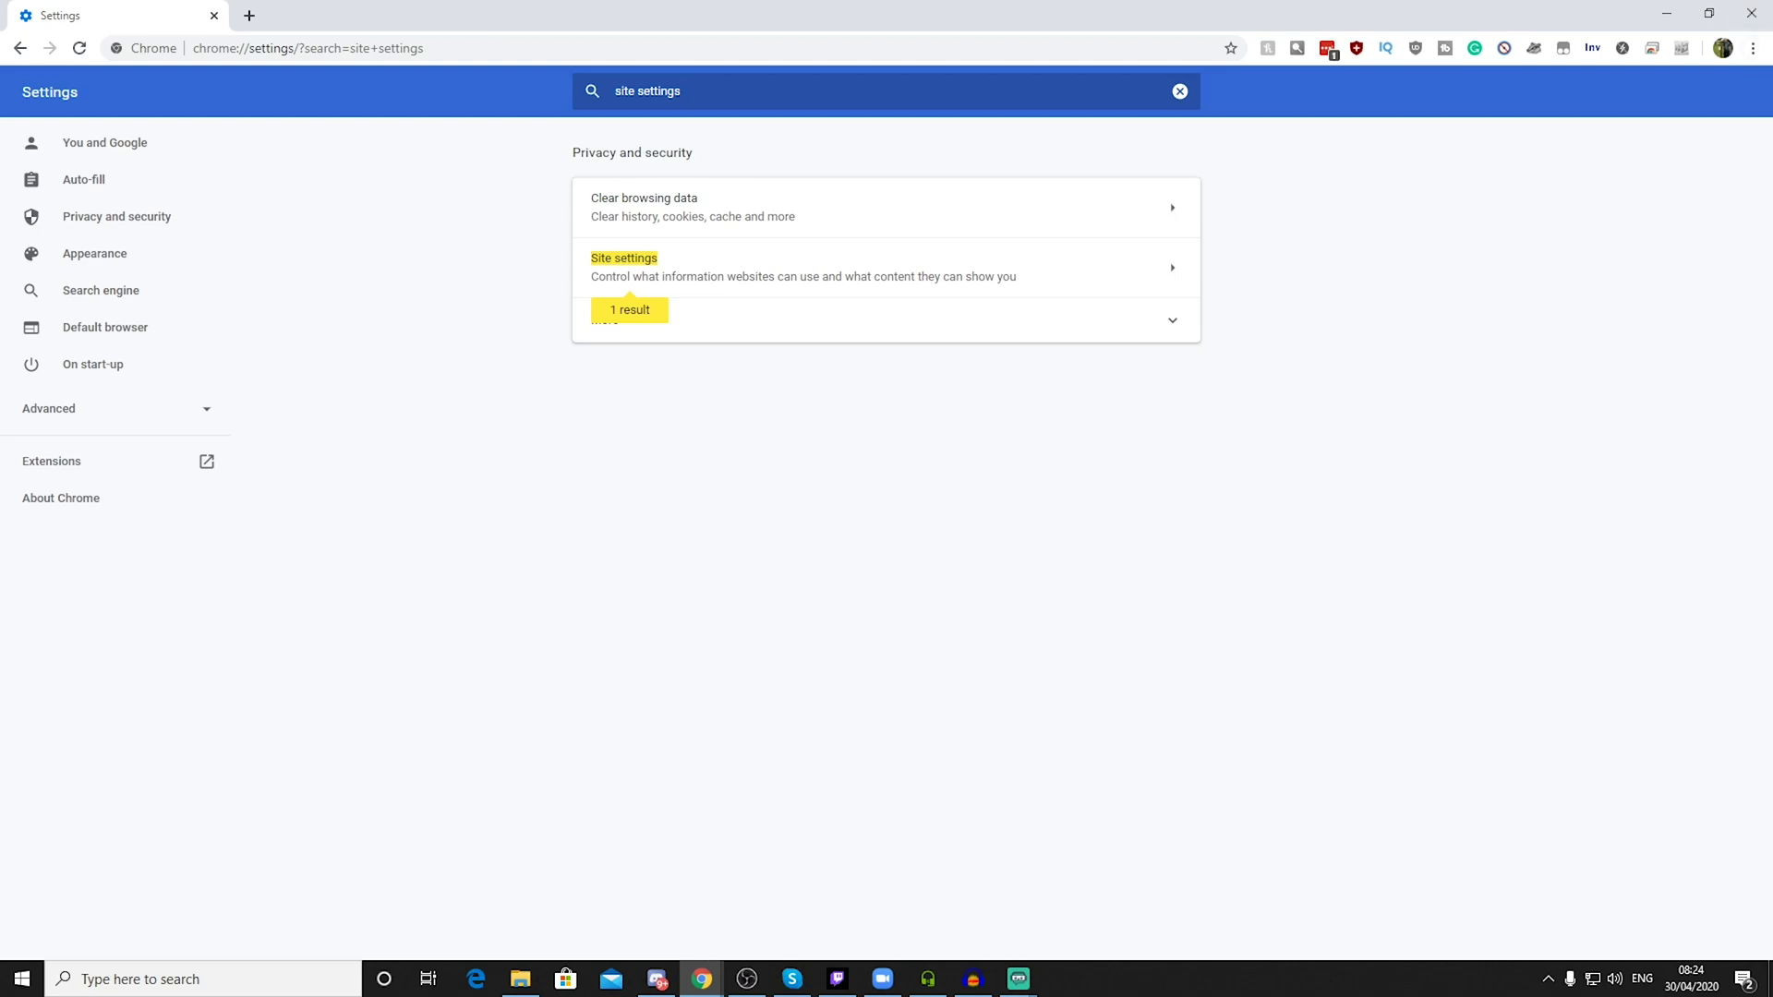
{"action": "left_click", "coordinate": [801, 267]}
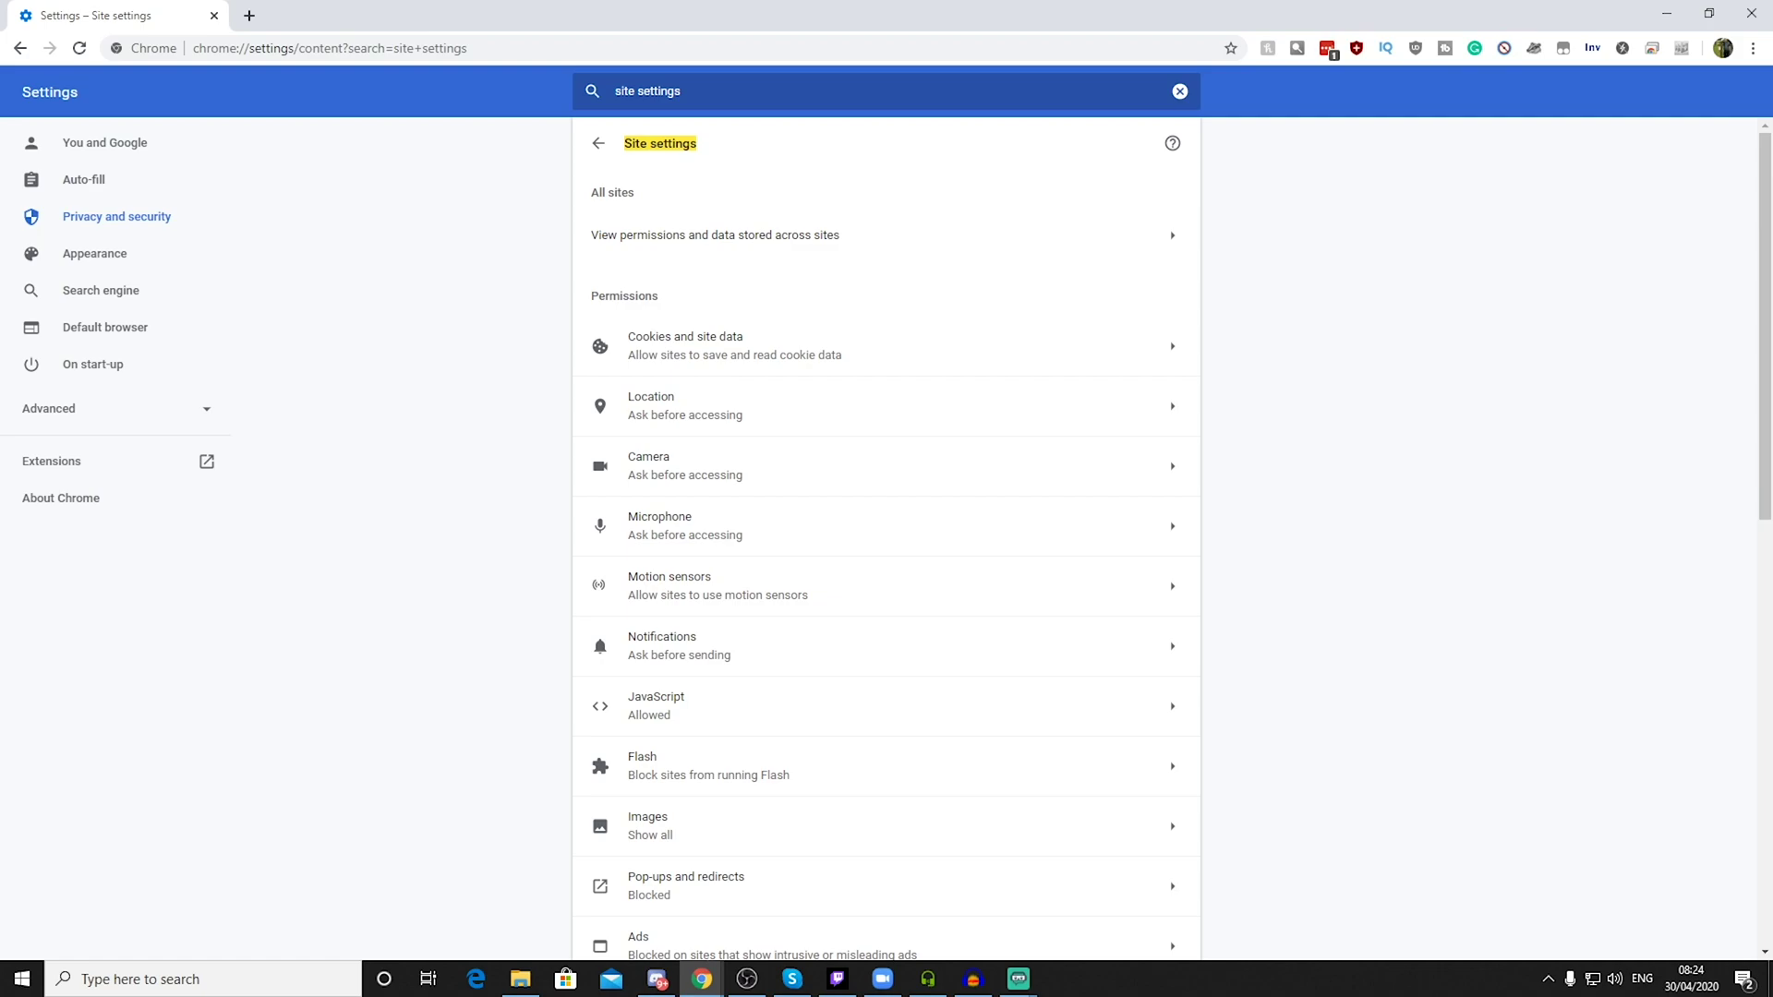
{"action": "left_click", "coordinate": [739, 527]}
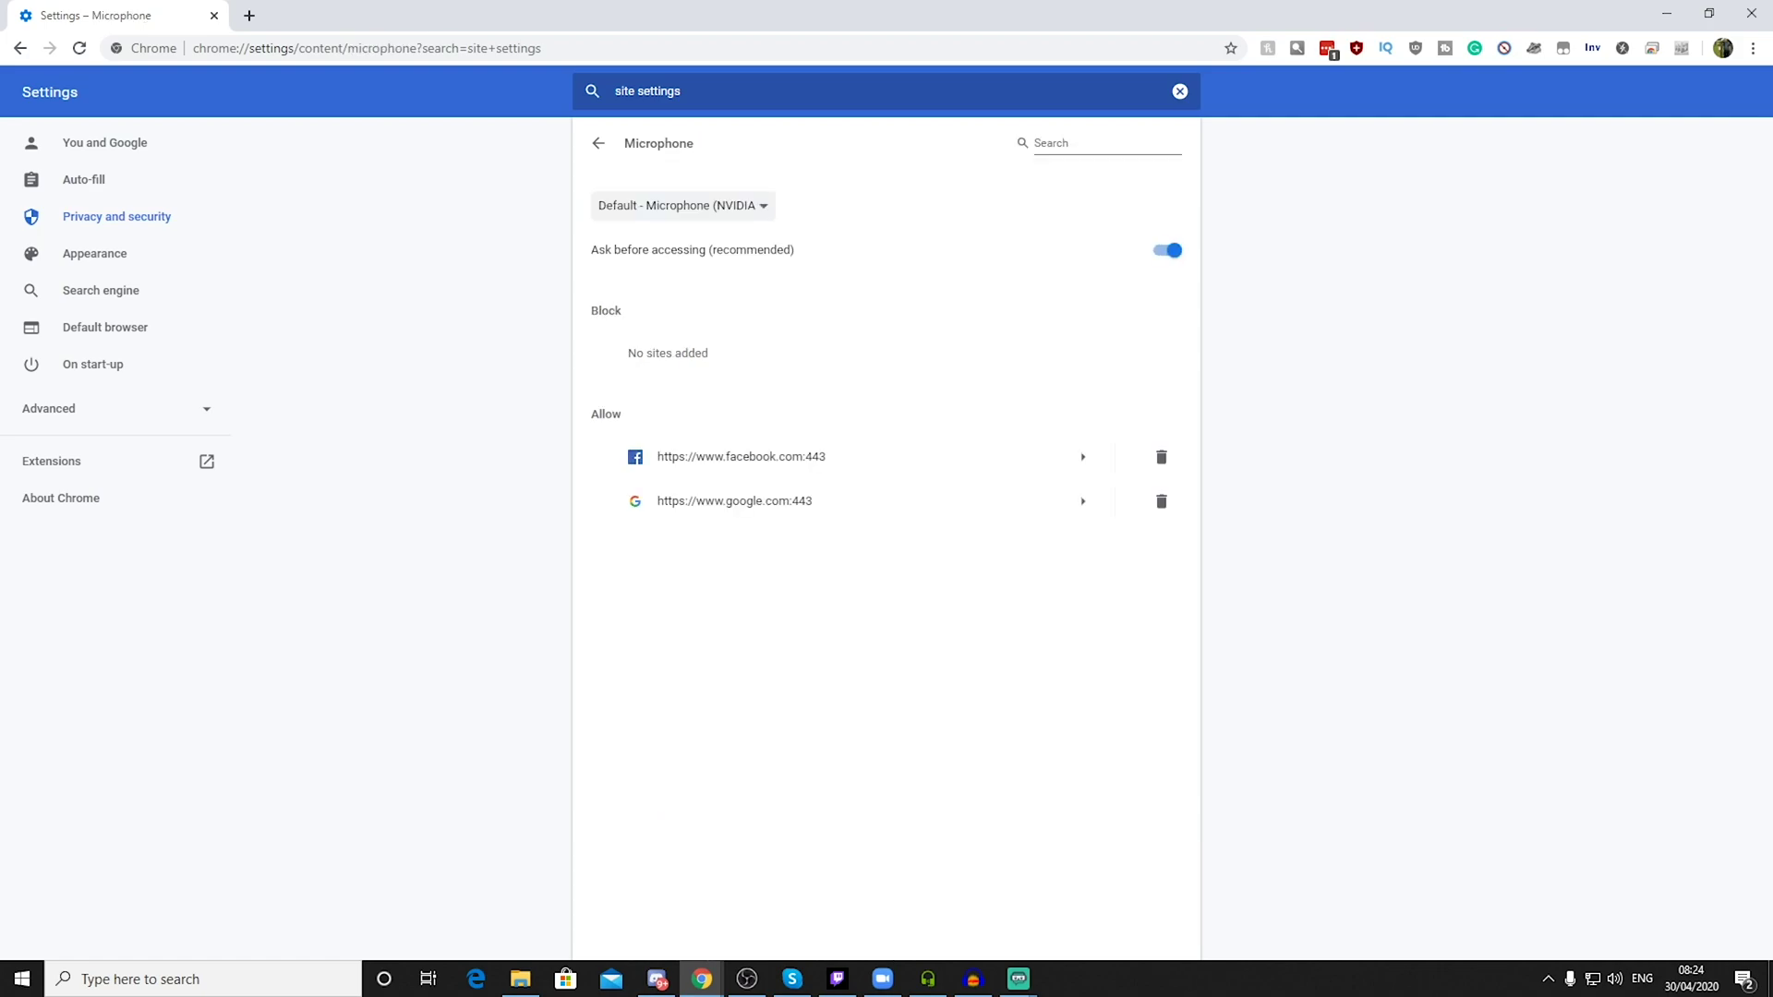
{"action": "left_click", "coordinate": [681, 205]}
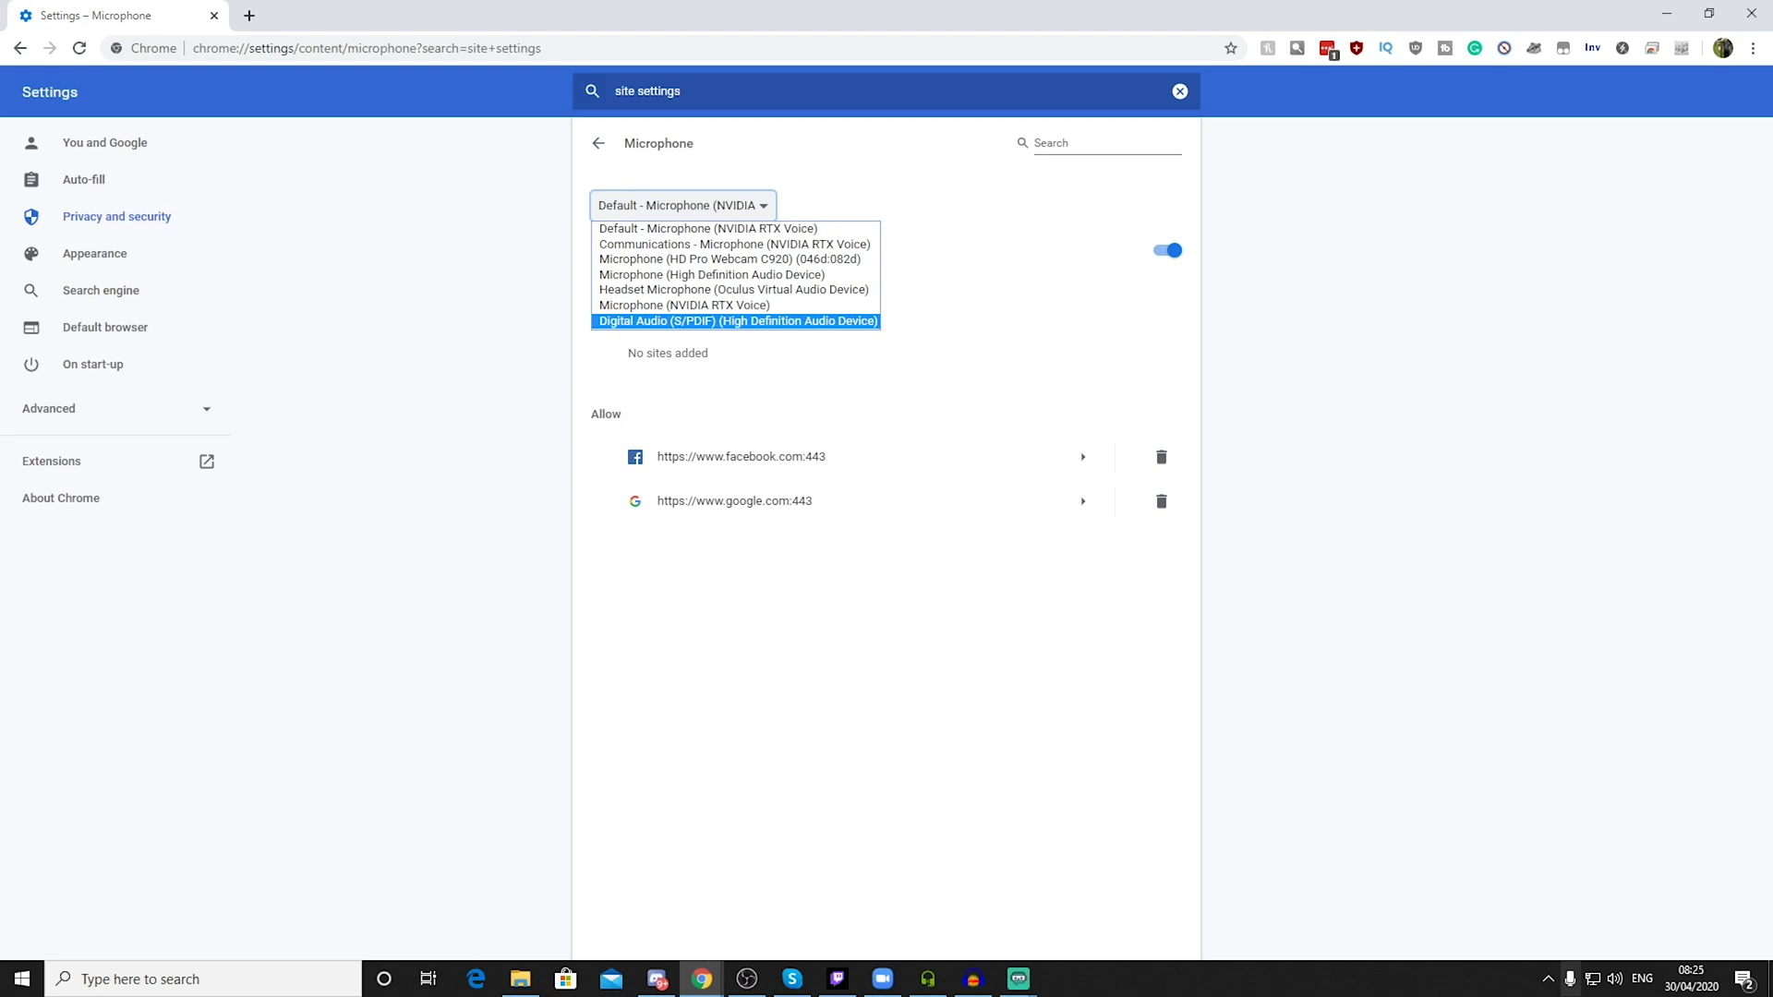
Step: Open Windows Sound settings from the tray speaker icon to see Microphone (NVIDIA RTX Voice) as input
{"action": "right_click", "coordinate": [1614, 978]}
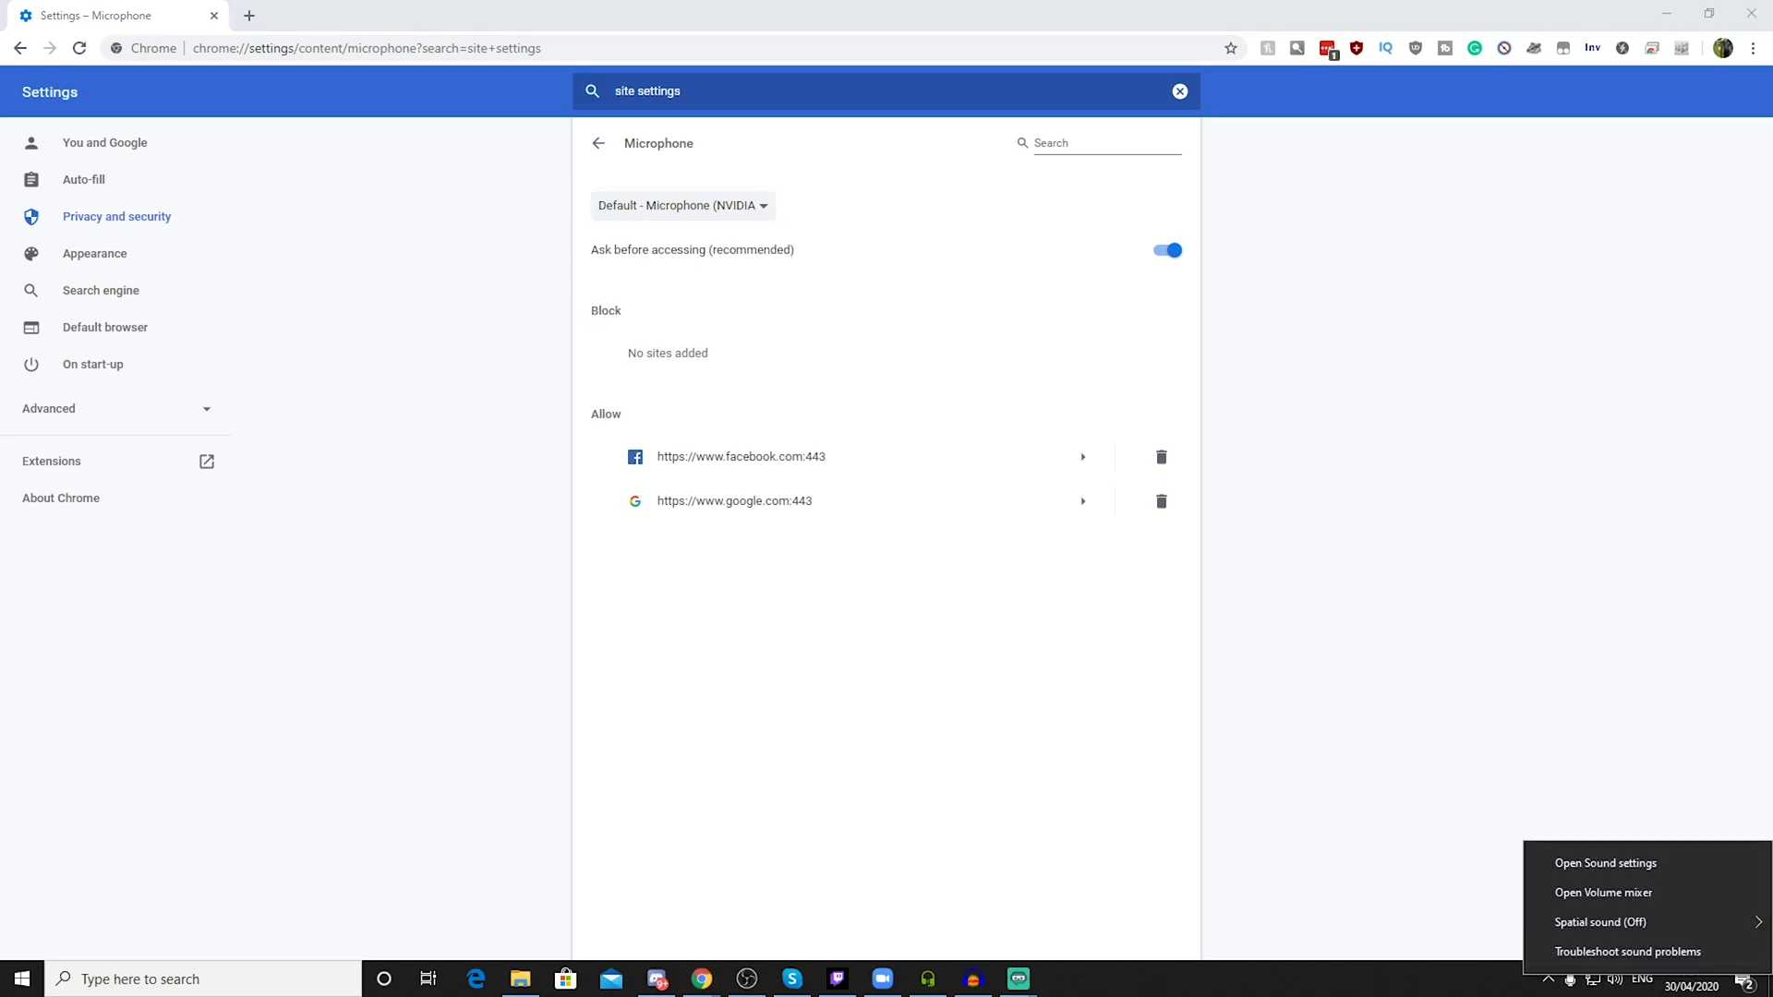
{"action": "left_click", "coordinate": [1604, 862]}
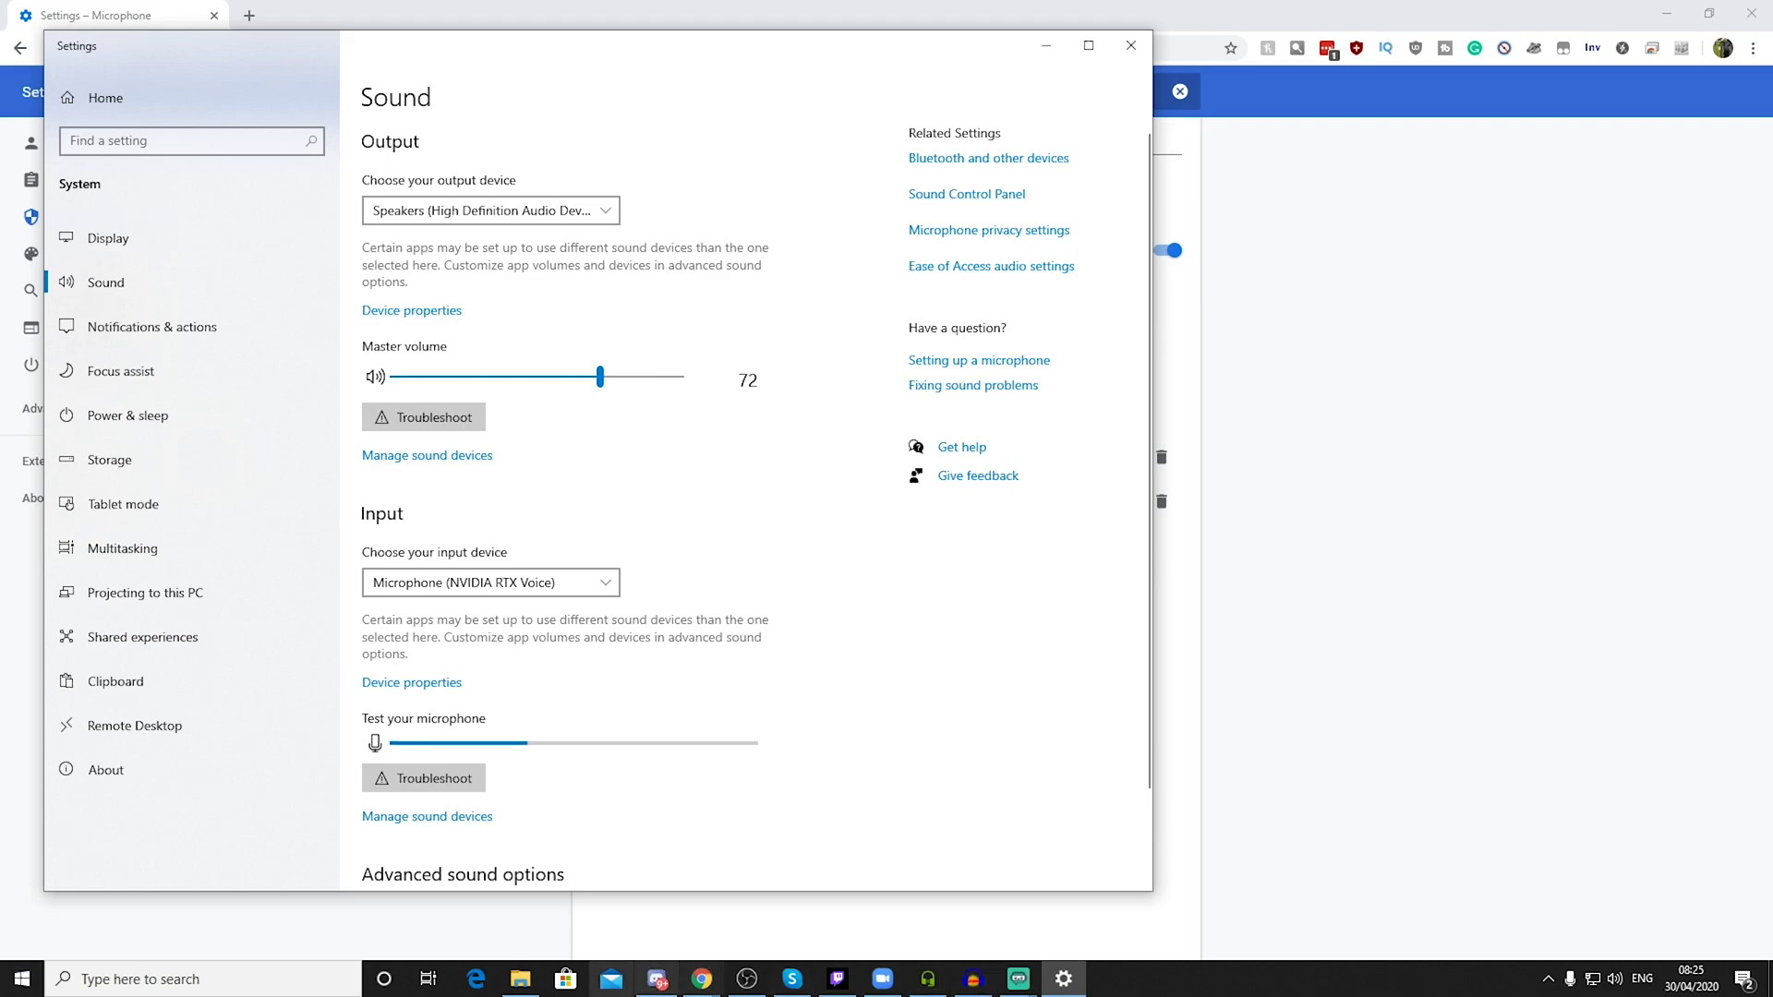
{"action": "left_click", "coordinate": [600, 924]}
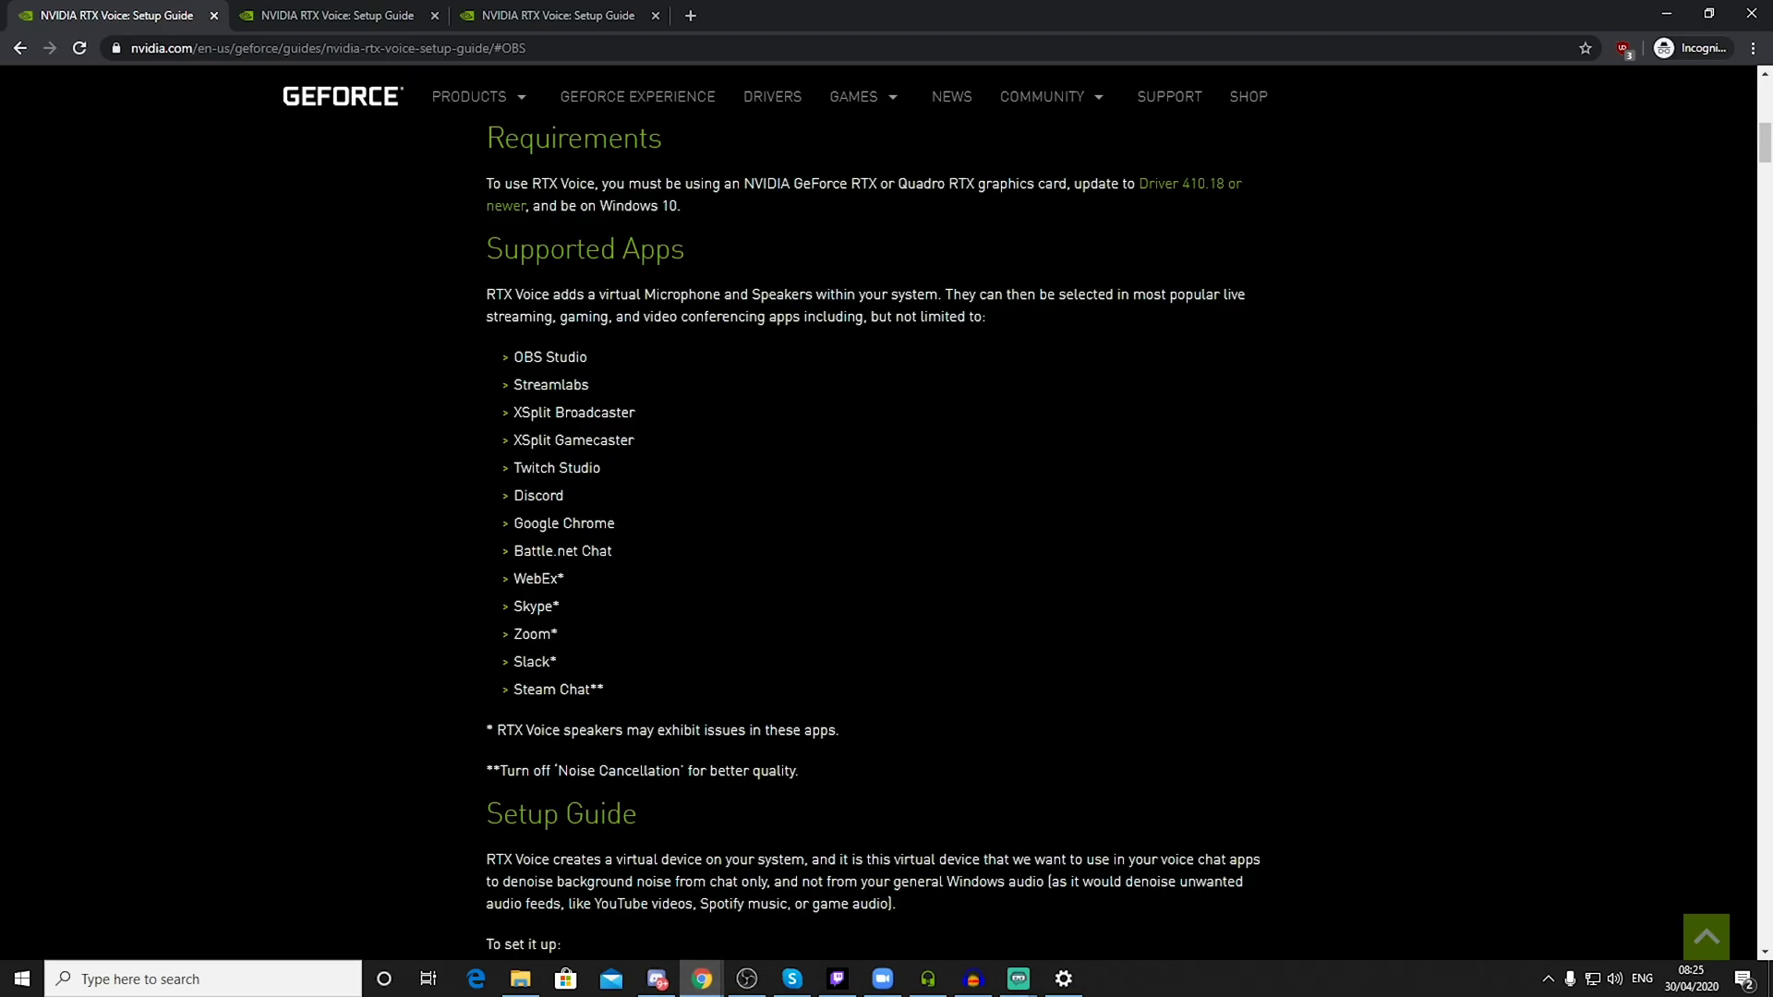